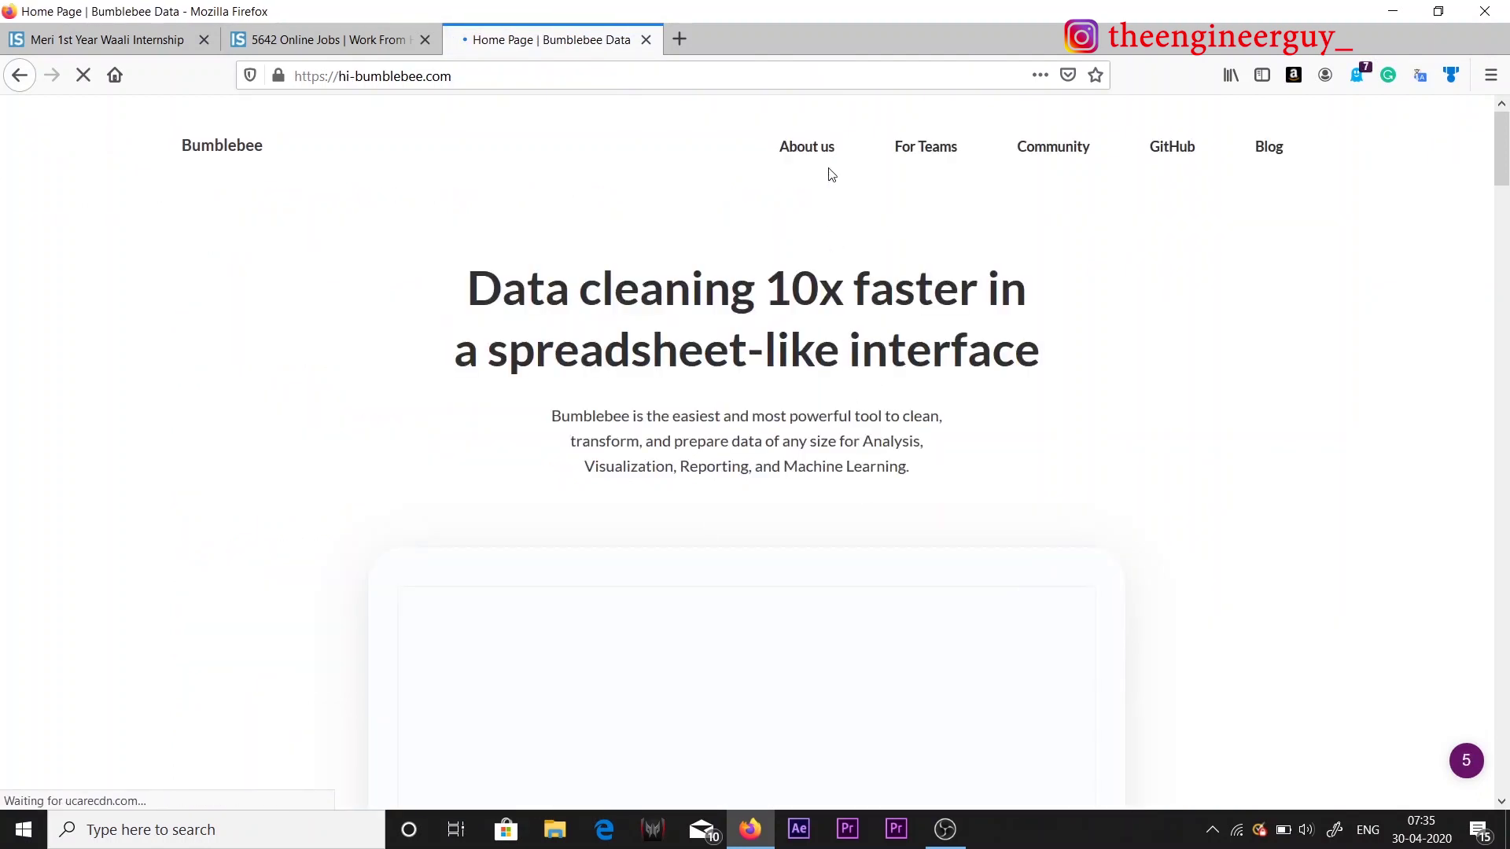
Step: Open the About us page of the Bumblebee site and read the profiles in The Team section
click(823, 155)
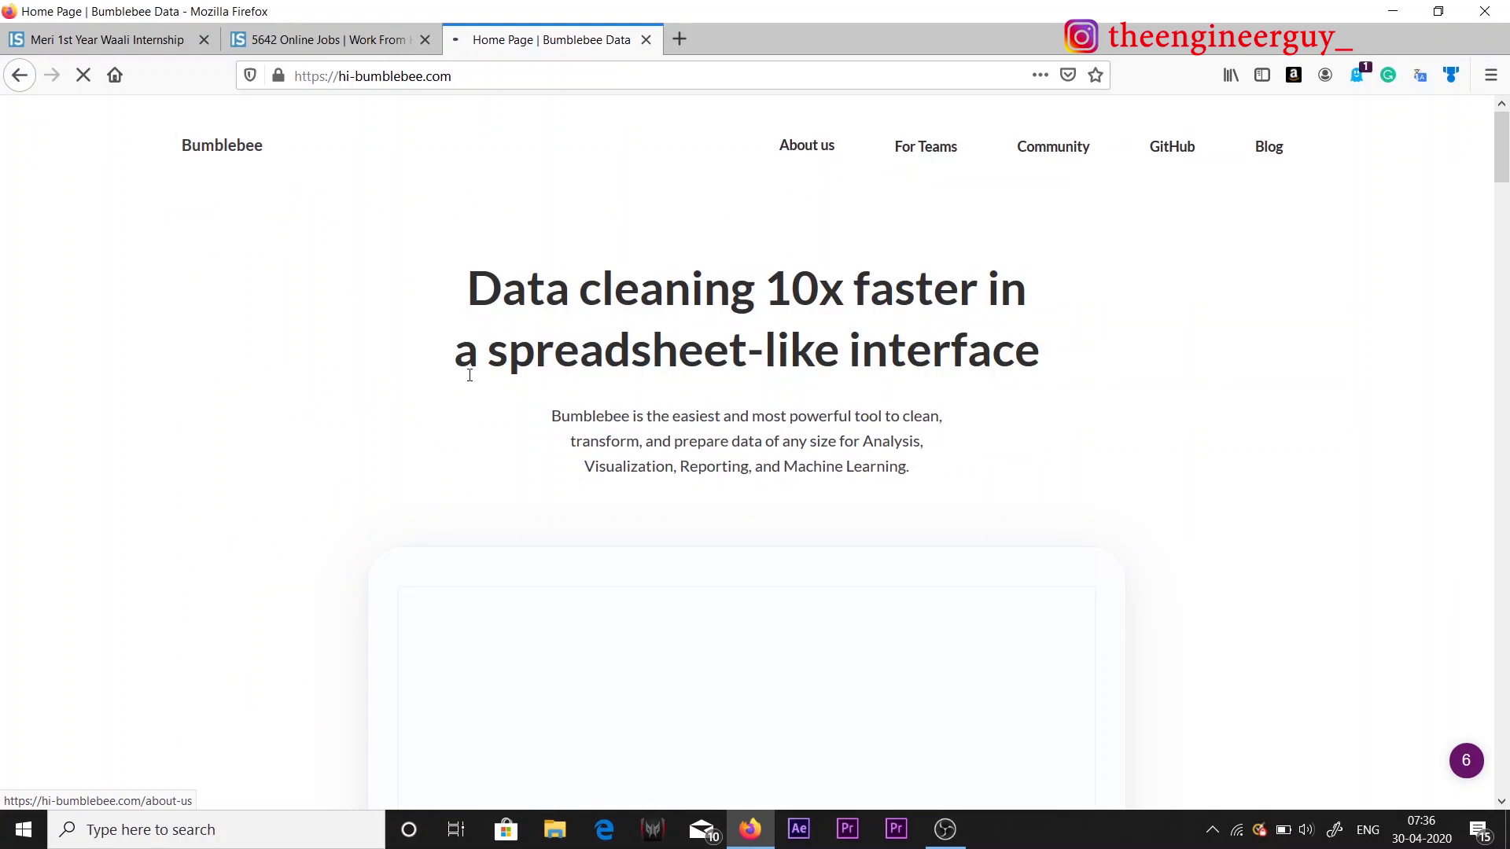
scroll(299, 748, down, 15)
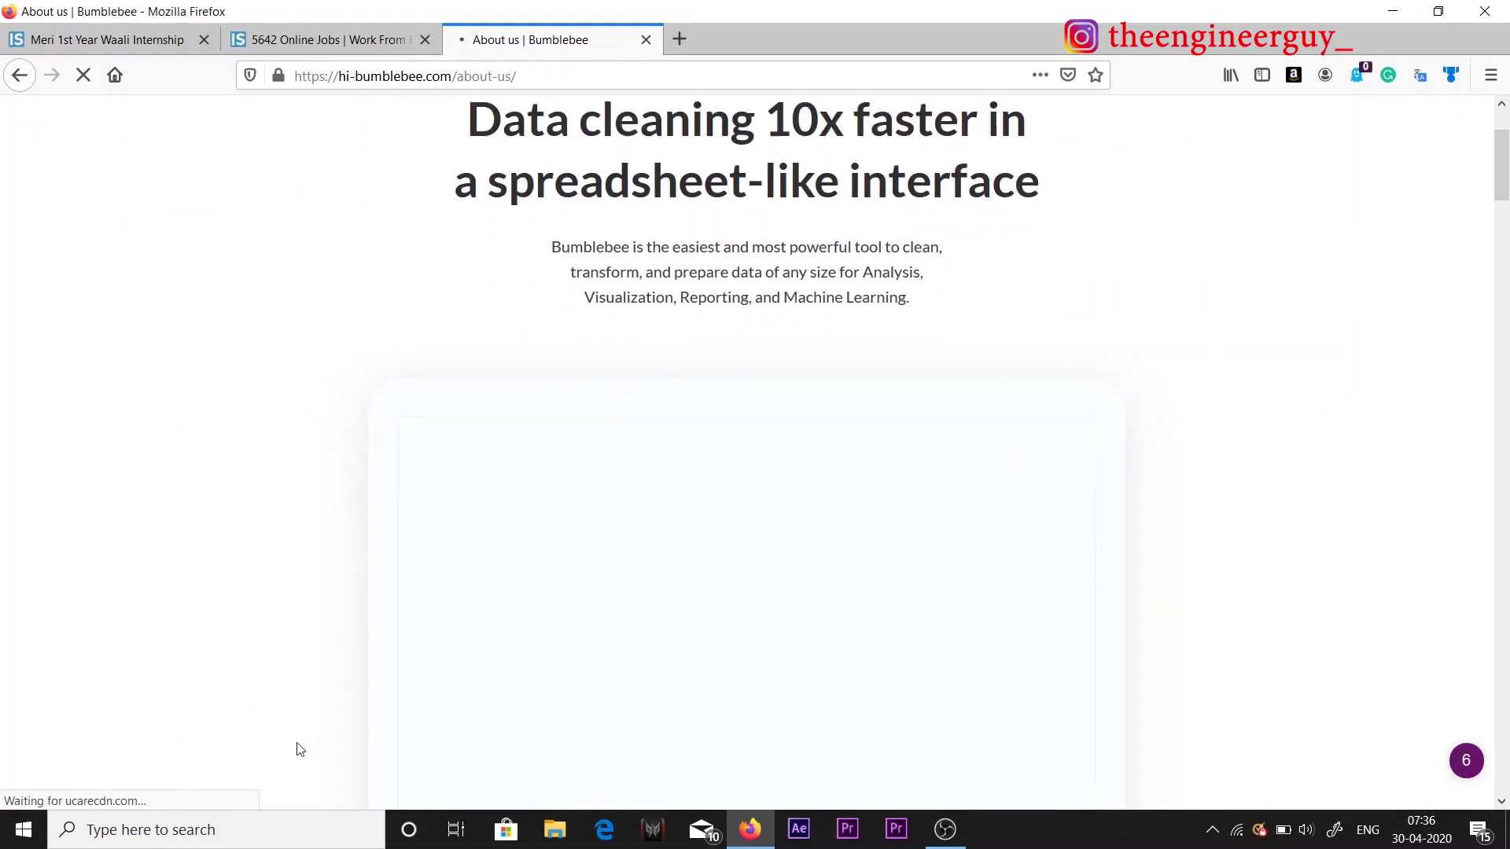
scroll(299, 749, up, 2)
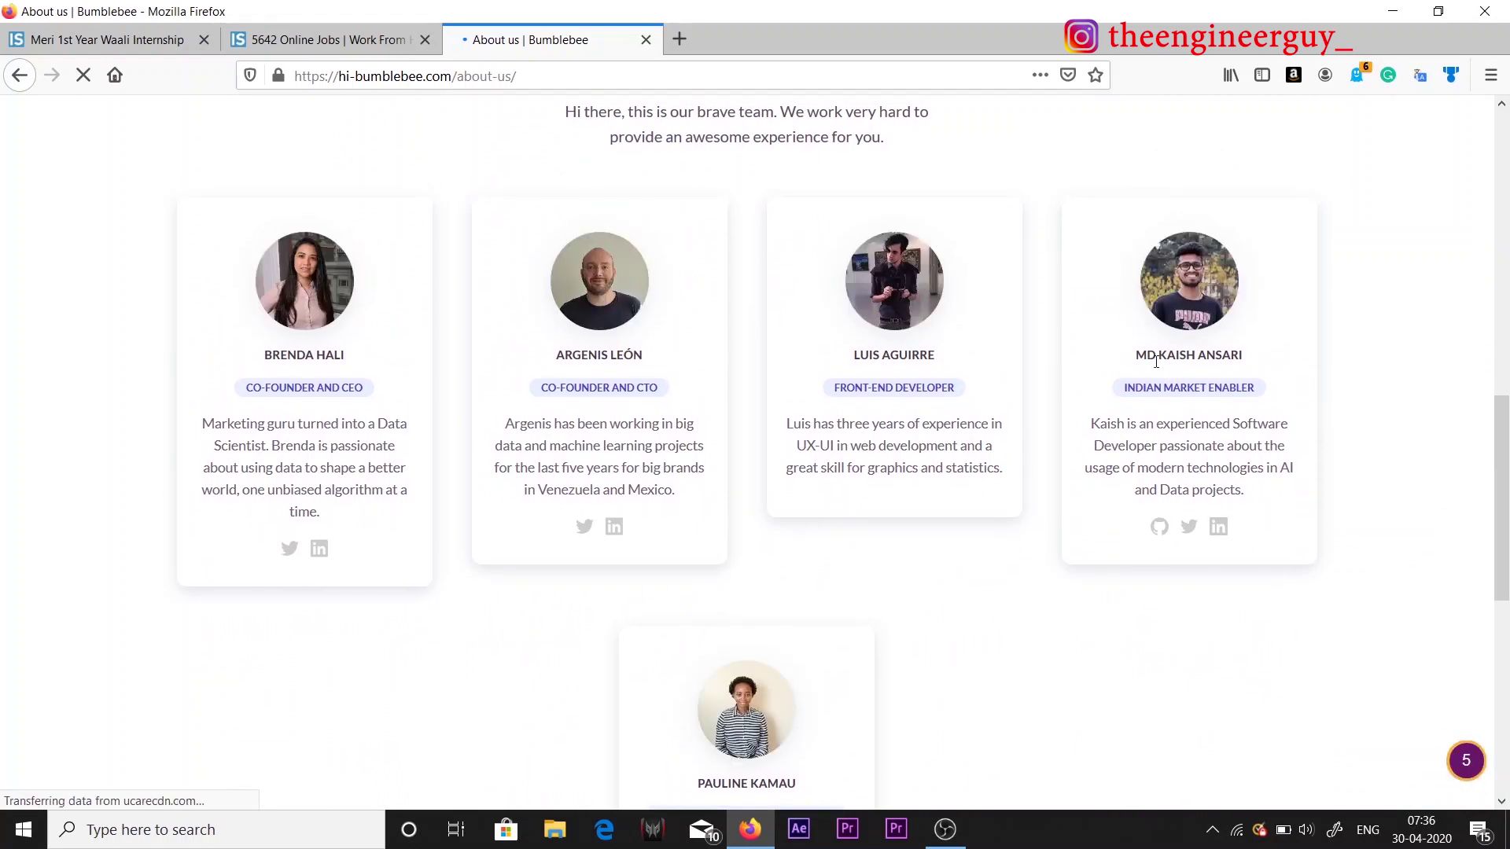
drag(1113, 433, 1240, 469)
click(1240, 468)
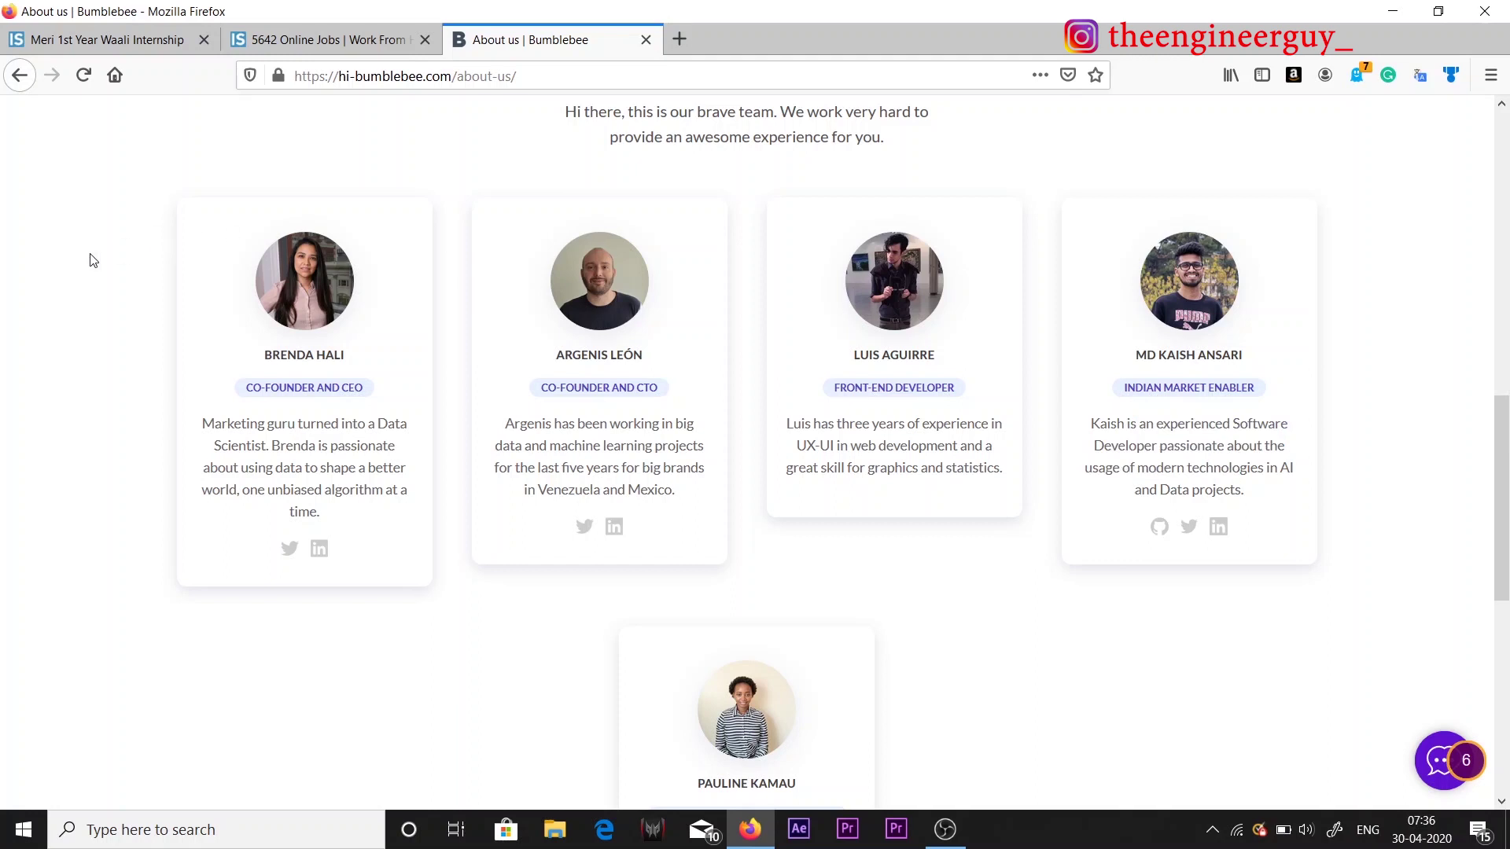
scroll(92, 260, up, 1)
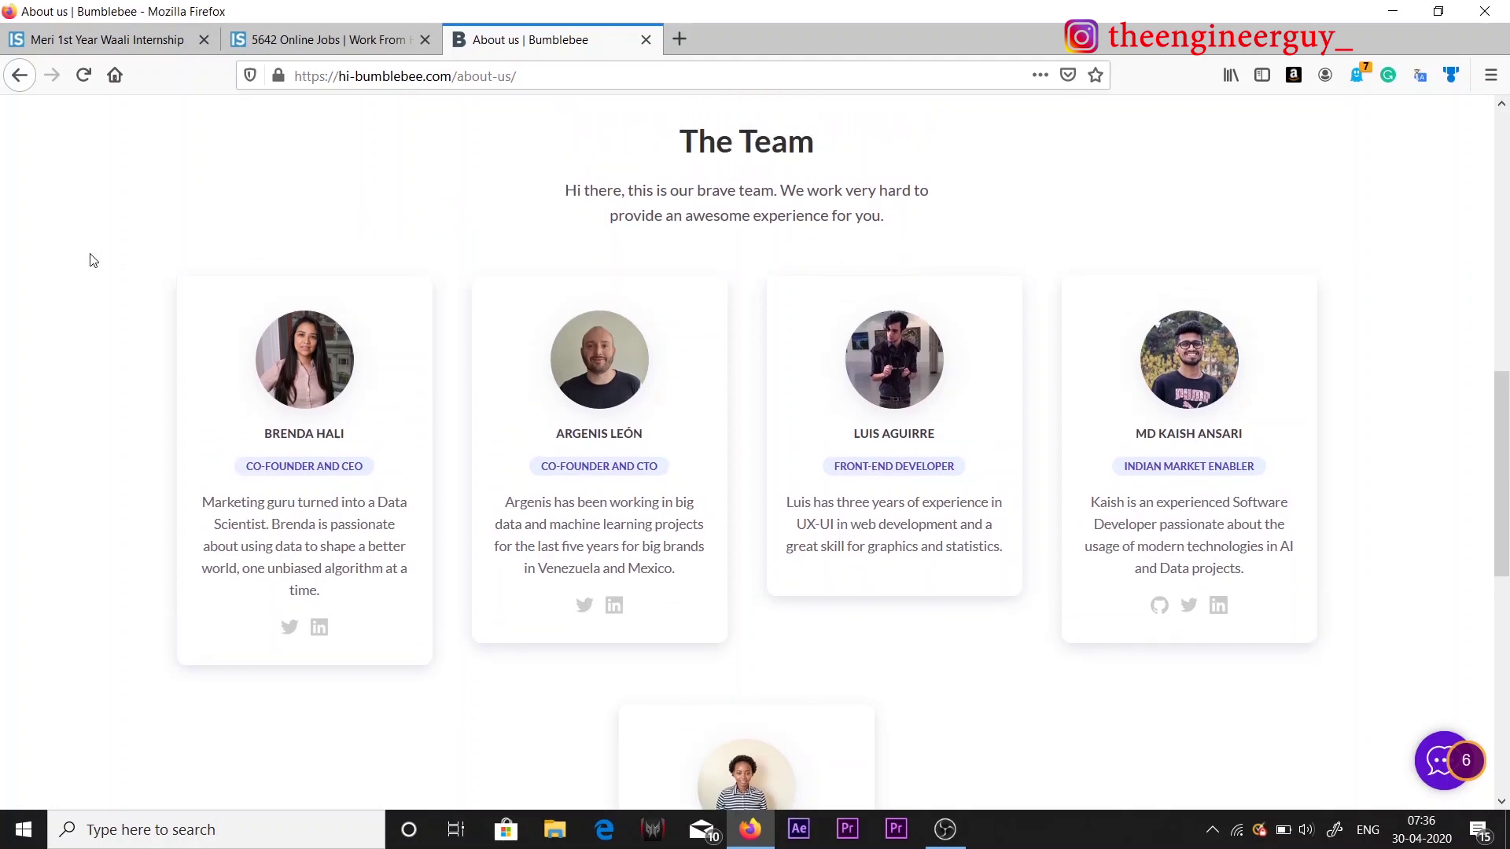
Step: Examine Internshala's Meri 1st Year Waali Internship page, from its banner through the referral contest to the 1st Year Internships listings
click(283, 33)
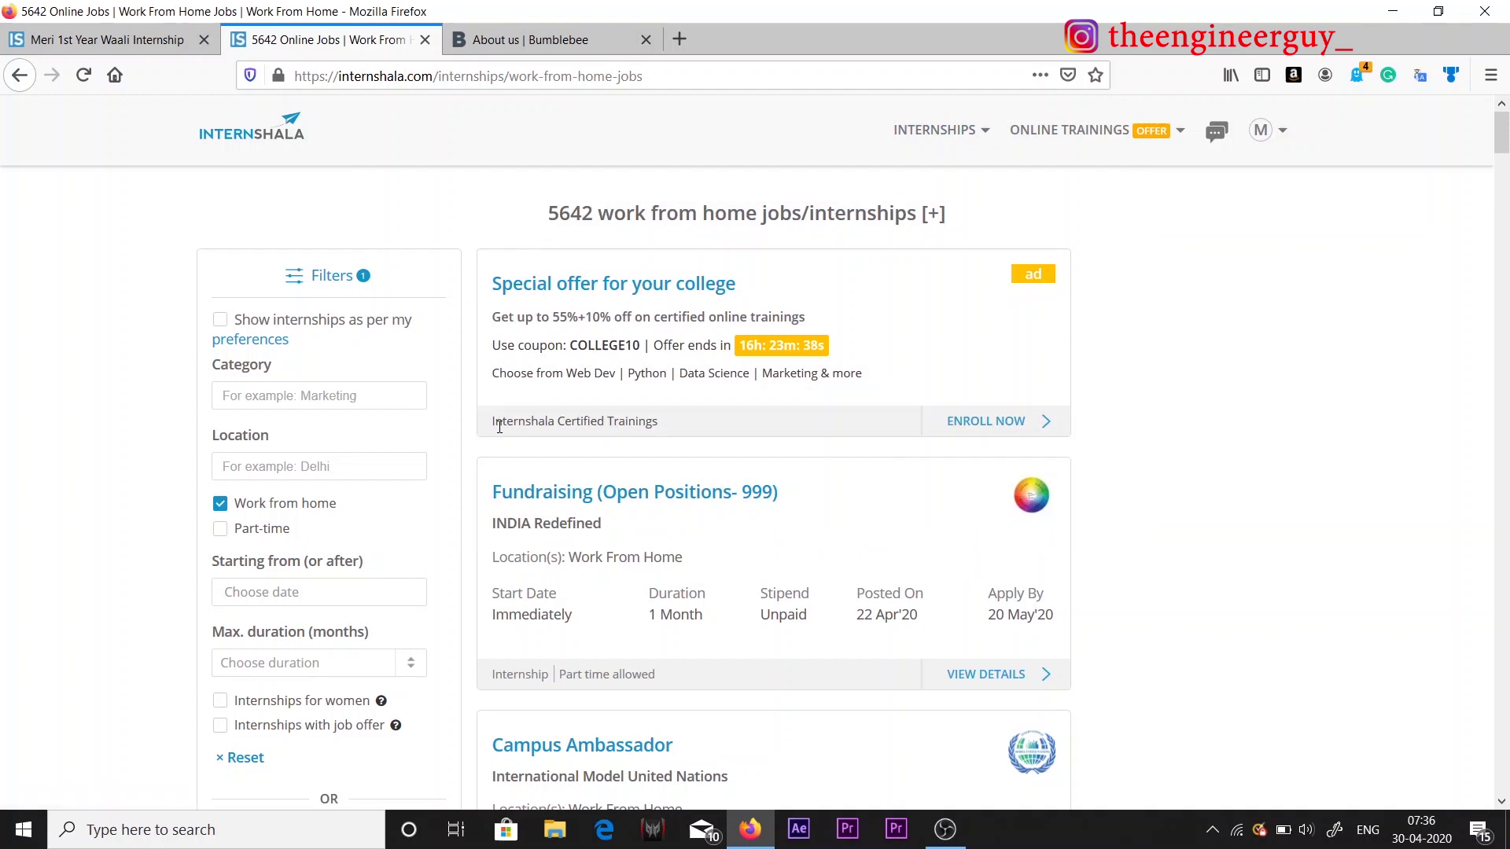
click(128, 48)
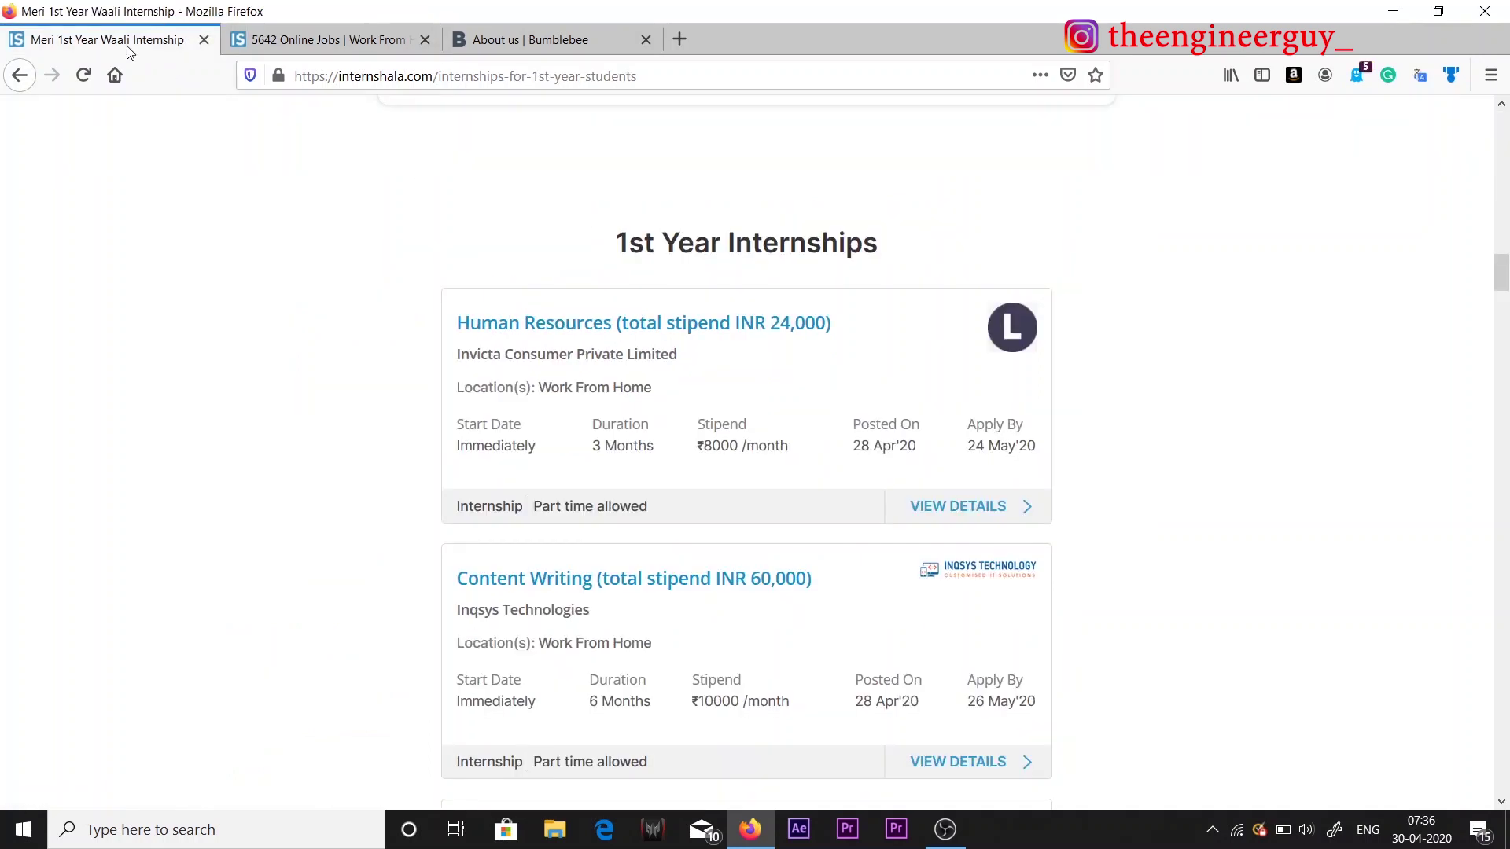
click(340, 75)
scroll(293, 388, up, 15)
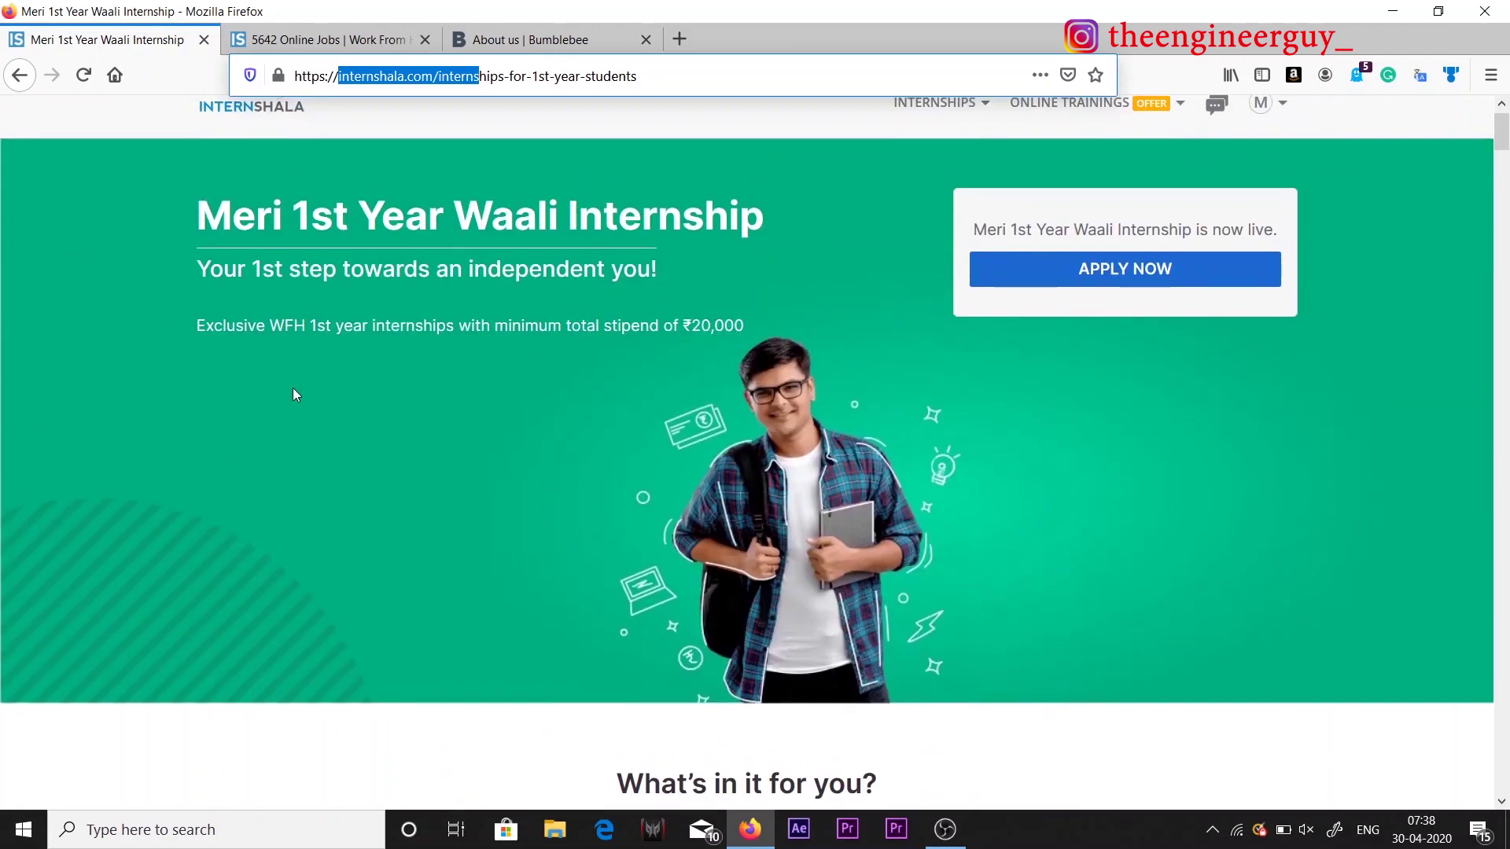
scroll(293, 389, up, 1)
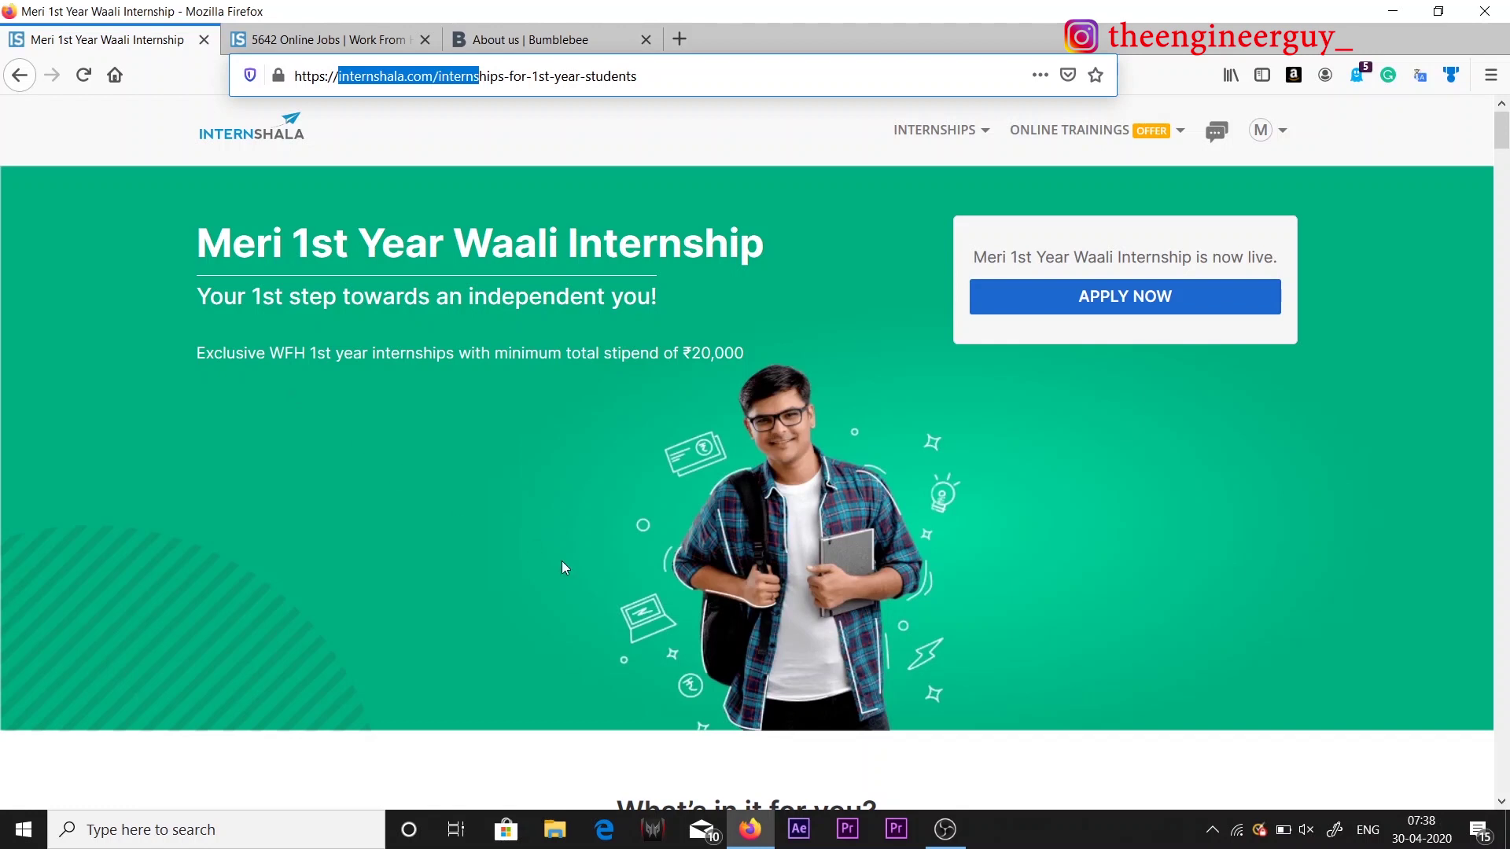
scroll(563, 563, down, 15)
scroll(563, 567, down, 1)
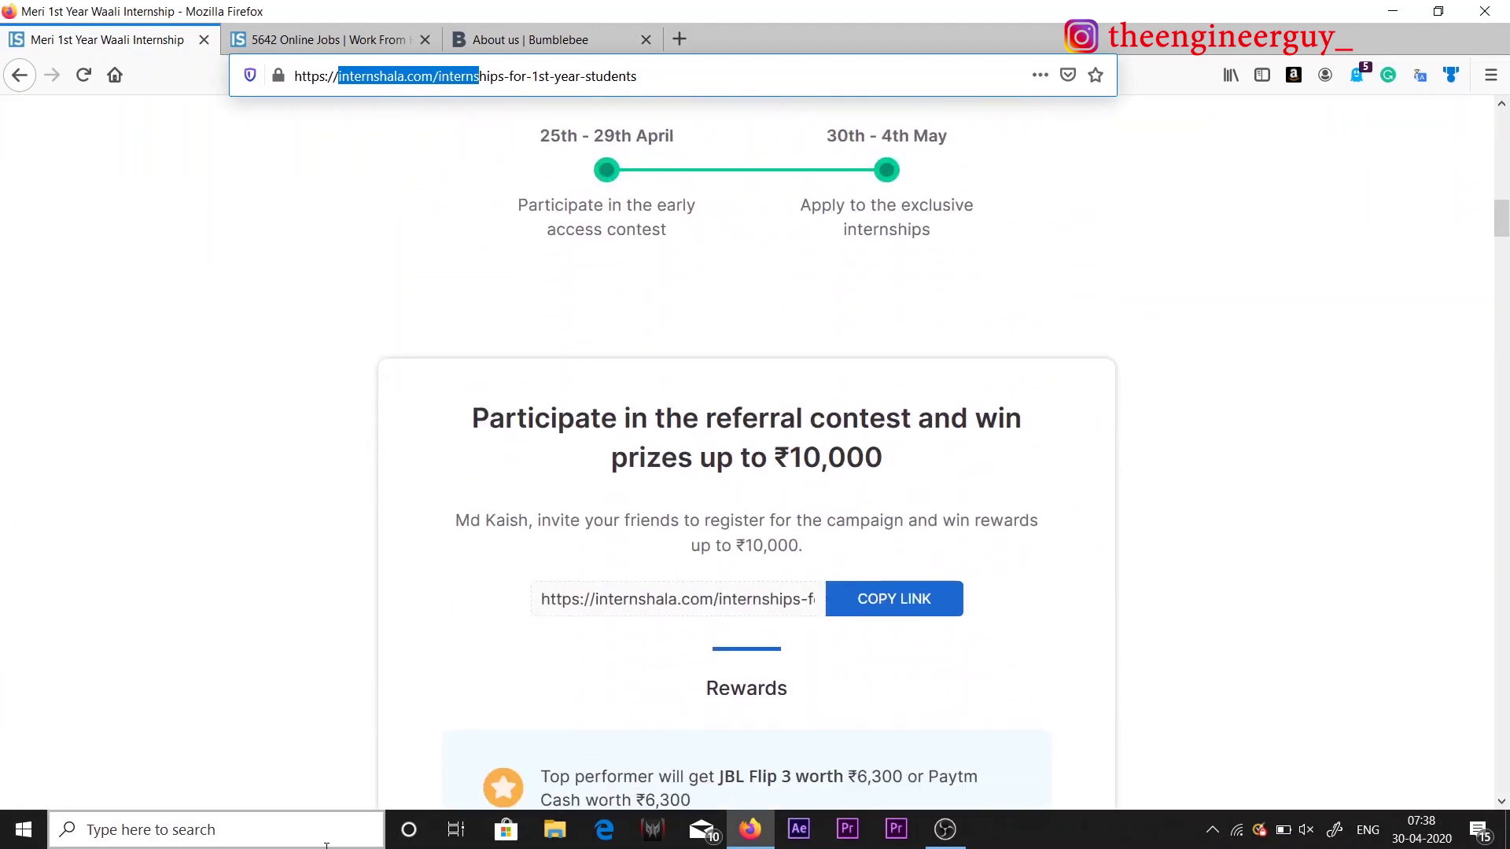
scroll(347, 687, down, 5)
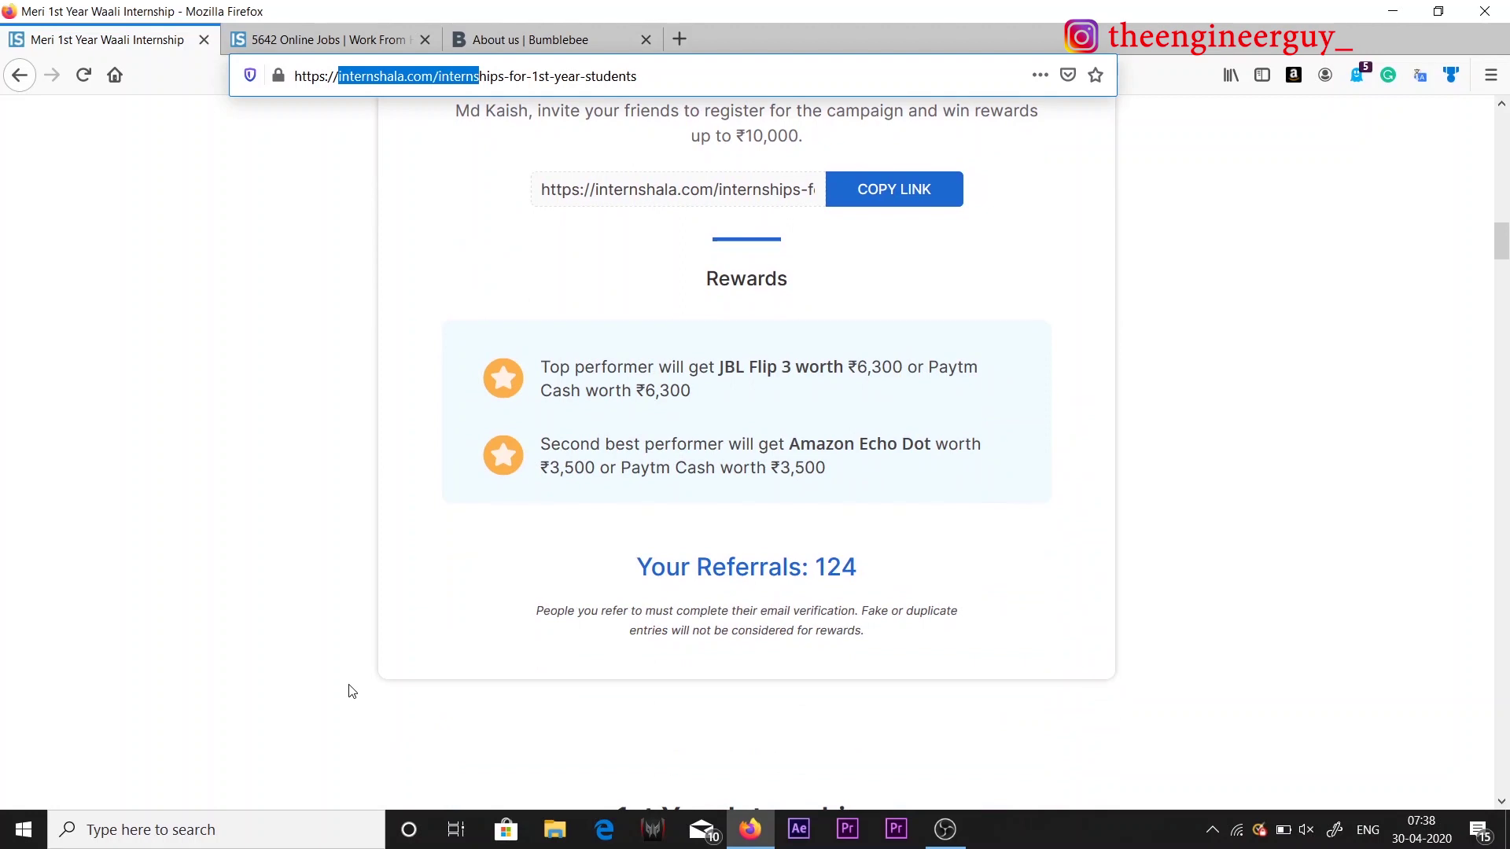
scroll(352, 691, down, 10)
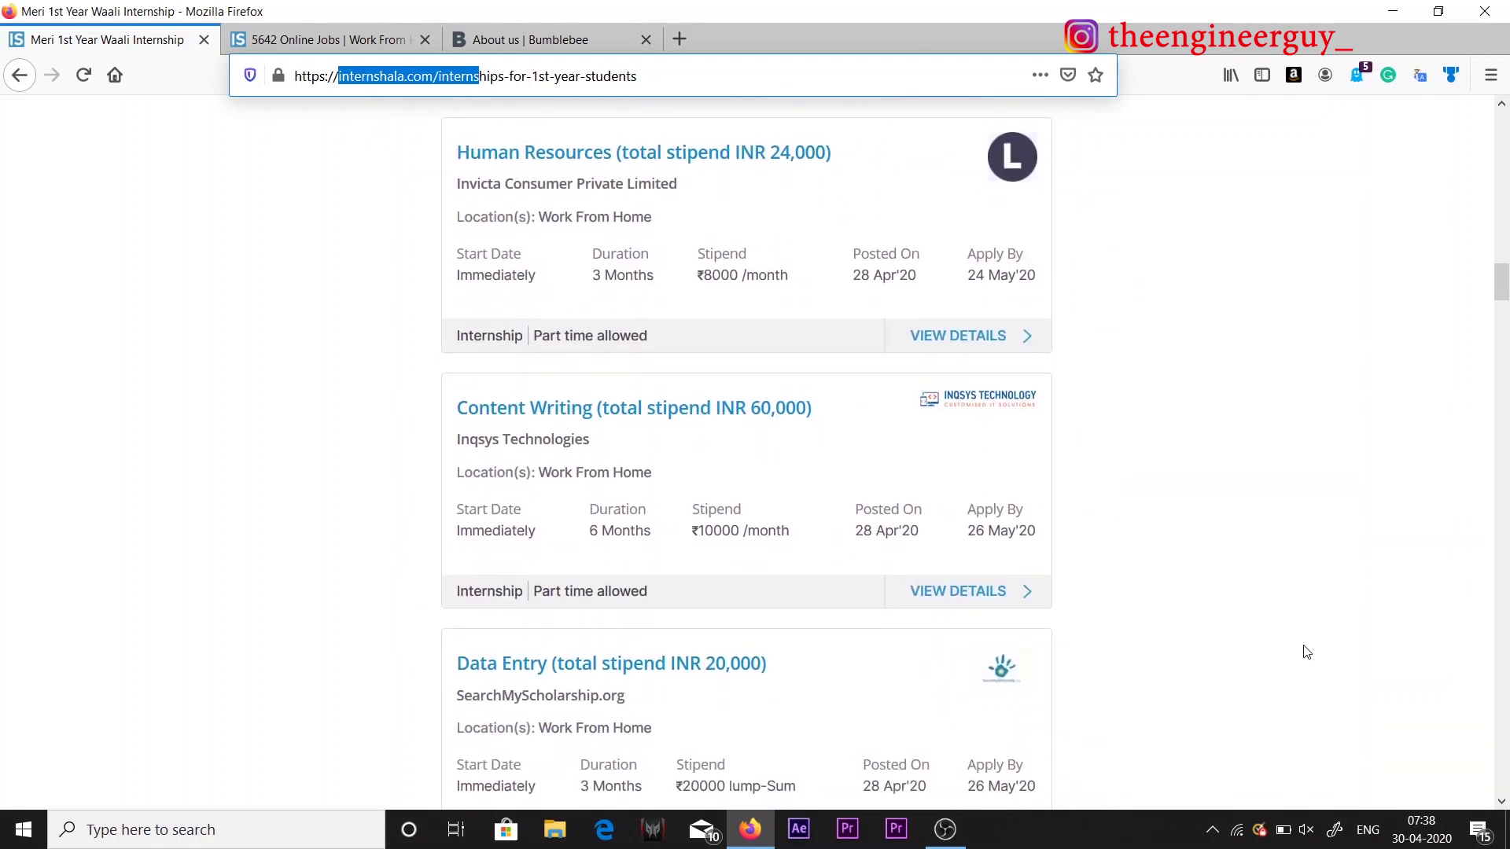
click(1306, 652)
scroll(1306, 652, up, 6)
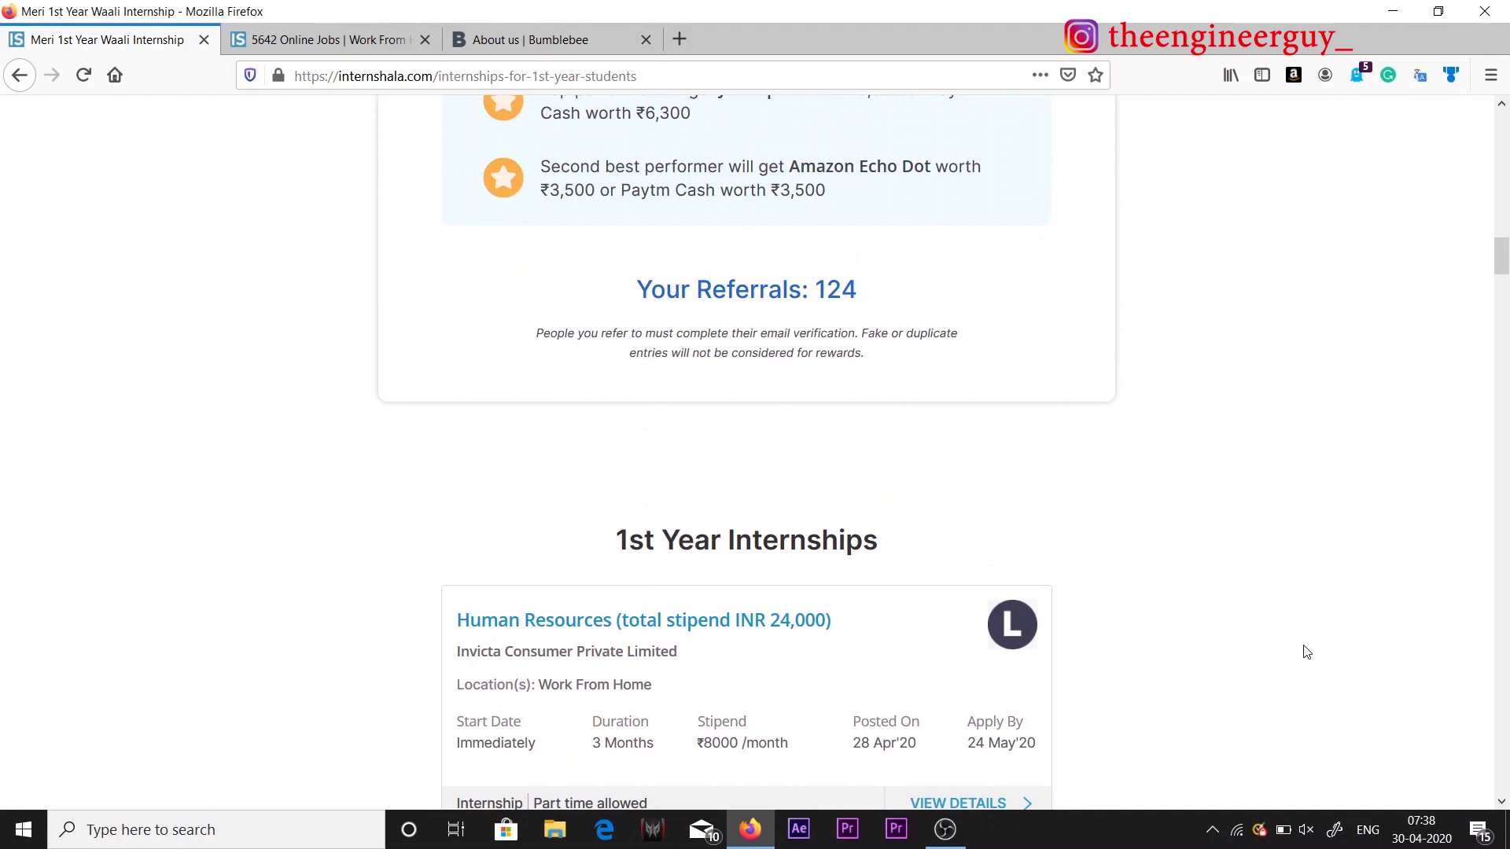
scroll(1306, 652, down, 2)
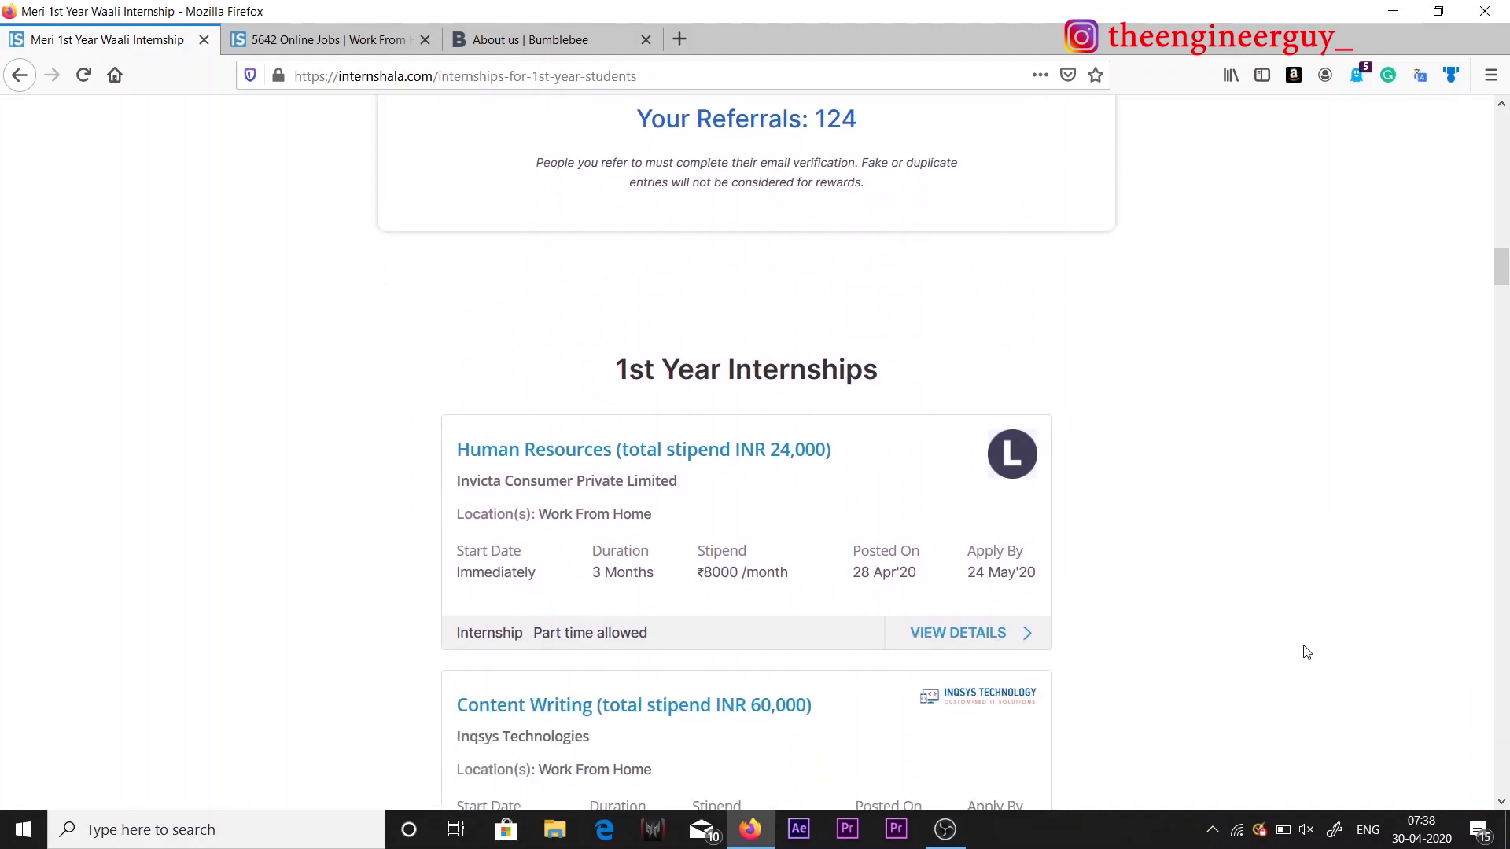
Step: Filter Internshala's work-from-home internships by the Computer Science category
click(341, 25)
scroll(924, 523, down, 3)
scroll(924, 523, up, 3)
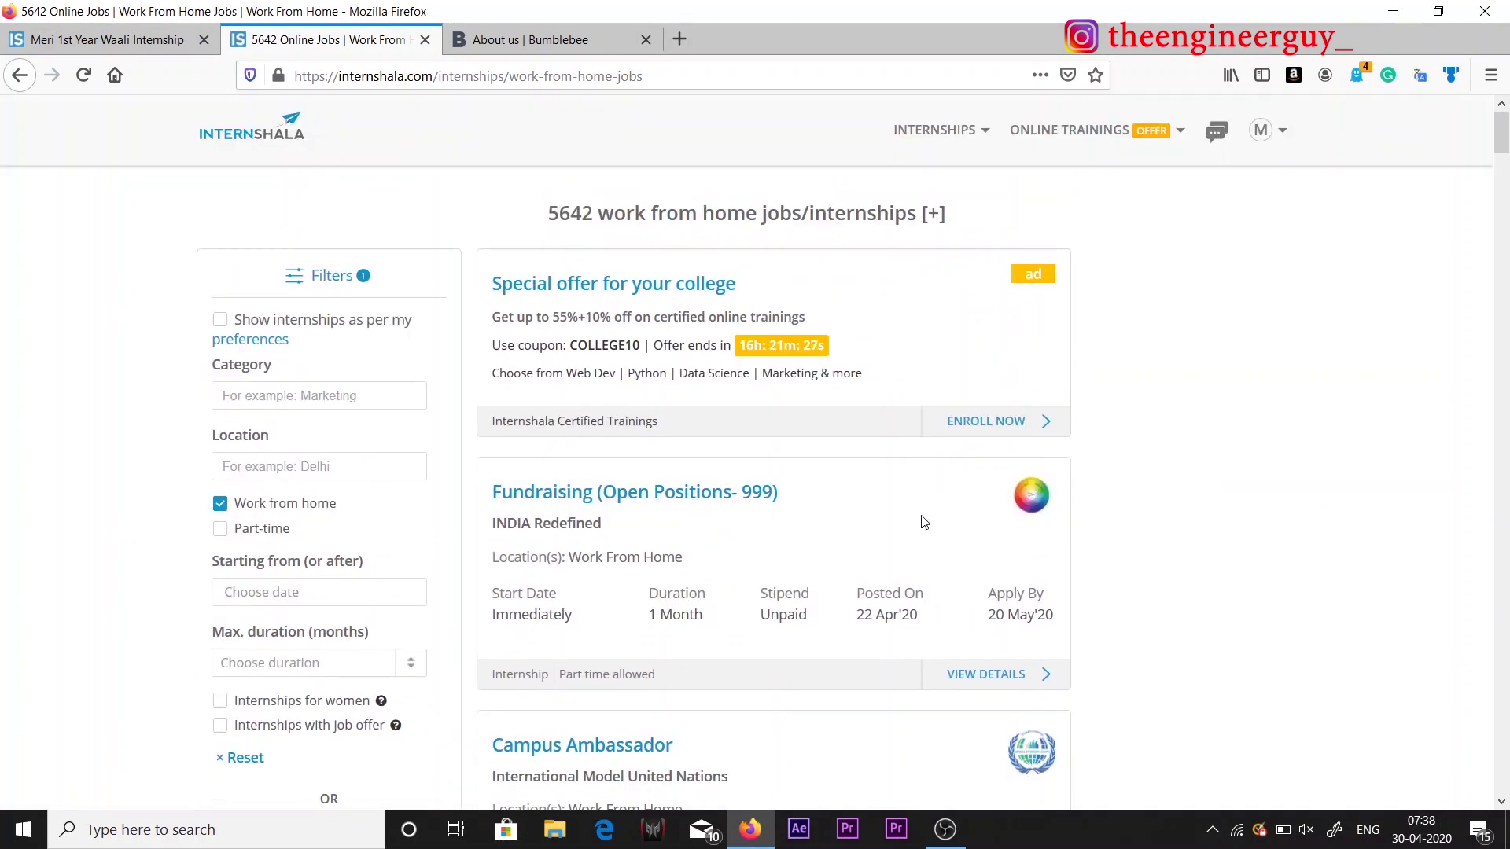
click(330, 398)
scroll(330, 500, down, 5)
scroll(330, 500, down, 4)
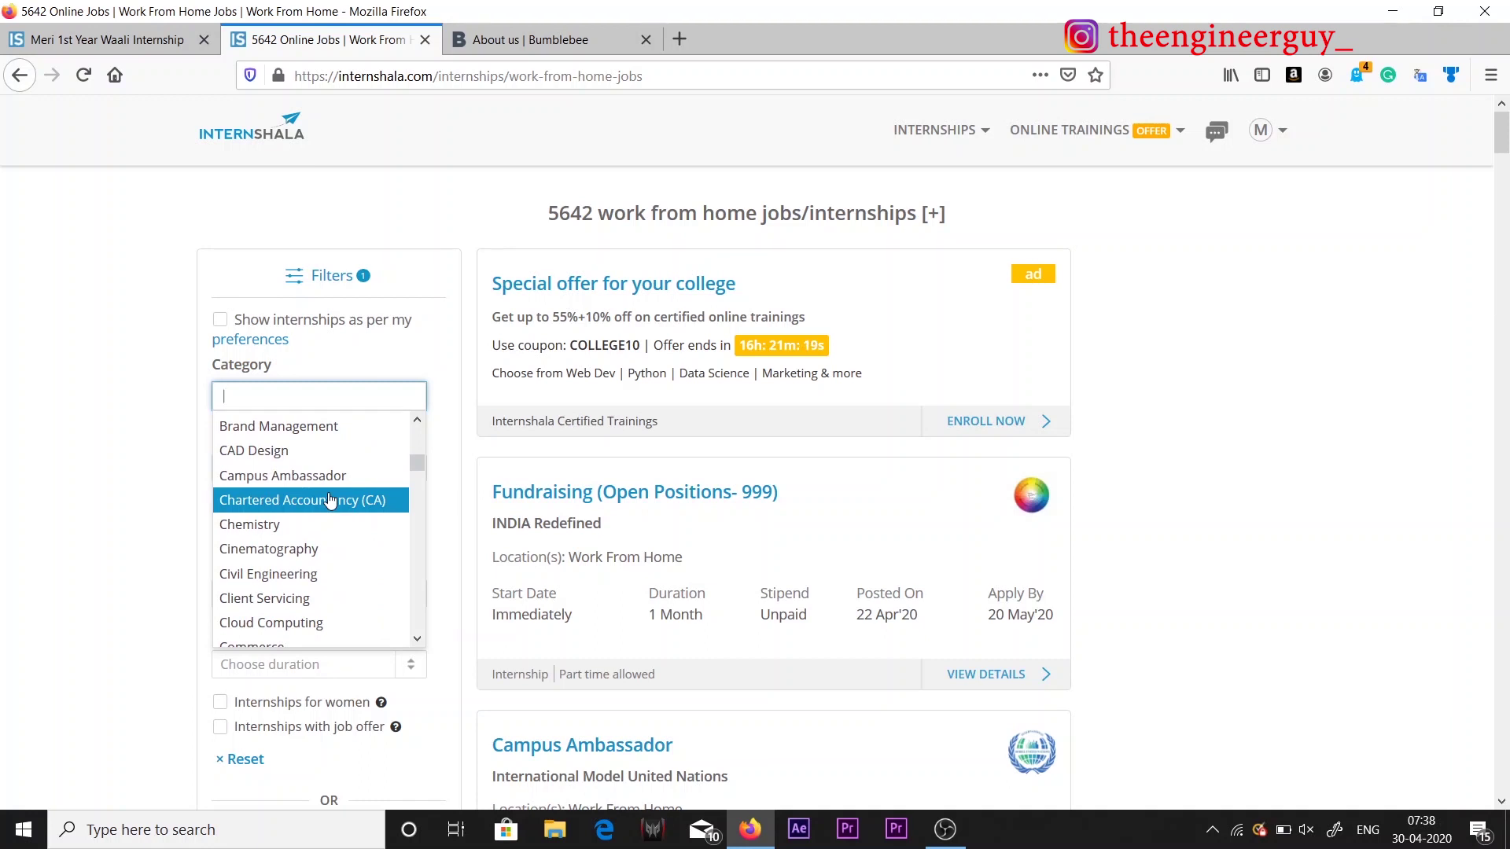
scroll(330, 501, down, 3)
text(comp)
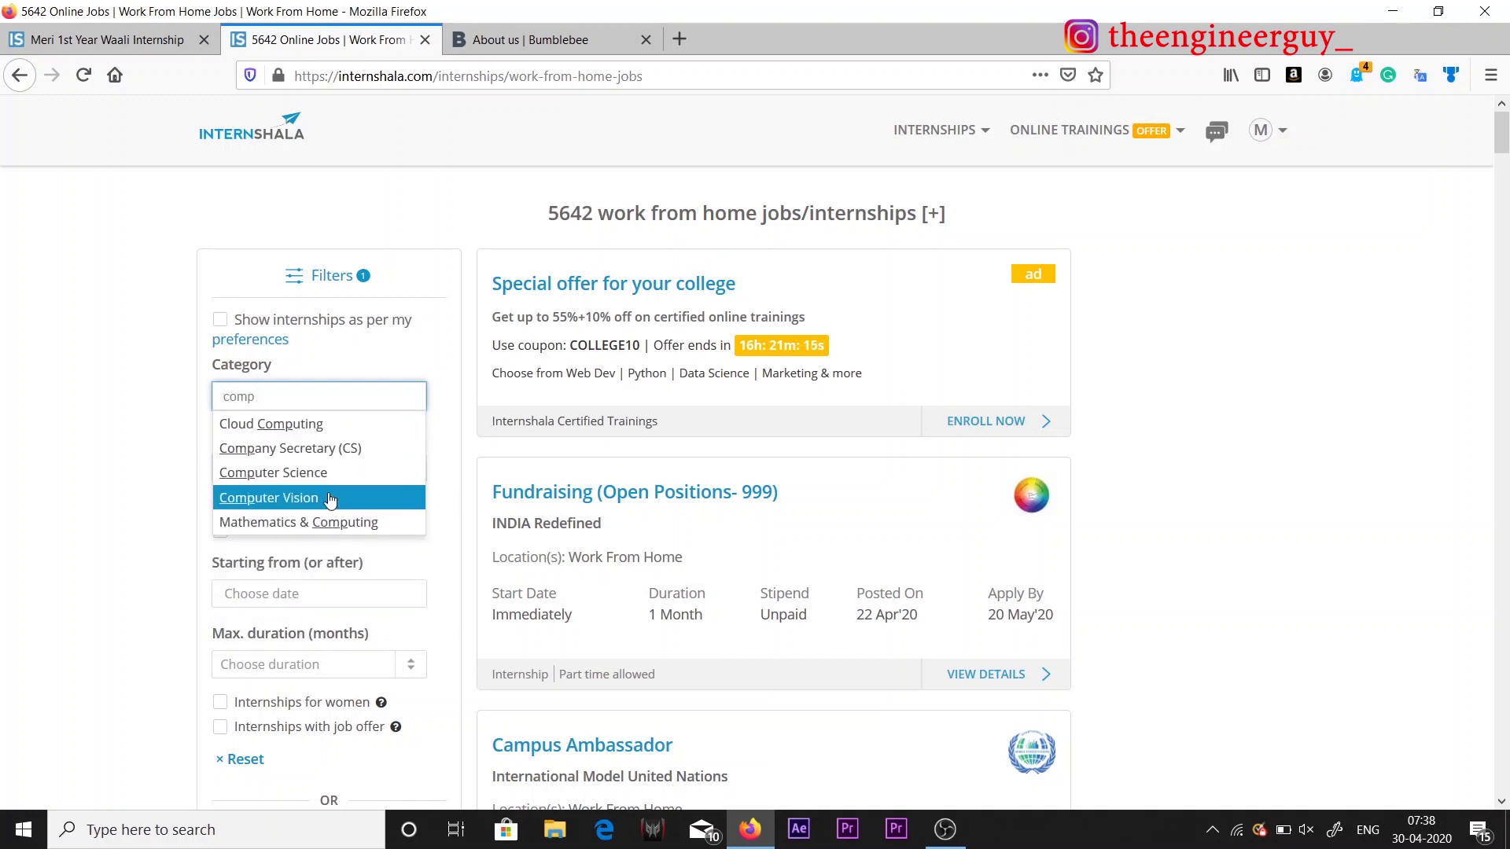
click(308, 477)
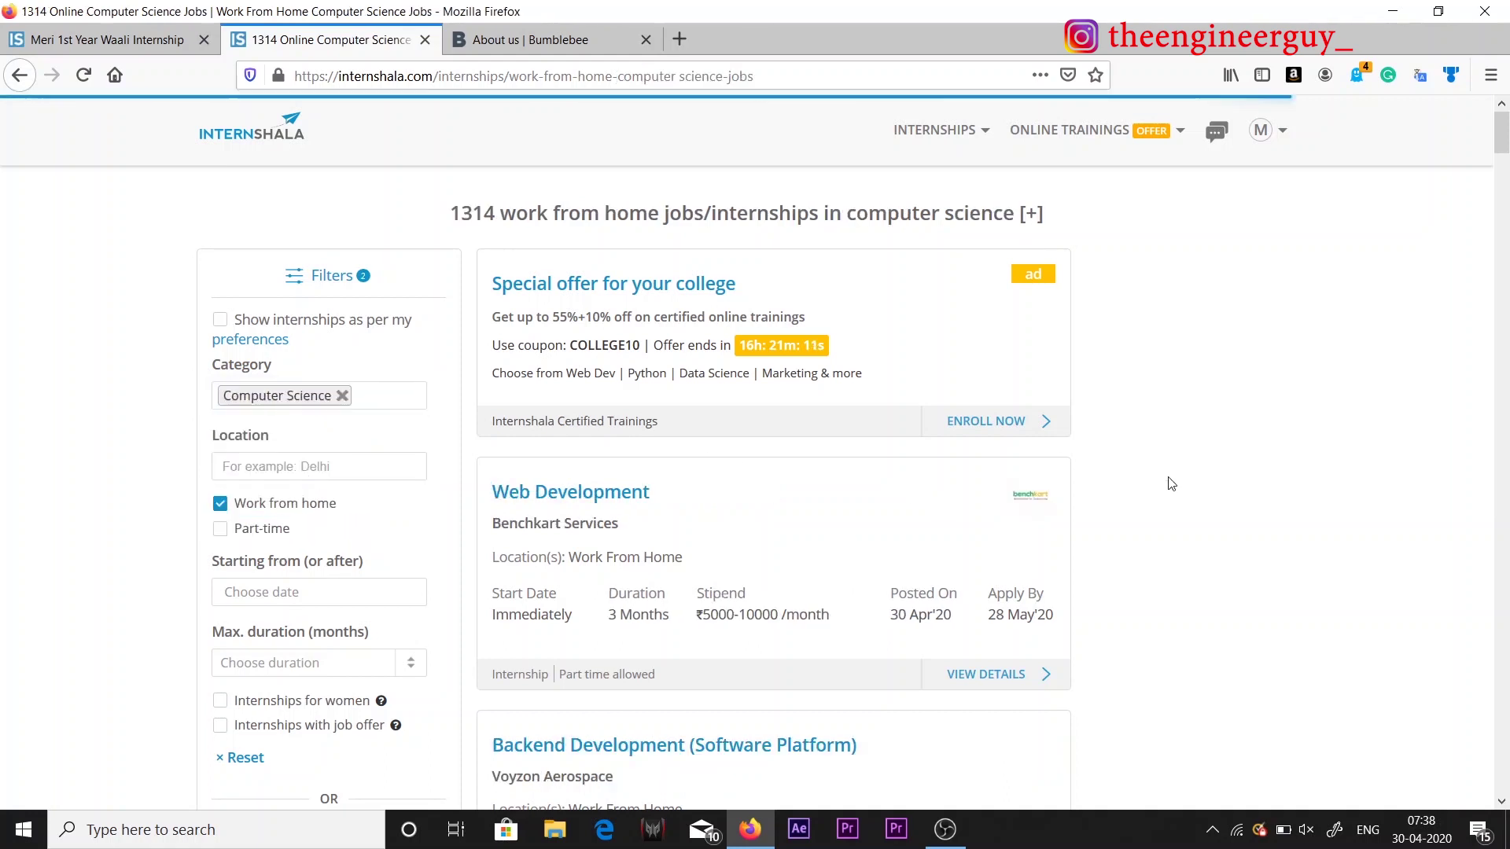
Step: Examine the choices offered by the category, location and starting date filters
click(383, 401)
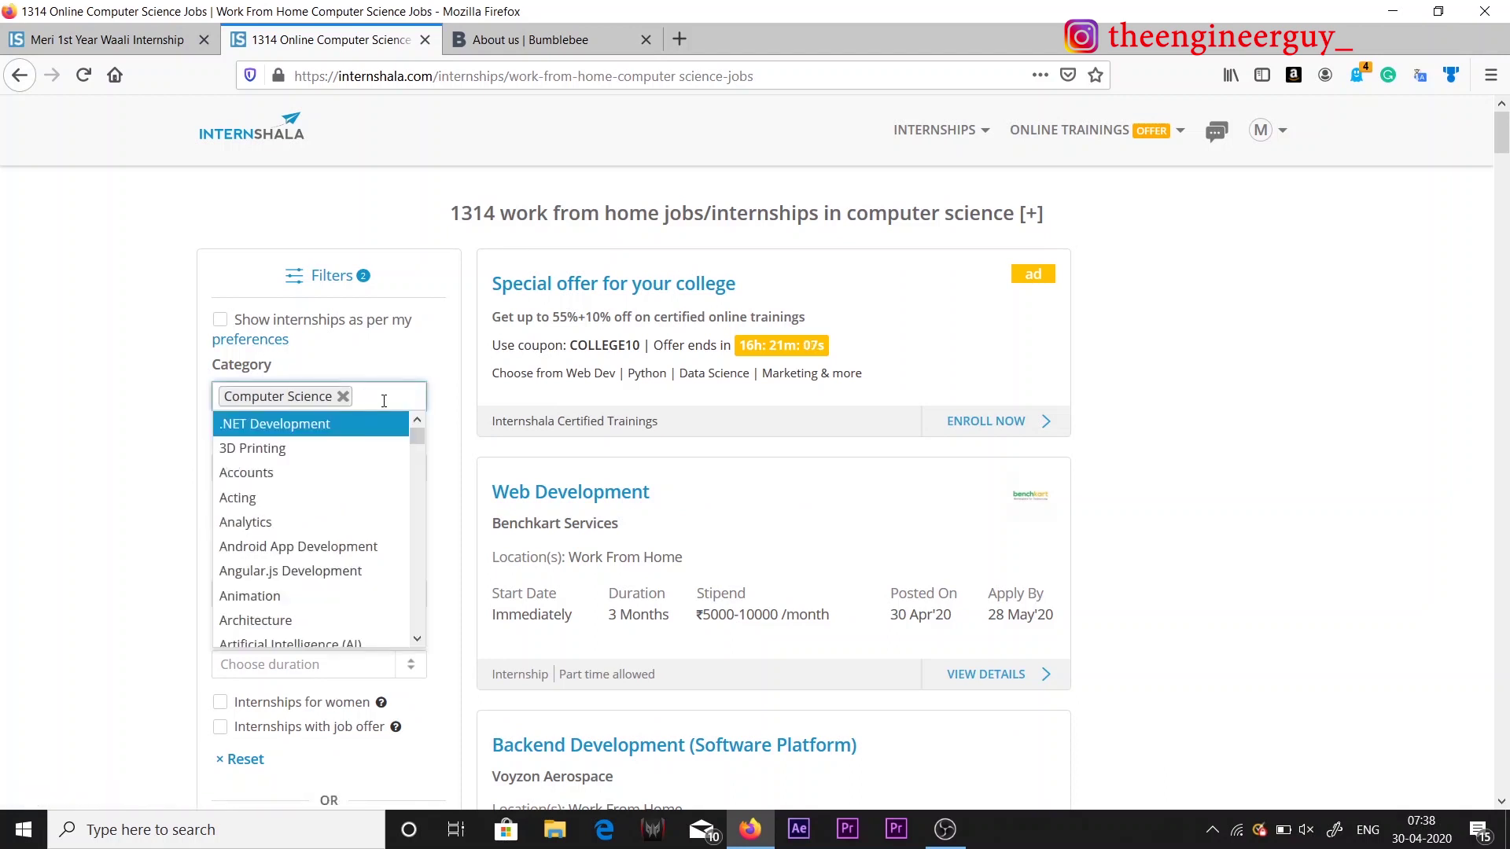
click(84, 490)
click(311, 468)
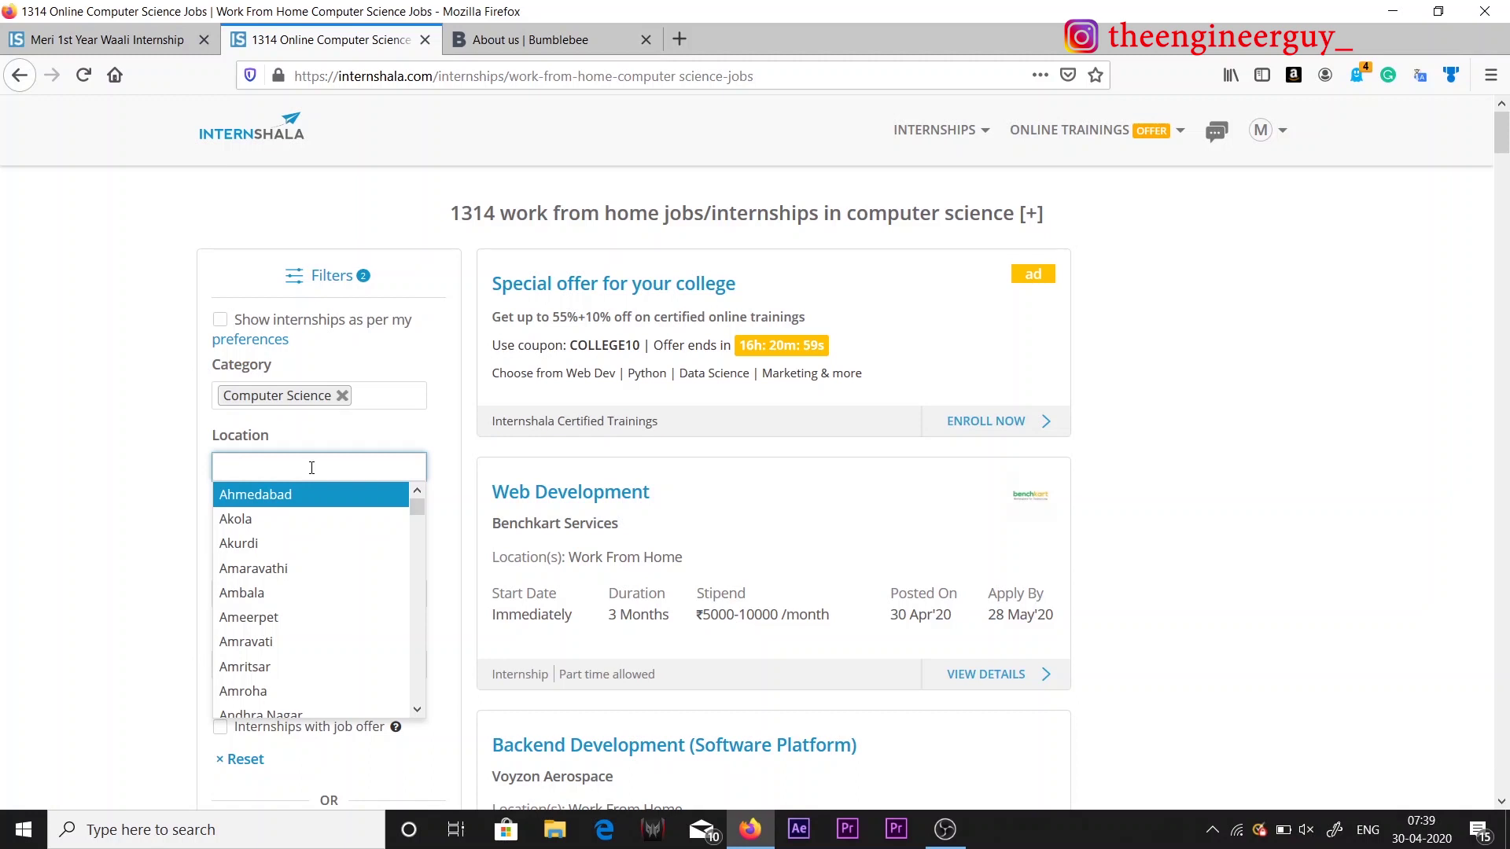
click(65, 612)
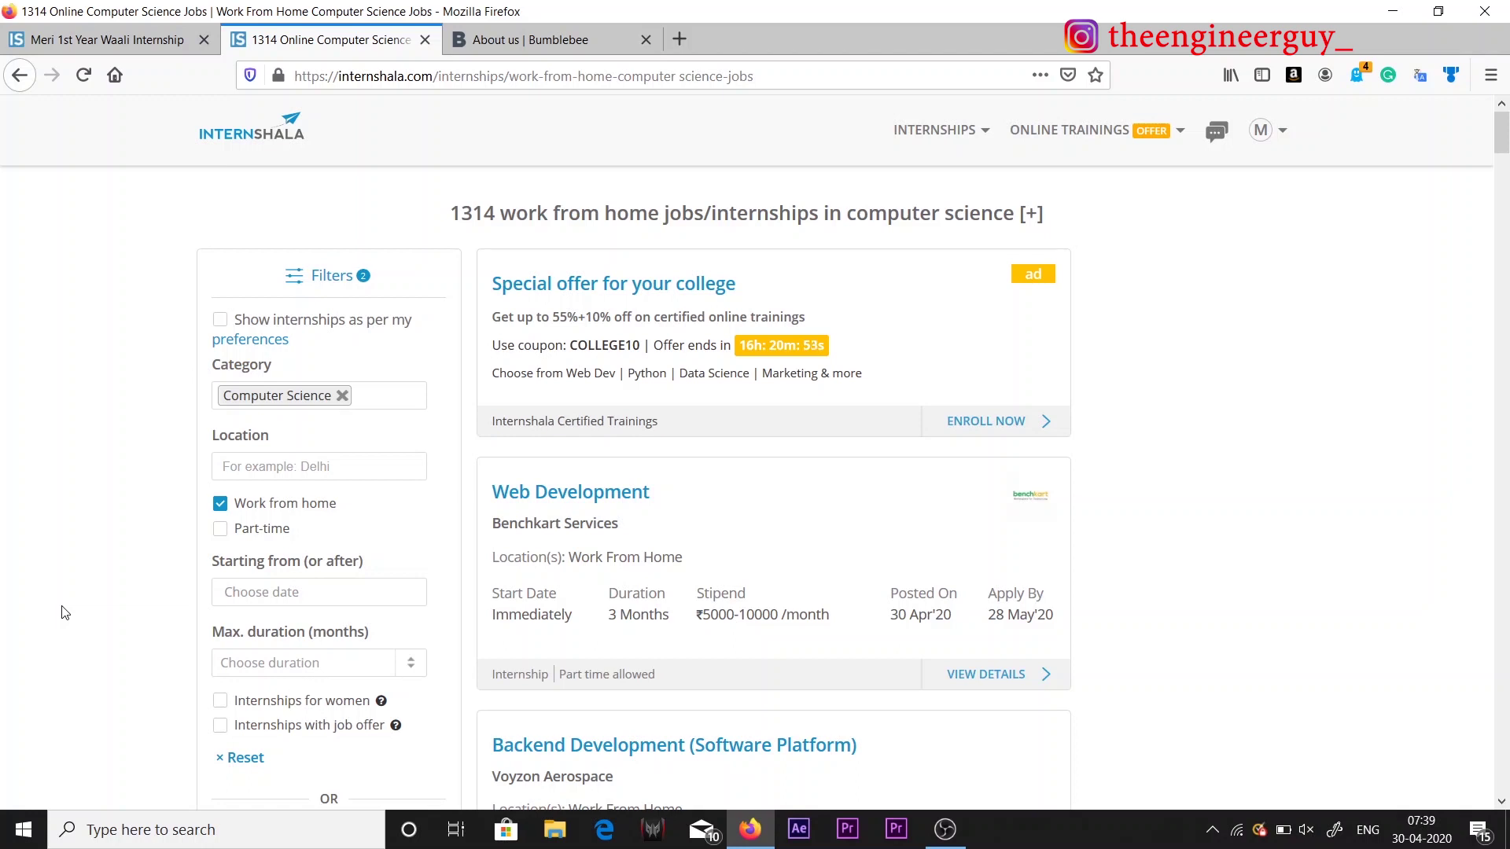
click(236, 592)
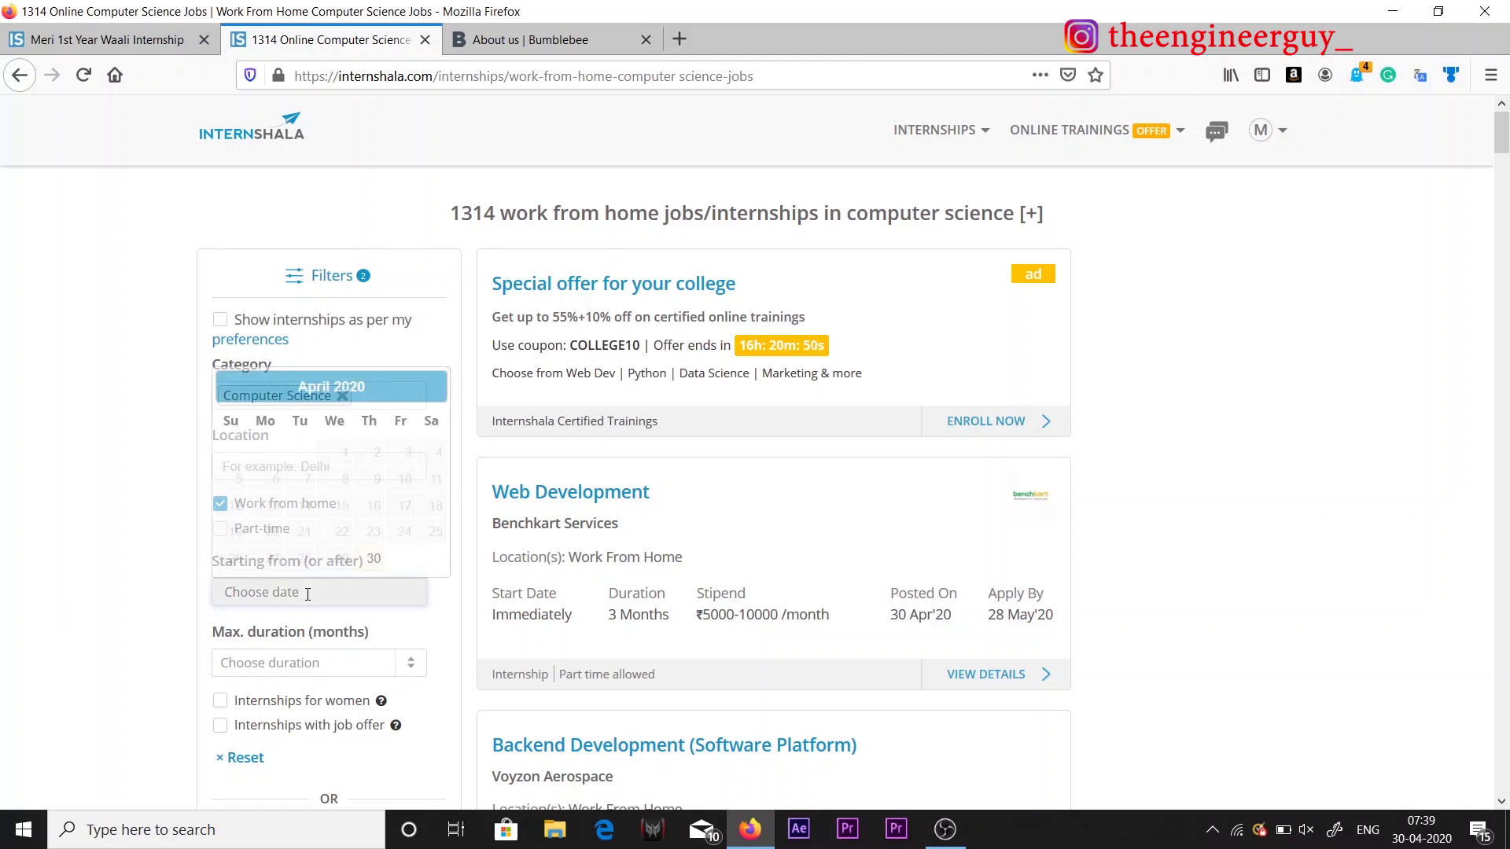
click(144, 647)
Step: Look over the keyword search field and the filtered work-from-home computer science internship listings
scroll(67, 683, down, 1)
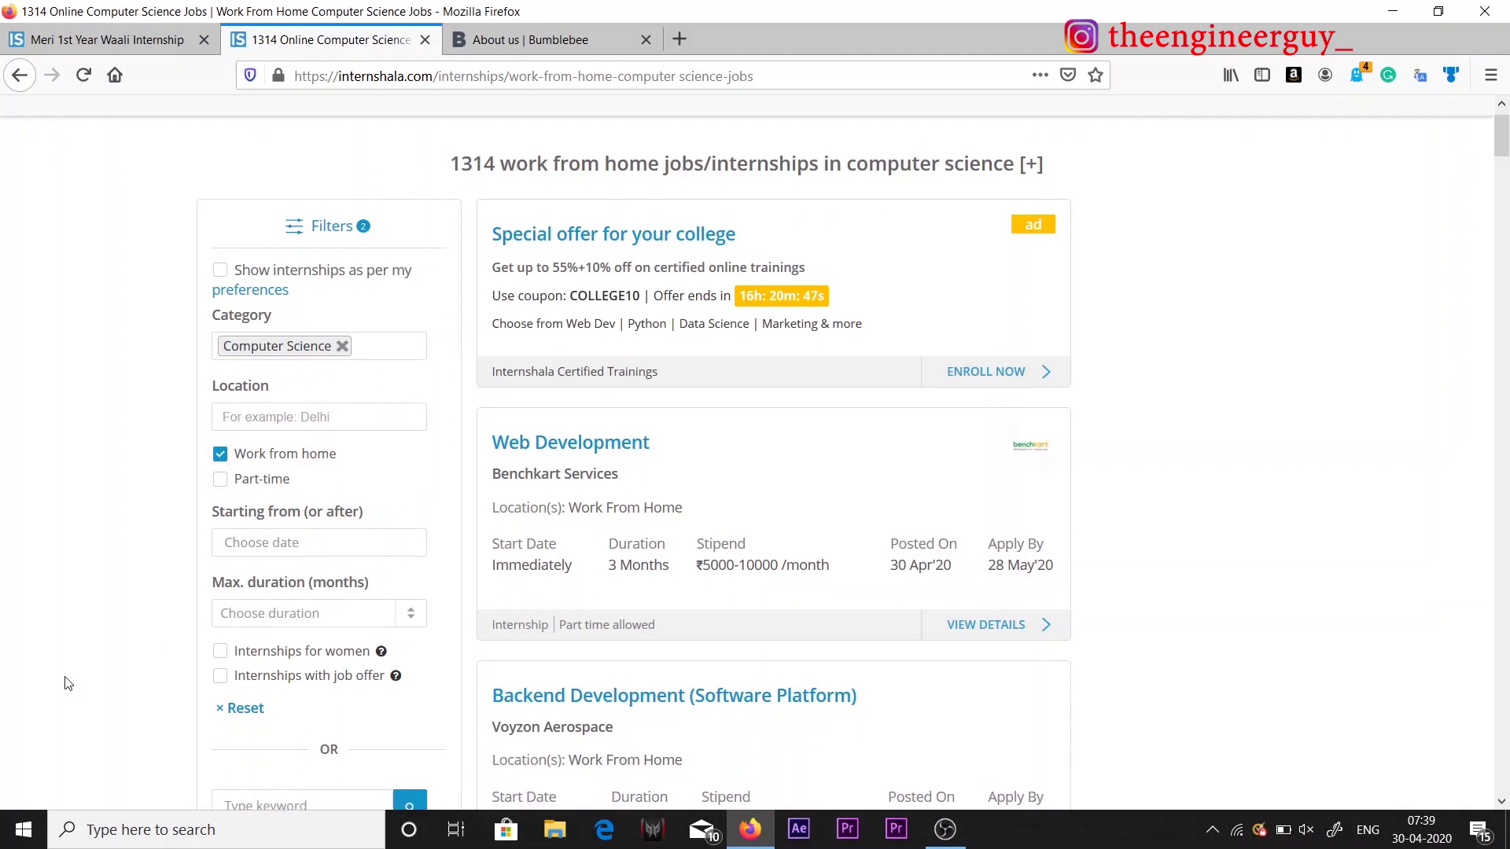
scroll(68, 684, down, 2)
scroll(67, 684, down, 2)
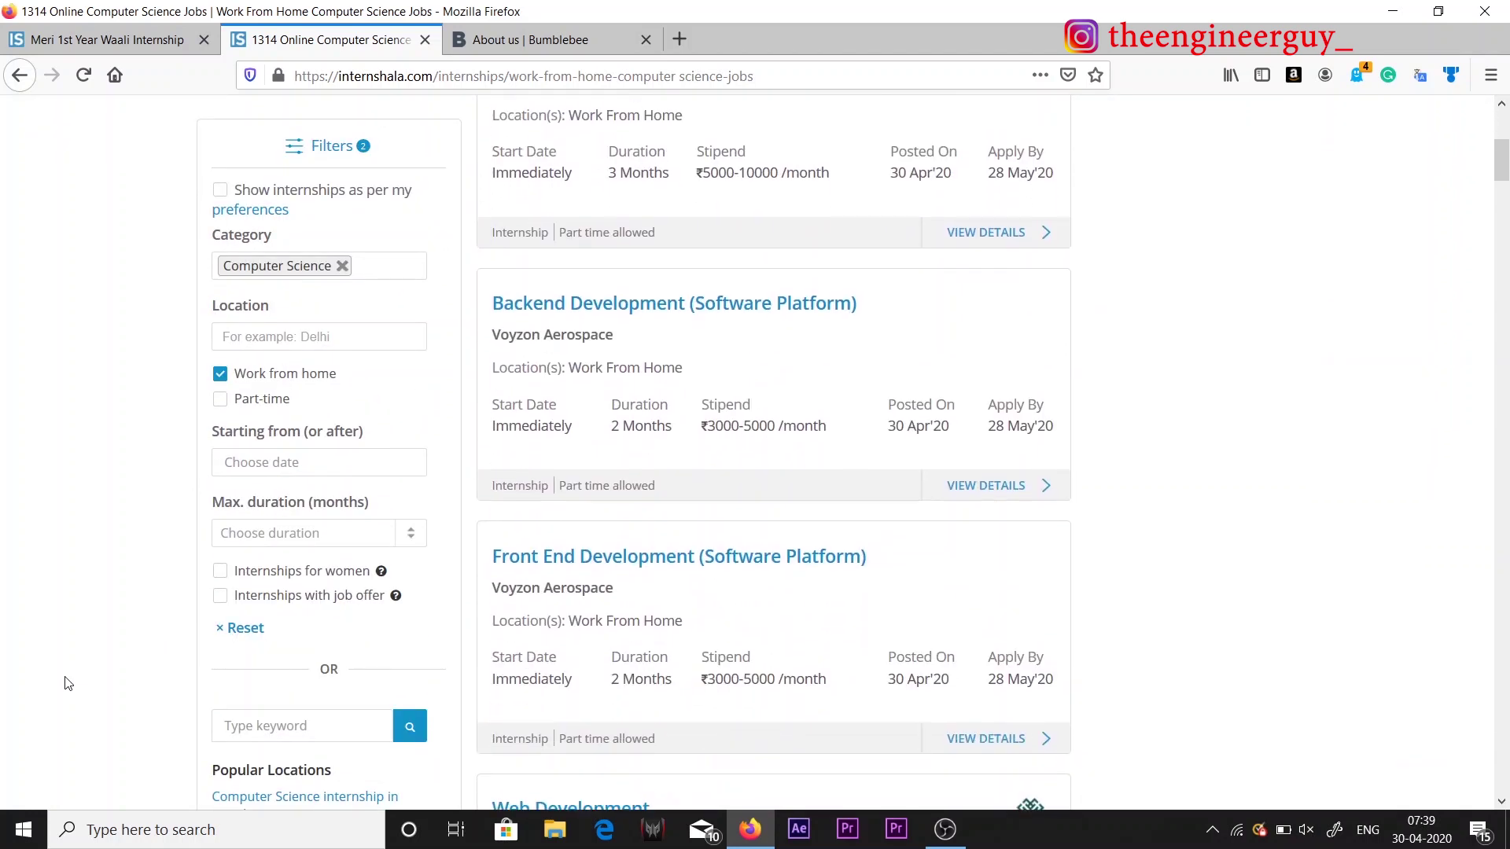
click(264, 735)
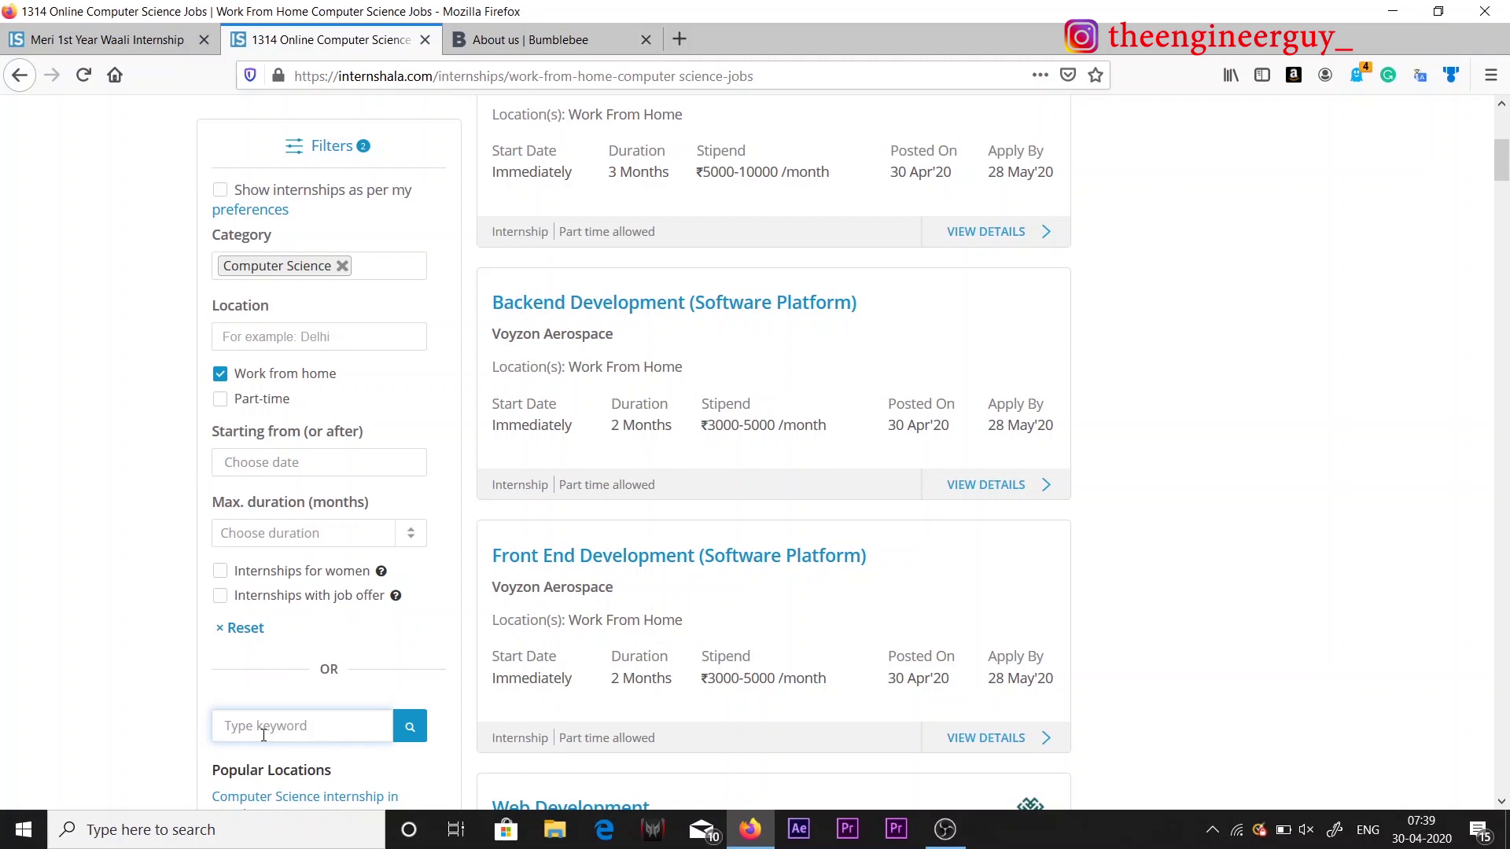
scroll(265, 731, down, 3)
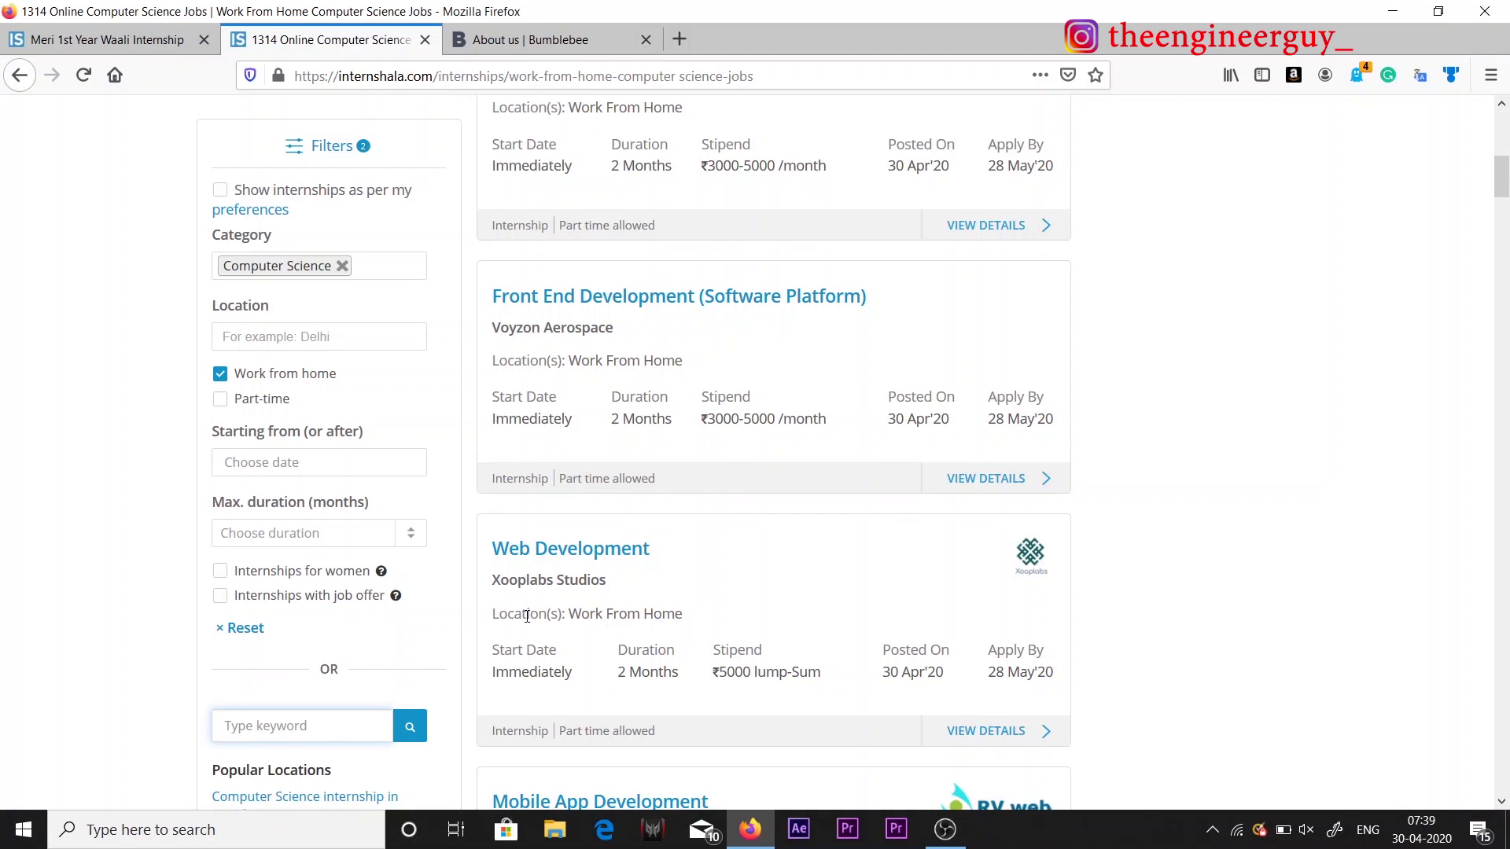
scroll(1015, 412, up, 5)
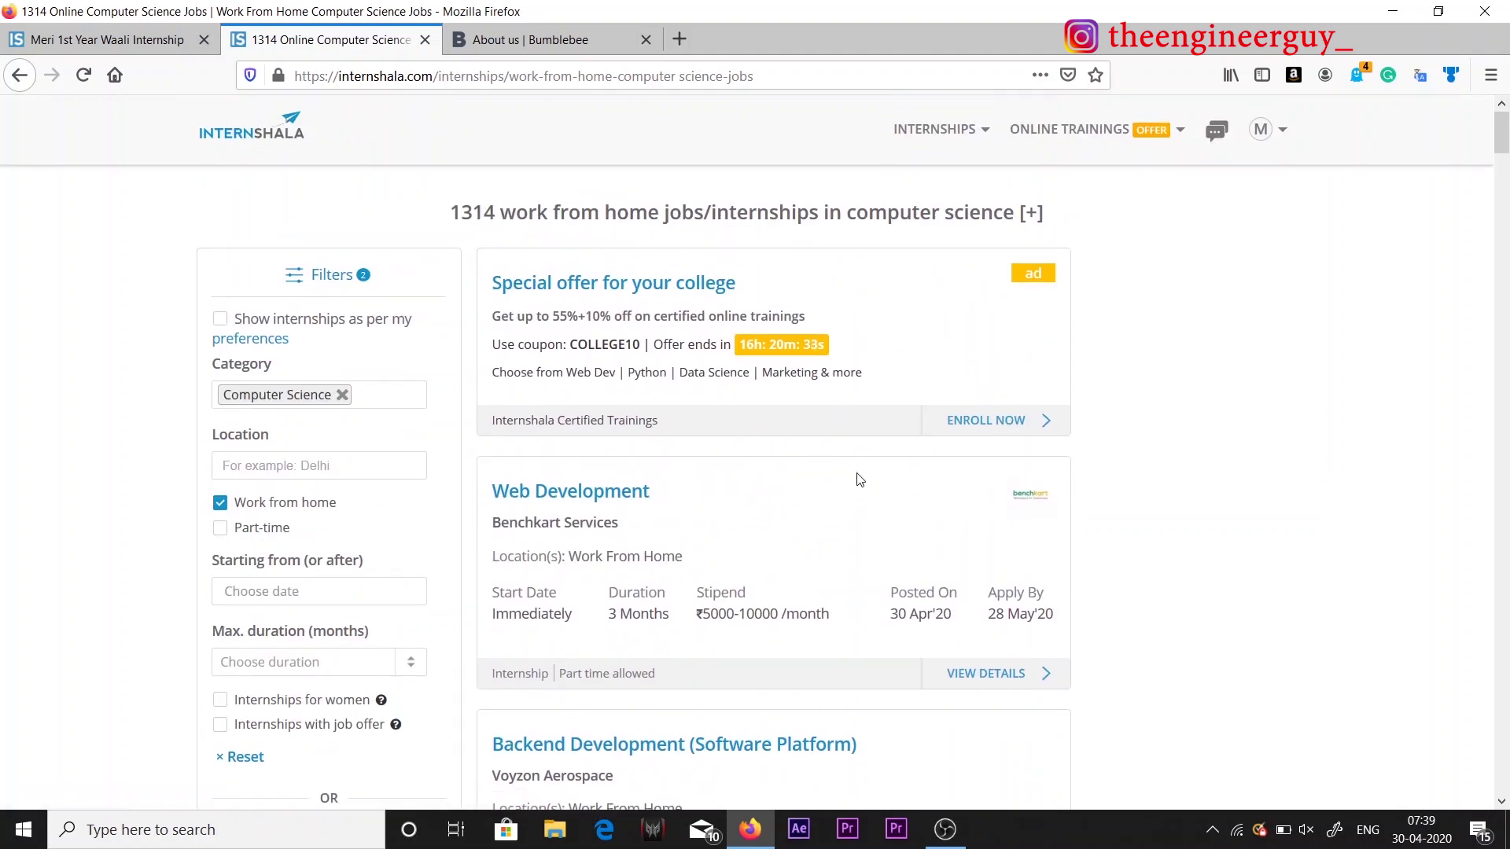
scroll(860, 479, down, 1)
scroll(677, 483, down, 2)
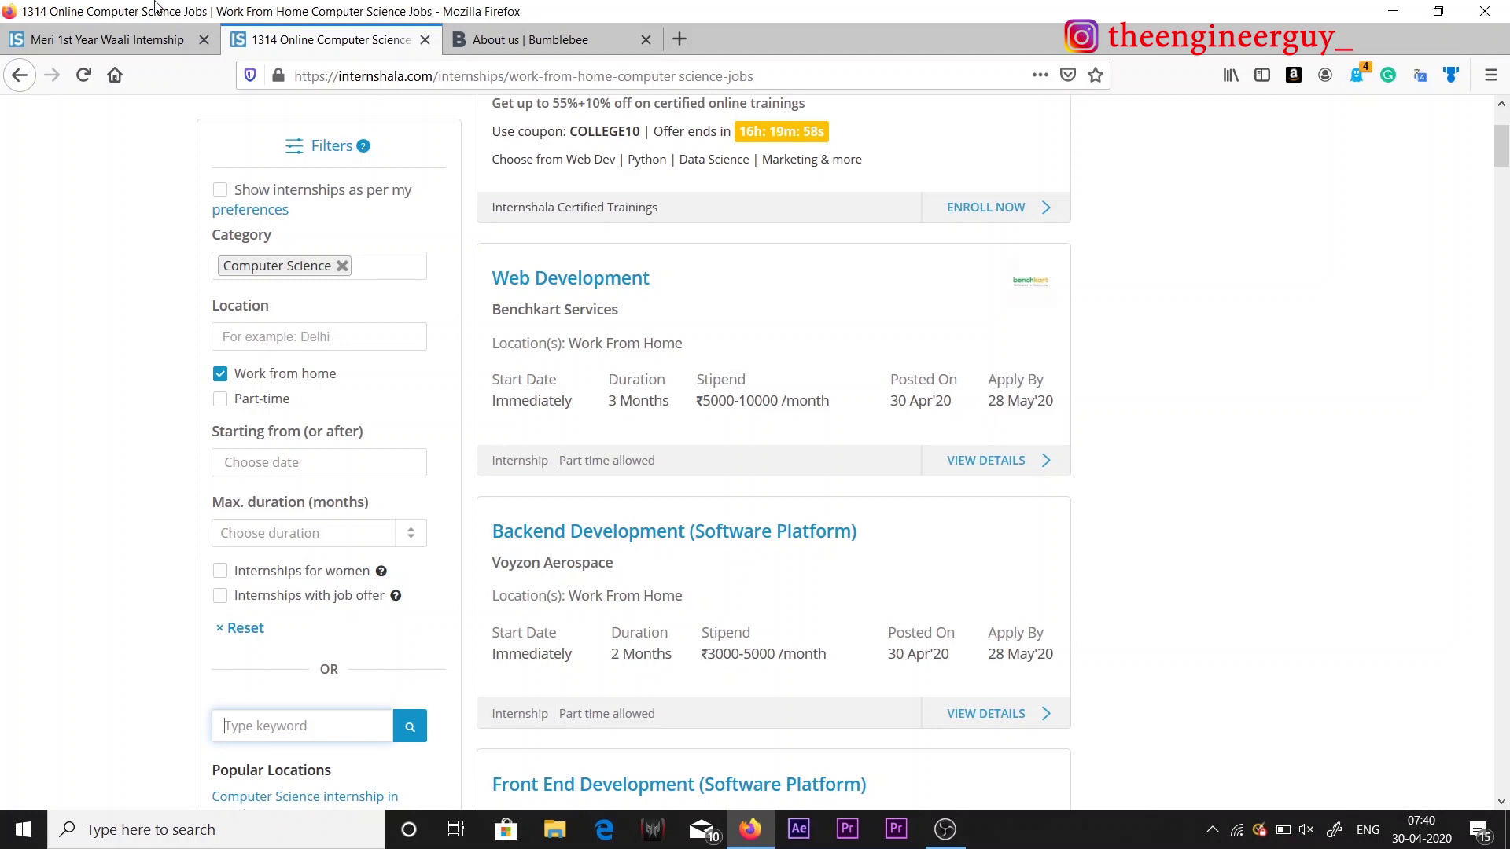
Step: Compare the 1st Year Internships listings with the work-from-home computer science listings, checking roles, durations and stipends
click(139, 46)
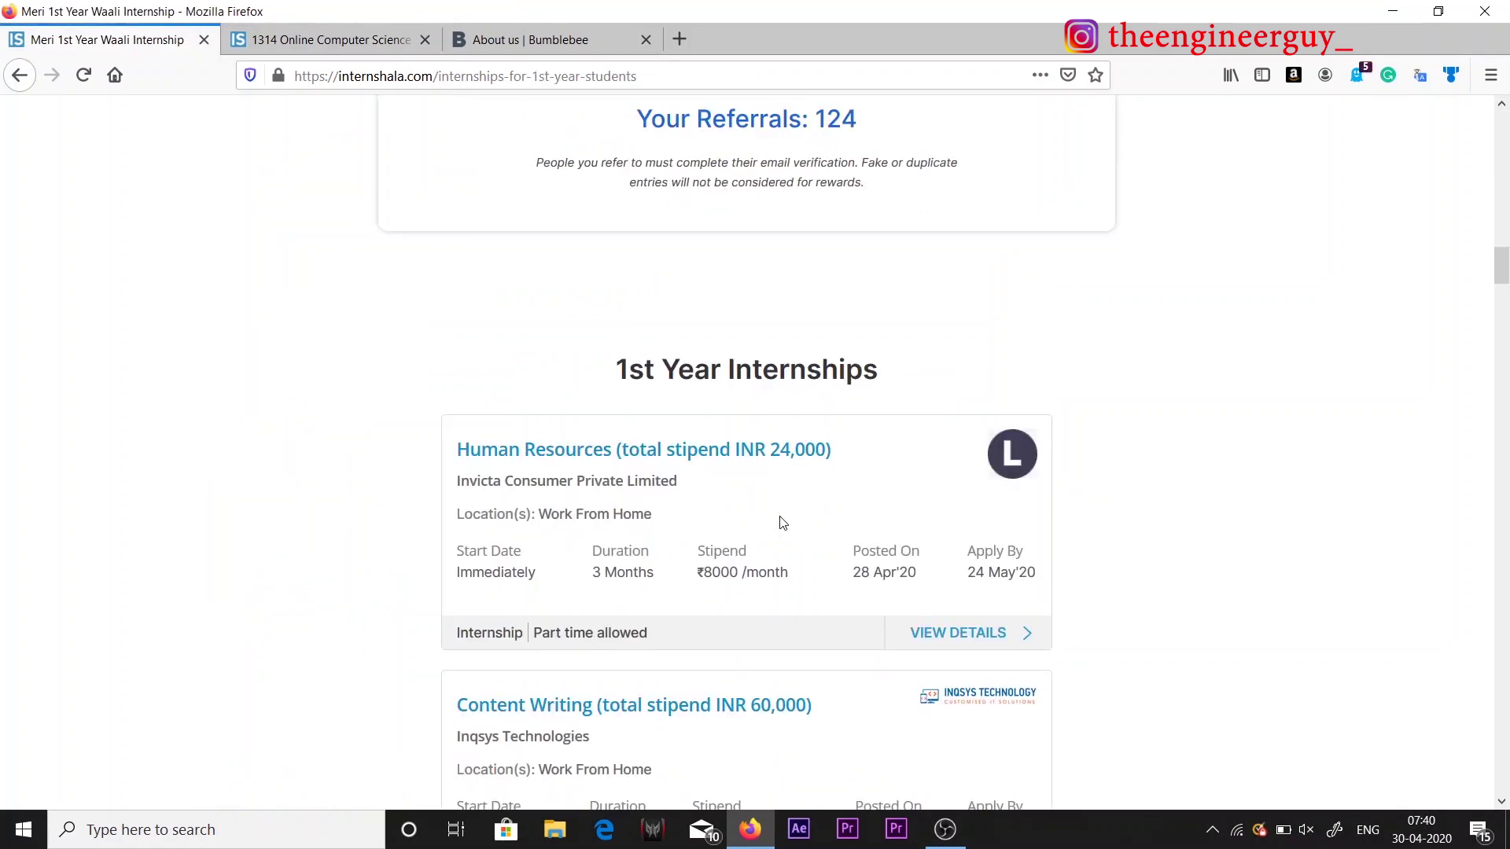
scroll(779, 522, down, 3)
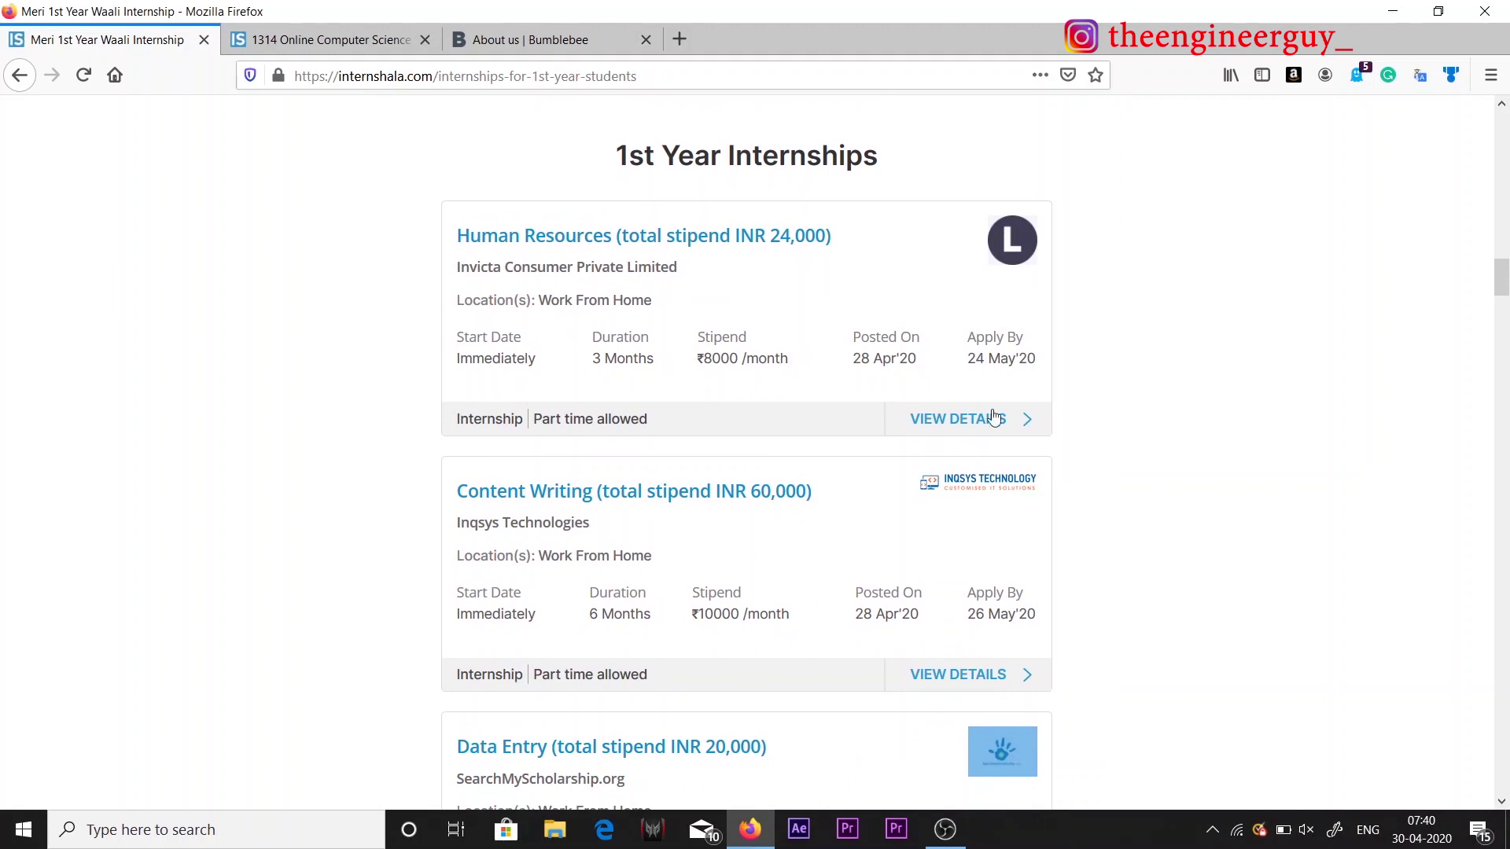
click(310, 31)
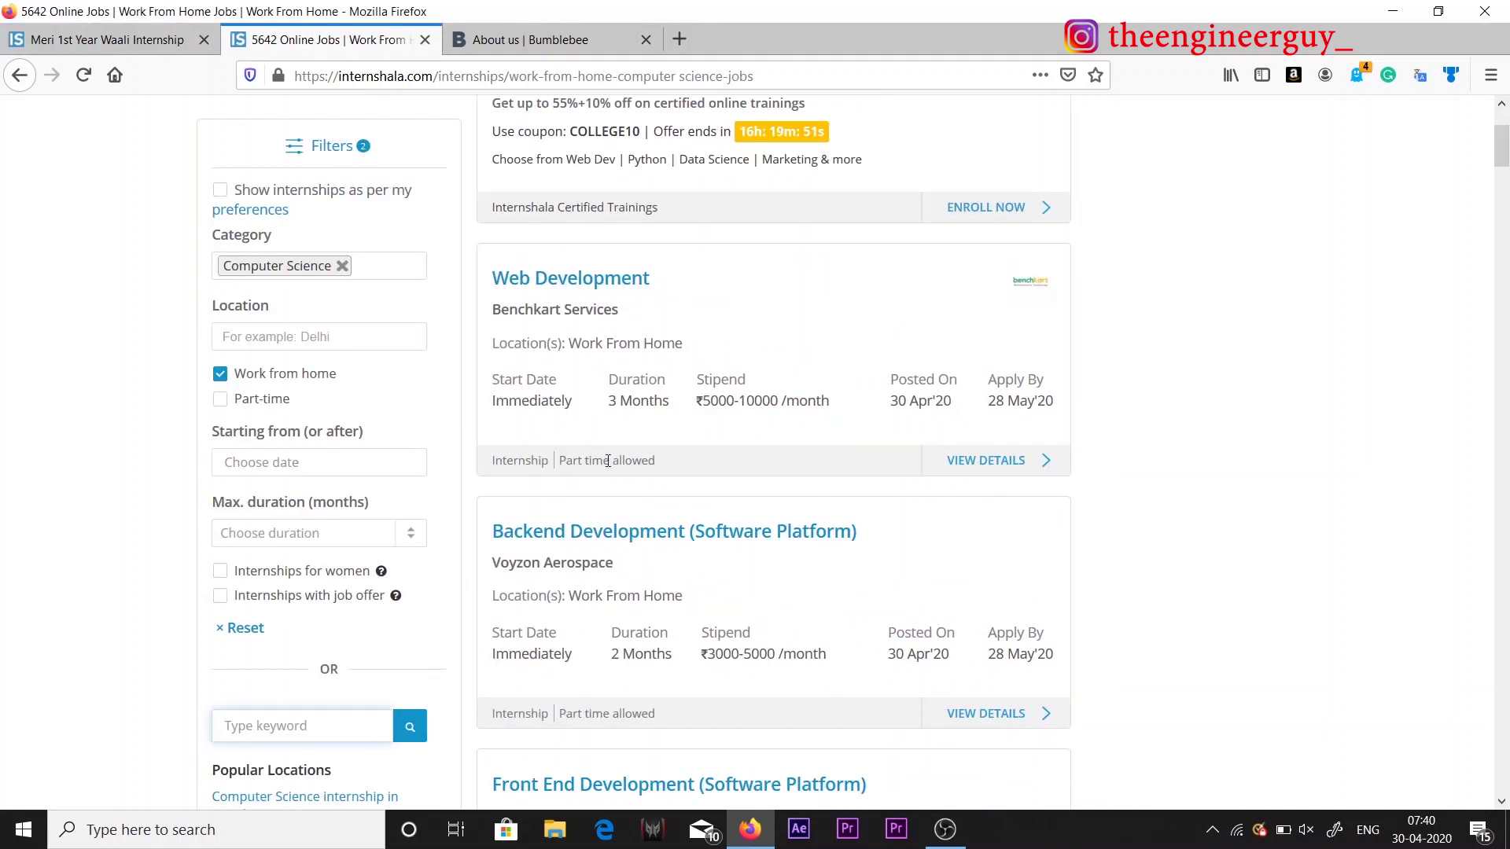
click(136, 36)
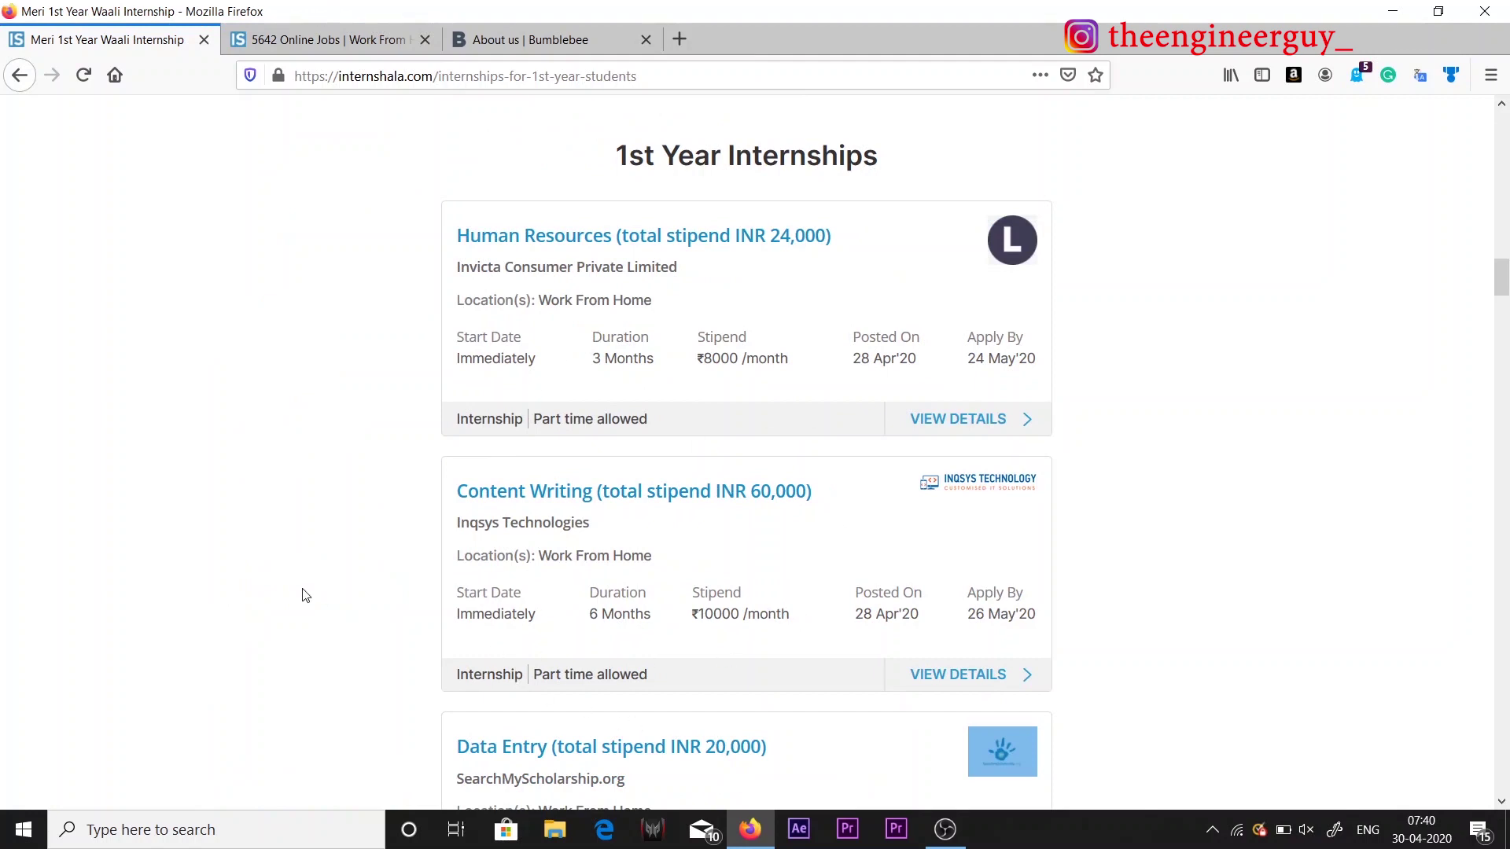
click(330, 41)
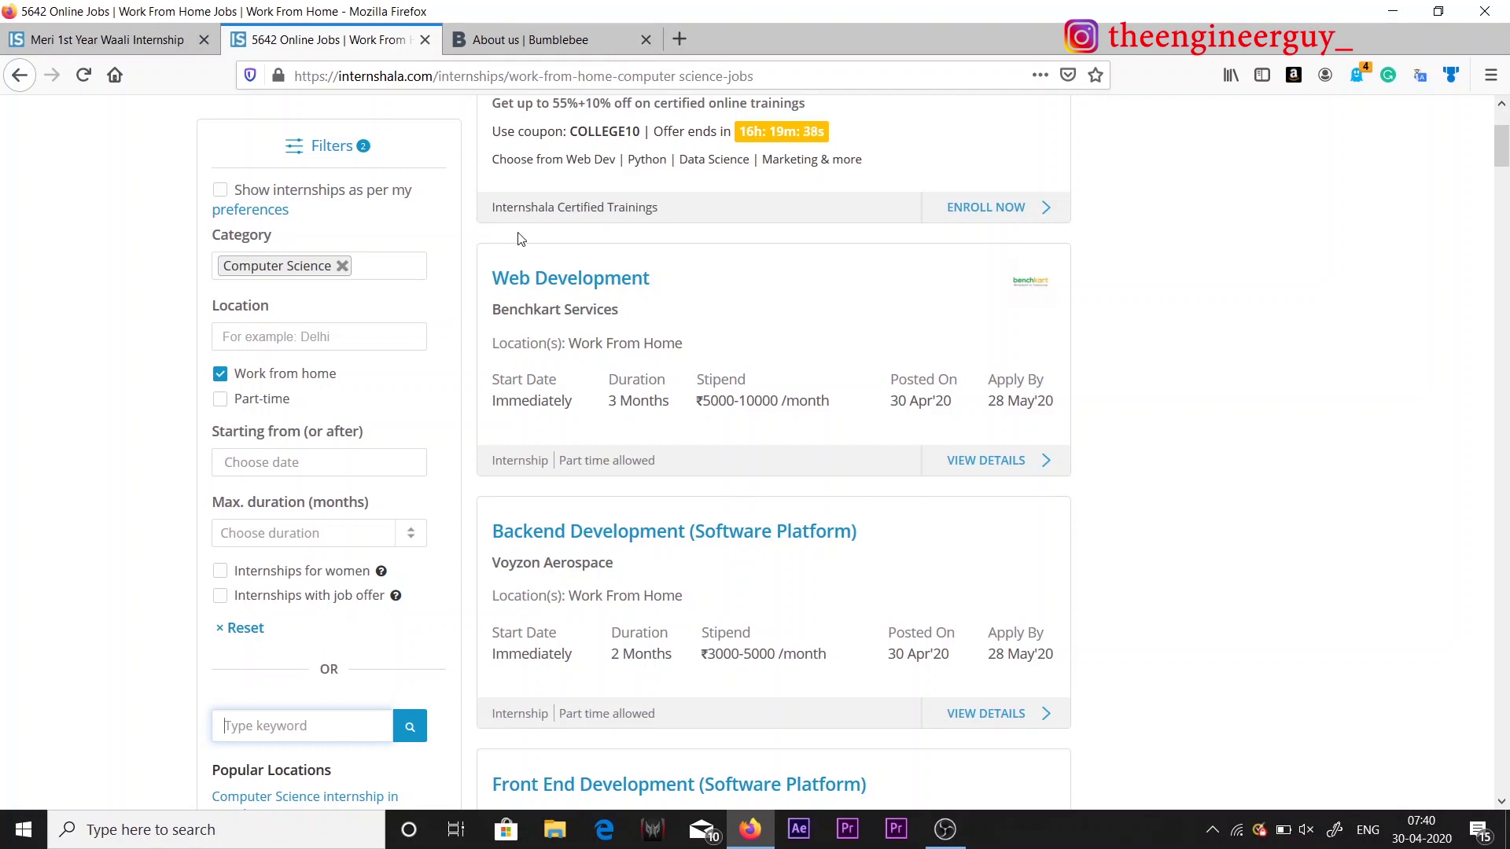
click(101, 27)
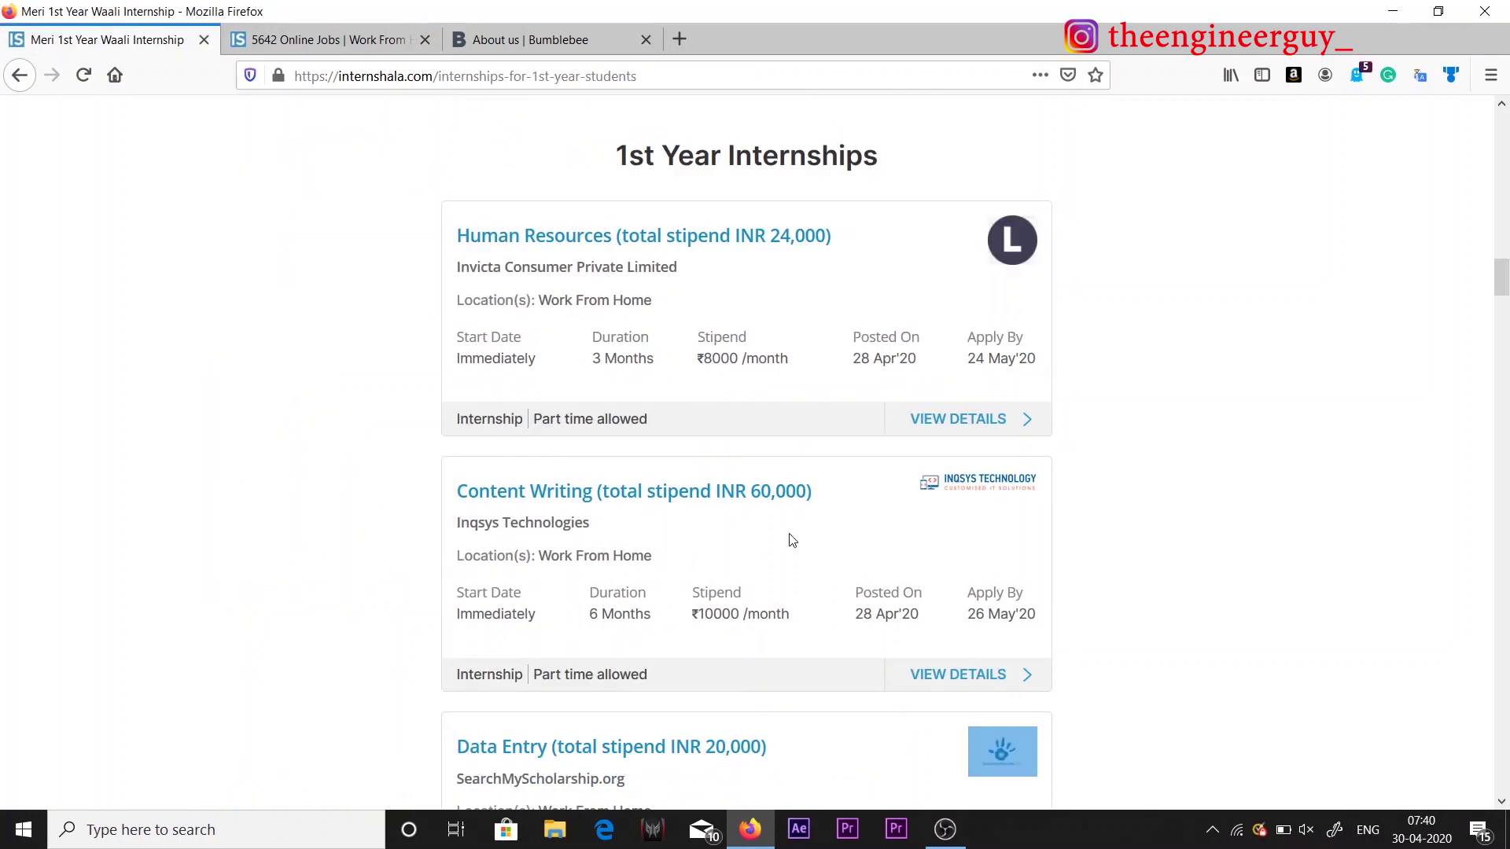
scroll(1219, 608, down, 4)
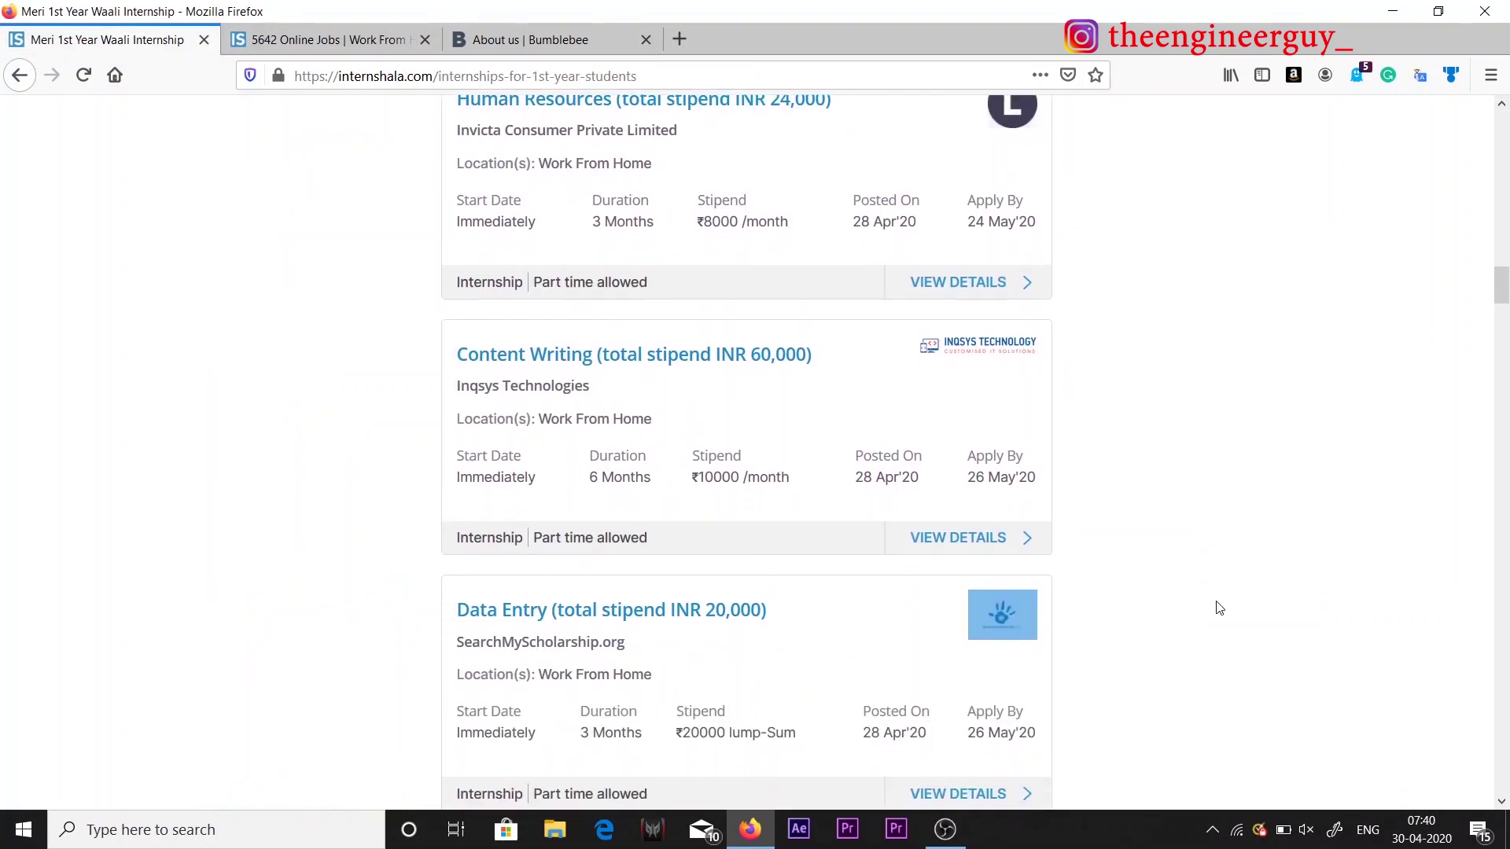
Step: Look through the rest of the 1st Year Internships list, checking roles, companies, durations and stipends, and glance at the computer science listings for comparison
scroll(1219, 608, down, 3)
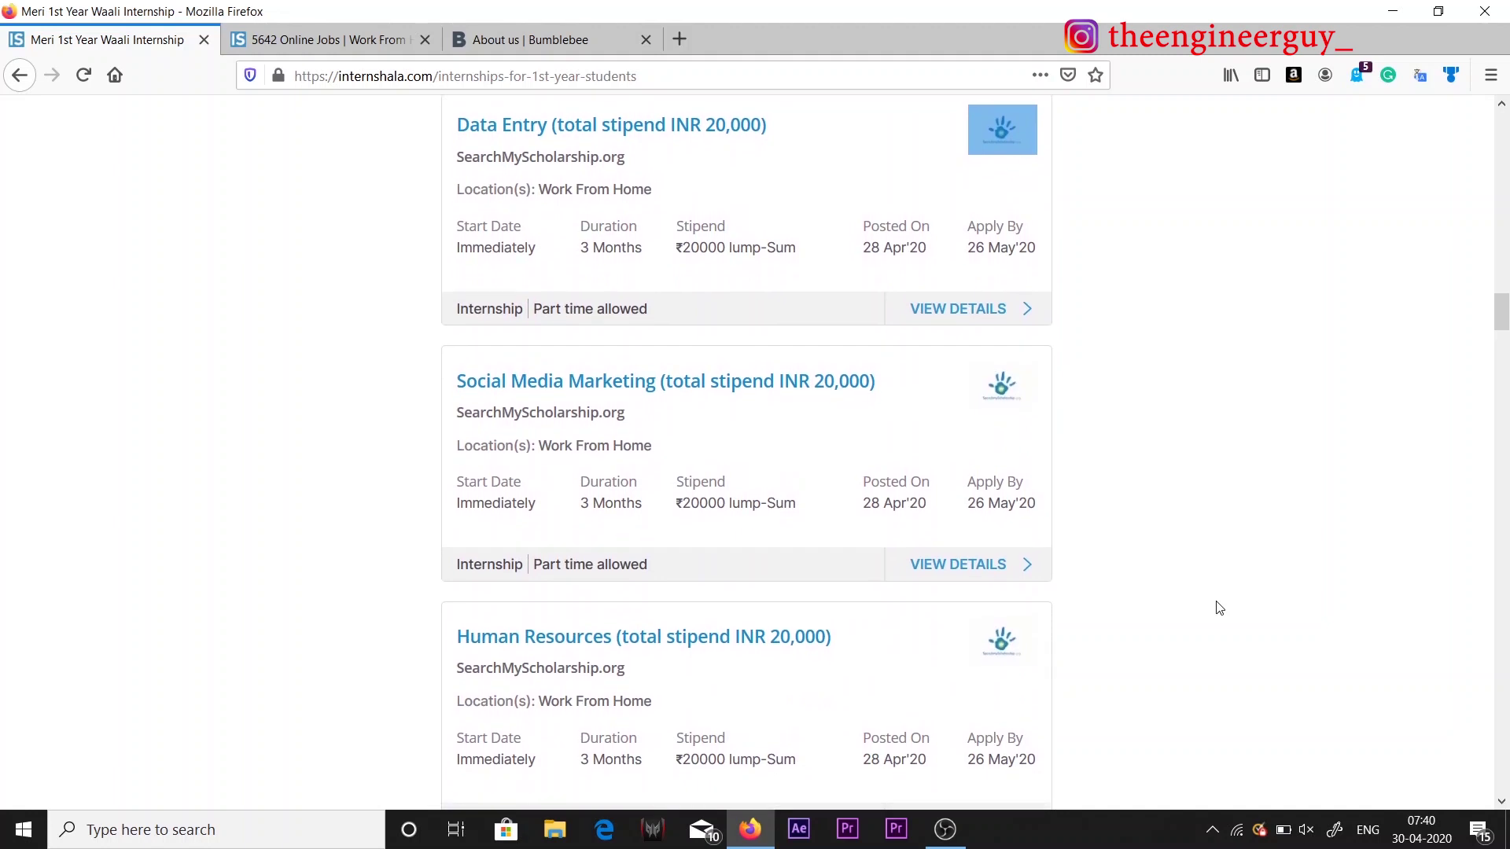
scroll(1219, 608, down, 5)
scroll(1219, 607, down, 3)
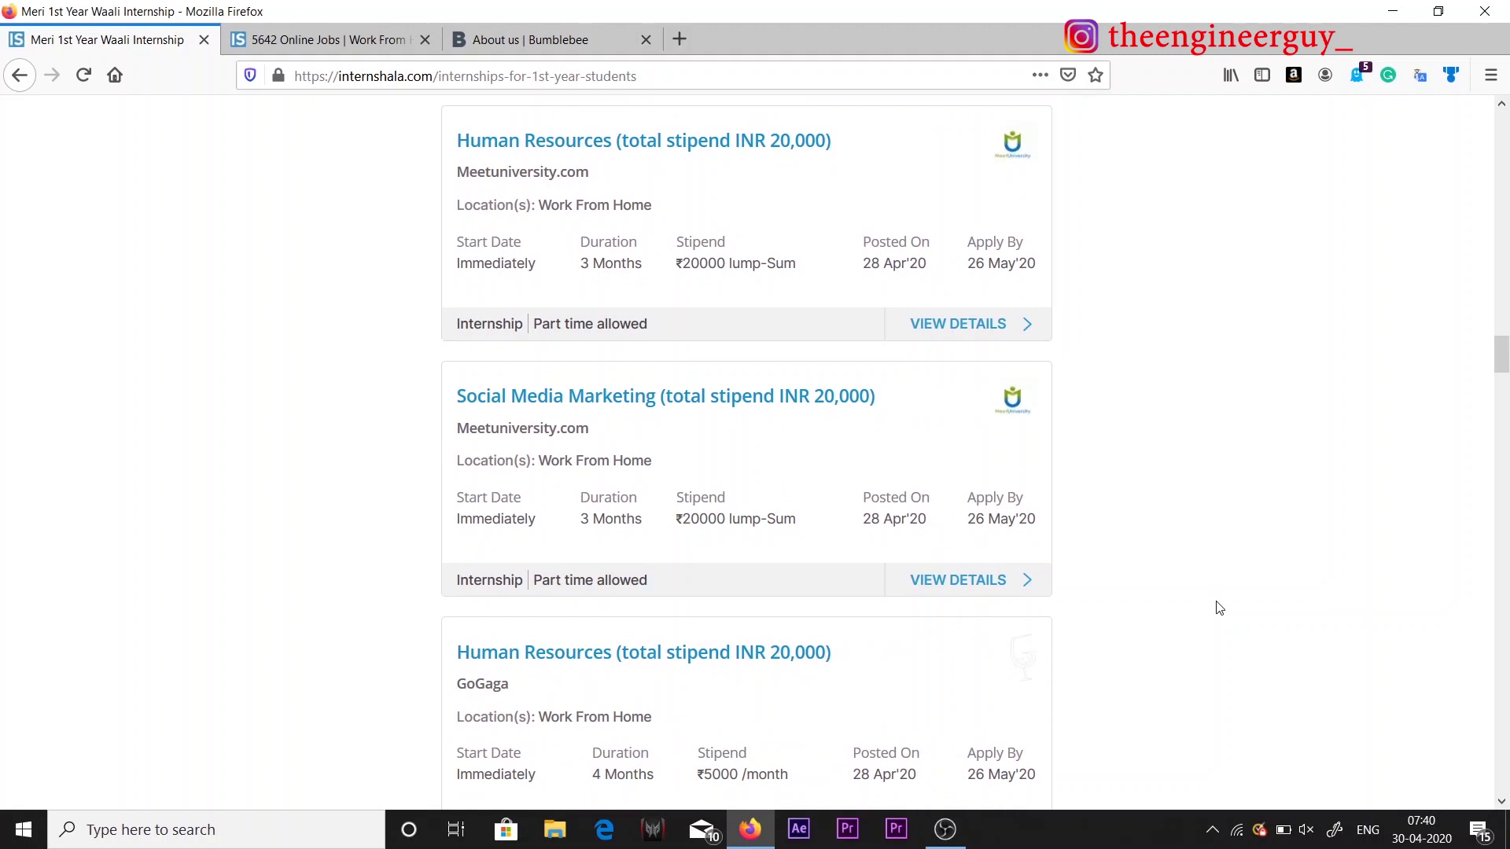
scroll(1219, 608, down, 6)
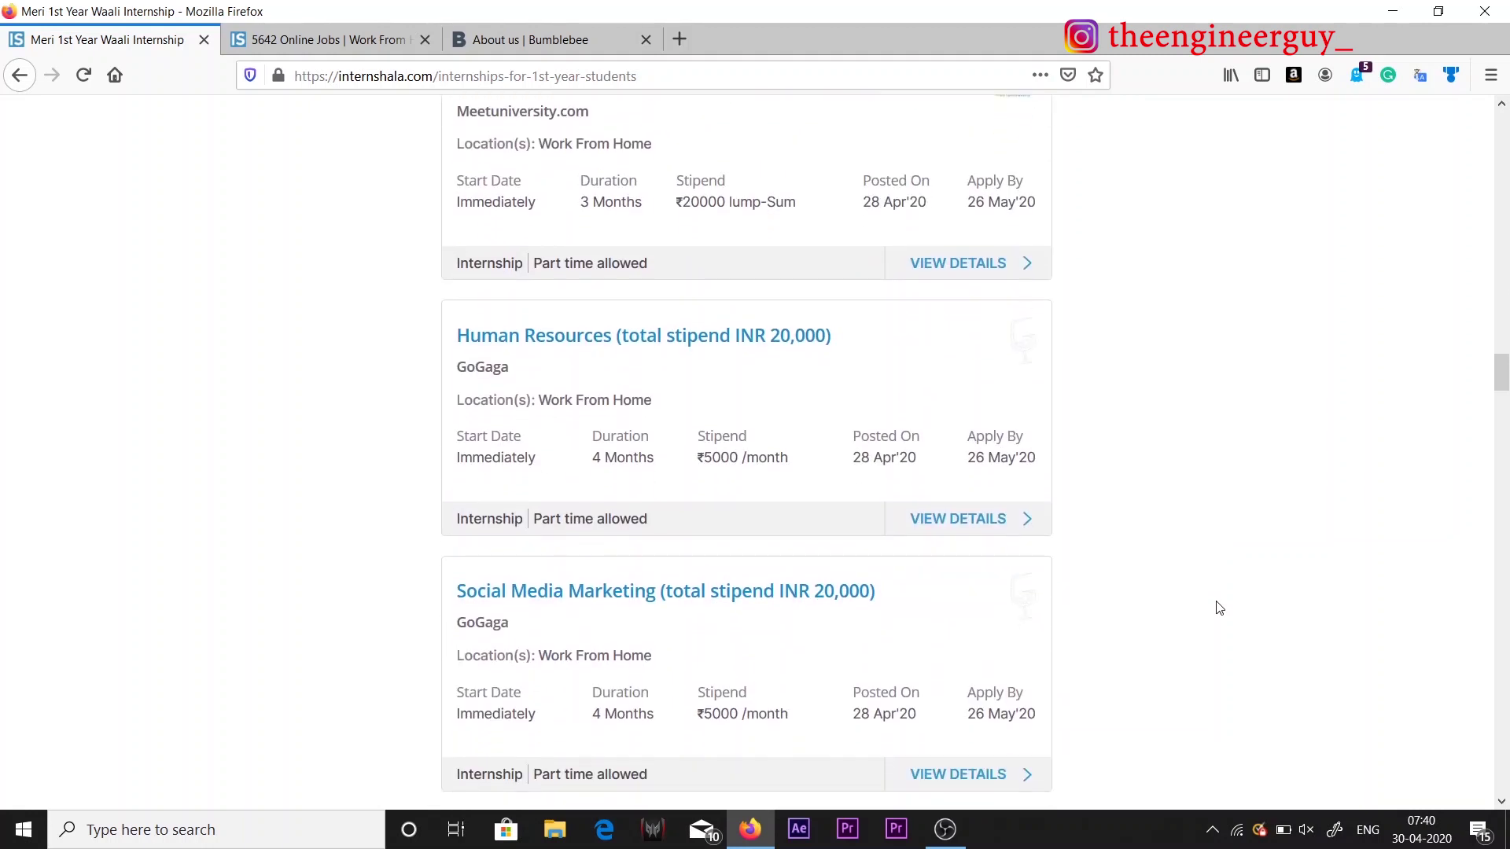
scroll(1219, 608, down, 8)
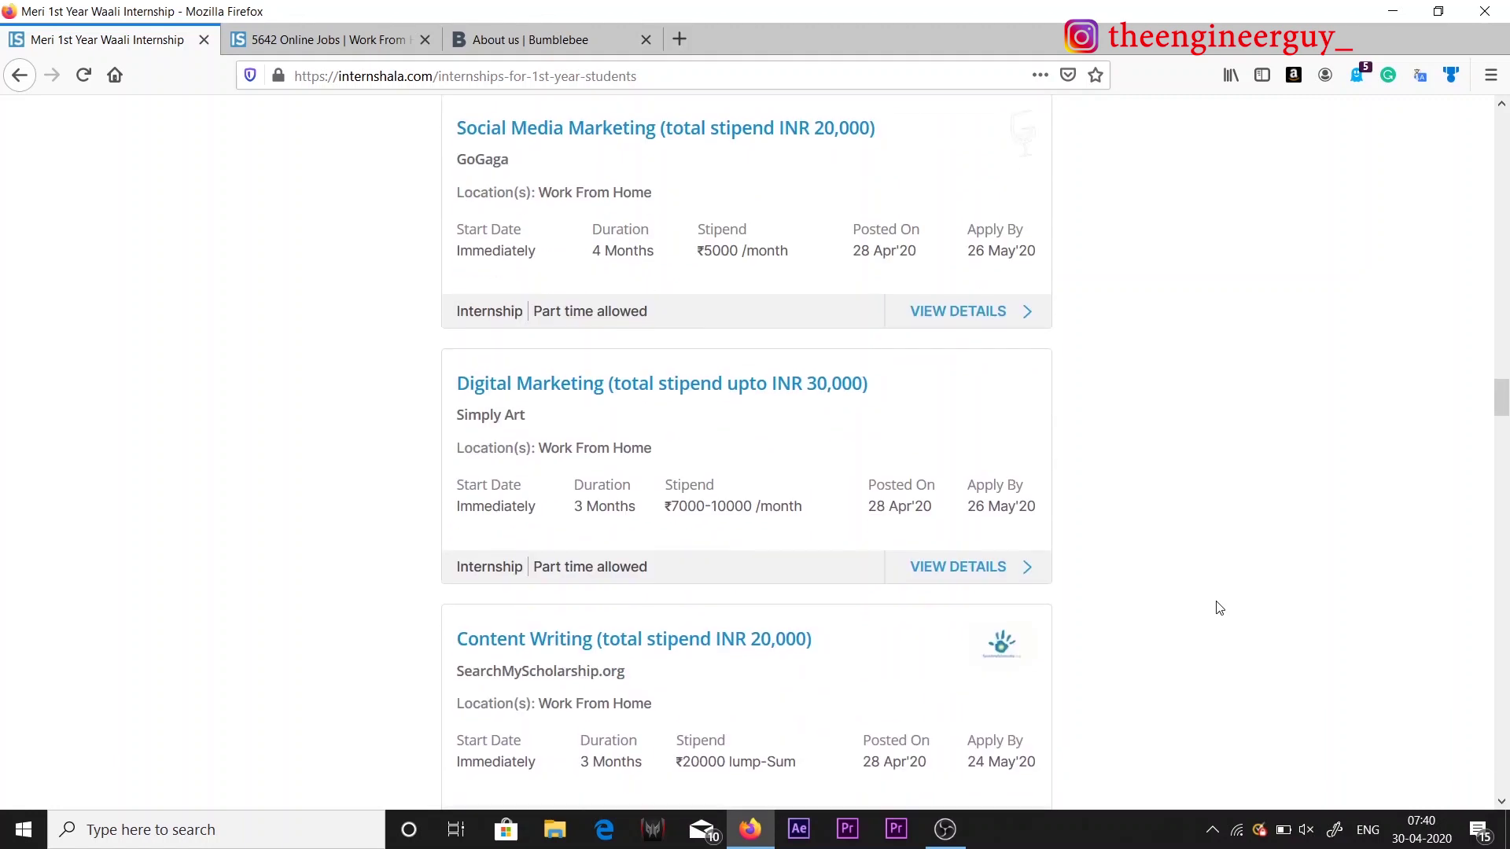
scroll(1219, 608, down, 7)
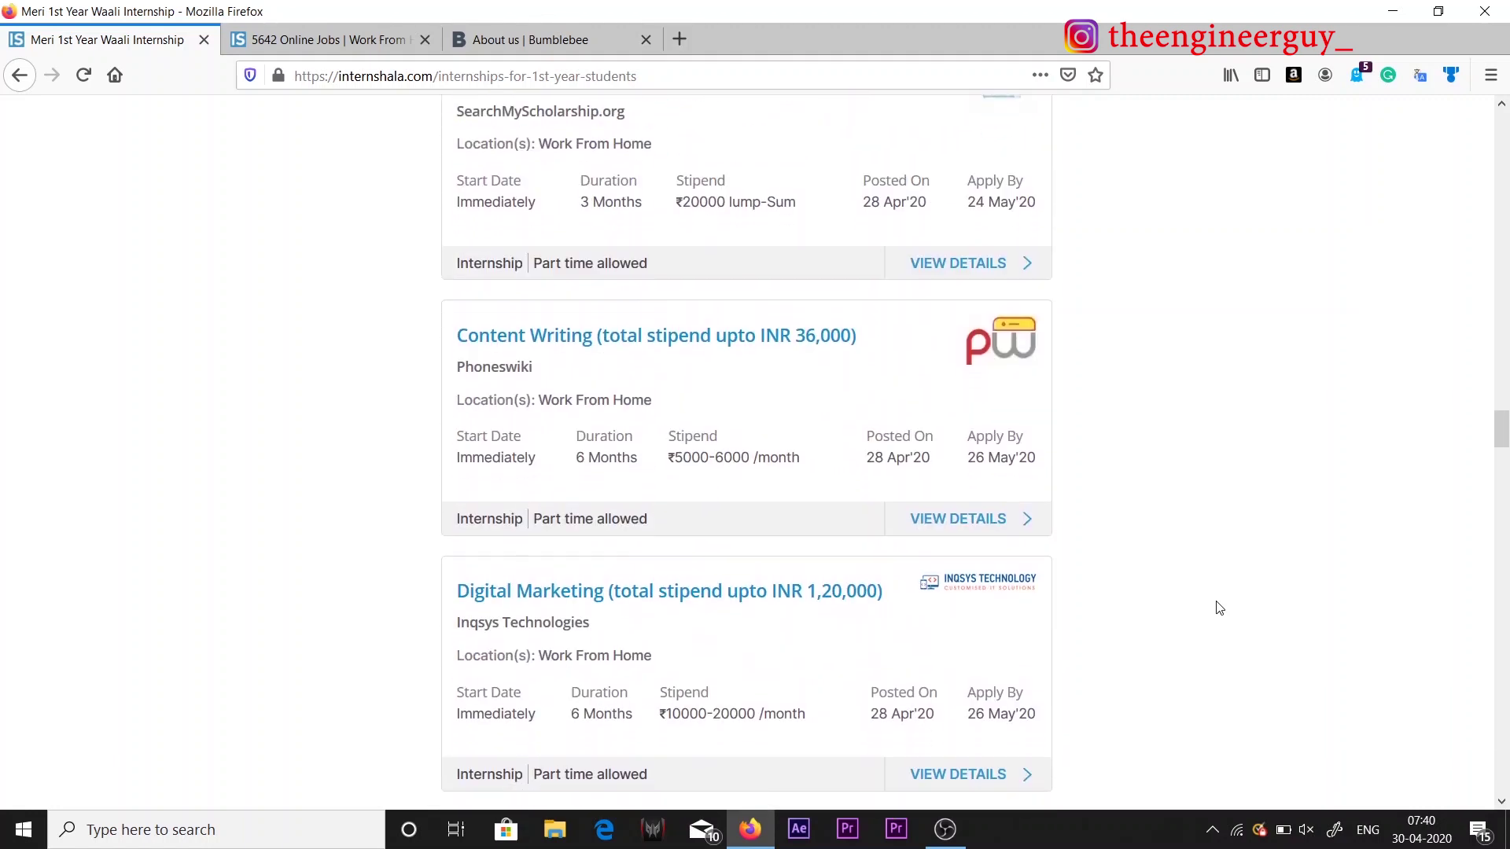
scroll(1219, 608, down, 3)
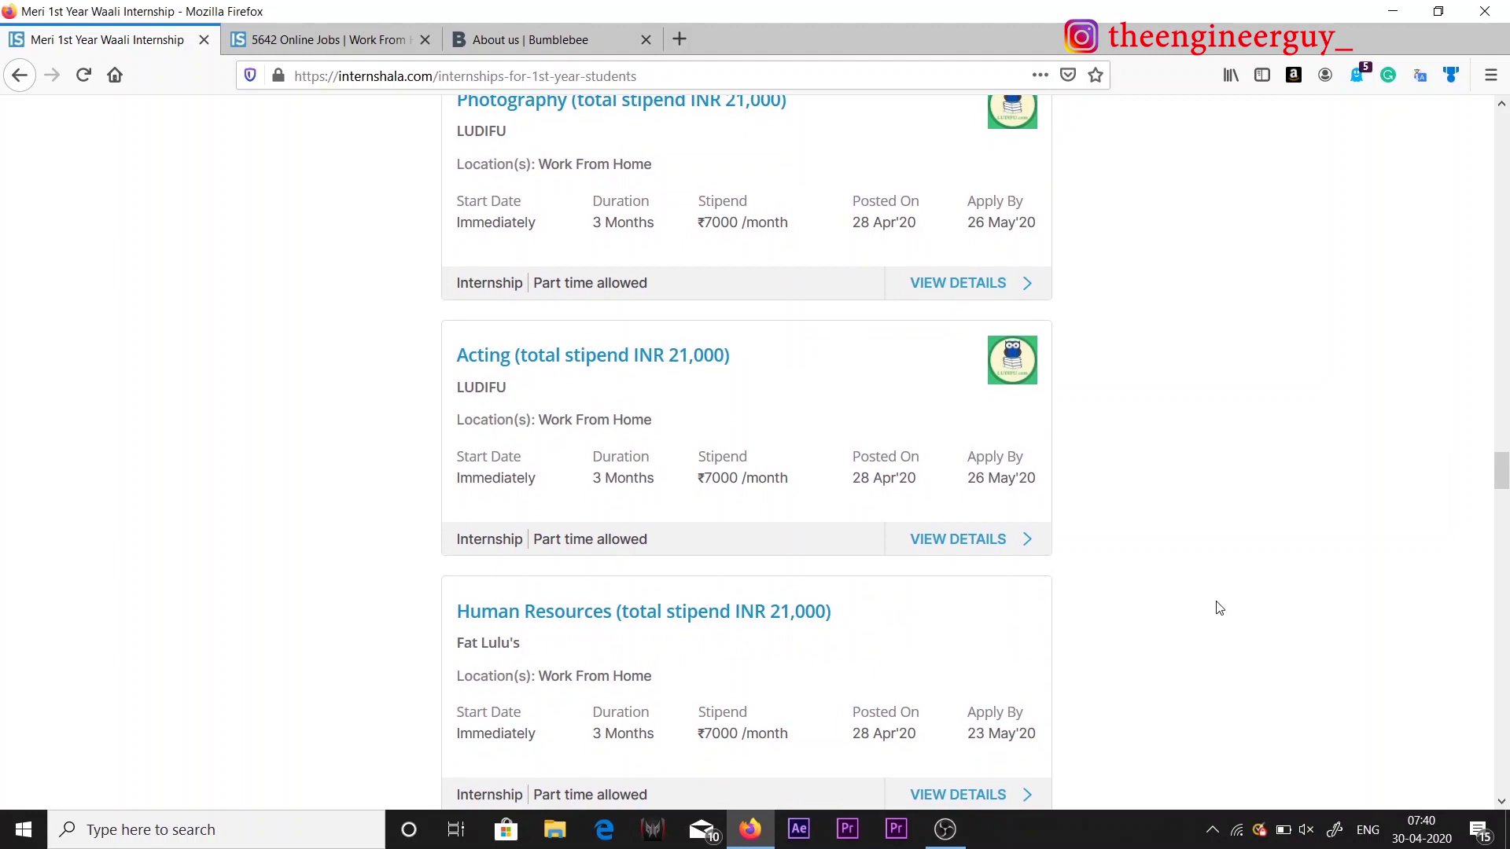
scroll(1219, 608, down, 3)
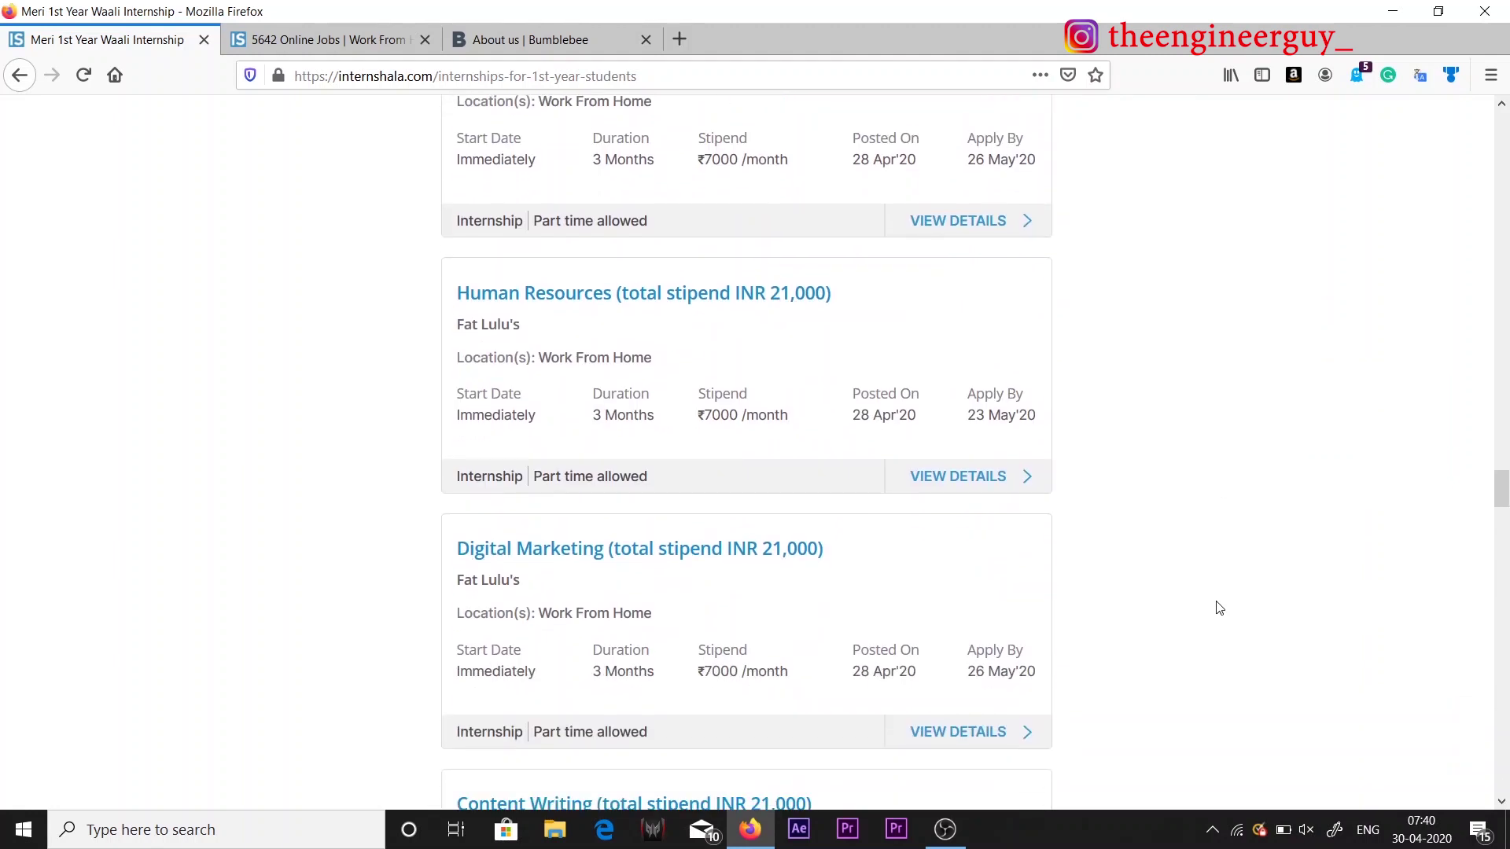
scroll(1219, 608, down, 4)
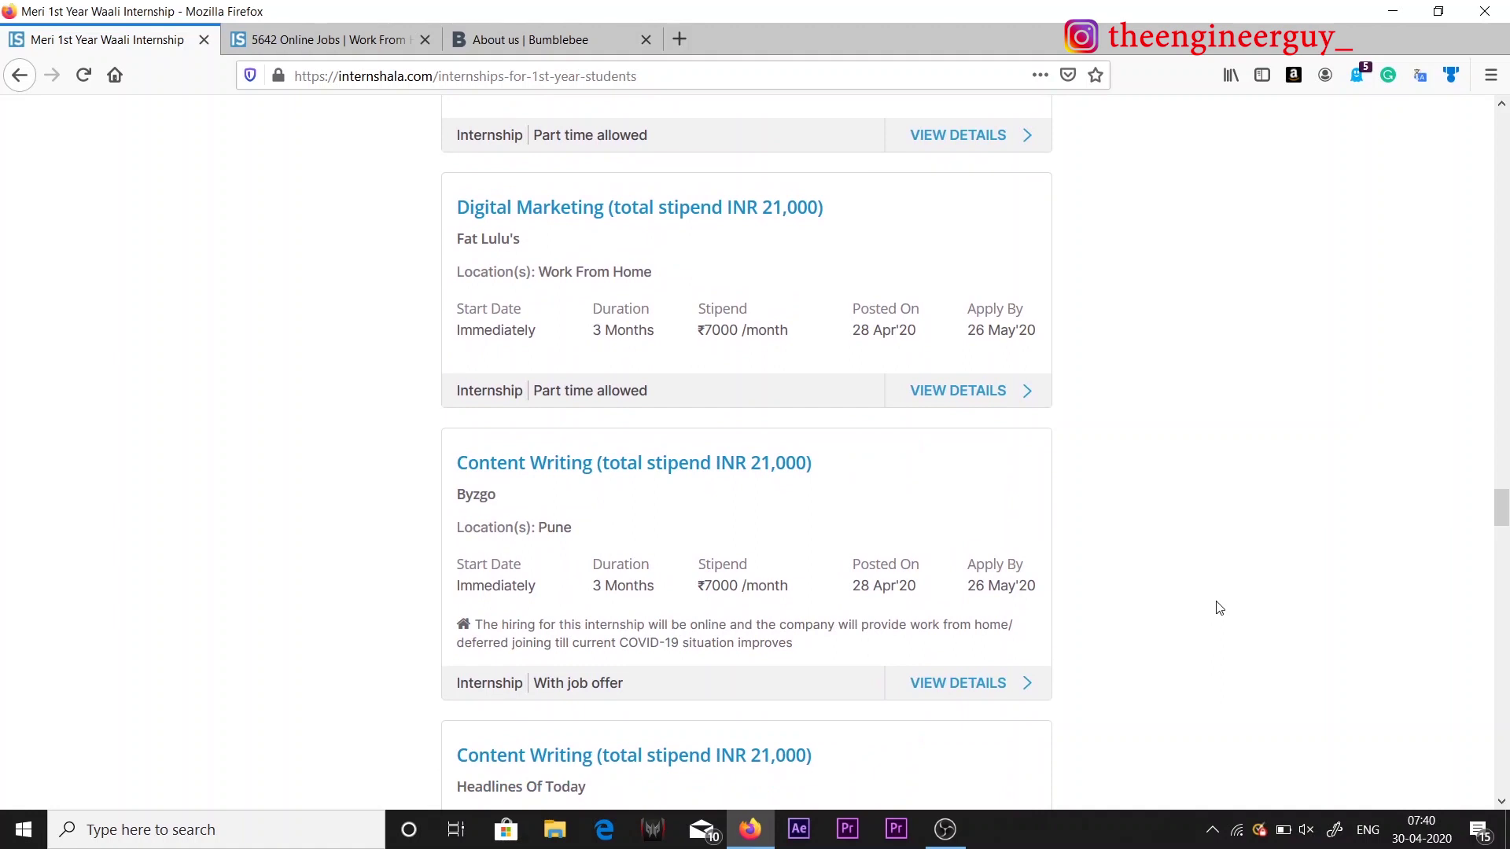
scroll(1219, 608, down, 5)
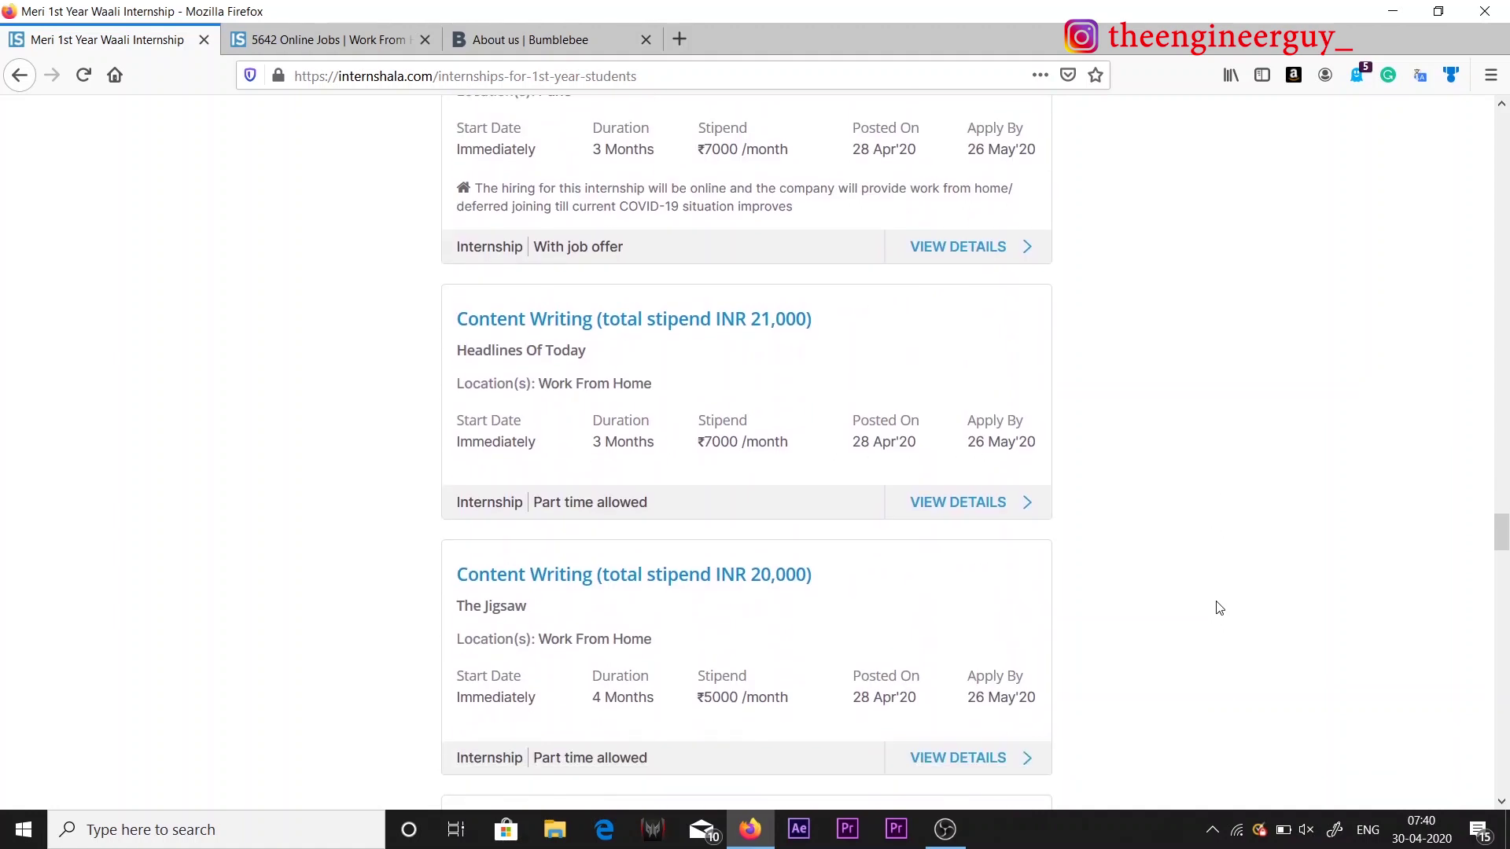
scroll(1219, 608, down, 4)
scroll(1219, 608, down, 8)
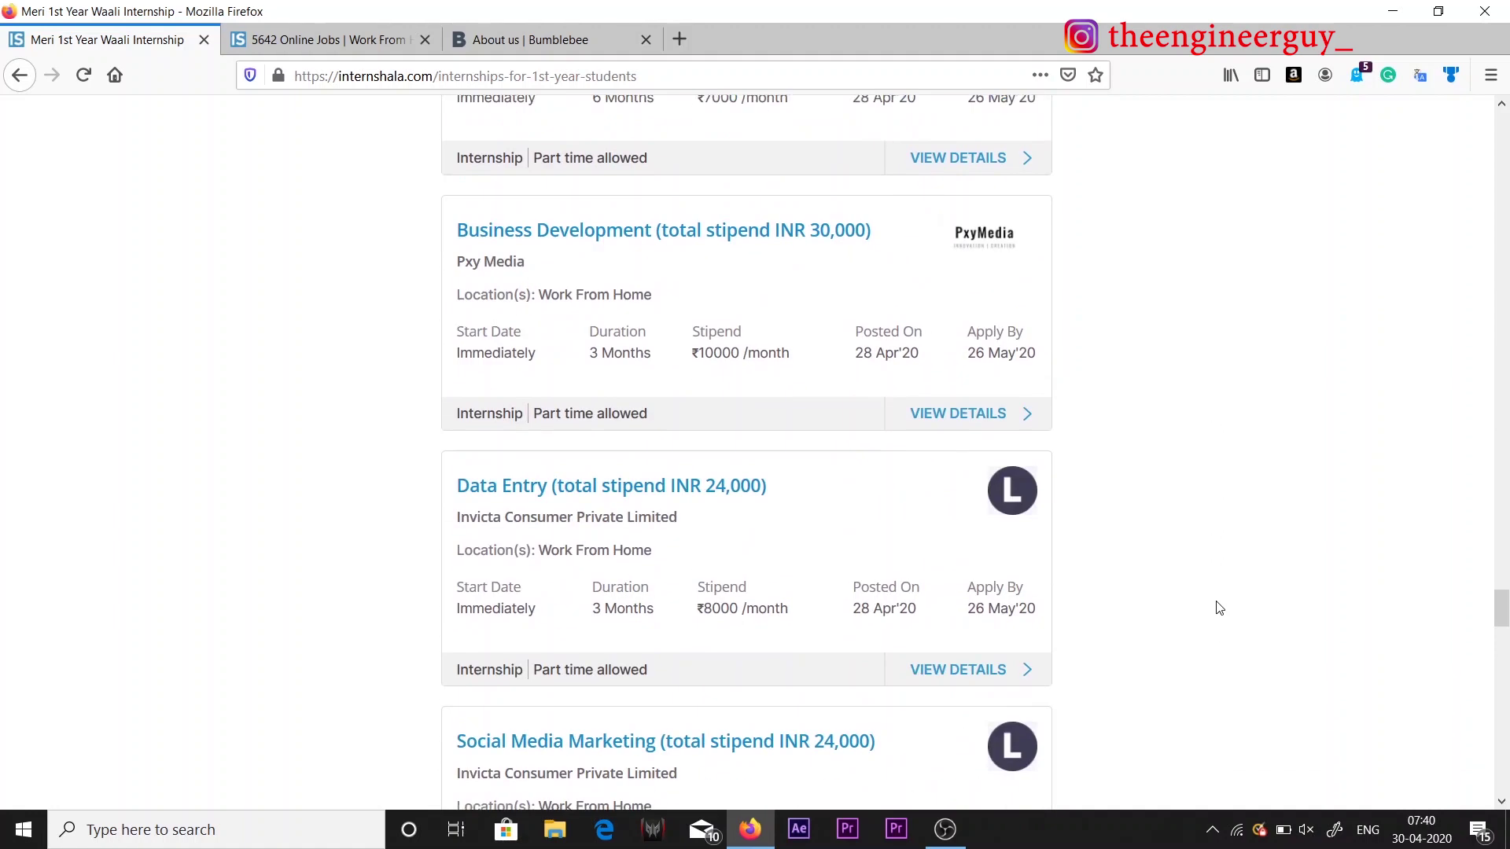
scroll(1219, 608, down, 7)
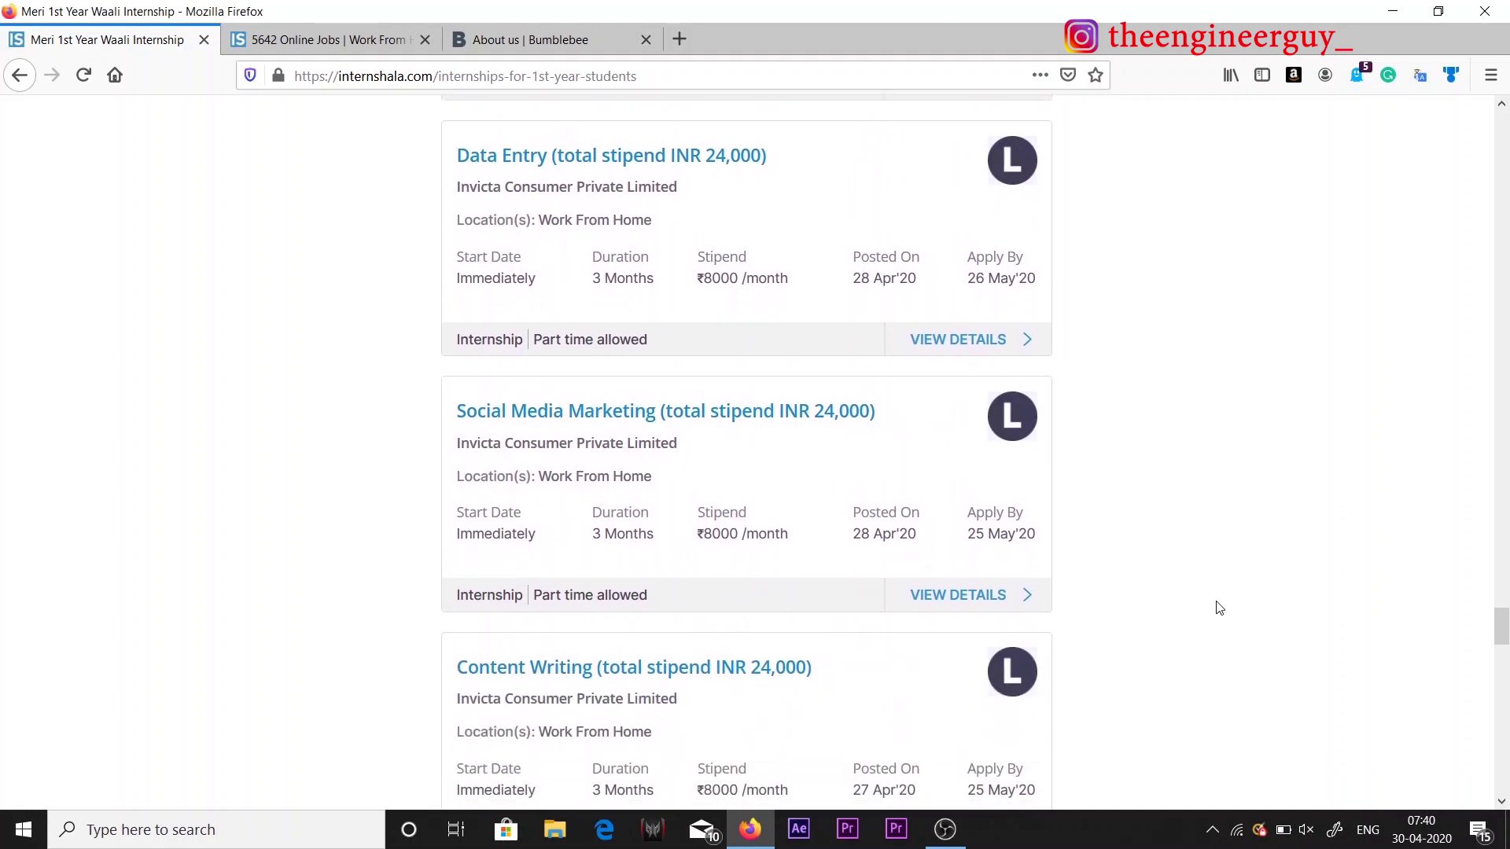
scroll(1219, 608, down, 7)
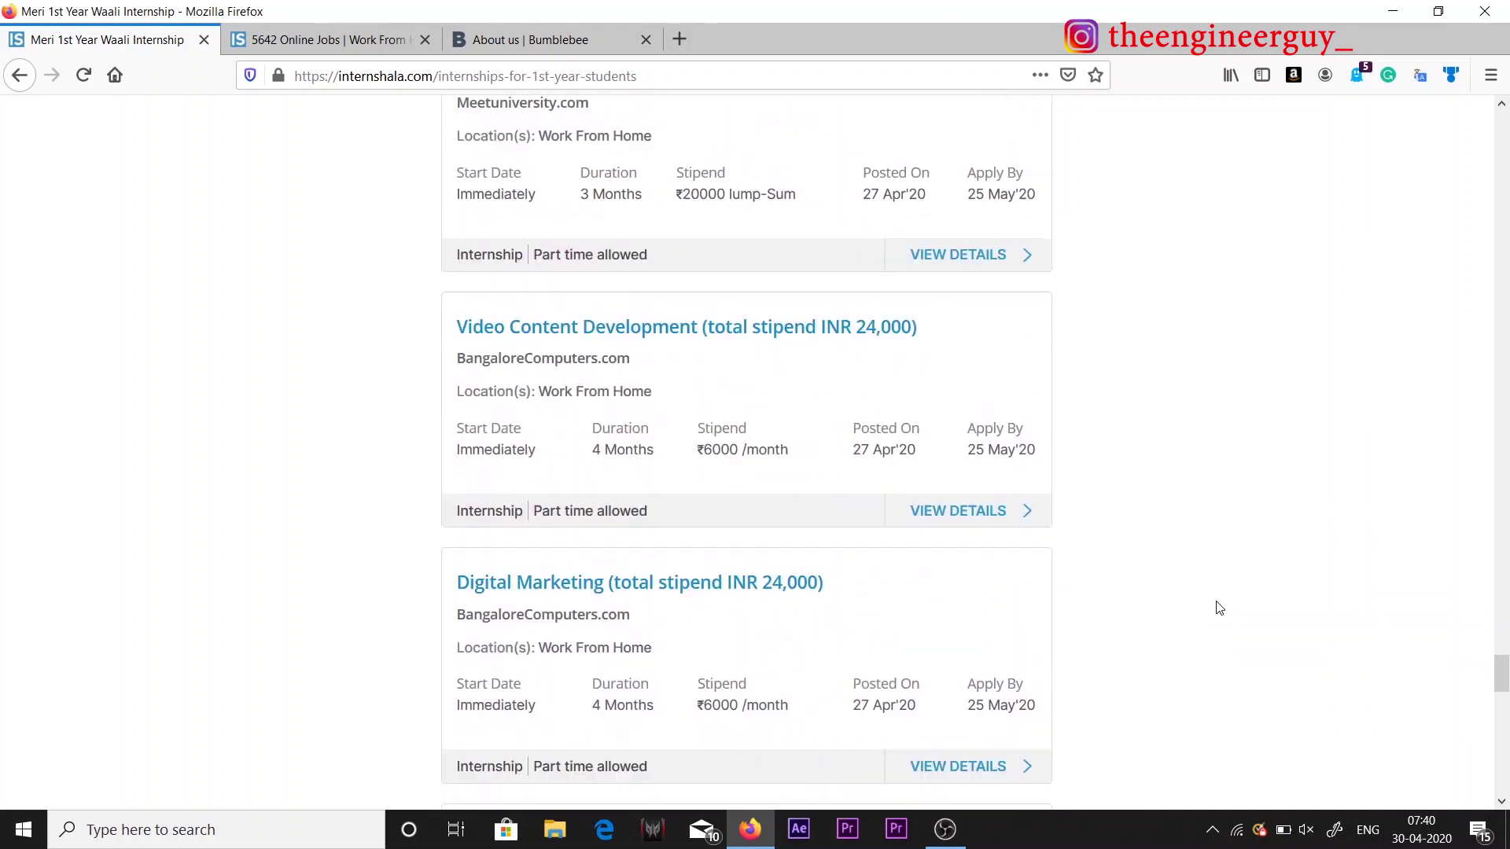
scroll(1219, 608, down, 6)
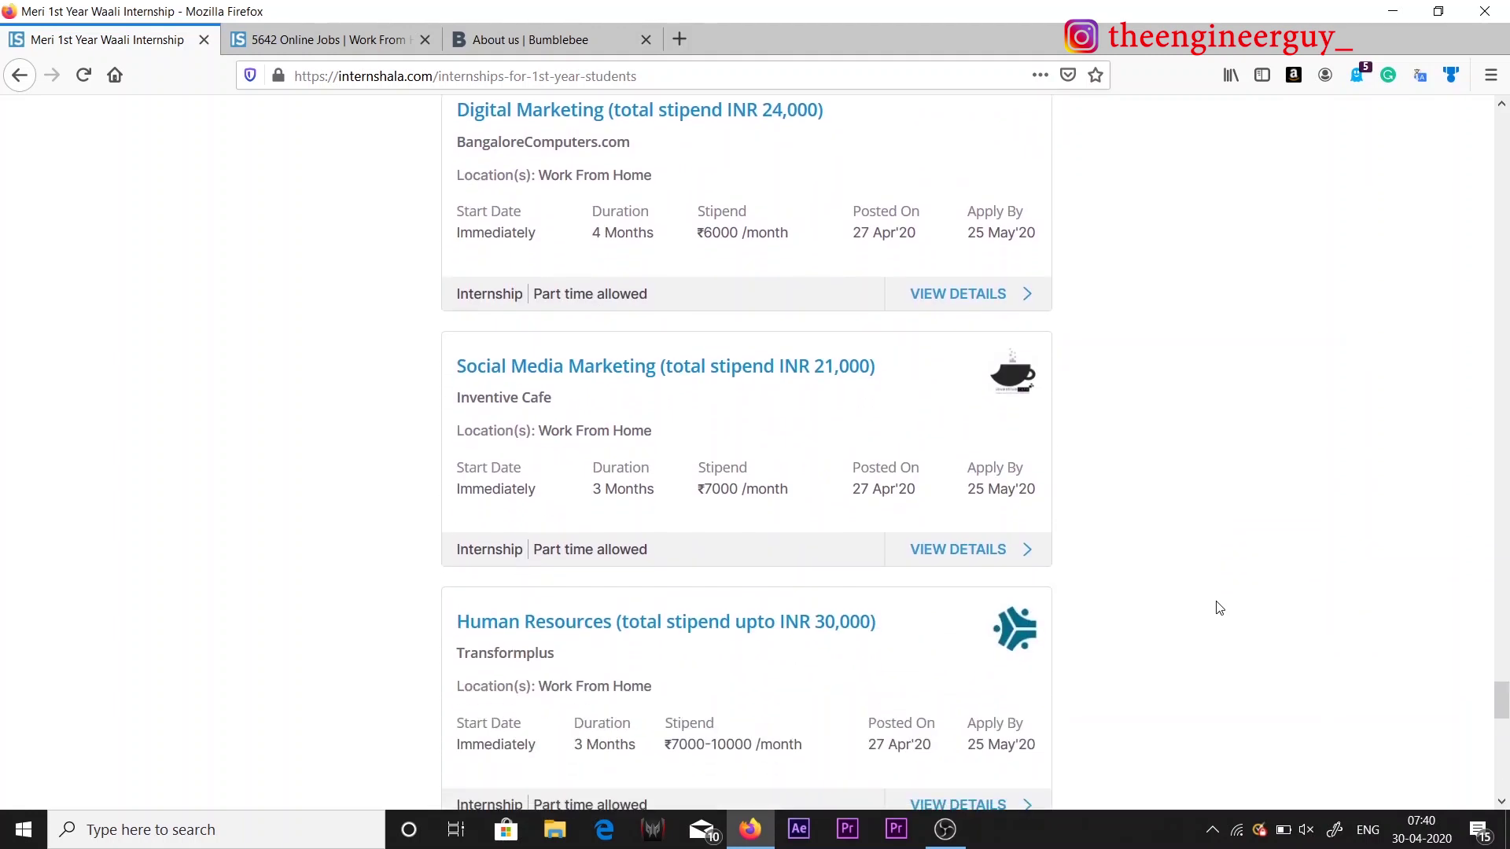
scroll(1219, 607, down, 4)
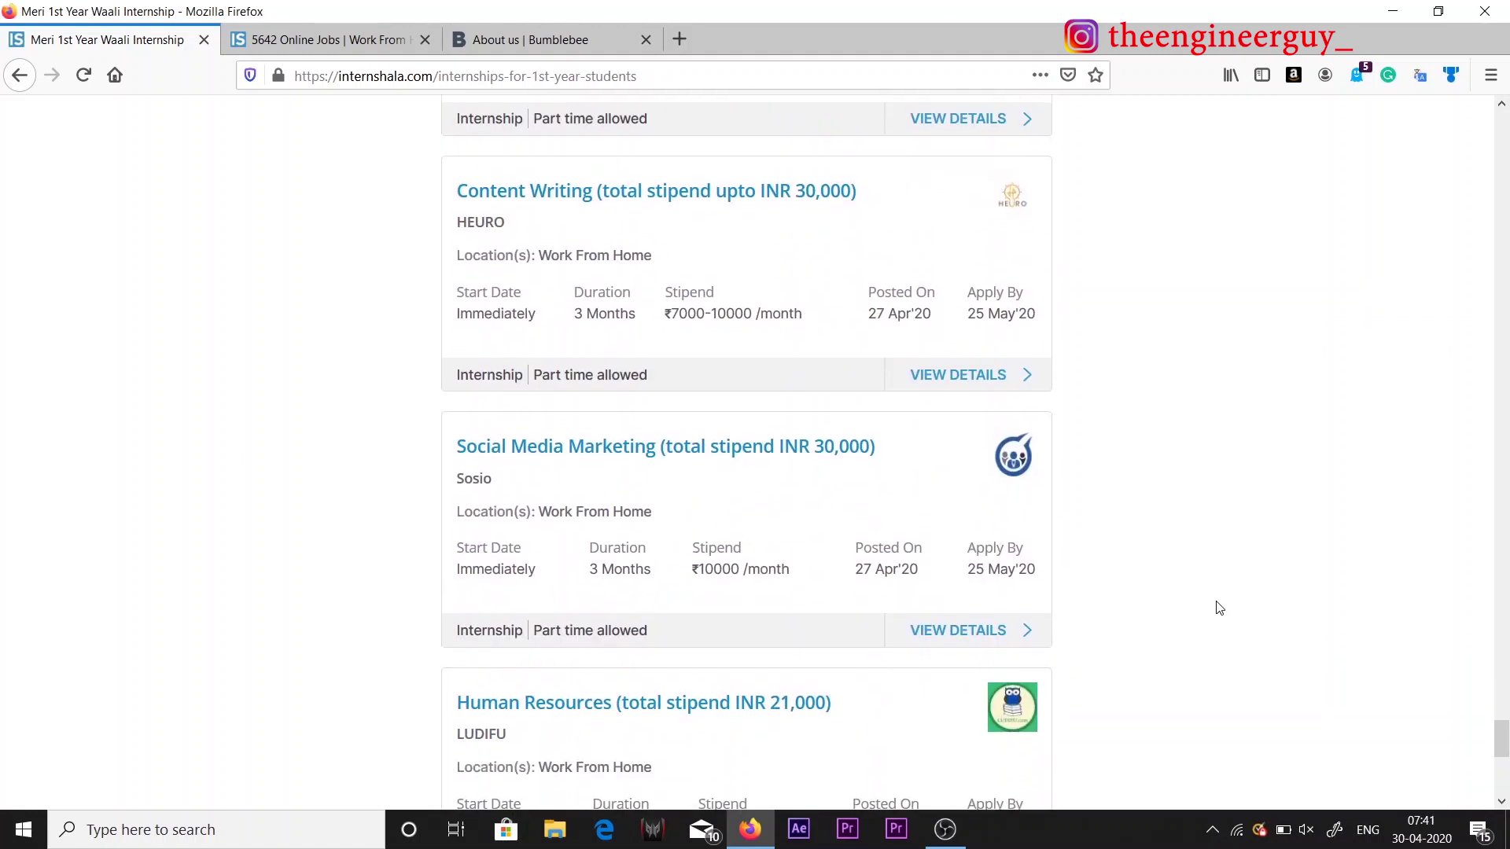
scroll(1219, 608, down, 8)
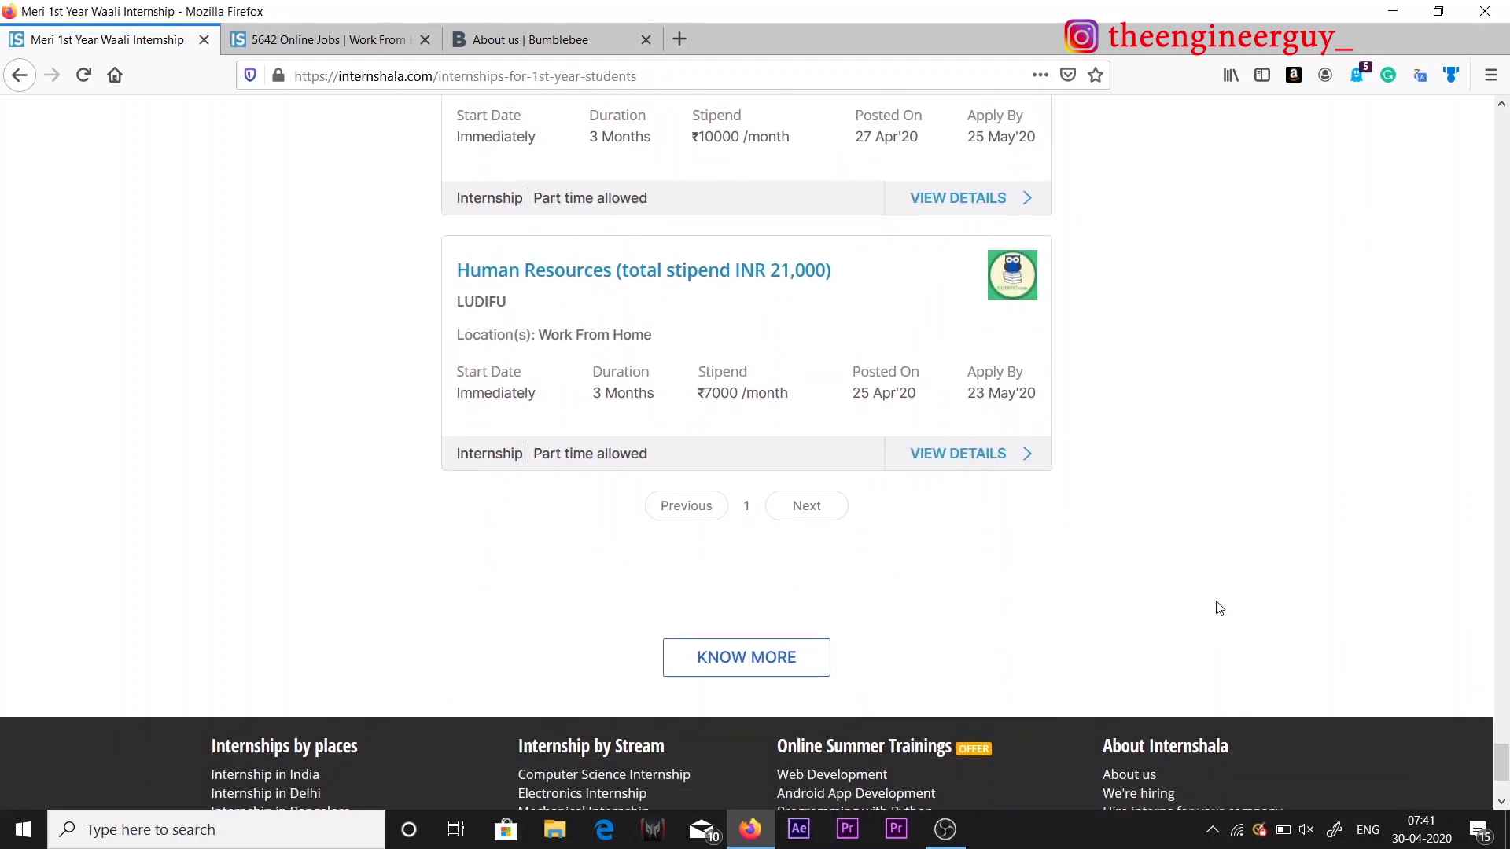
scroll(1219, 608, down, 10)
scroll(1219, 608, up, 15)
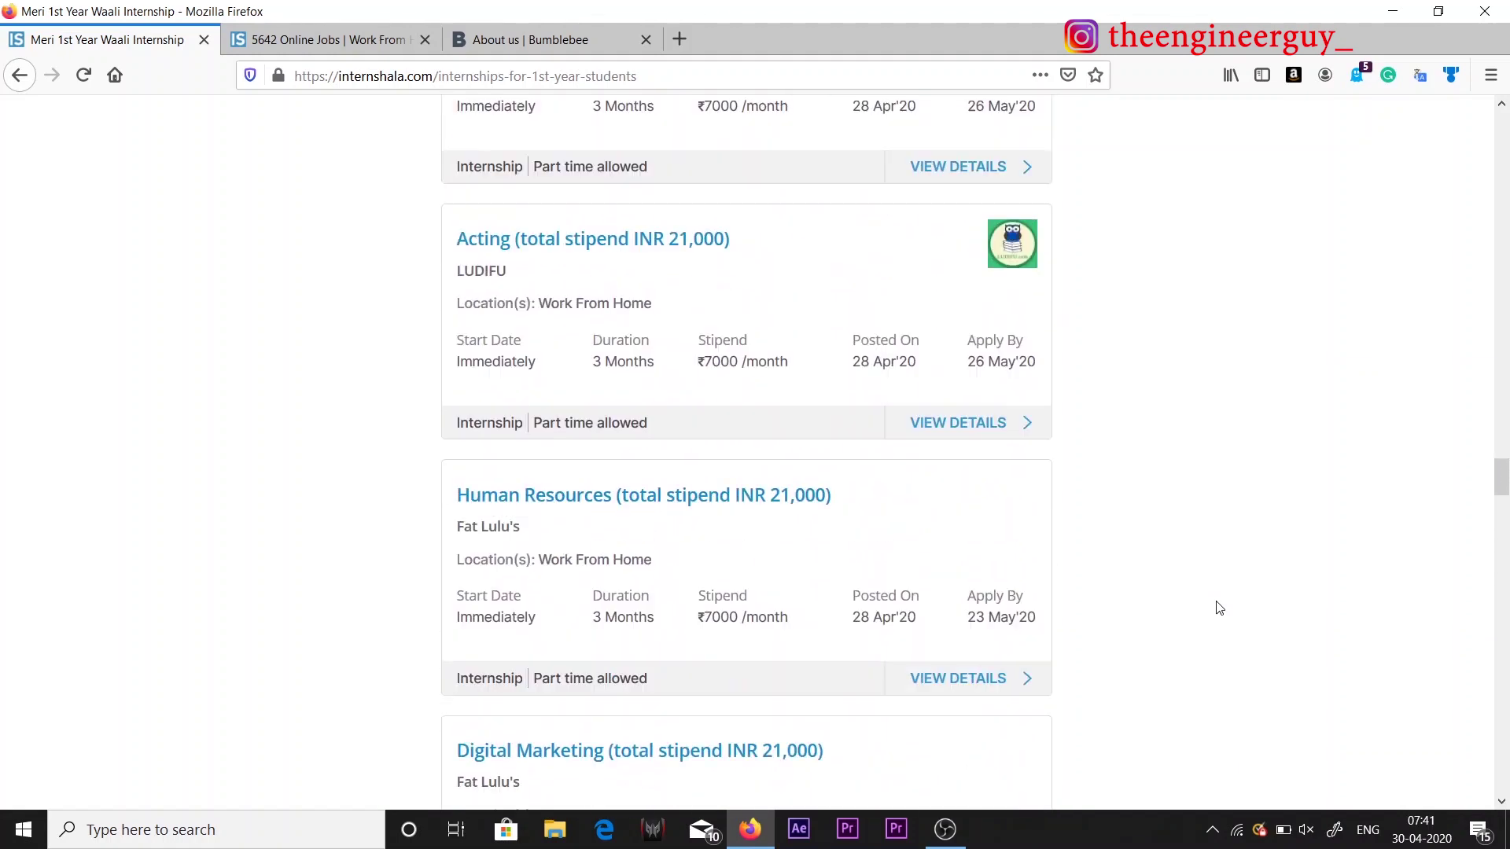
scroll(1219, 608, up, 15)
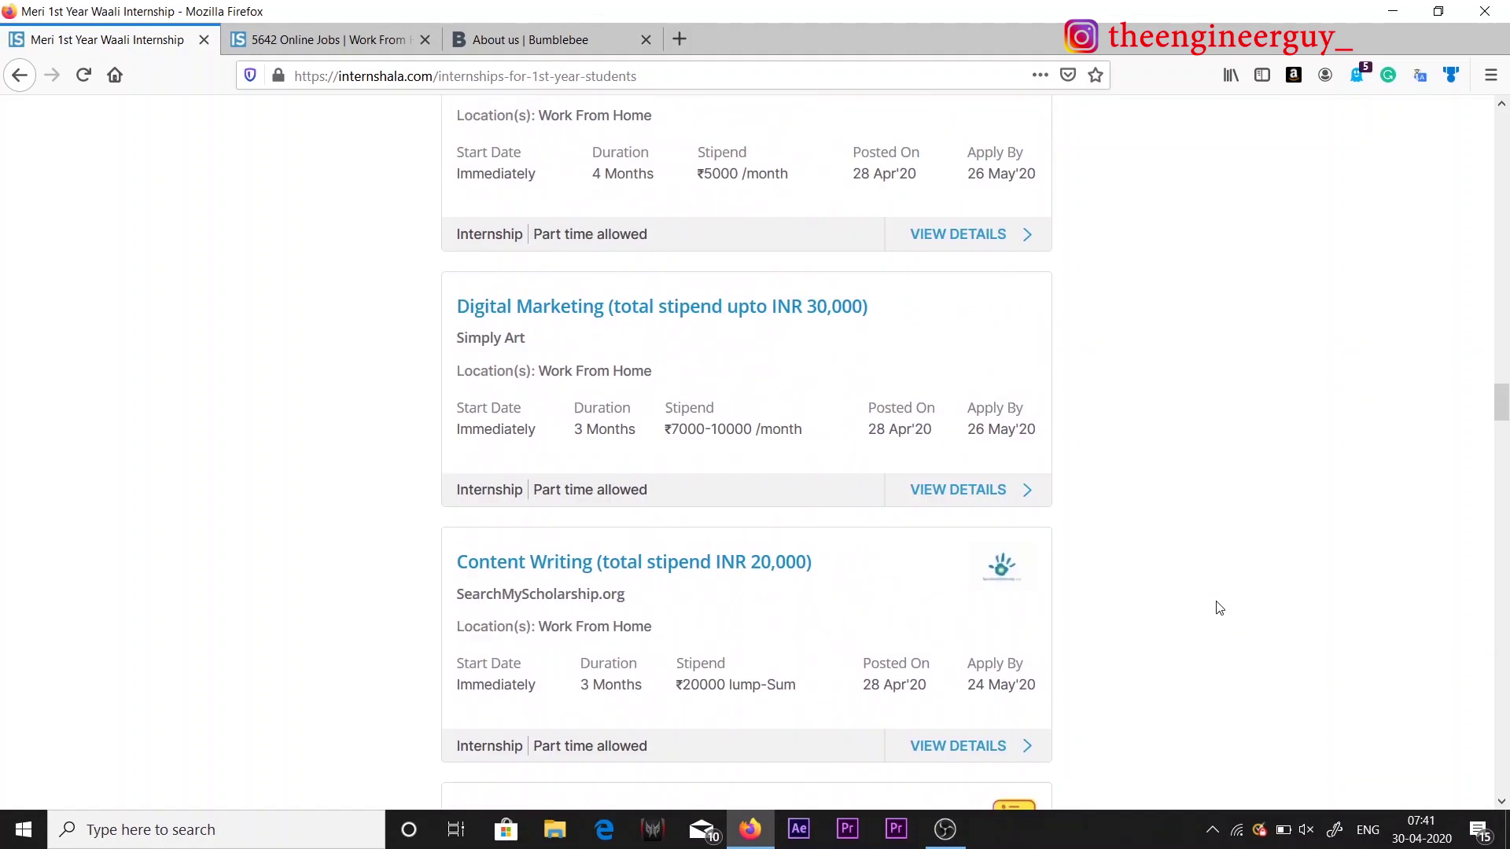
scroll(1219, 608, up, 10)
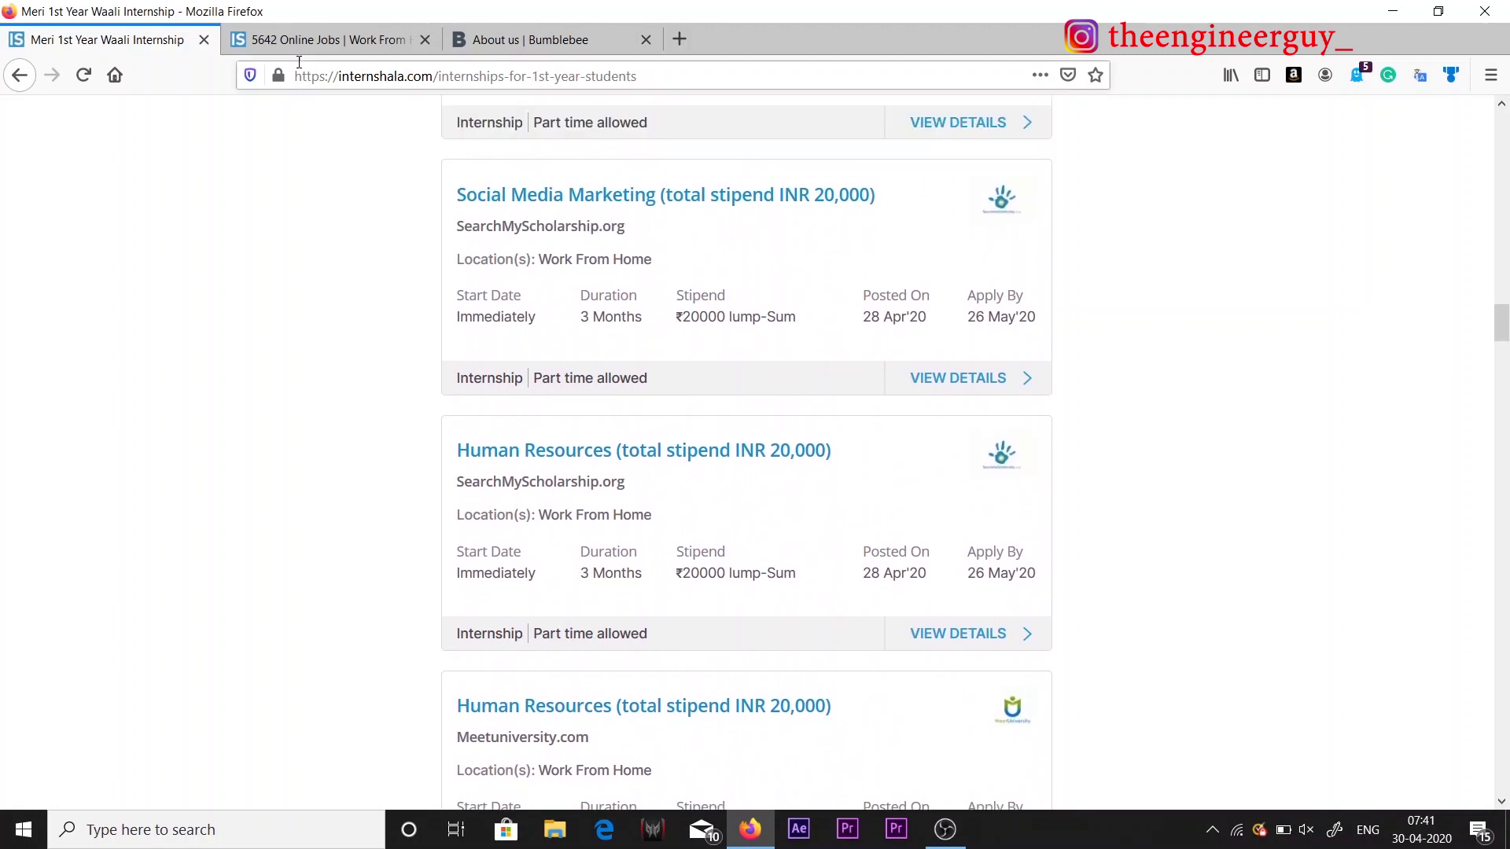
click(306, 38)
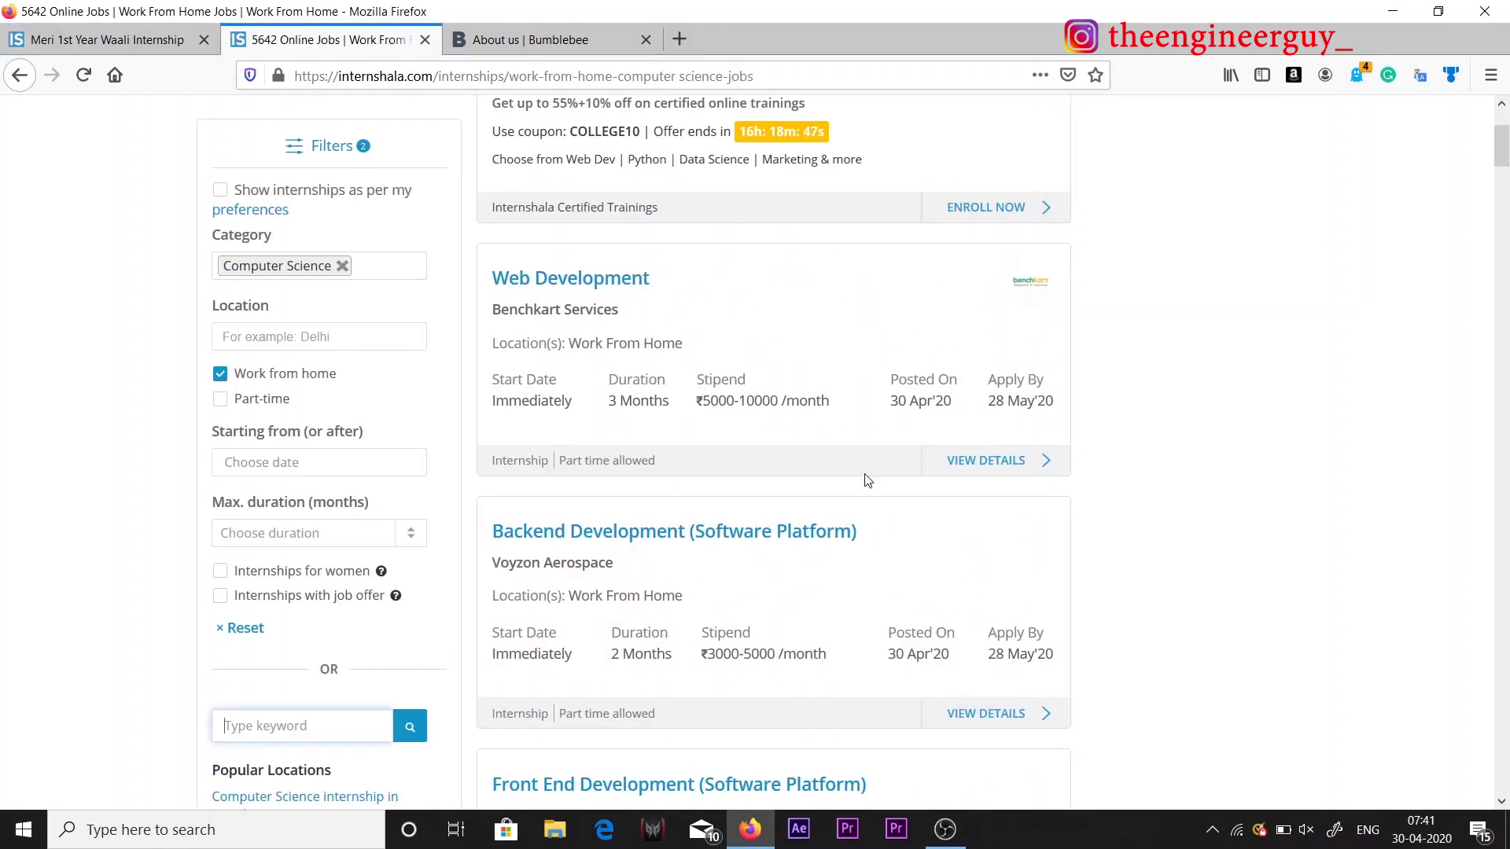
click(151, 46)
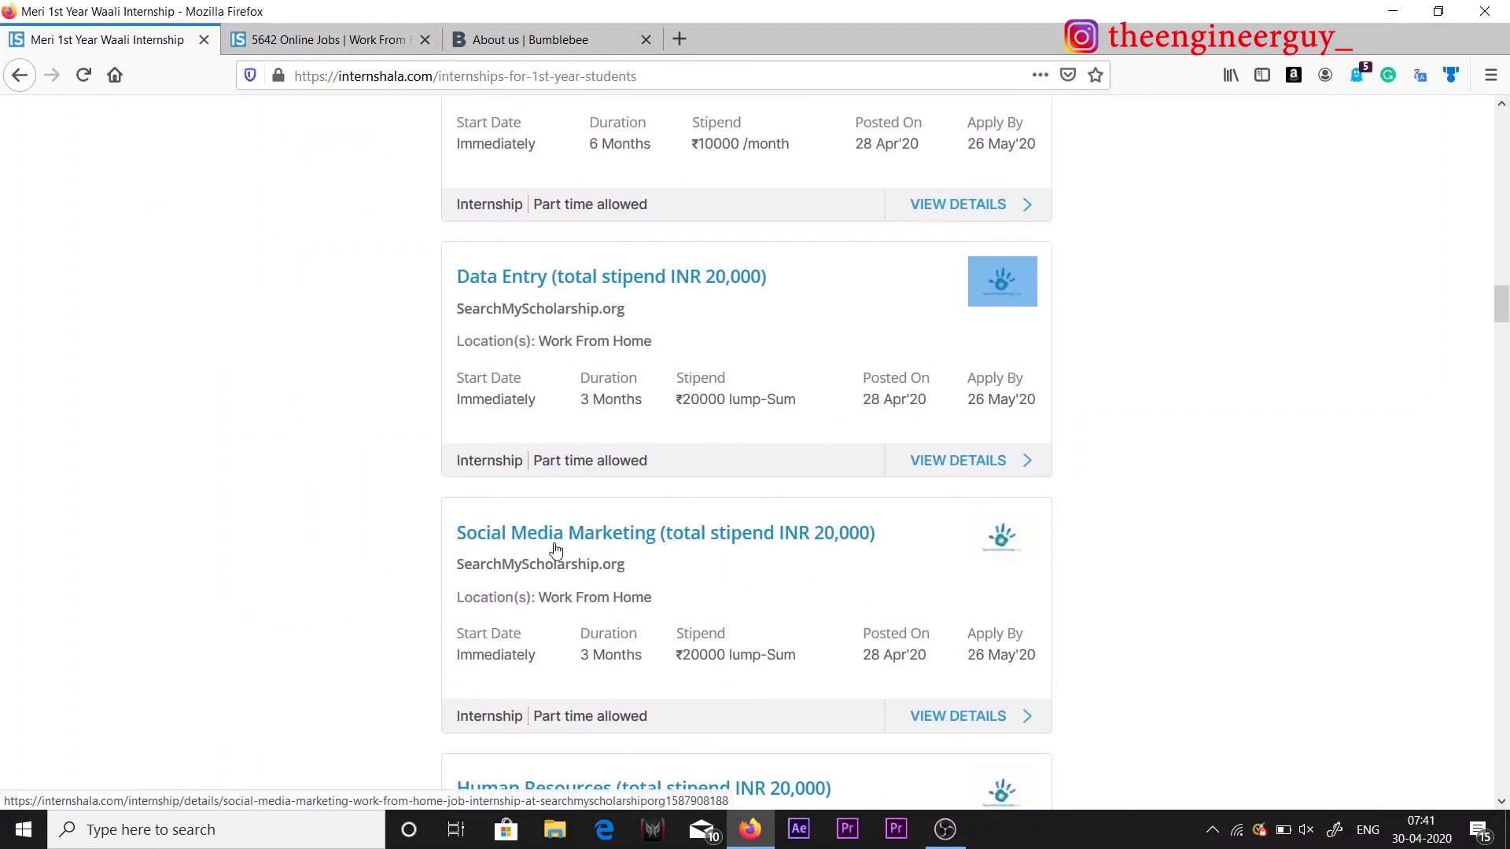
Step: Open the details of the Content Writing internship at Inqsys Technologies from the 1st Year Internships list
scroll(555, 546, up, 10)
scroll(402, 716, up, 2)
scroll(401, 716, down, 7)
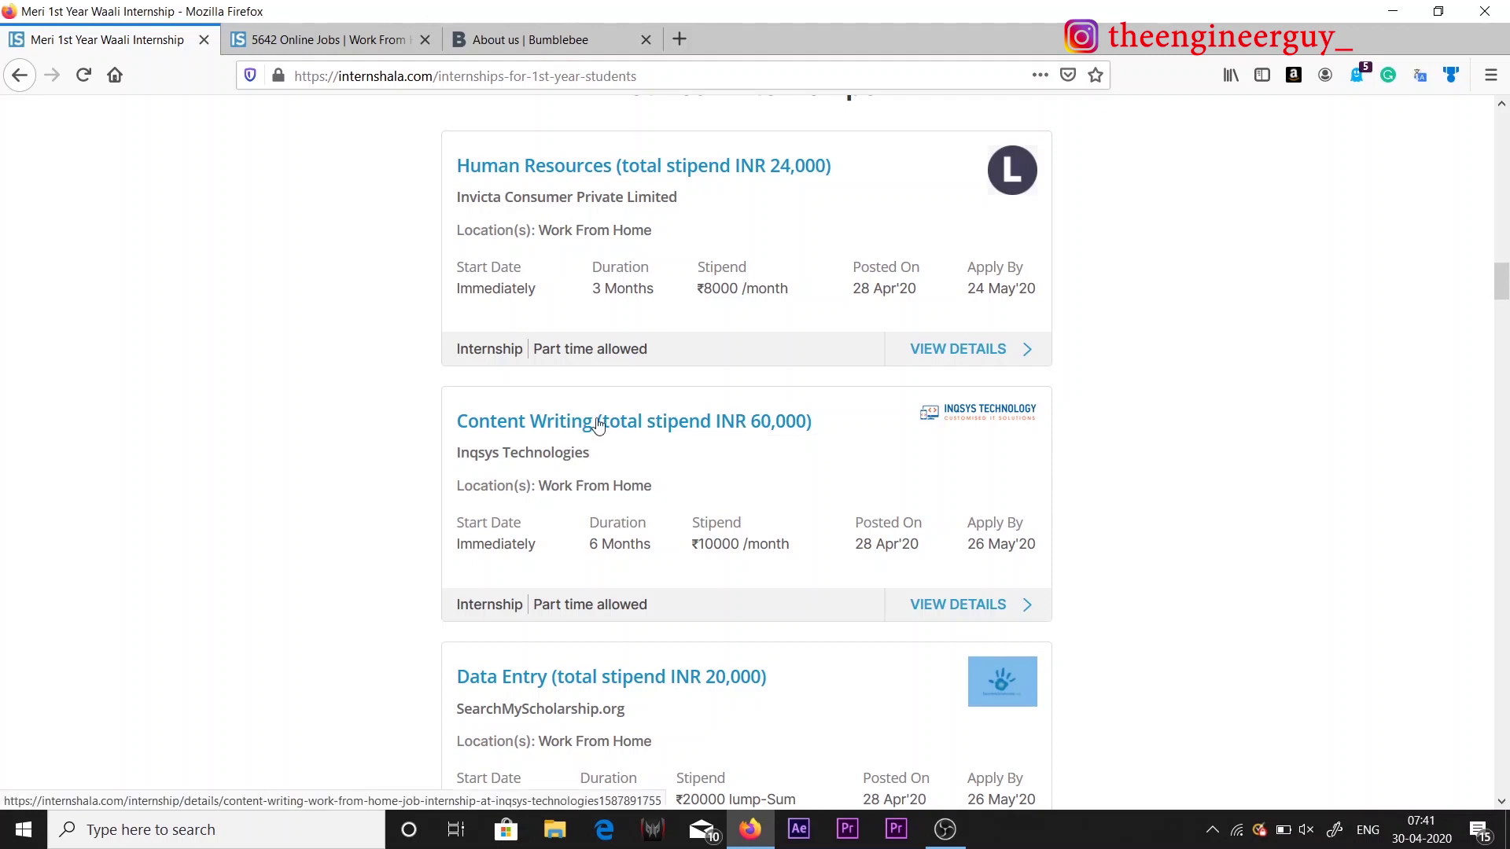
click(635, 429)
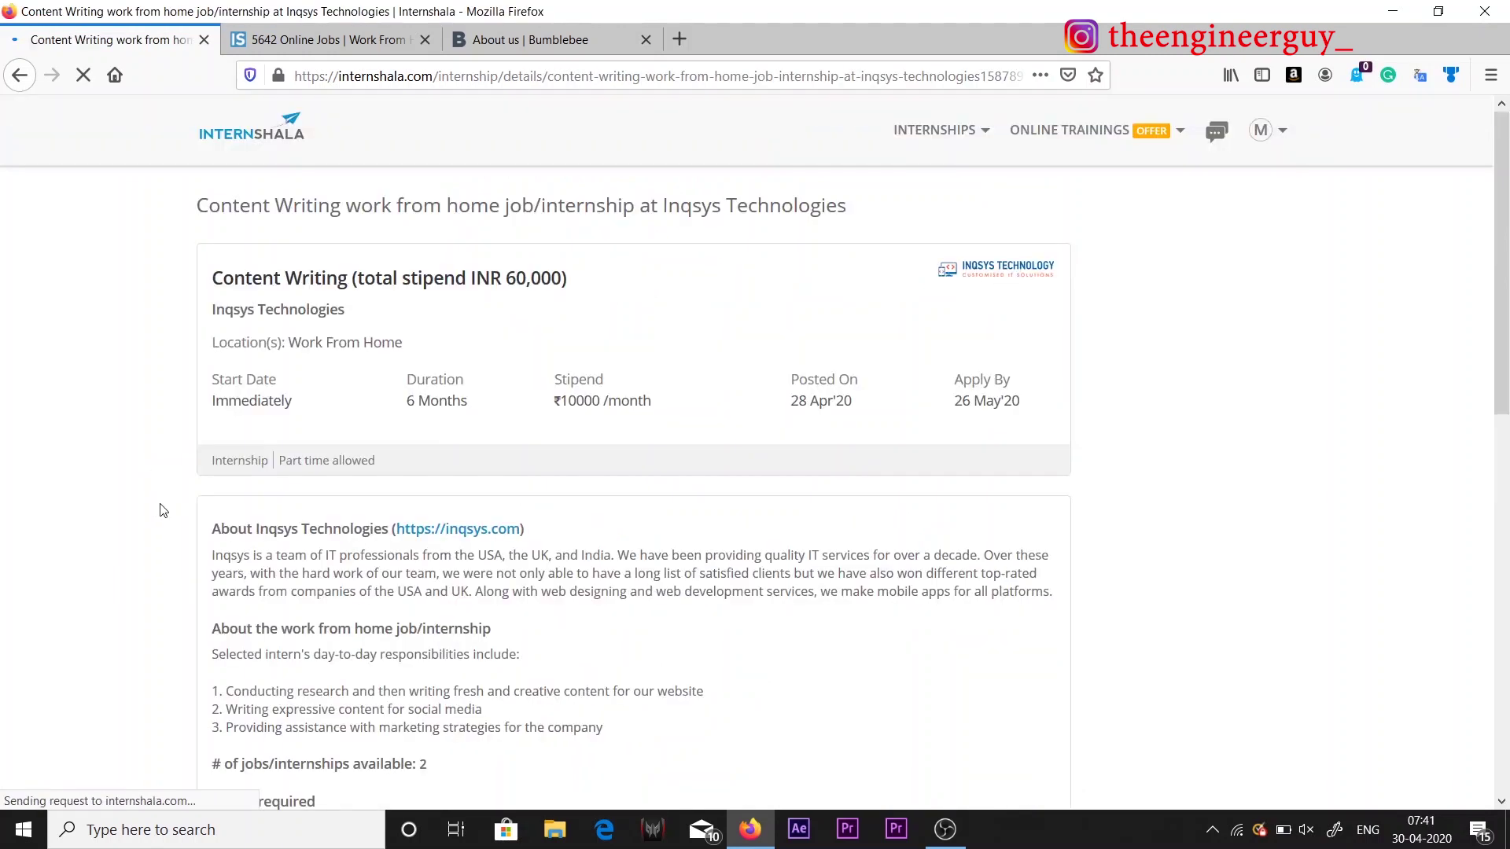
Step: Read the Inqsys Technologies internship's company description, day-to-day responsibilities and number of openings
scroll(499, 599, down, 6)
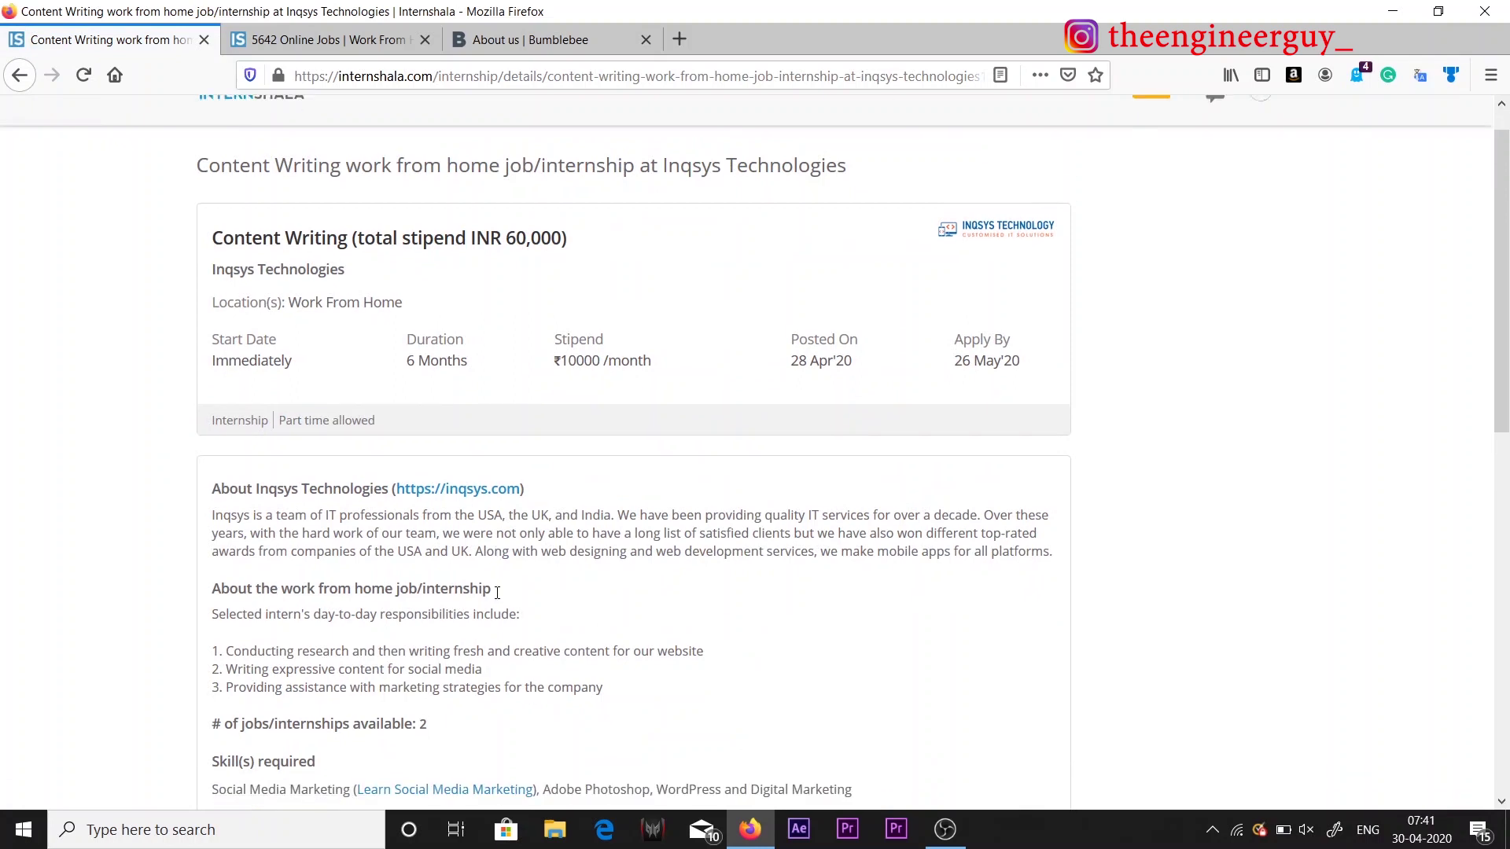
scroll(498, 599, up, 6)
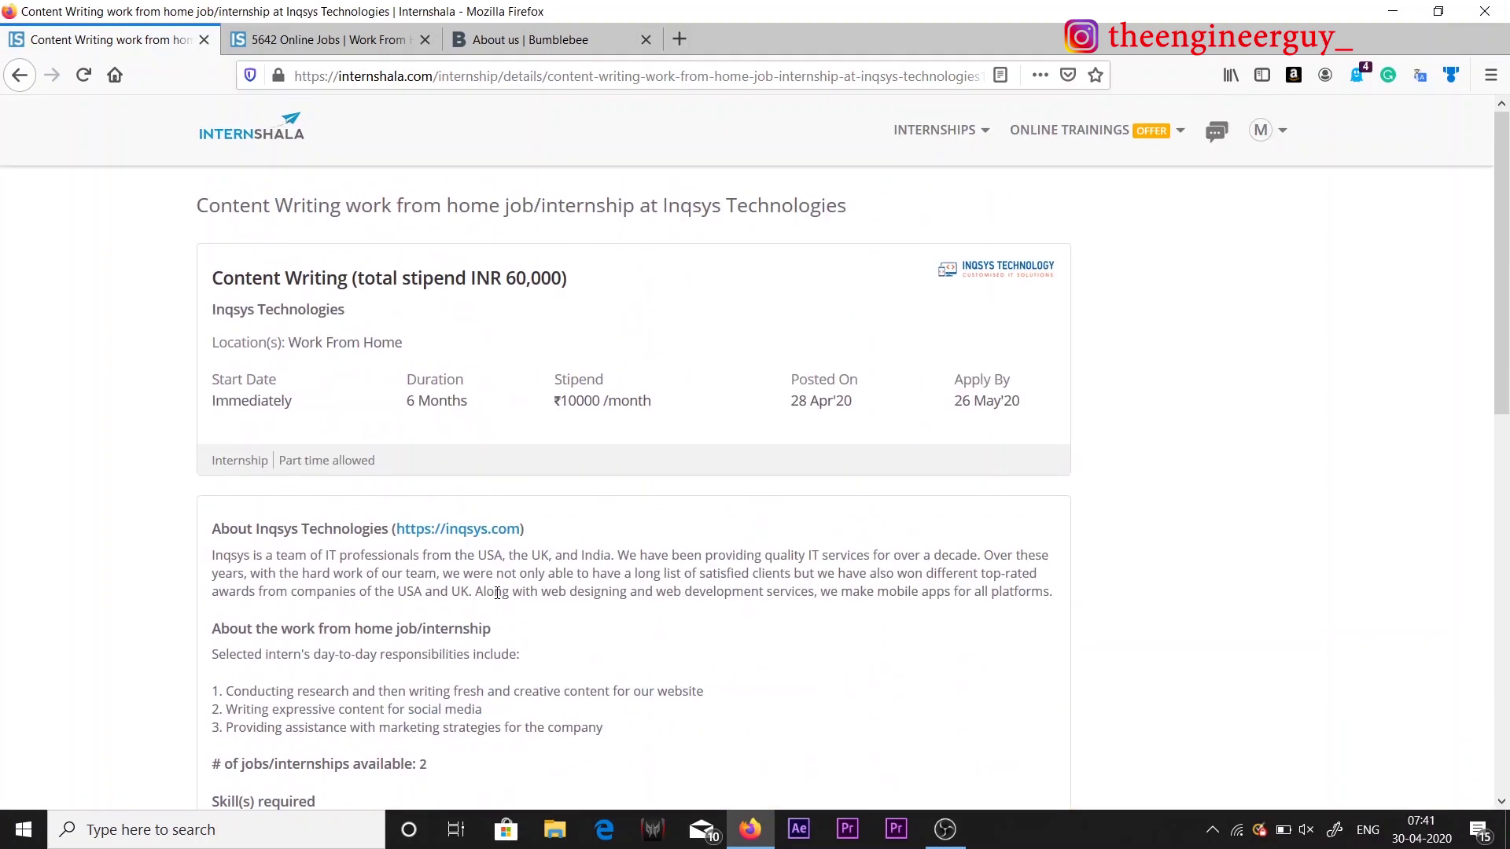
scroll(352, 626, down, 3)
scroll(292, 638, down, 2)
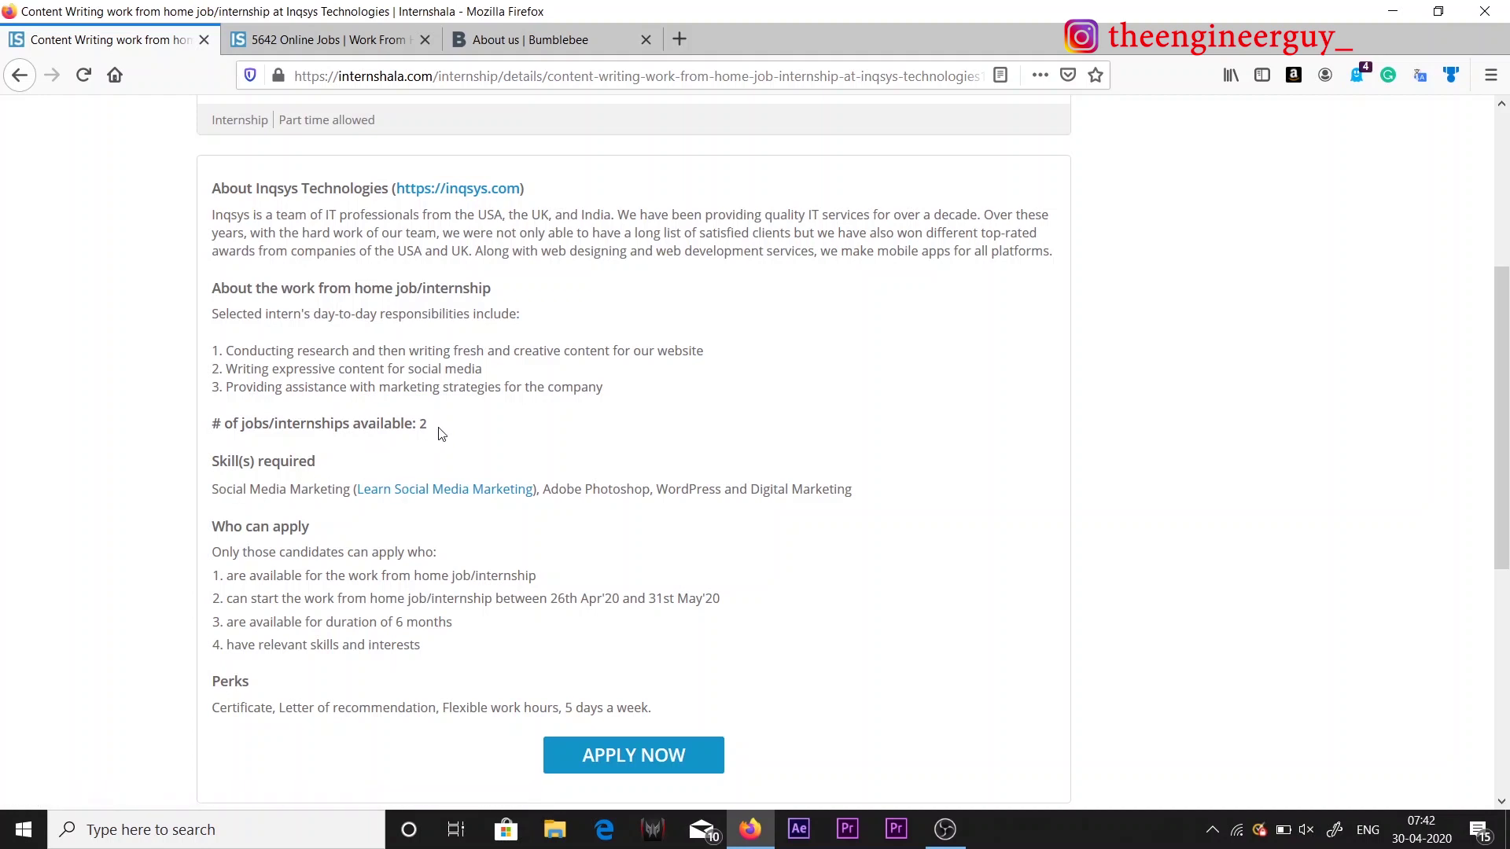
drag(228, 352, 567, 405)
click(566, 405)
scroll(428, 604, down, 3)
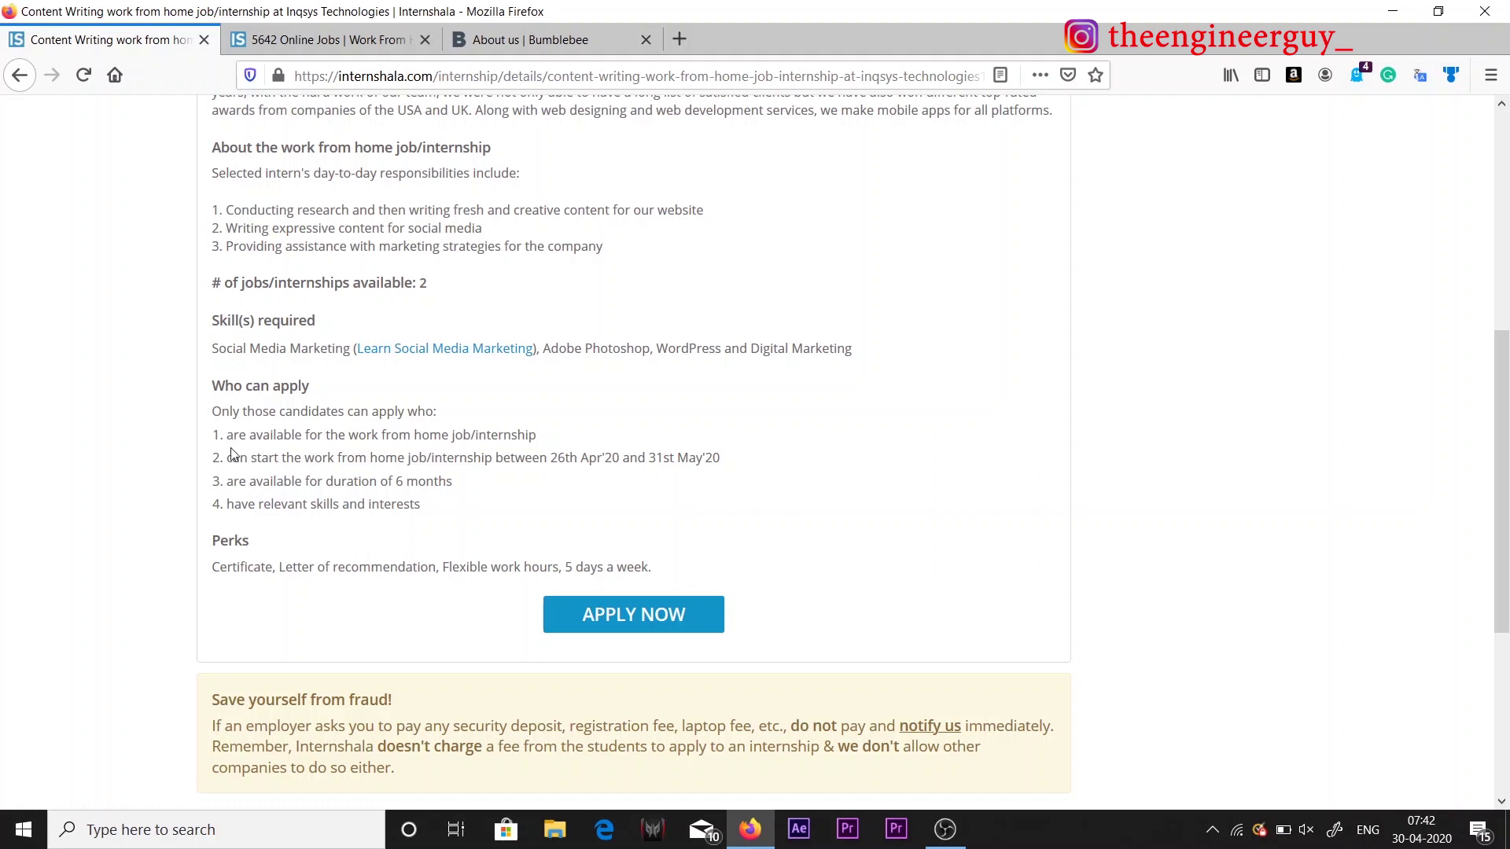
Step: Examine who can apply for the content writing internship, including the required duration, along with its stipend and perks
drag(421, 508, 211, 406)
click(211, 406)
drag(227, 481, 470, 497)
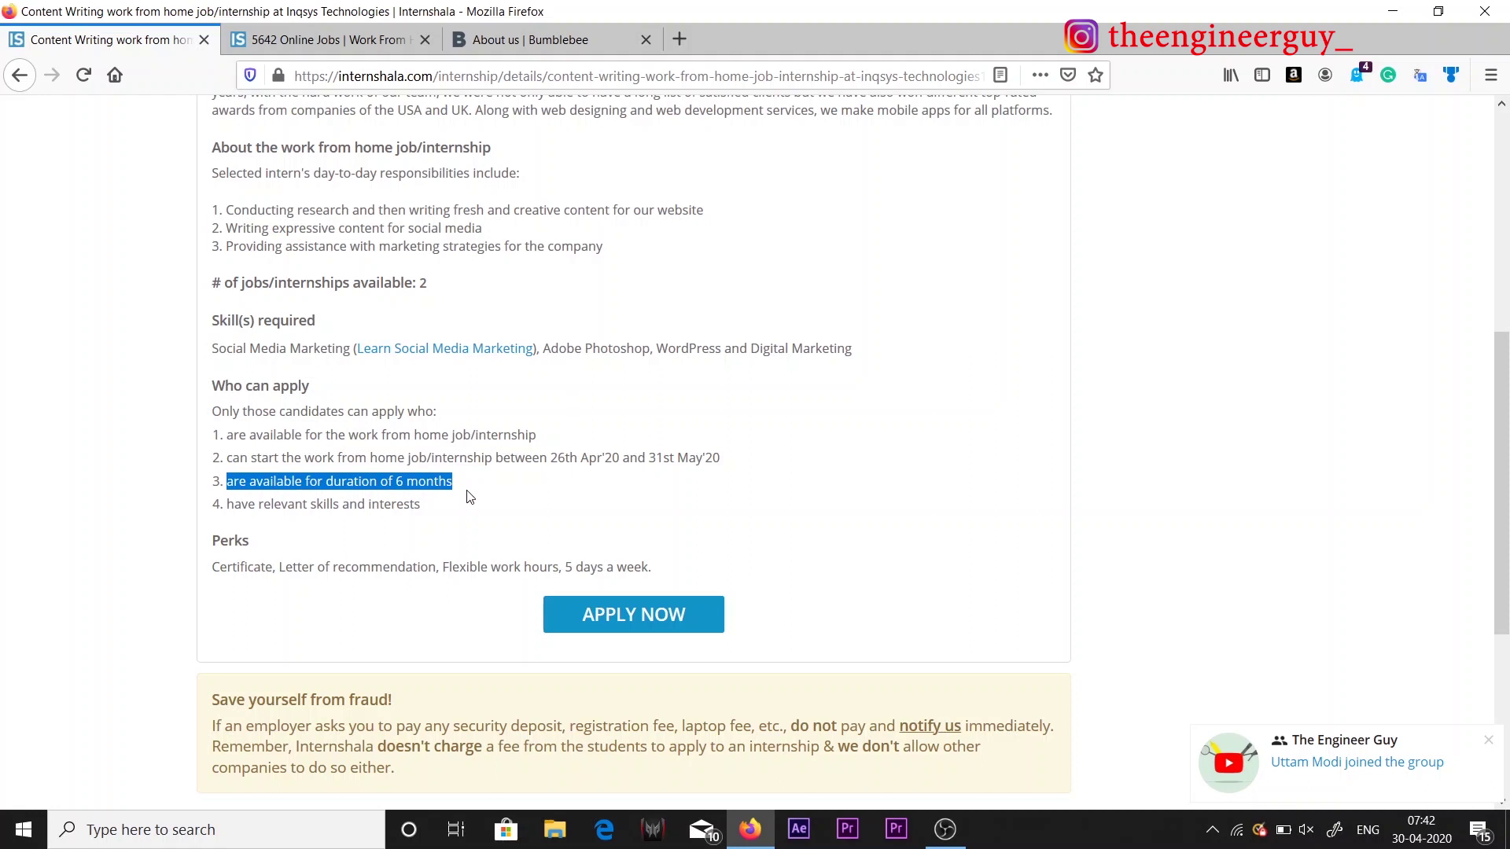
click(371, 501)
scroll(370, 502, down, 1)
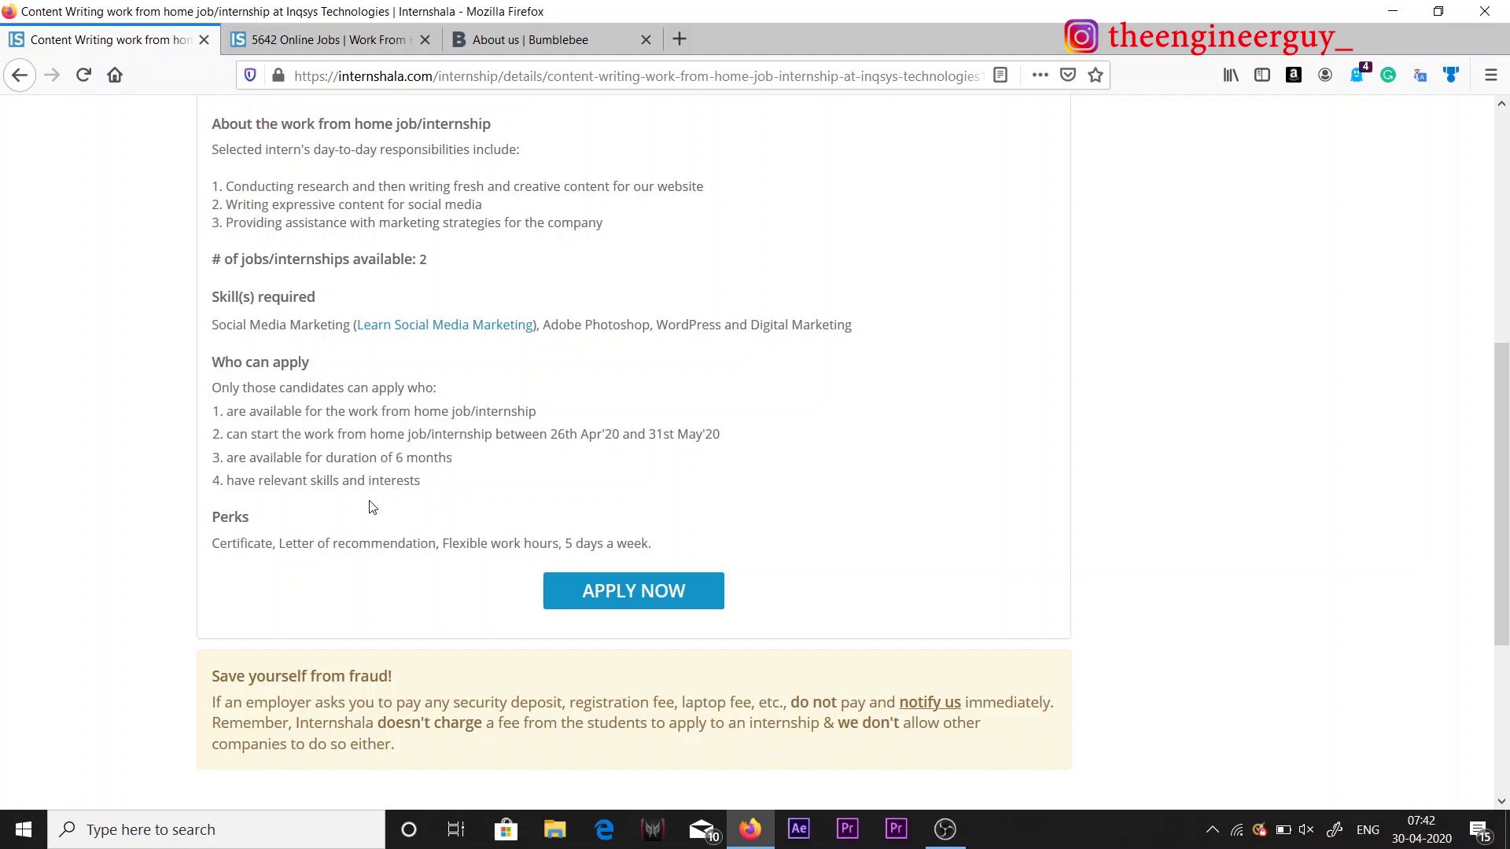
scroll(372, 505, up, 5)
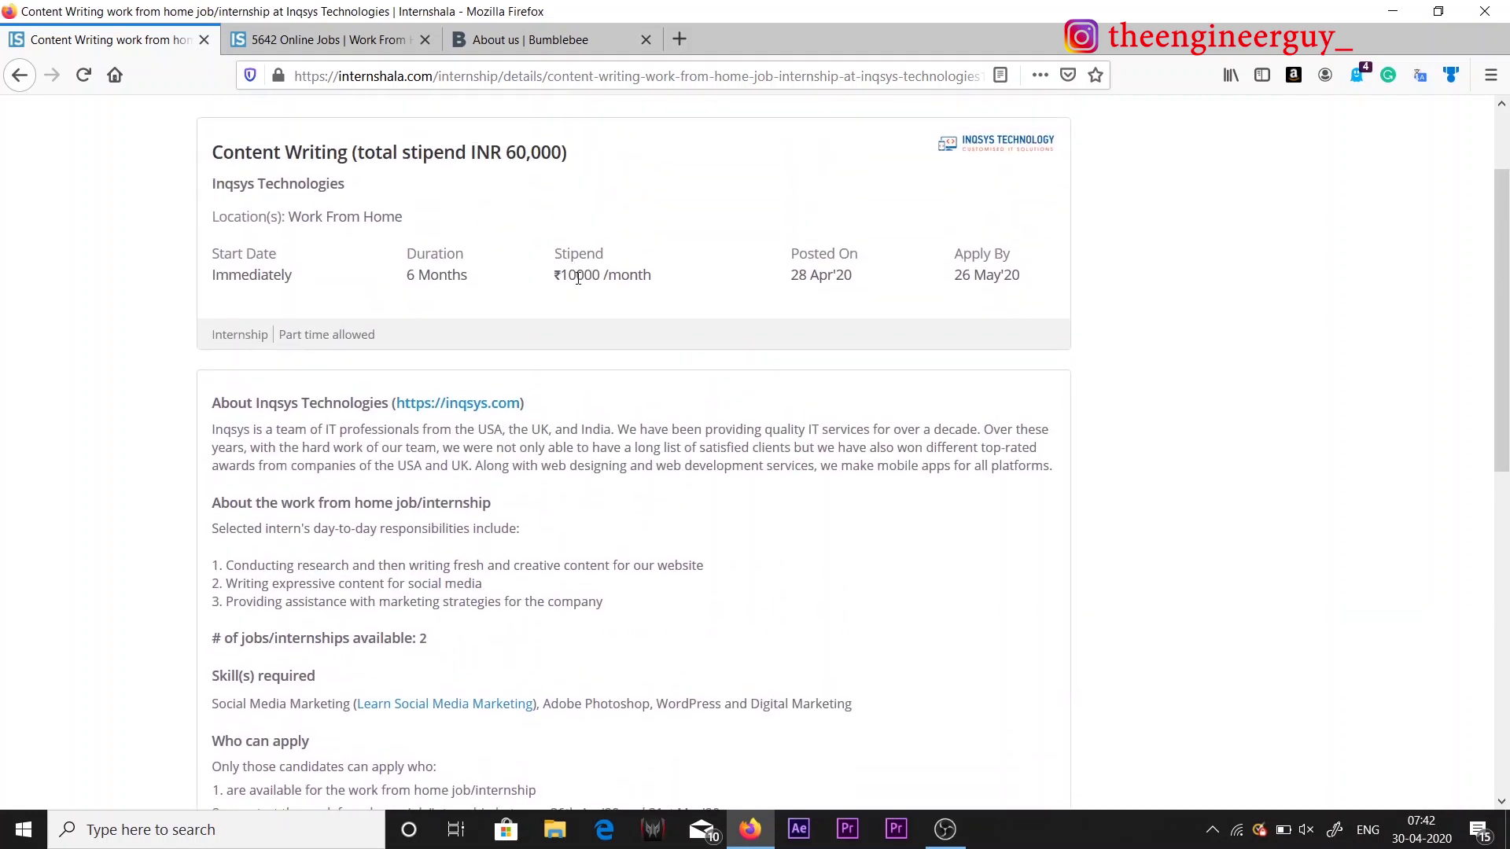
scroll(629, 291, down, 6)
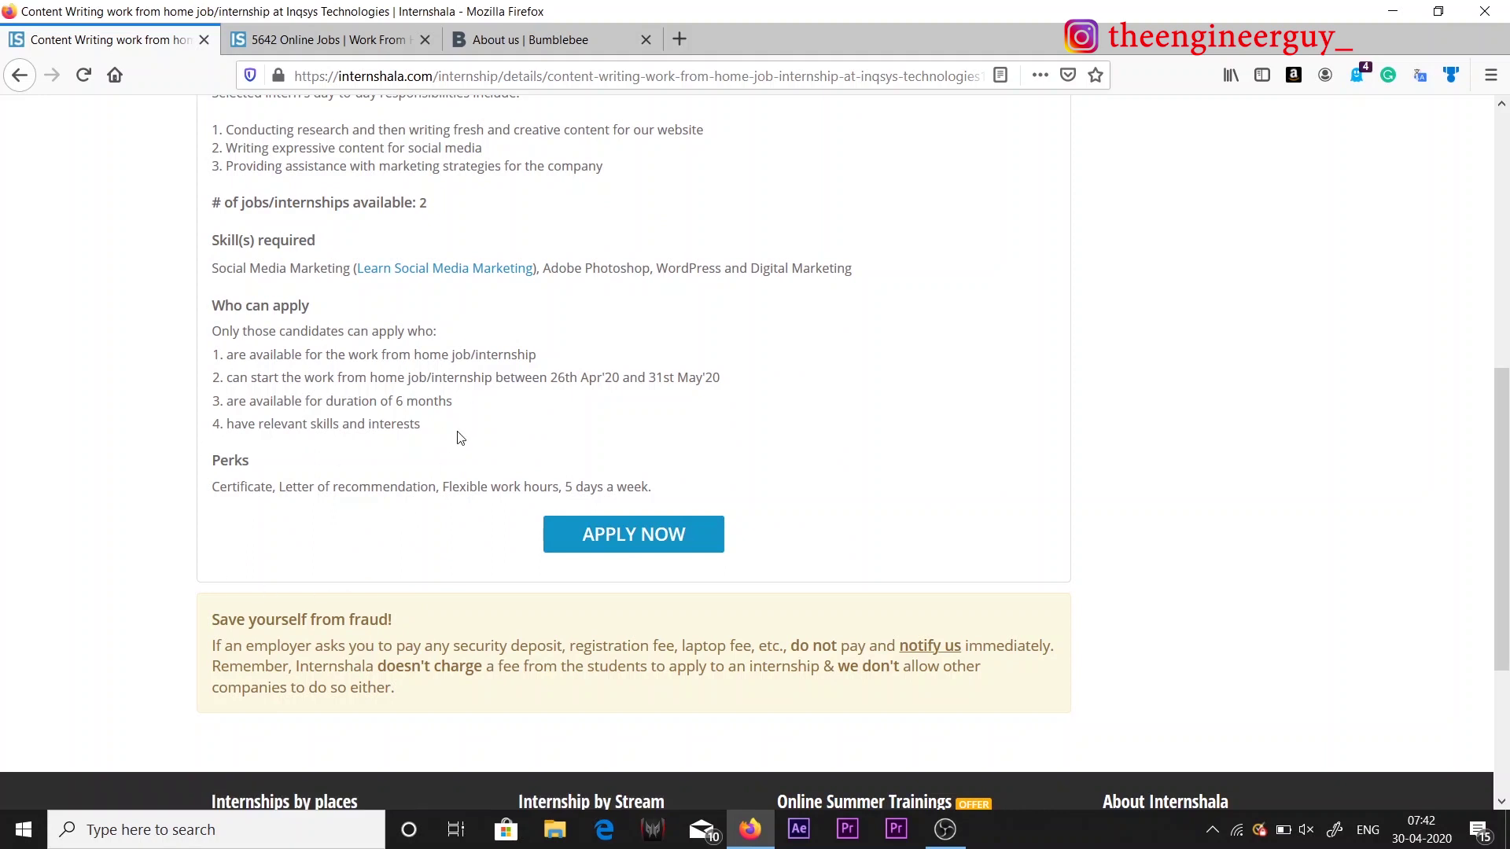
Step: Start applying for the content writing internship and open the Graduation entry in the education details
scroll(464, 431, up, 1)
click(606, 627)
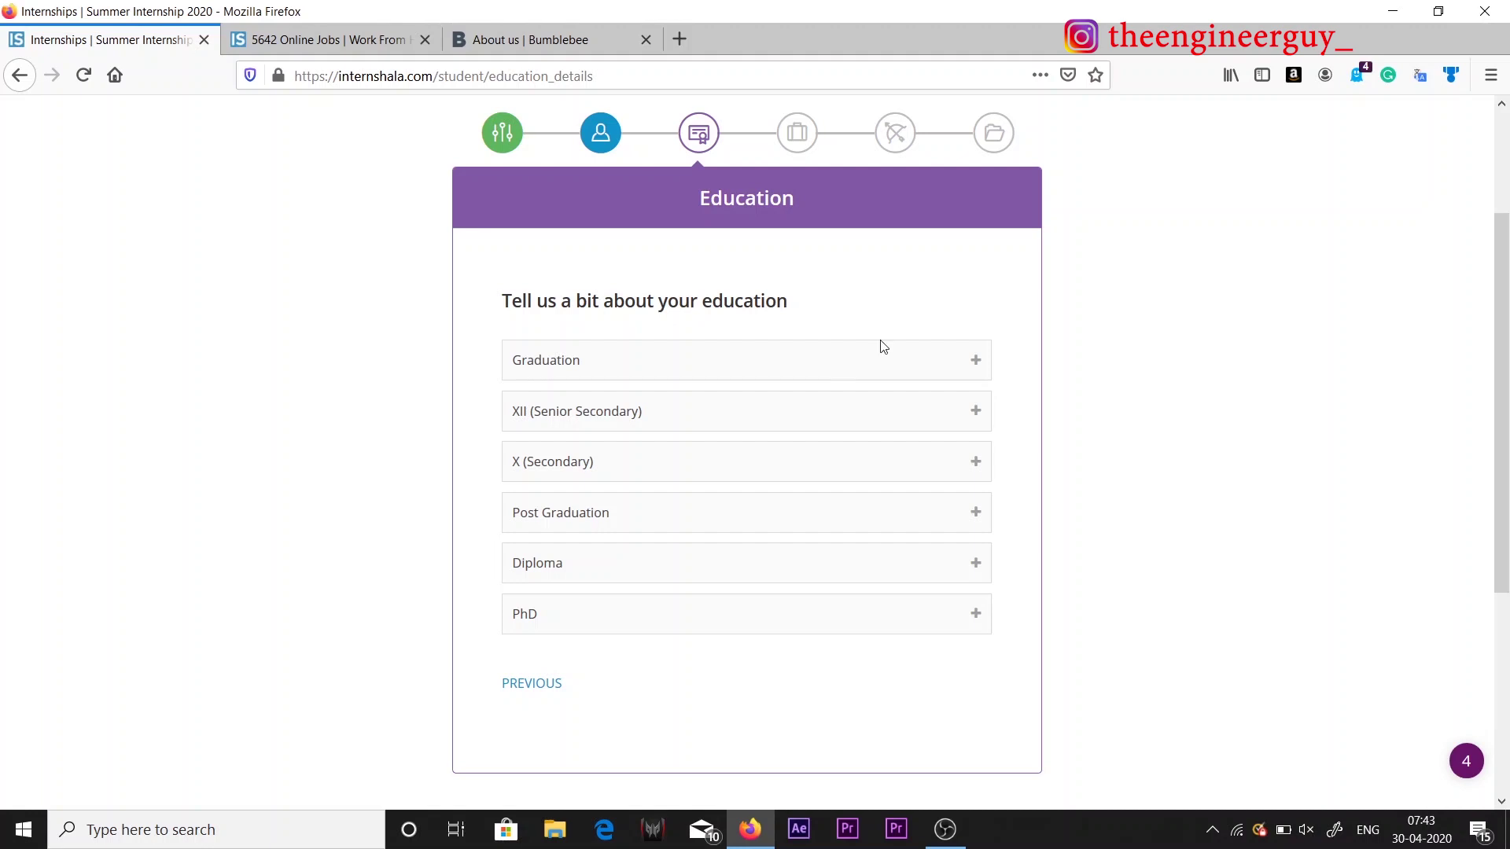
click(975, 362)
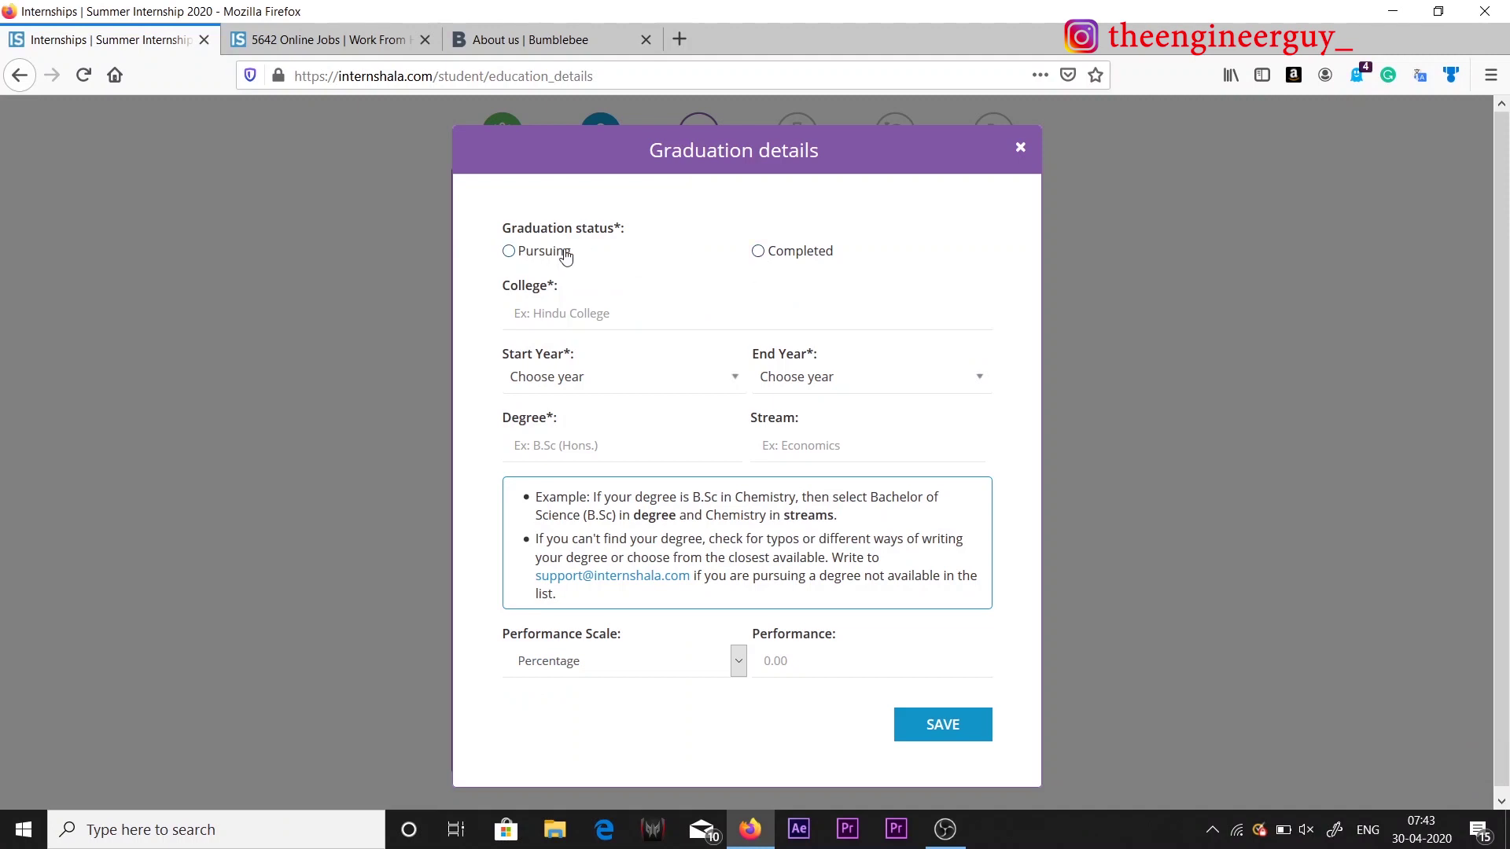
Step: Set the graduation status to Pursuing and choose IIIT Una as the college
click(509, 252)
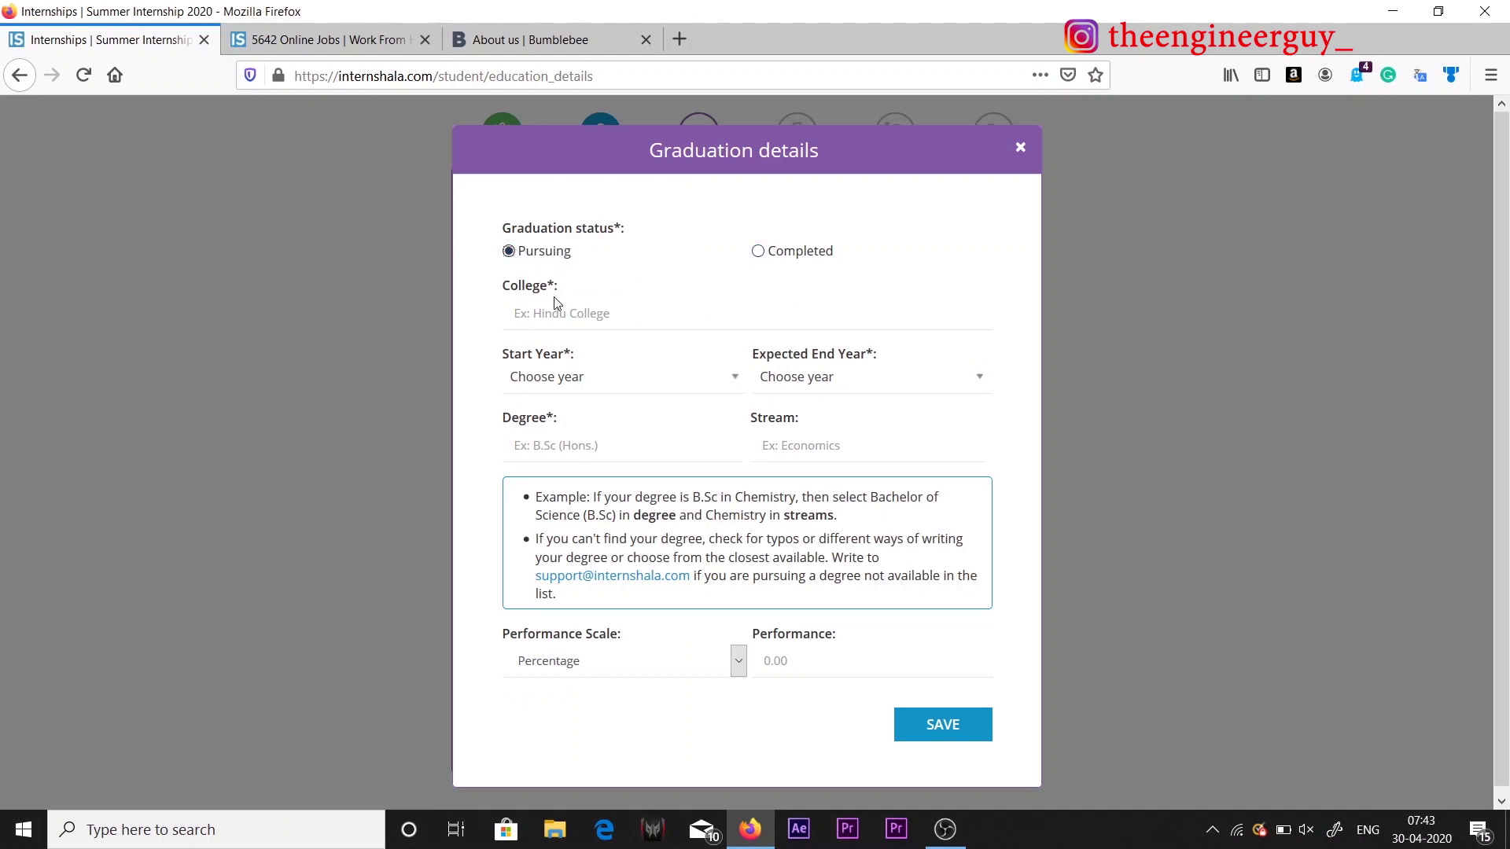
click(557, 308)
text(IIIT)
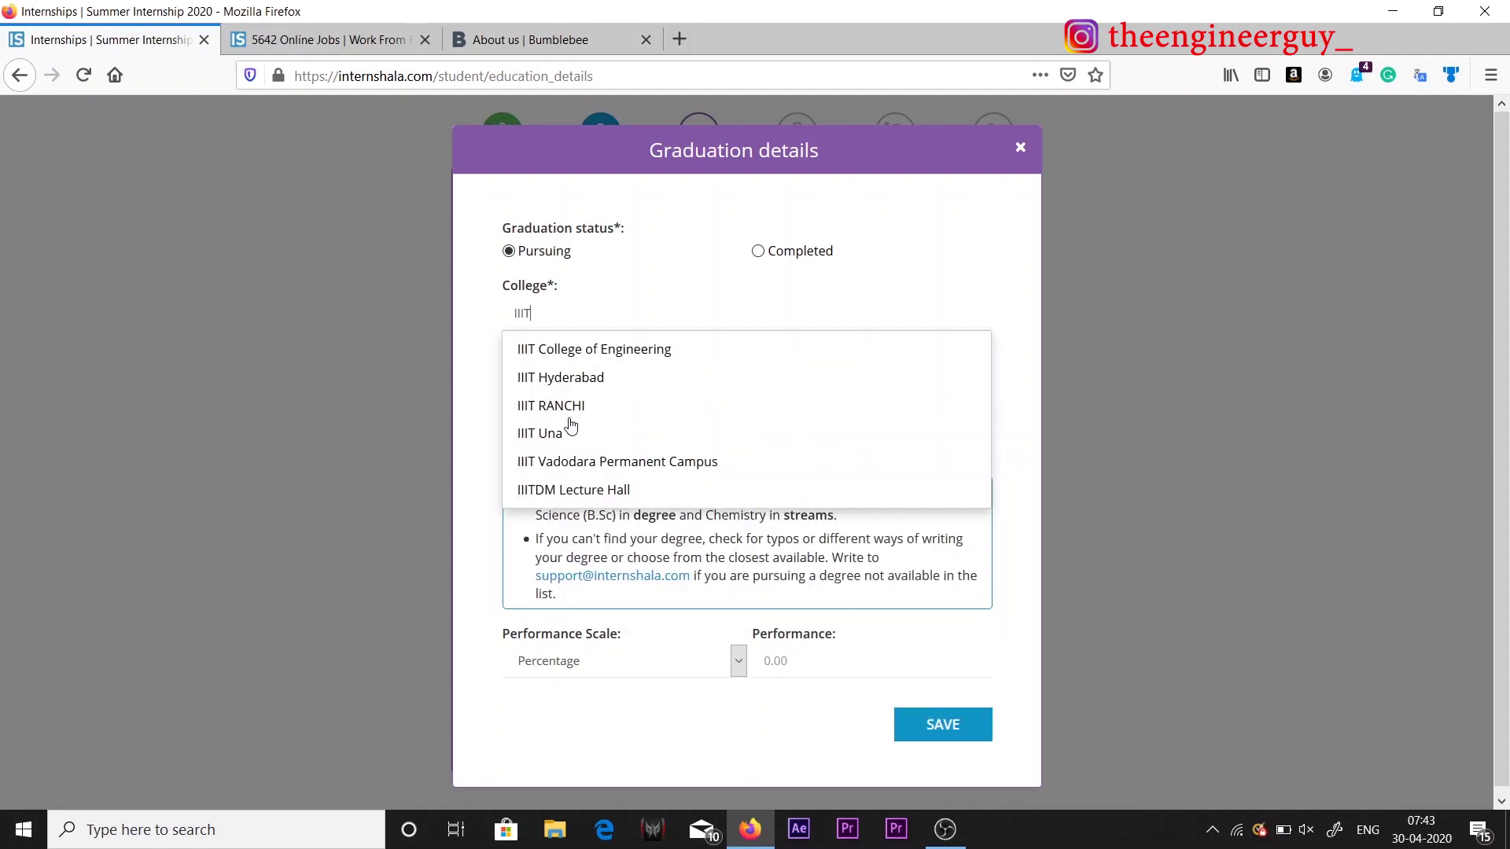
click(577, 441)
click(576, 439)
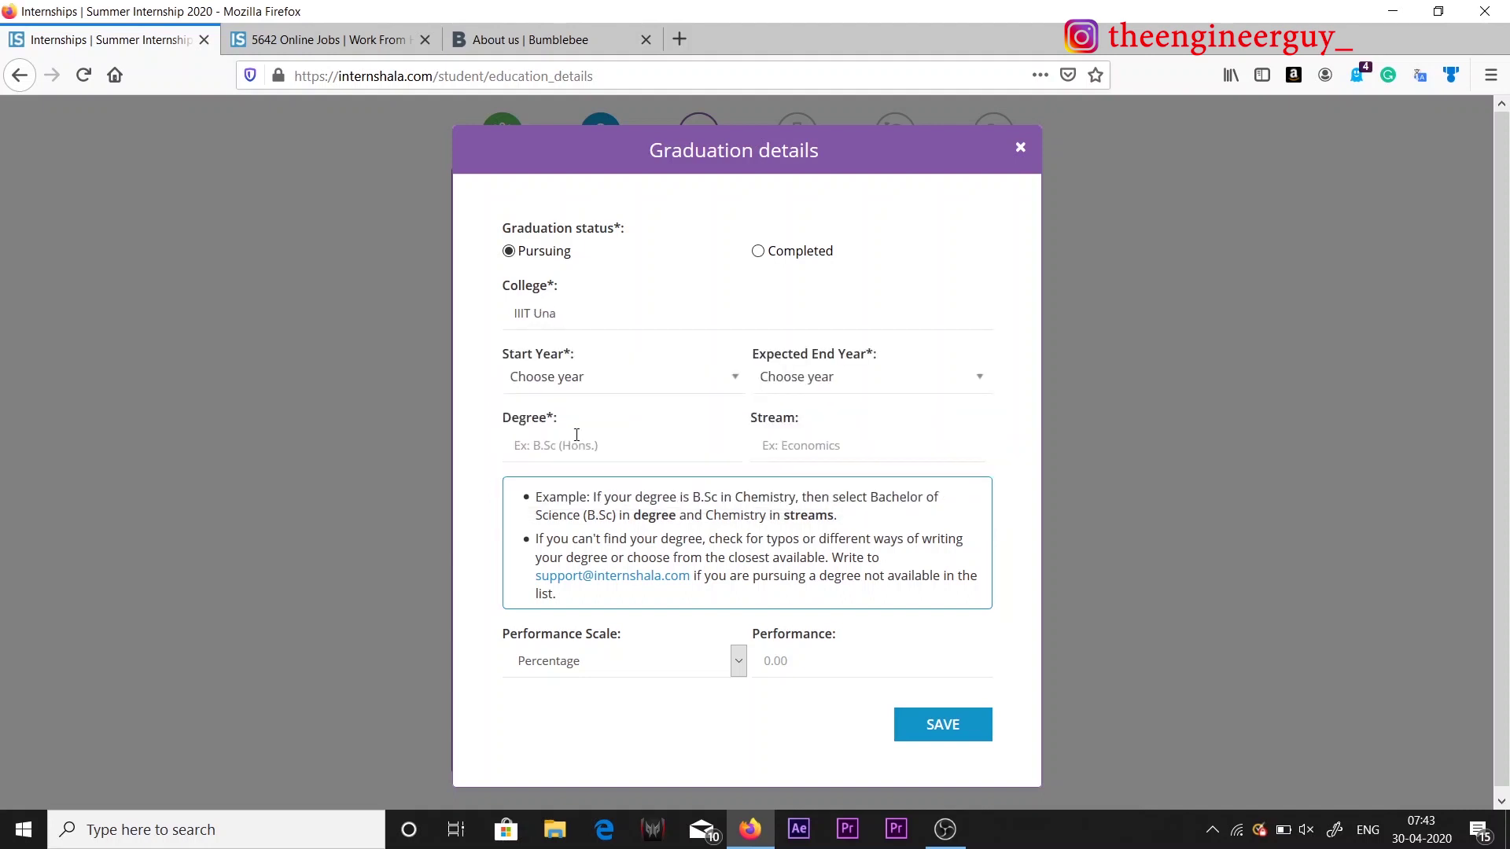
Step: Set the graduation start year to 2017 and the expected end year to 2021
click(566, 385)
text(2017)
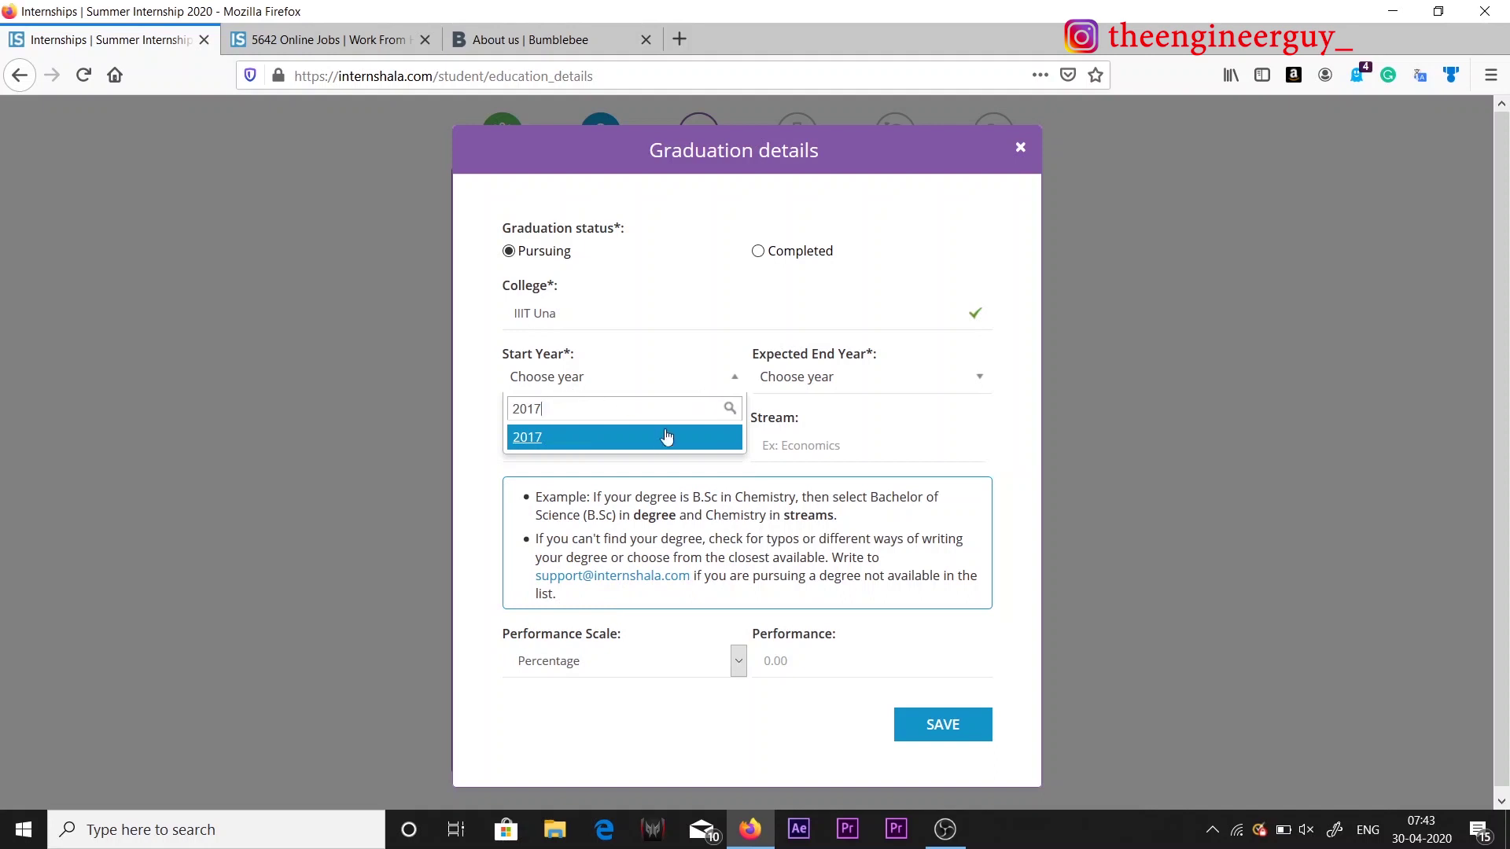
click(665, 438)
click(807, 379)
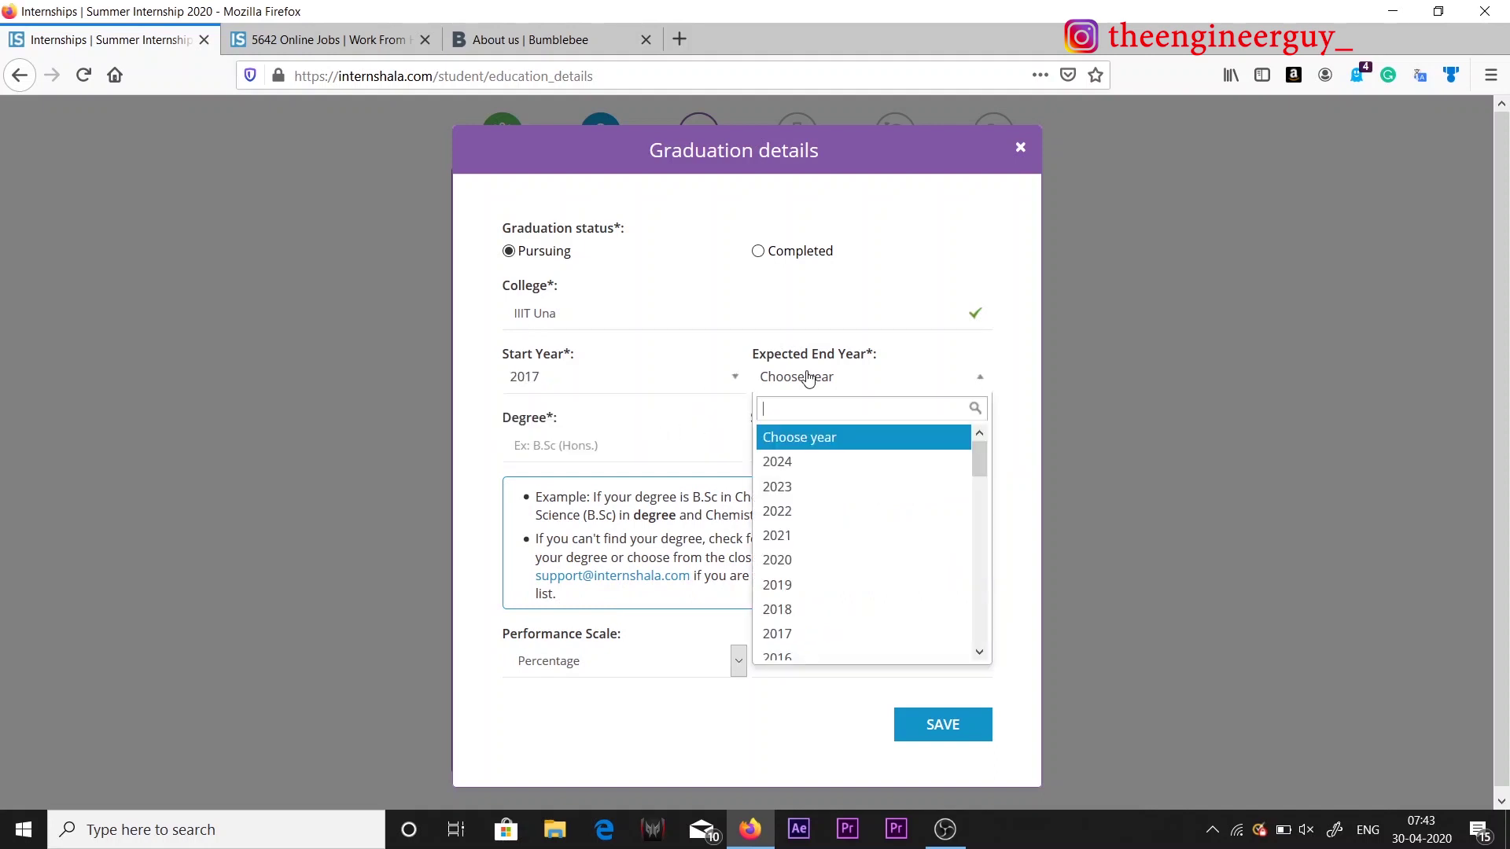
text(2021)
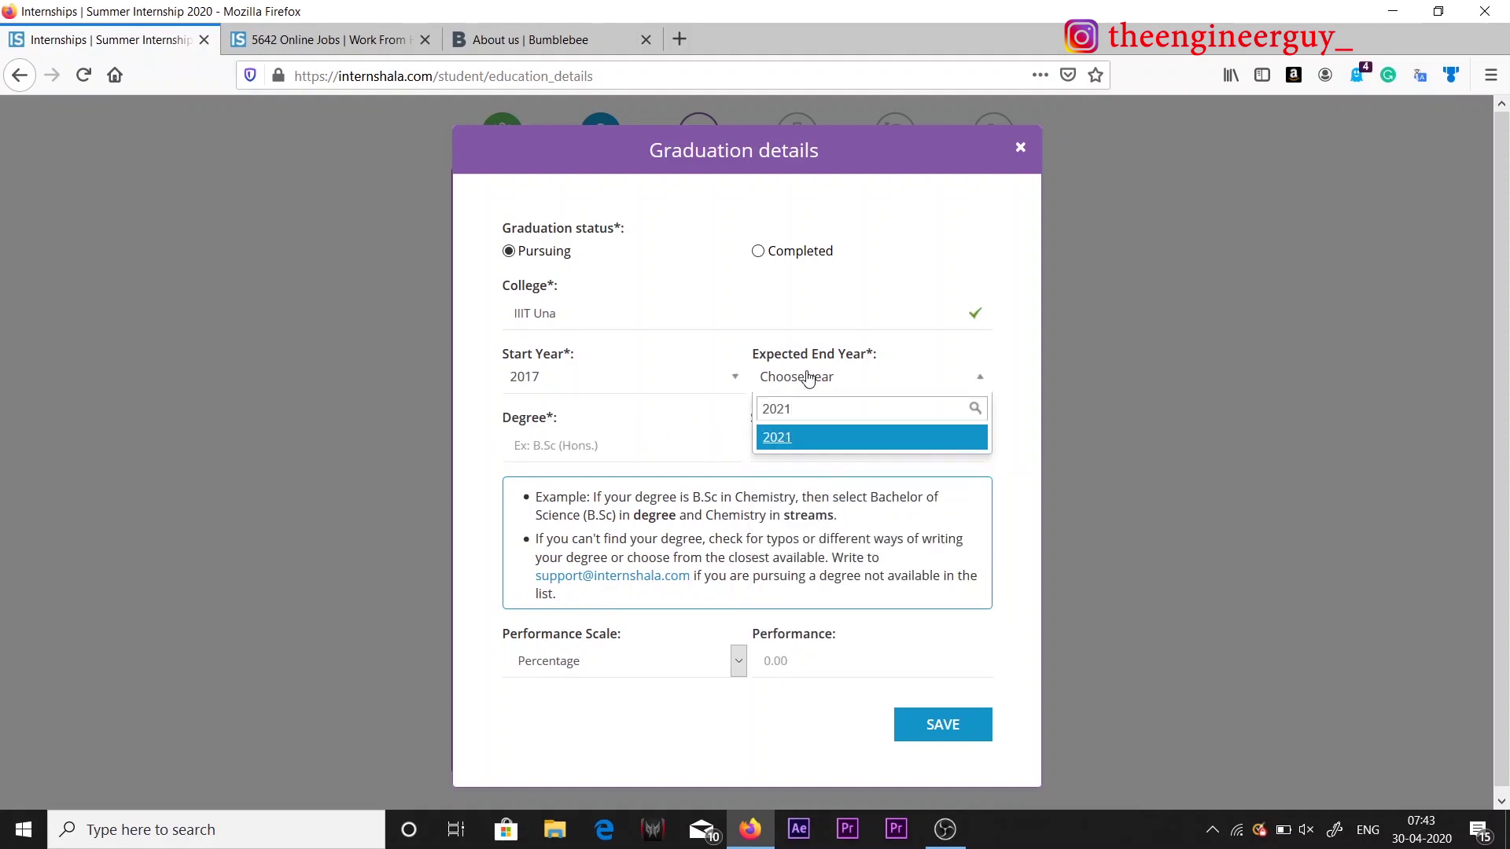
click(819, 441)
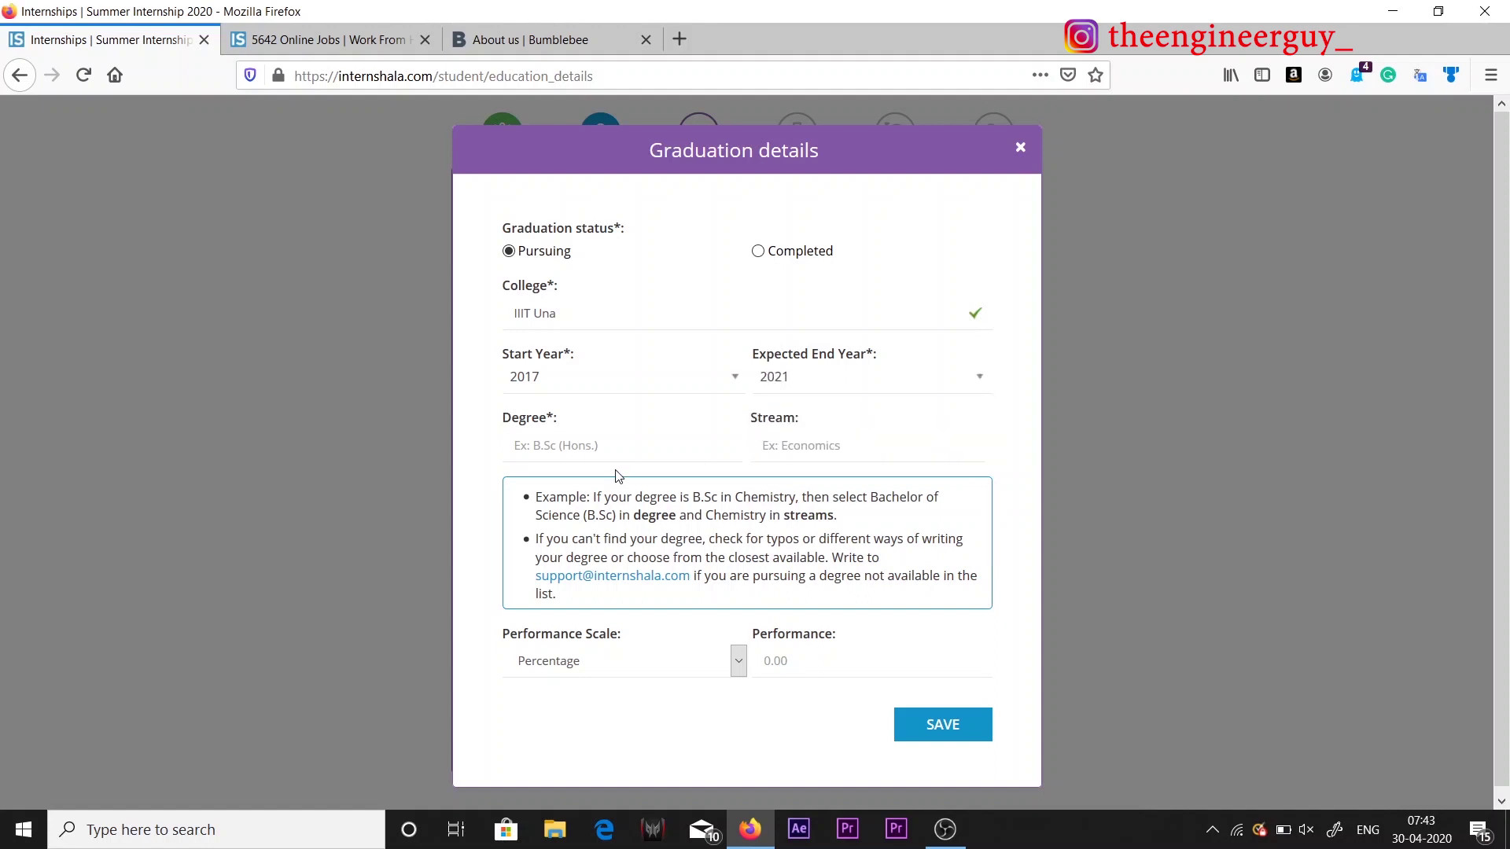
Step: Set the degree to Bachelor of Technology (B.Tech) and the stream to Computer Science & Engineering
click(604, 445)
text(bach)
key(BackSpace)
key(BackSpace)
key(BackSpace)
key(BackSpace)
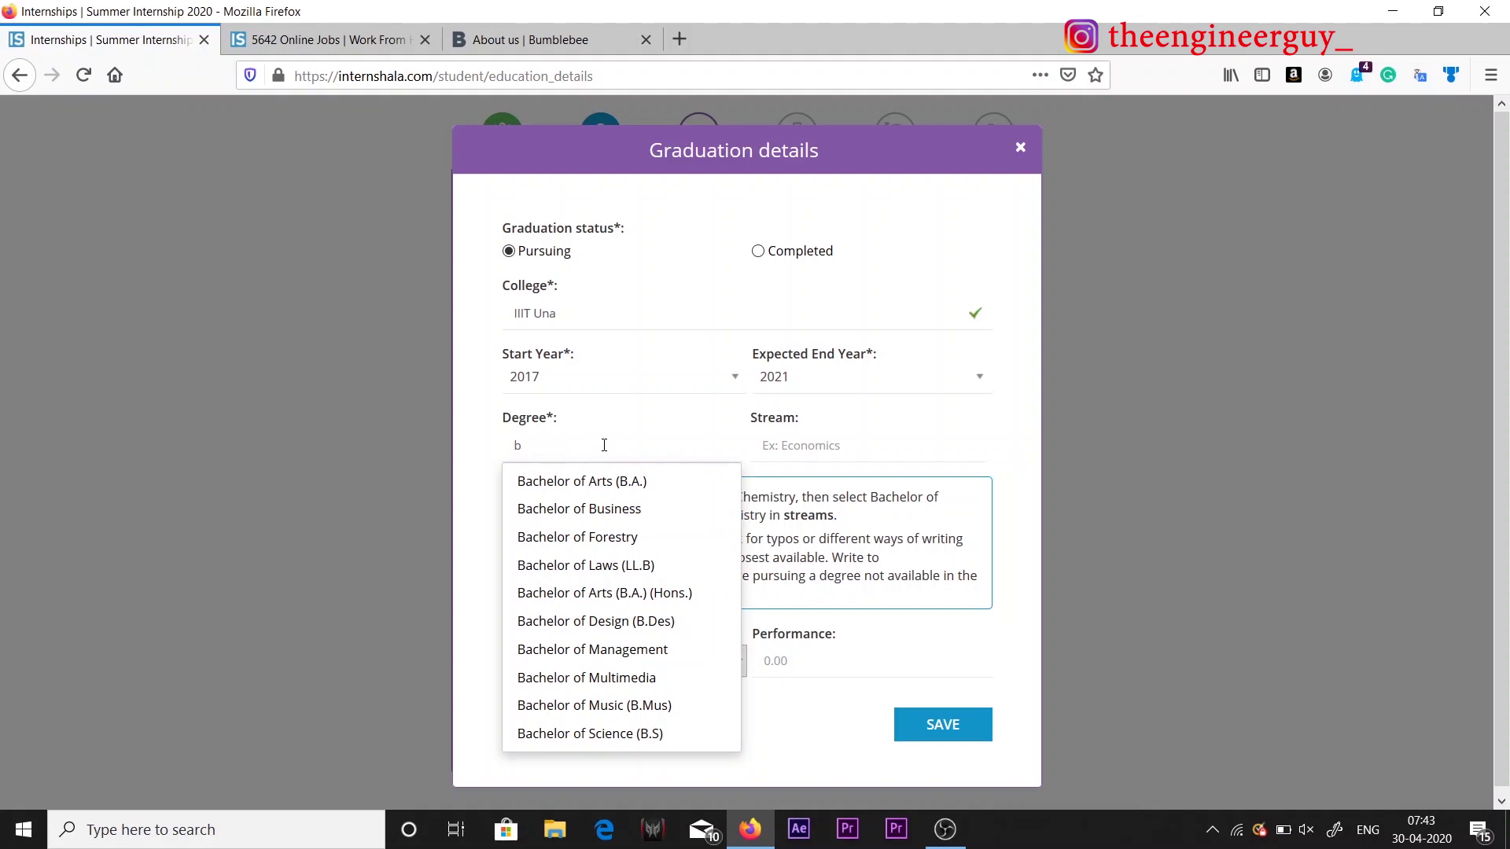
text(Btech)
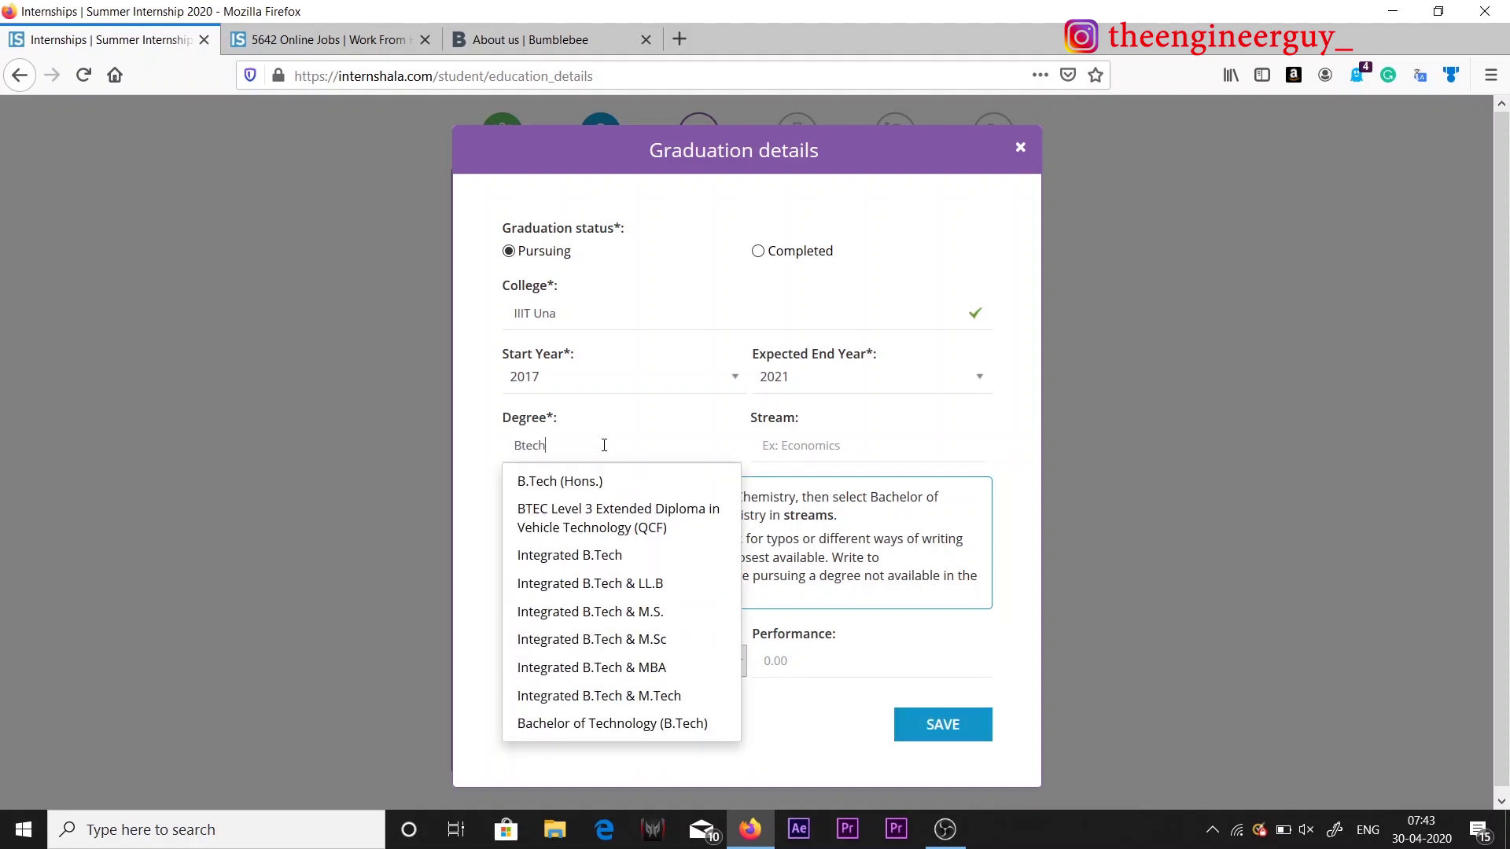
key(Down)
key(Down)
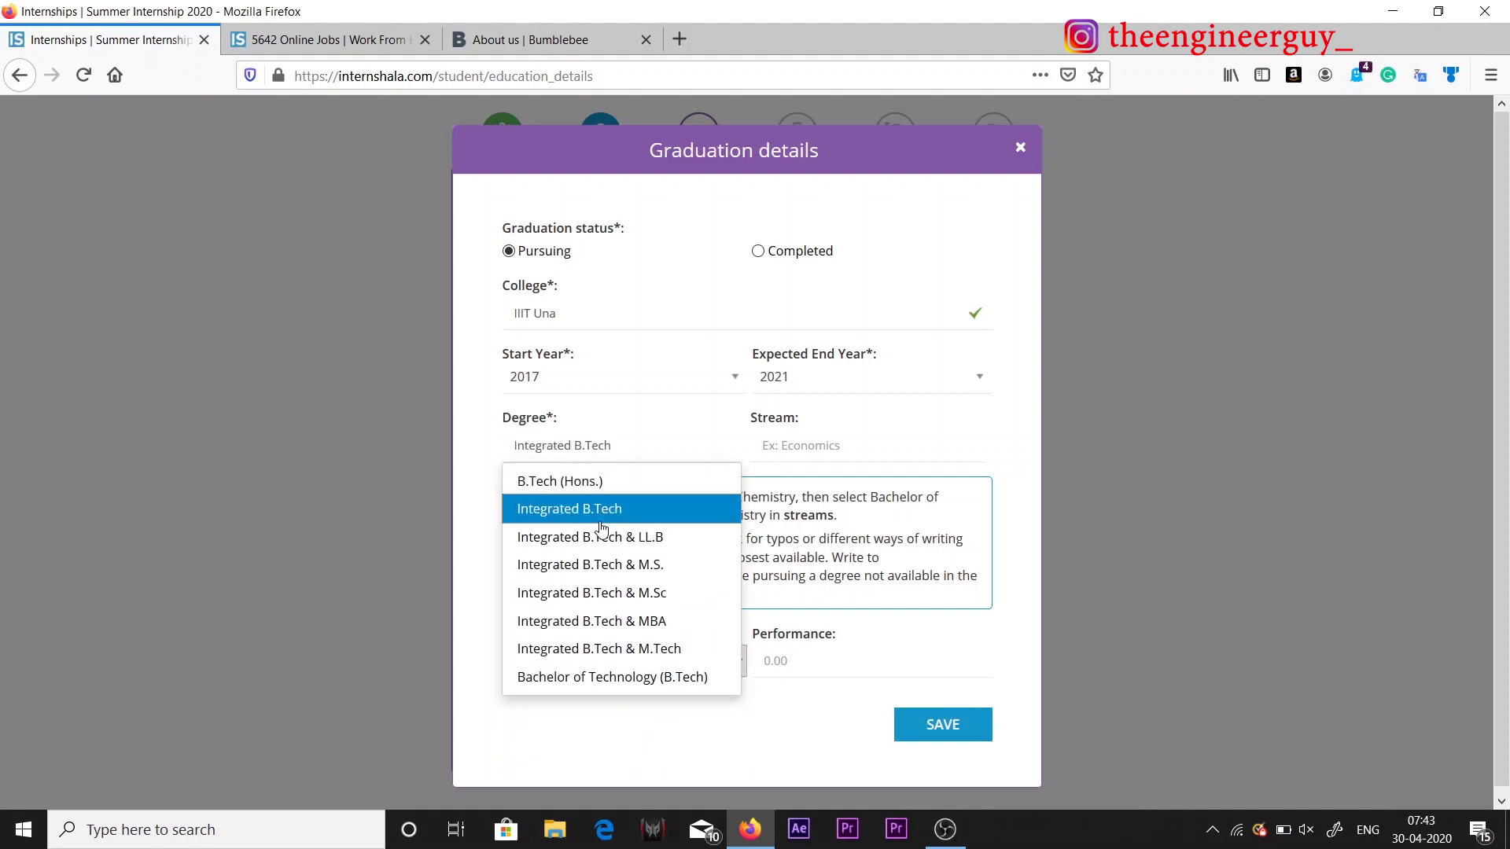
click(630, 677)
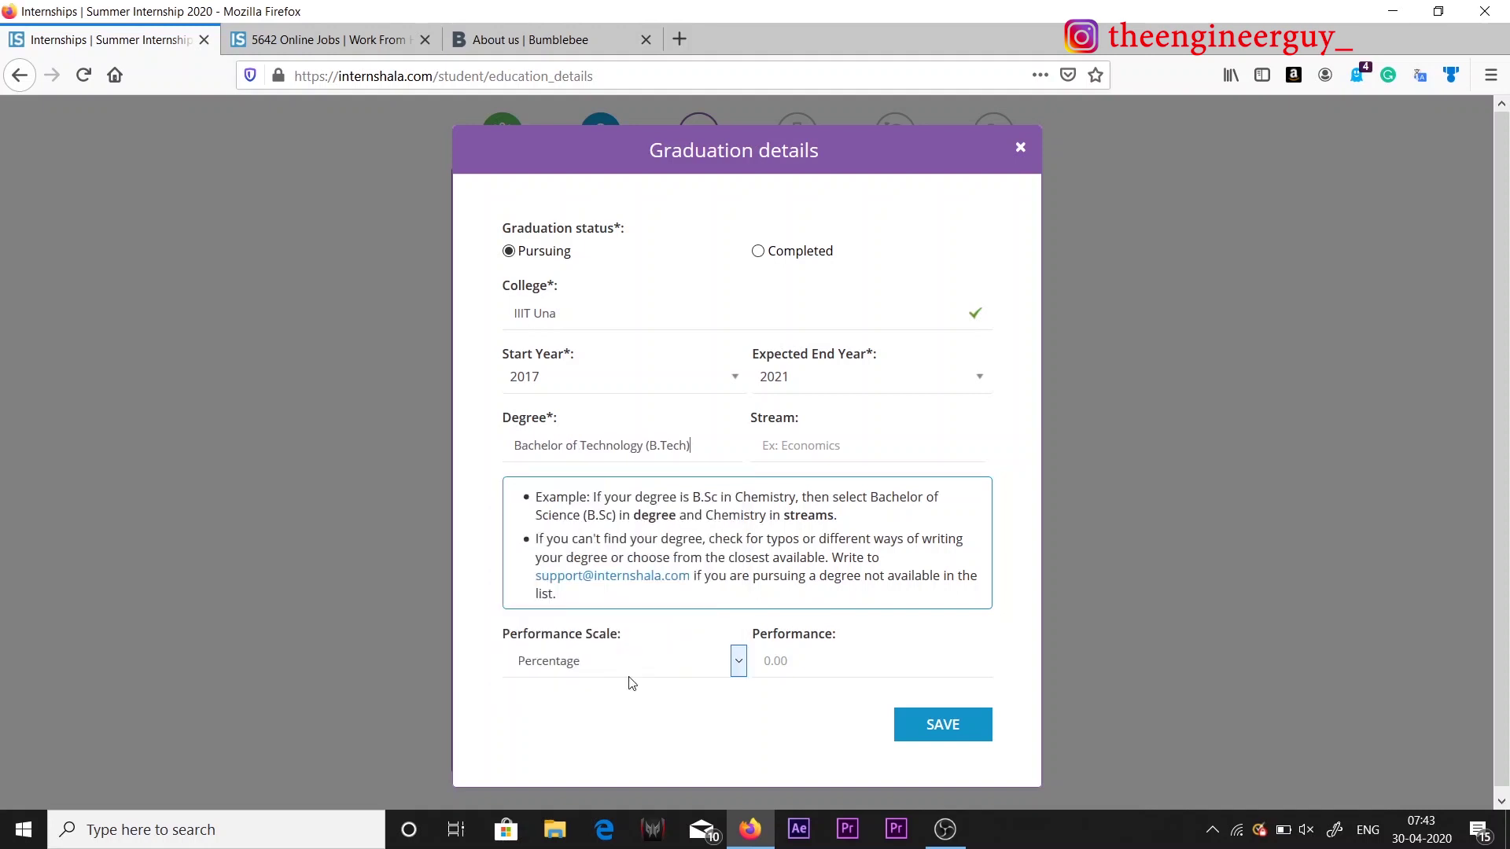
text(computer Science & Engineering)
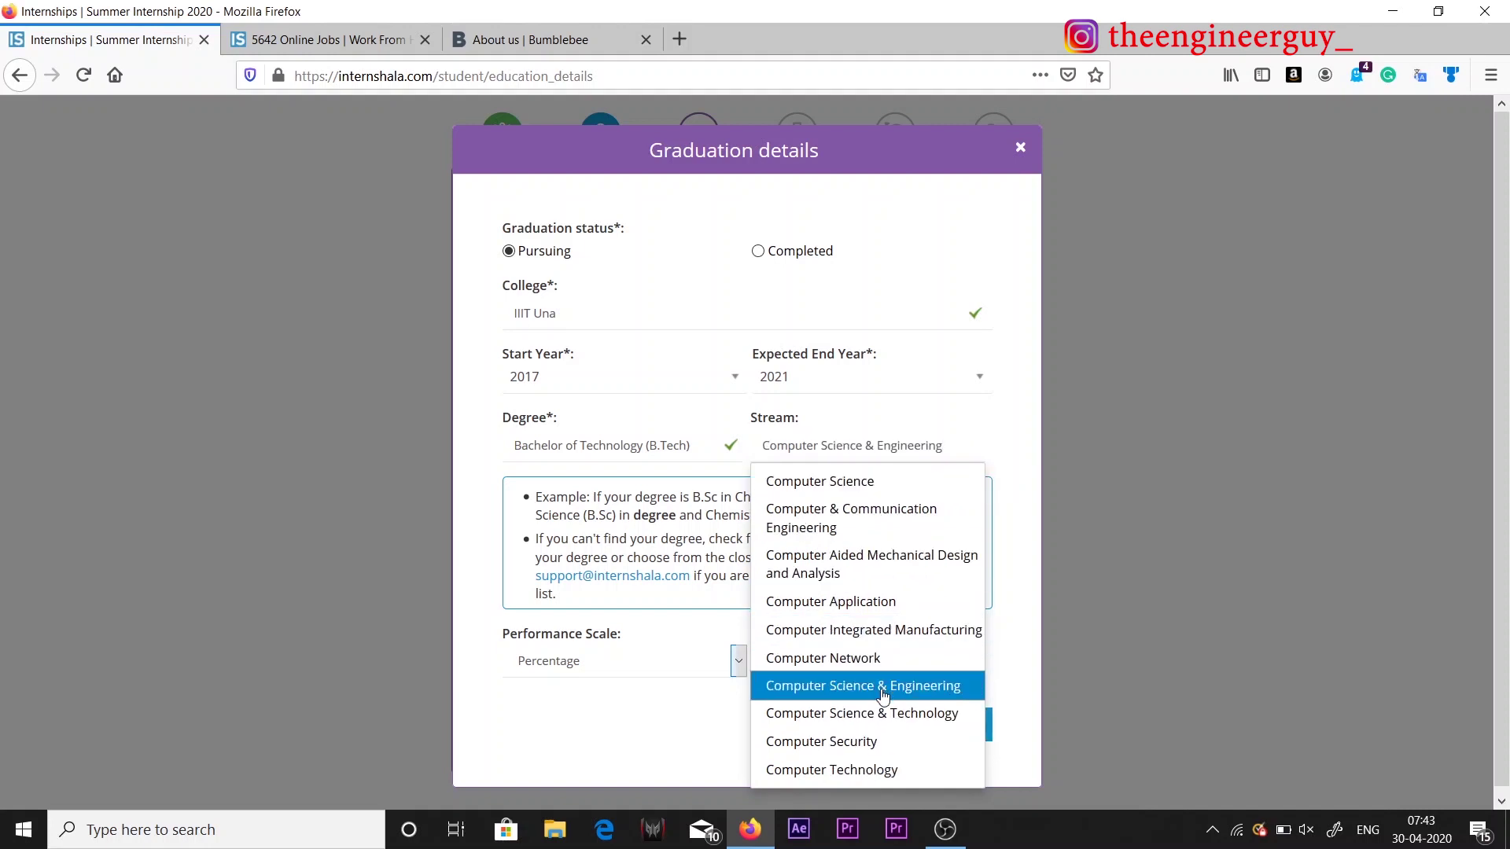
click(881, 693)
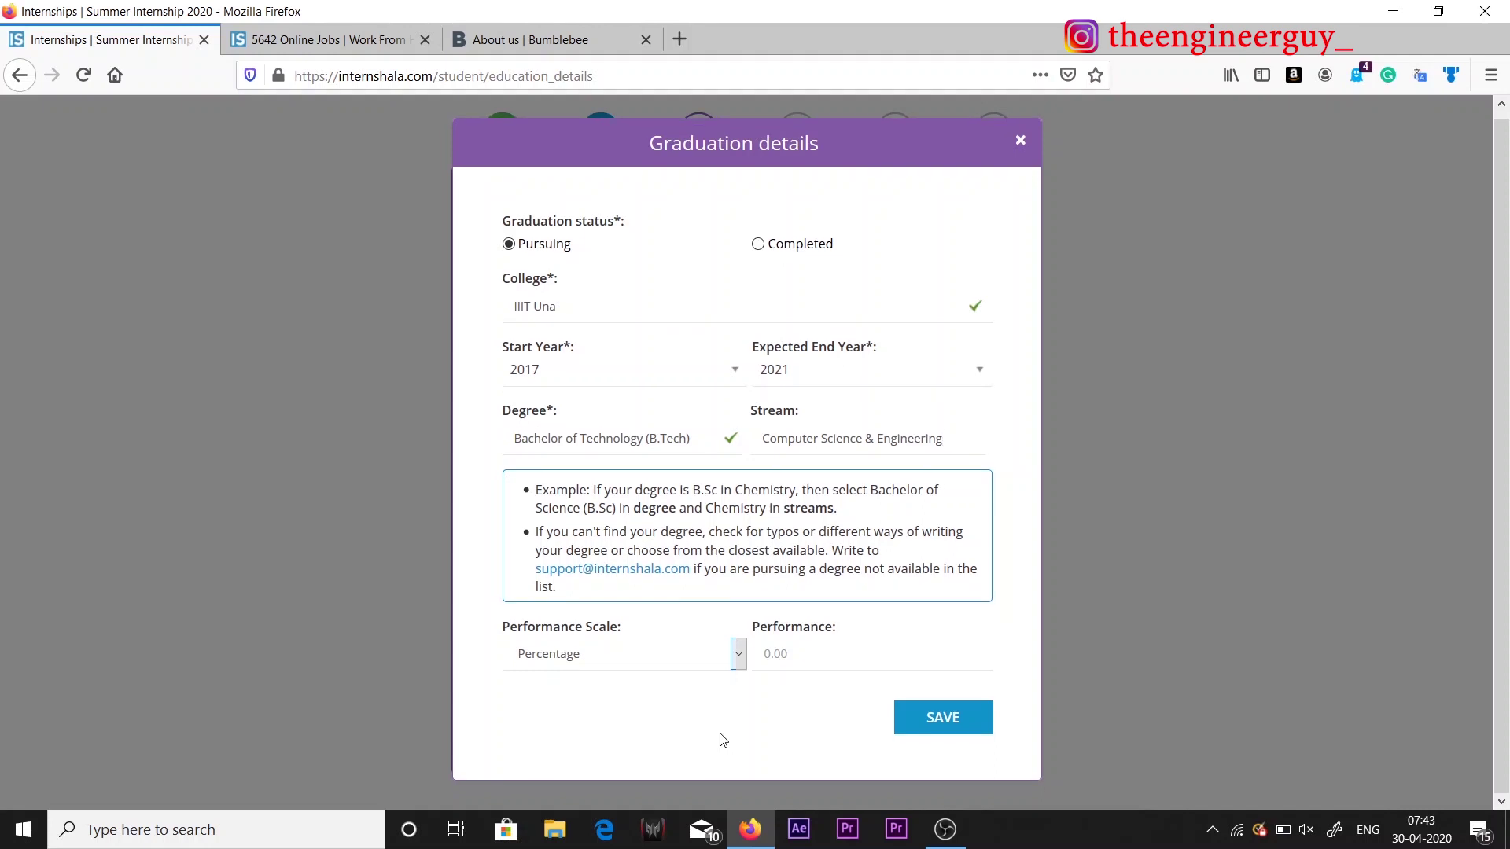
Step: Set the performance scale to CGPA (Scale of 10) with a performance of 8.0, and save the graduation details
click(689, 663)
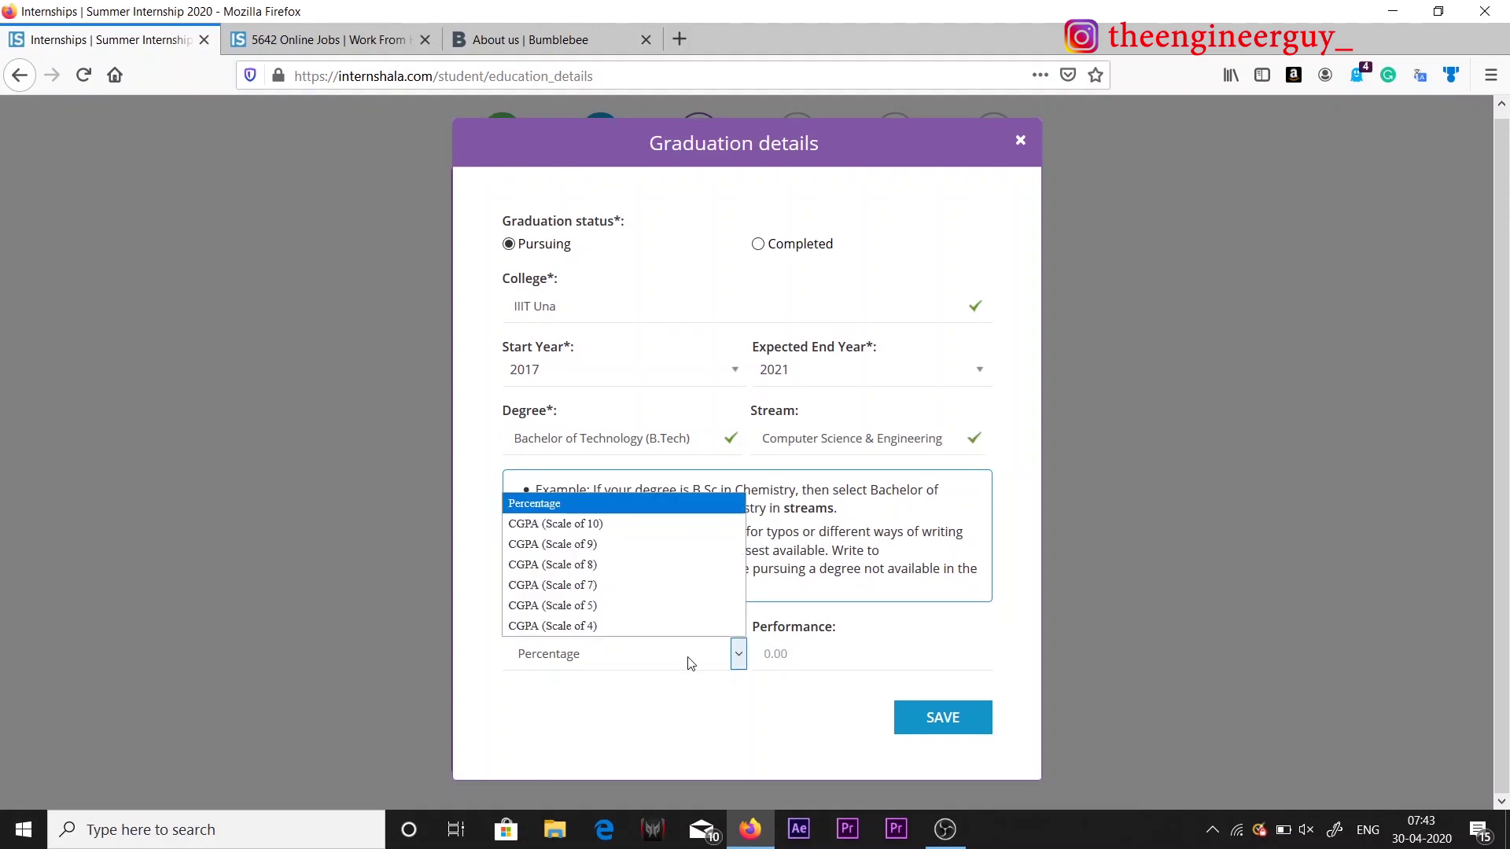
click(689, 663)
click(689, 663)
click(552, 525)
click(787, 655)
text(8)
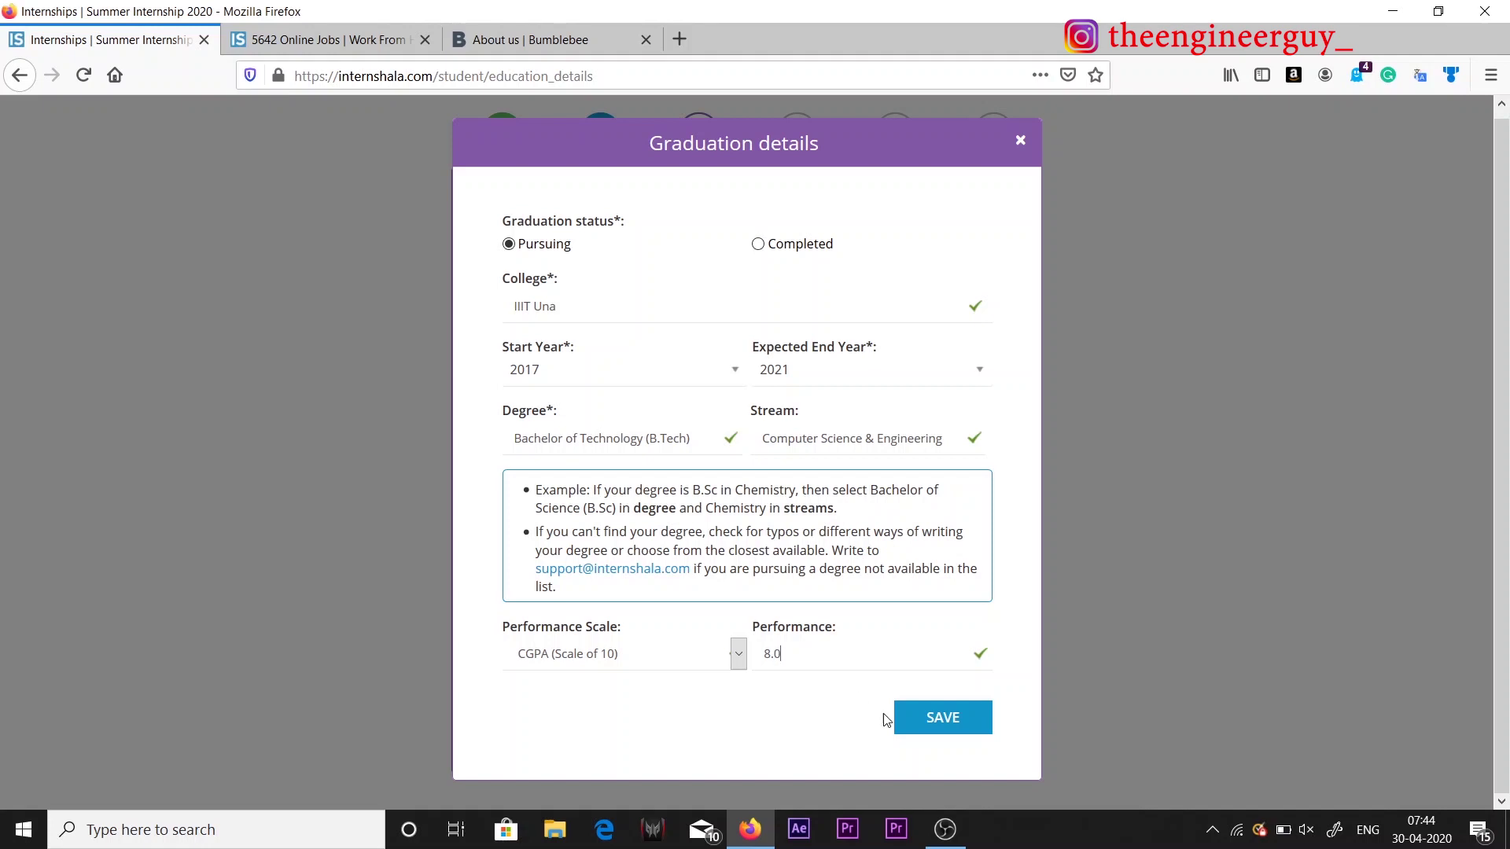
click(957, 726)
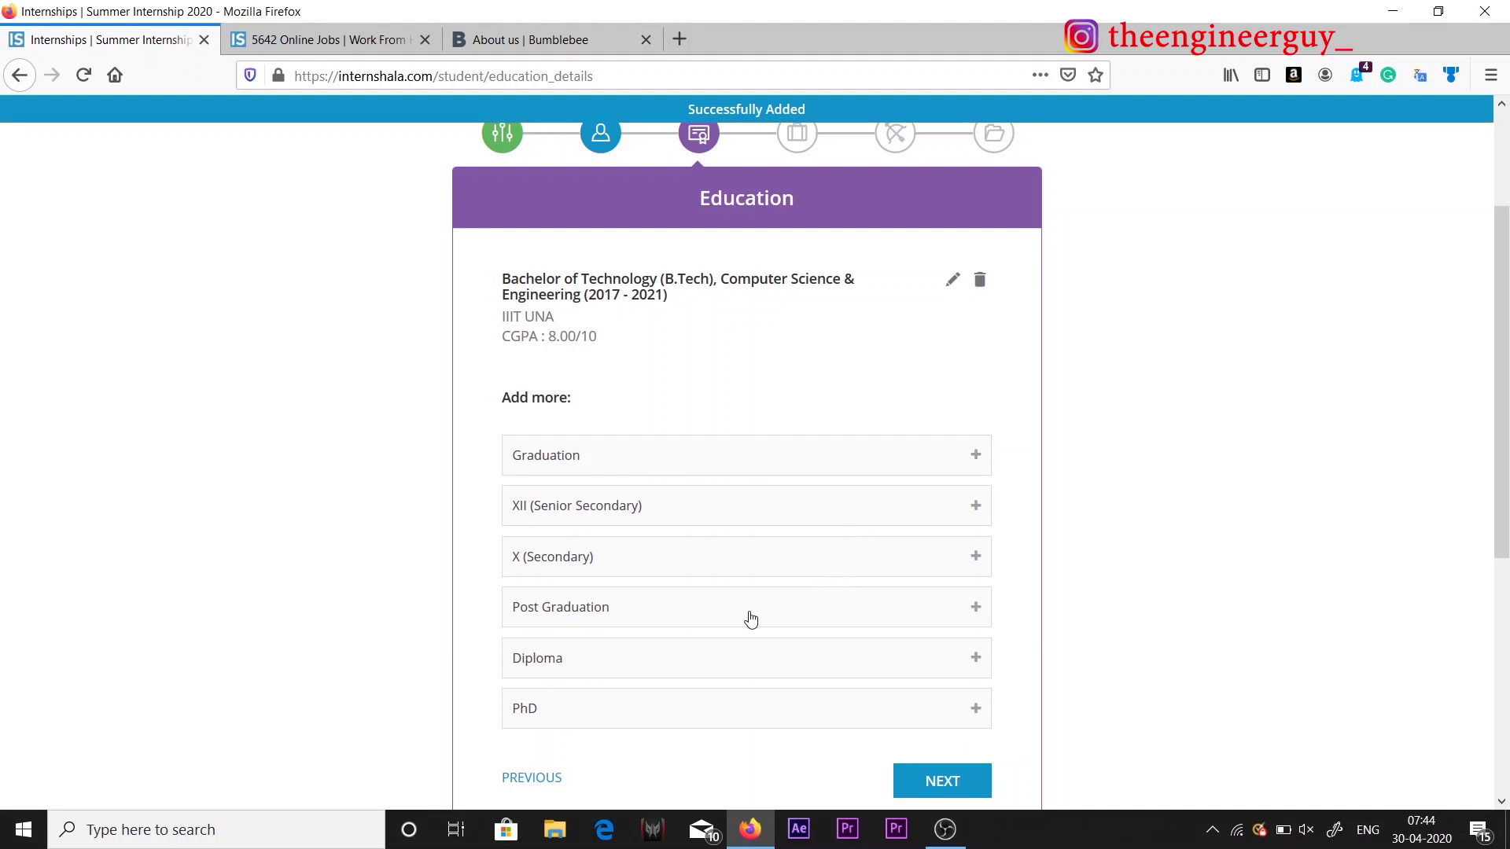
Step: Look over the fields of the XII (Senior Secondary) education form and close it without entering anything
scroll(751, 620, down, 3)
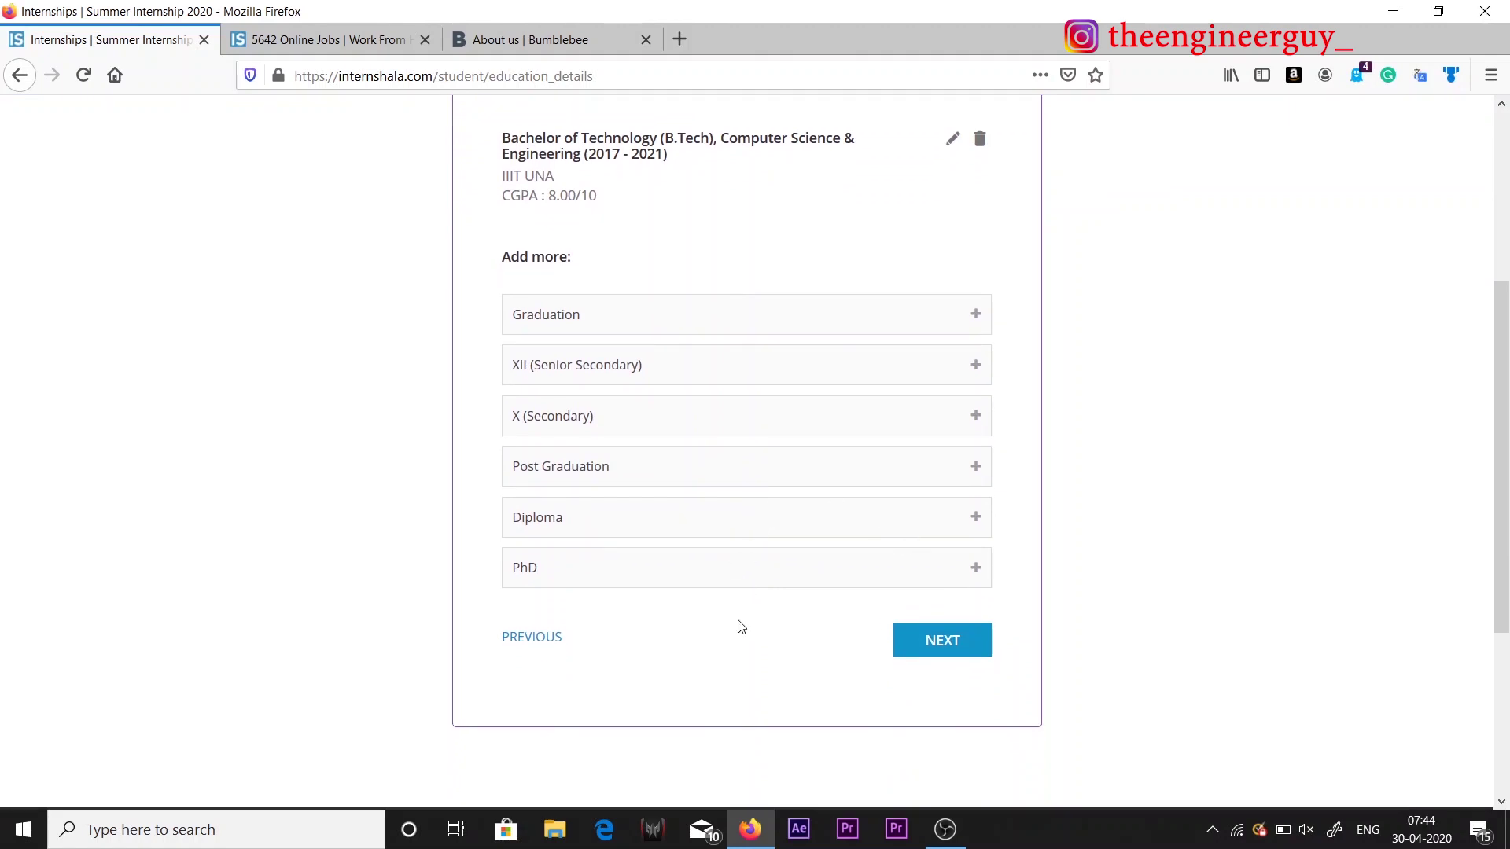
scroll(739, 626, up, 2)
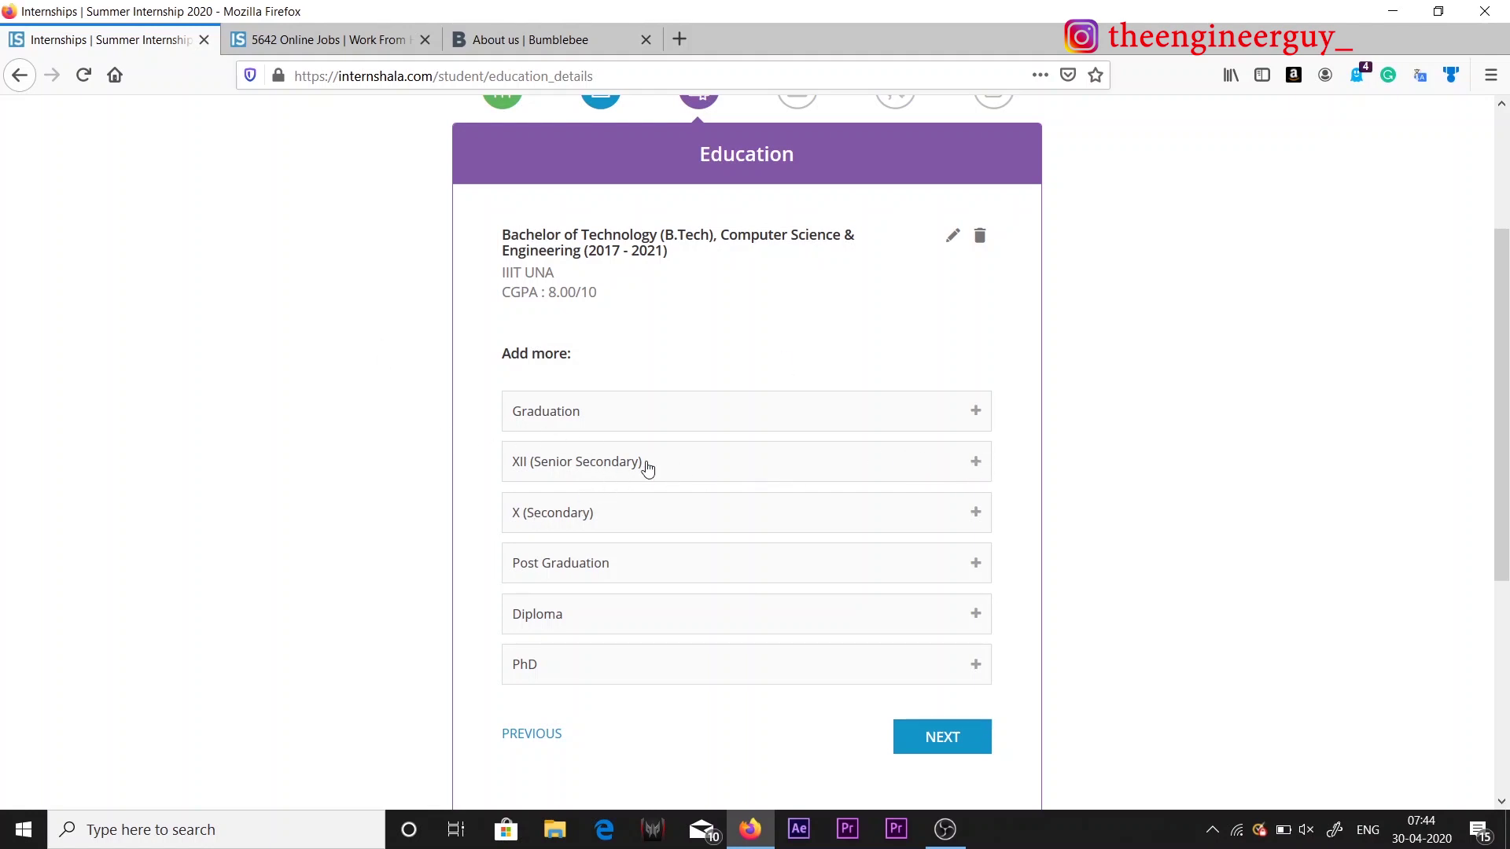
click(976, 462)
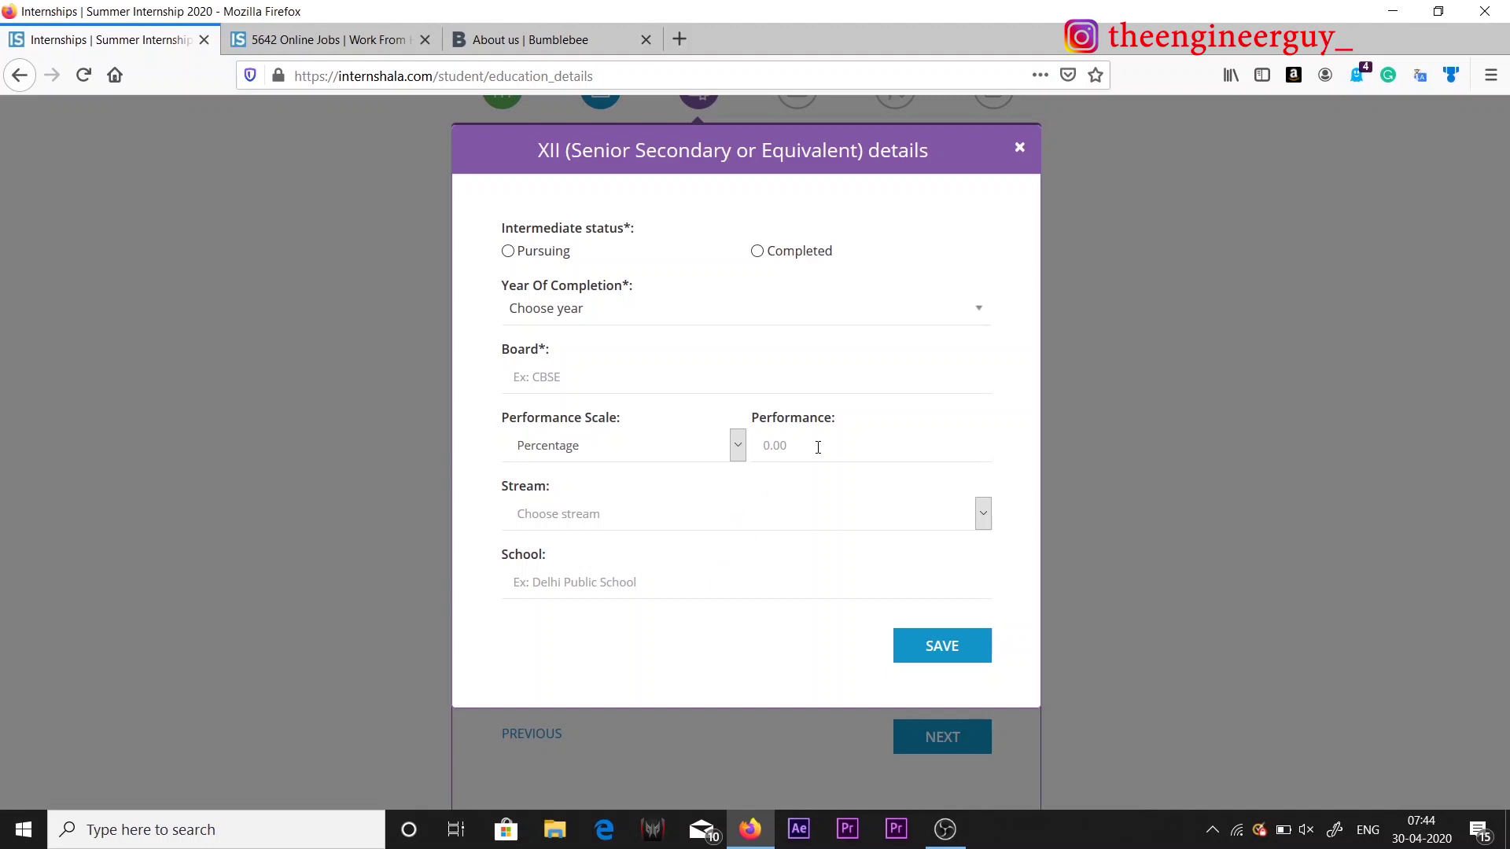
click(1020, 147)
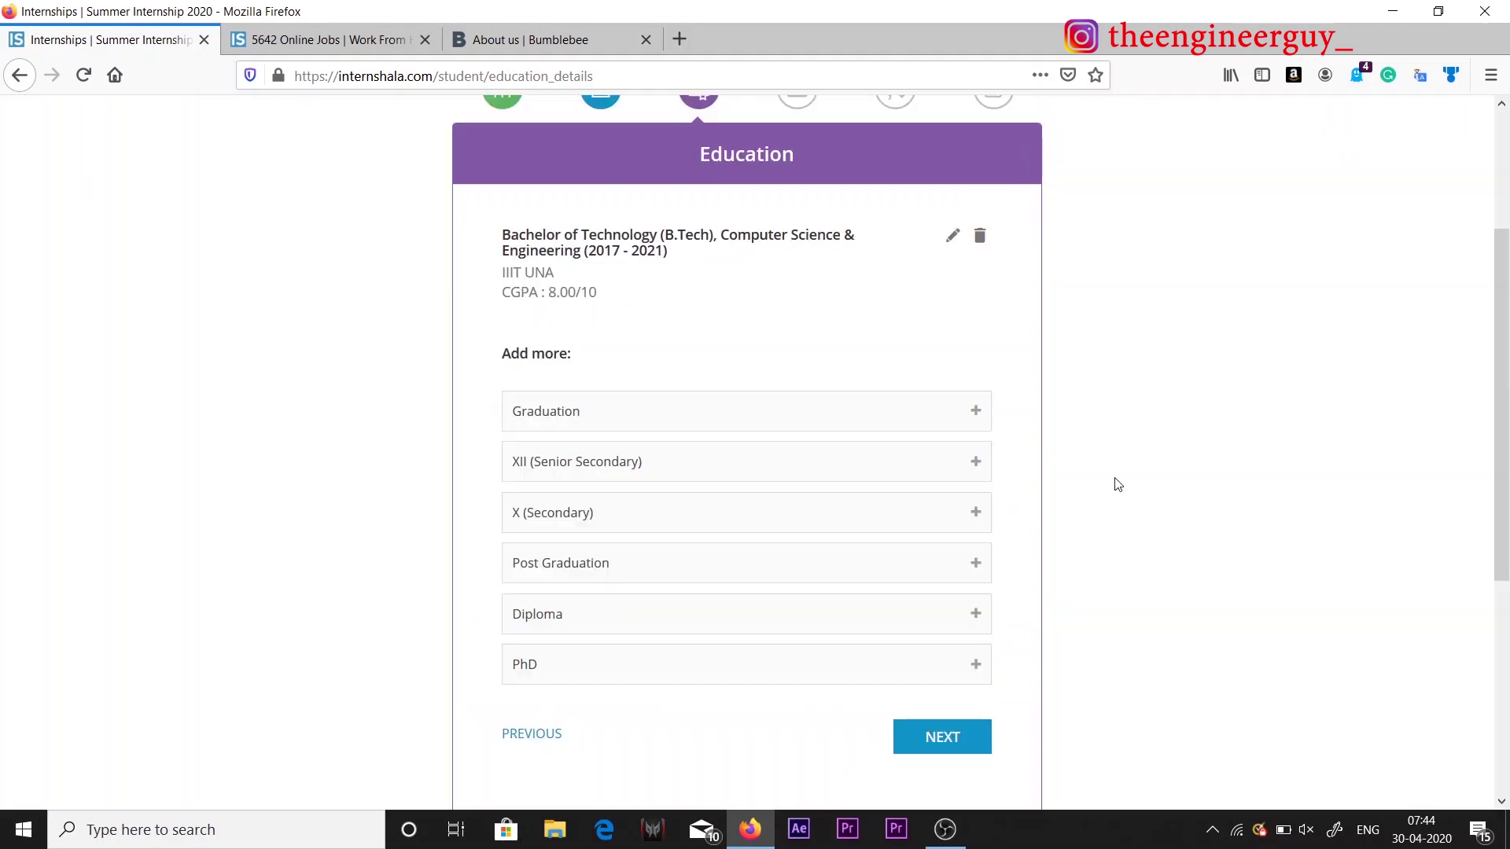
Step: Proceed from the education details to the Experience section and open a new internship entry
scroll(1115, 482, down, 3)
click(940, 492)
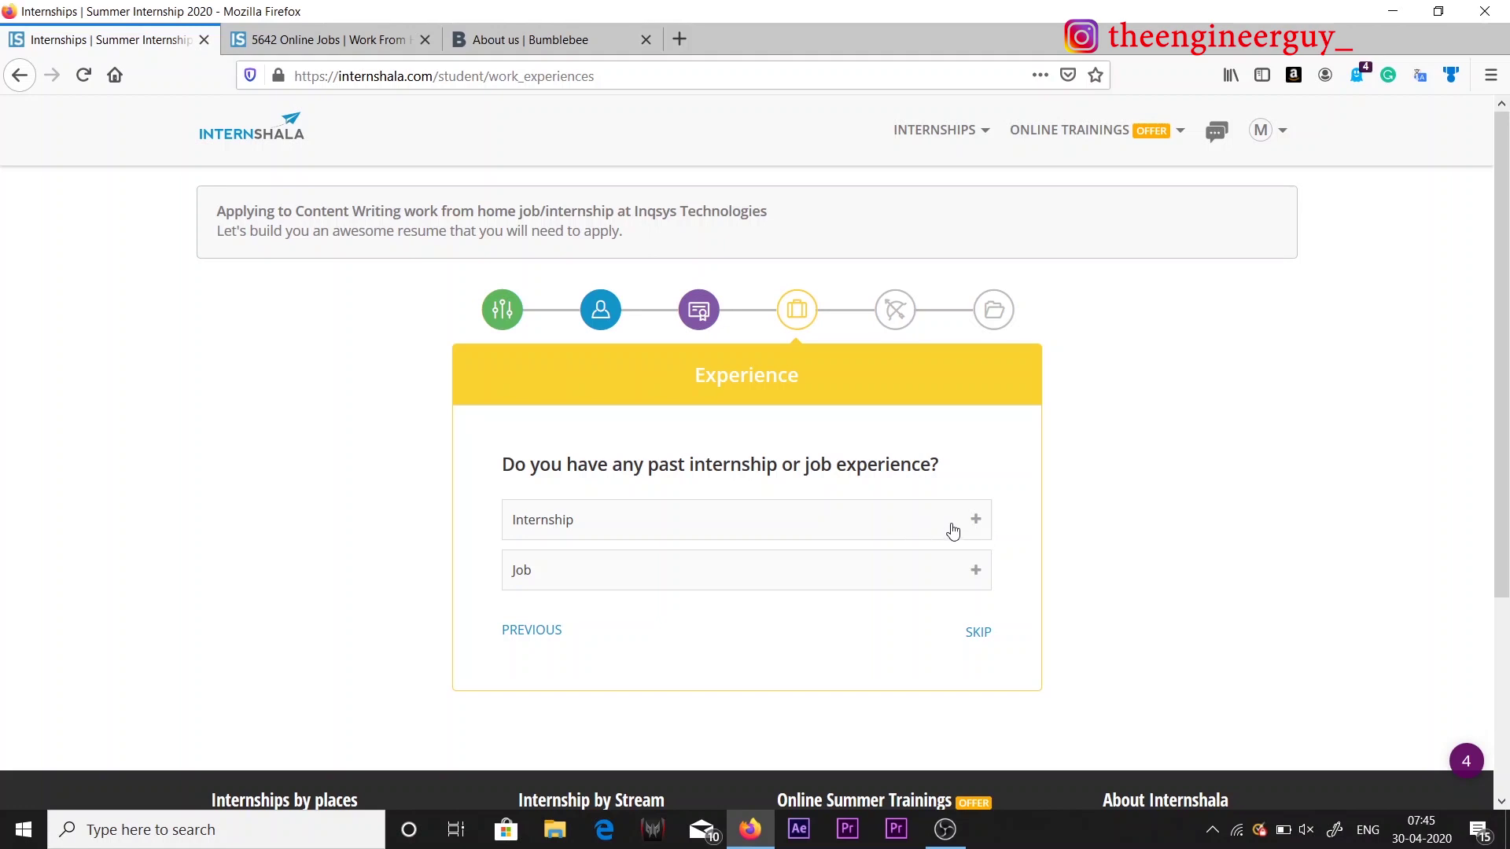
click(977, 523)
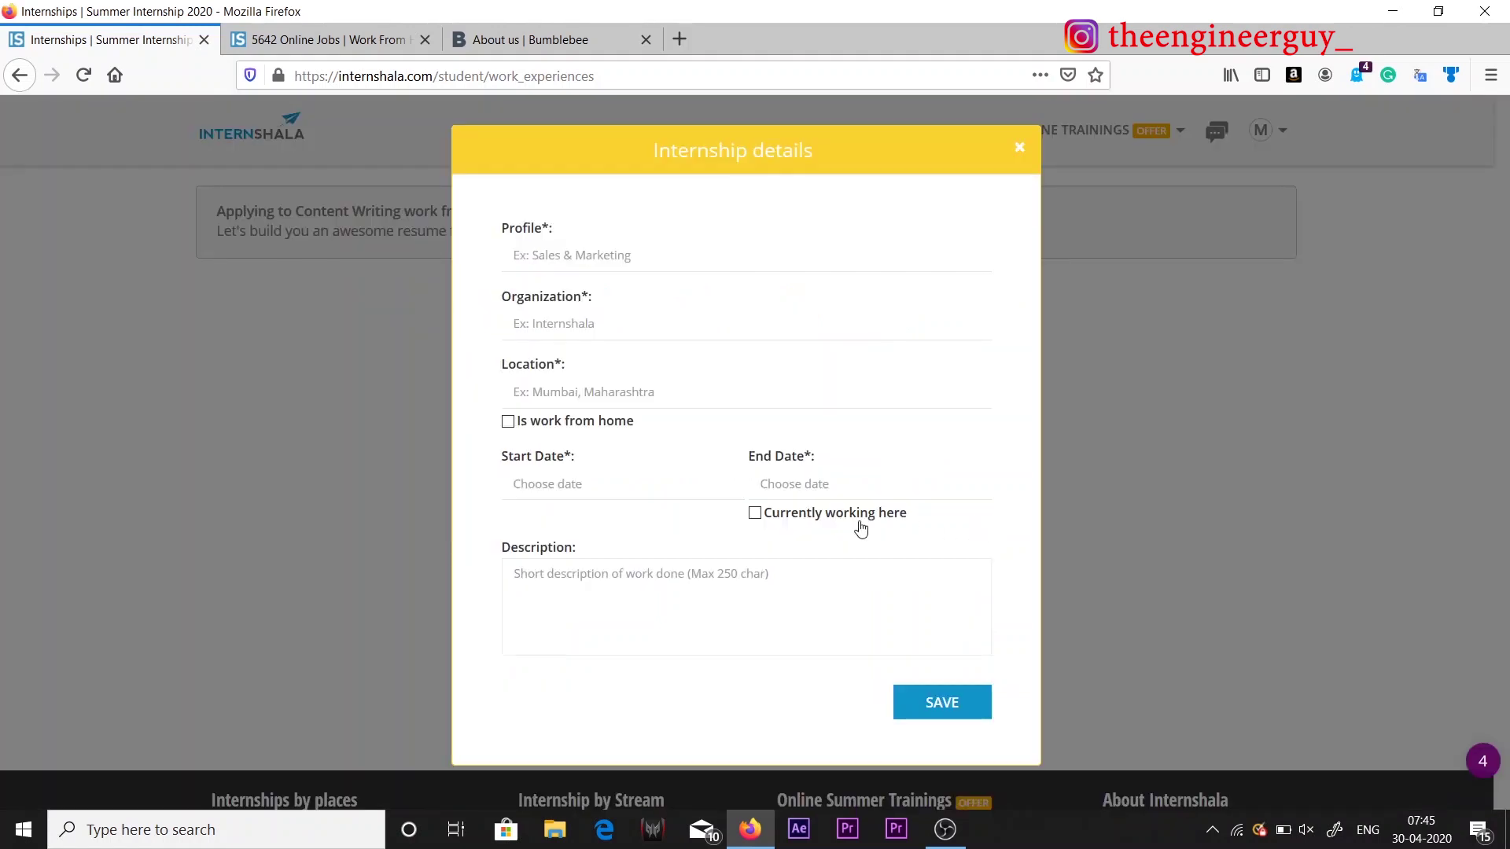
Step: Fill in the past internship with profile Data Analytics, organization IIT Mandi and location Mandi, Himachal Pradesh, India
click(654, 253)
text(Data Analytics)
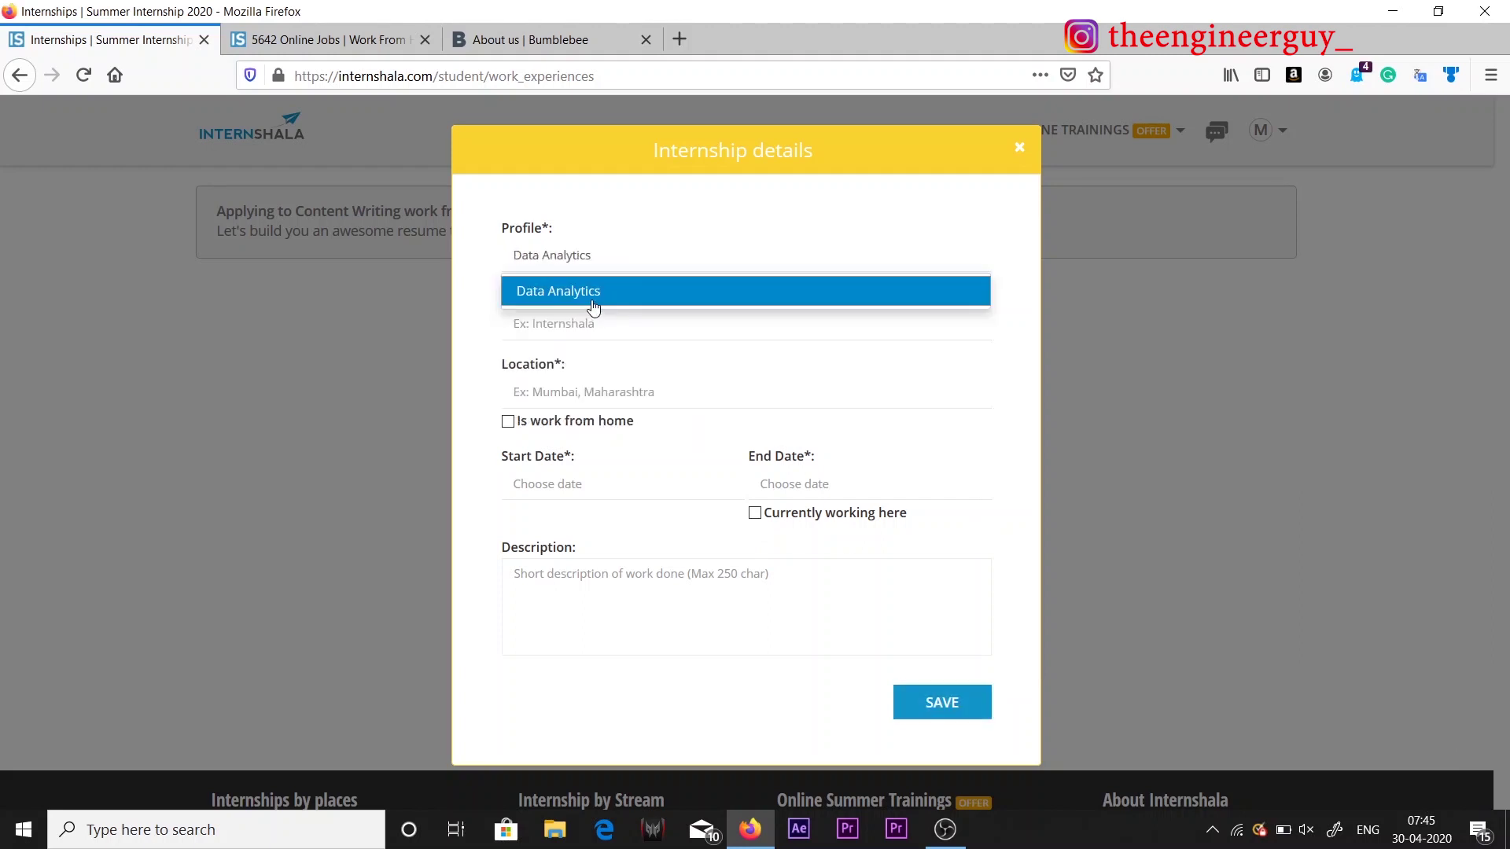
click(595, 302)
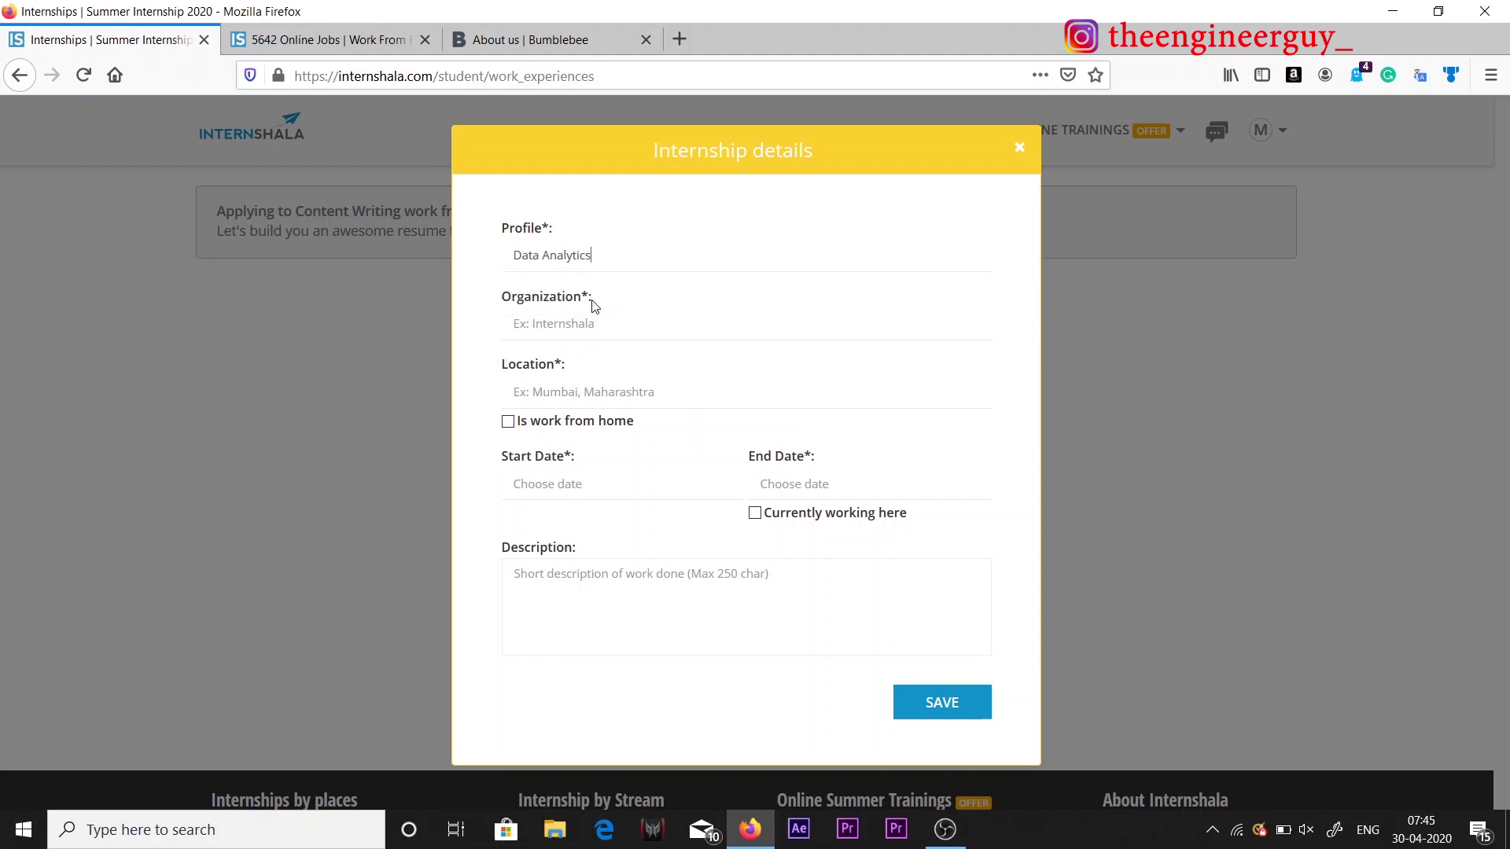
click(588, 329)
text(IIT Mandi)
click(585, 387)
text(Mandi)
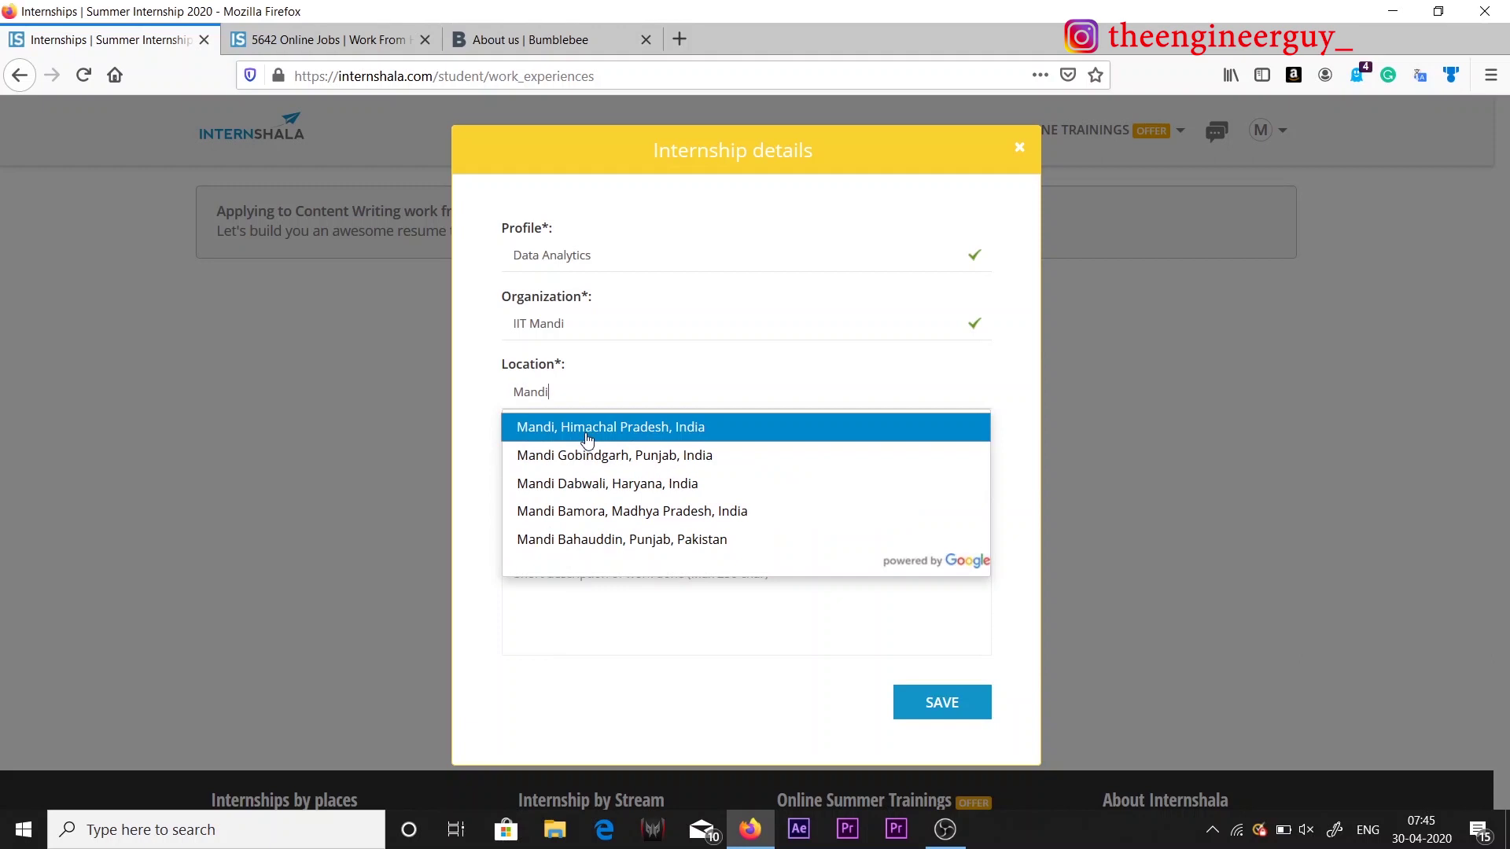
click(583, 431)
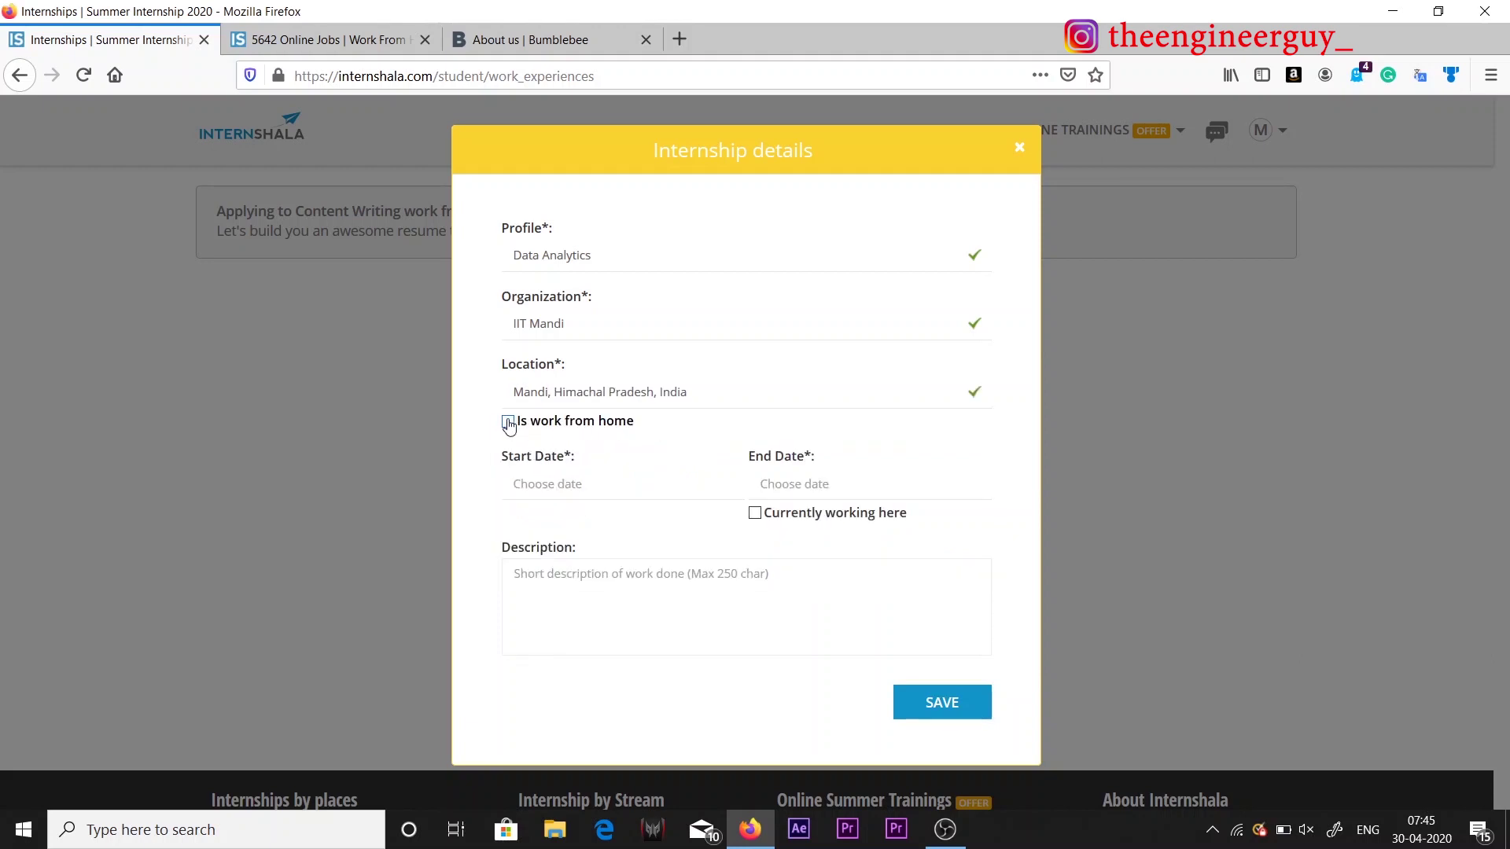
Step: Set the past internship's start date to 2019-05-10
click(562, 483)
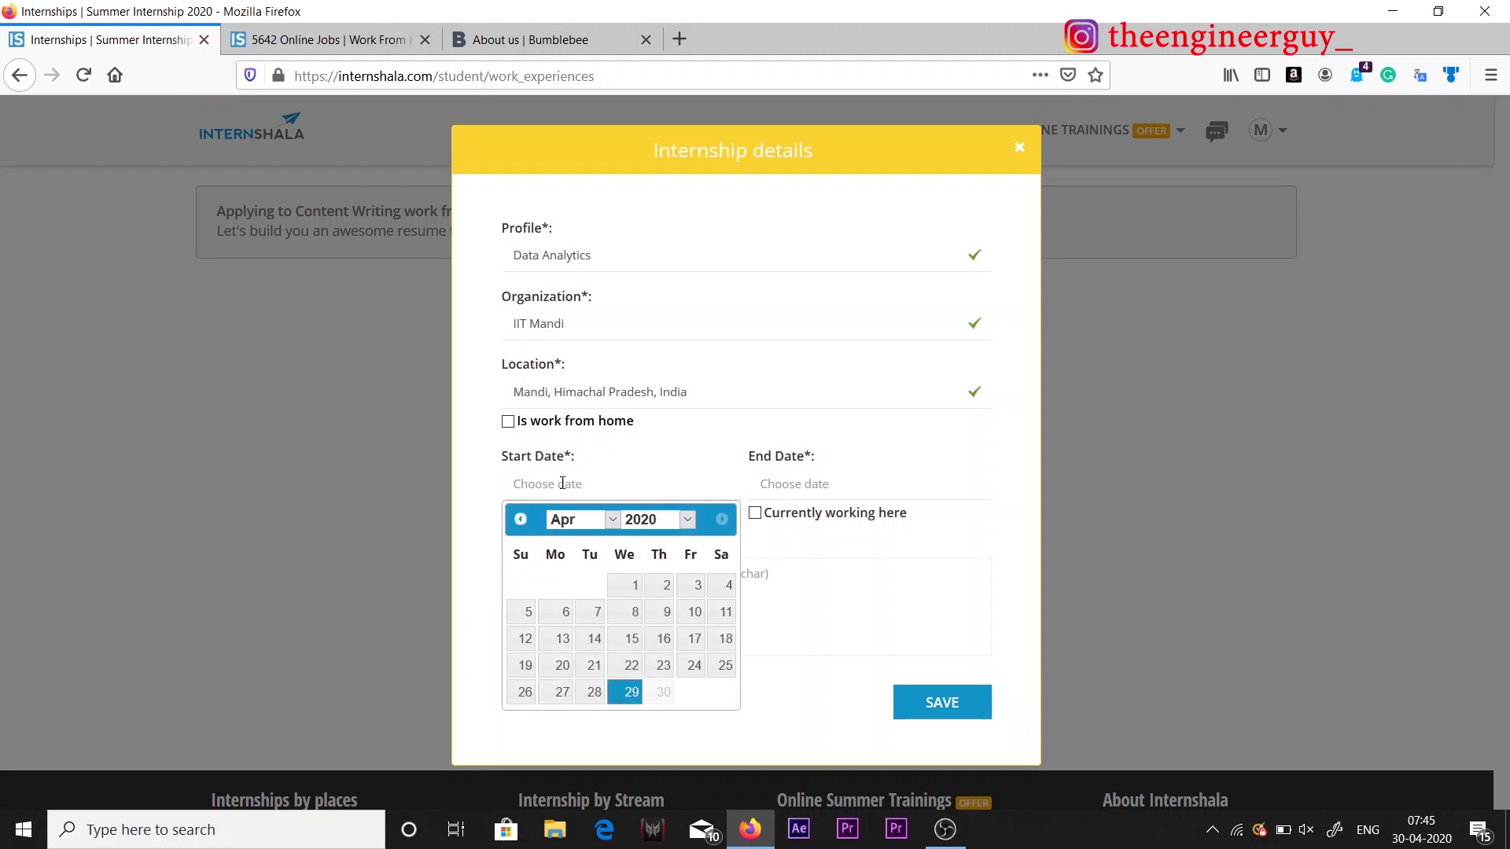
click(688, 519)
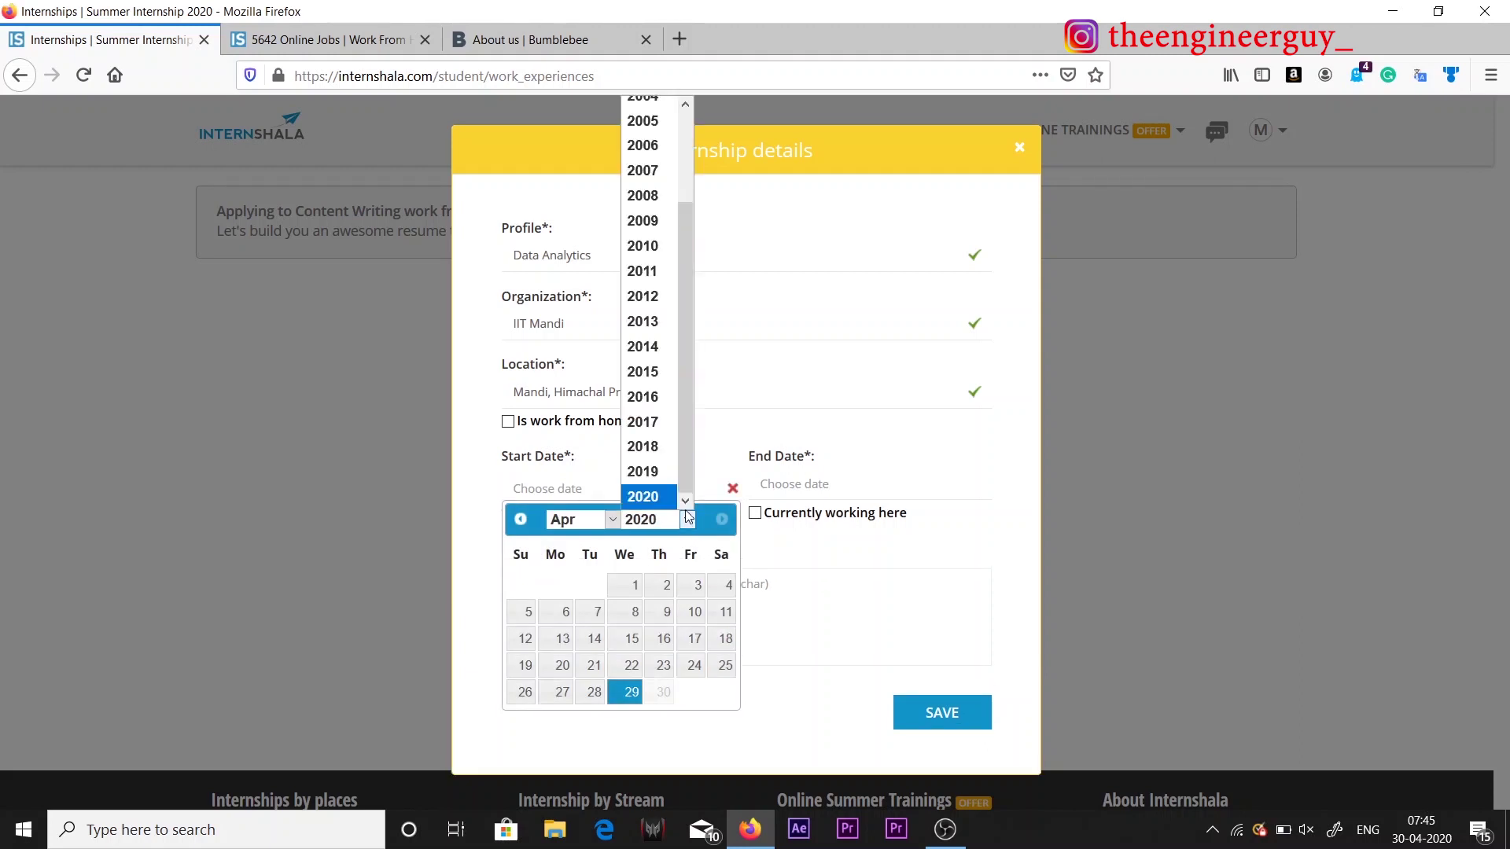
click(649, 471)
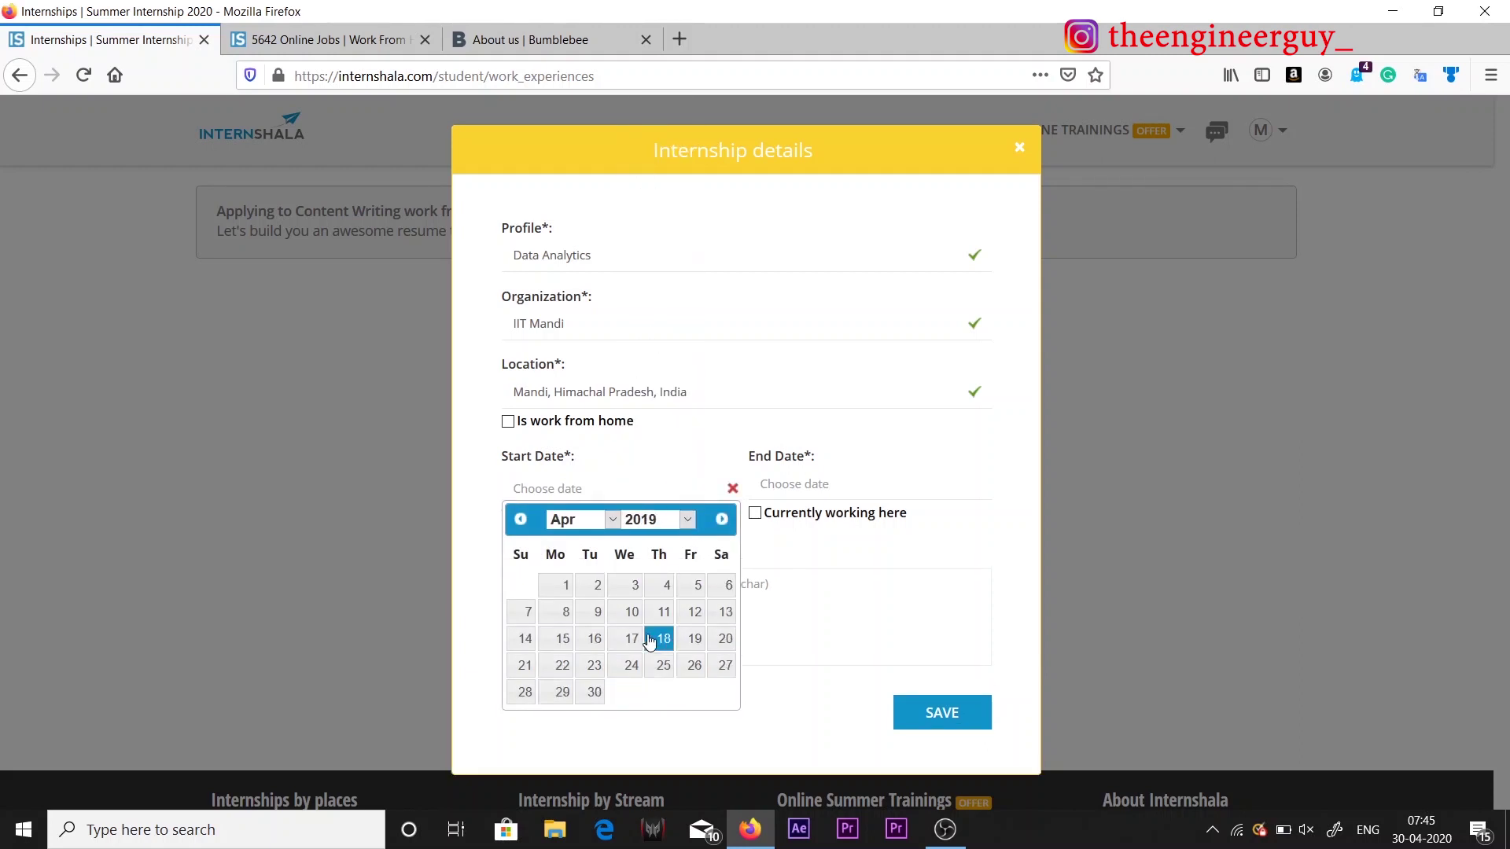
click(587, 521)
click(593, 329)
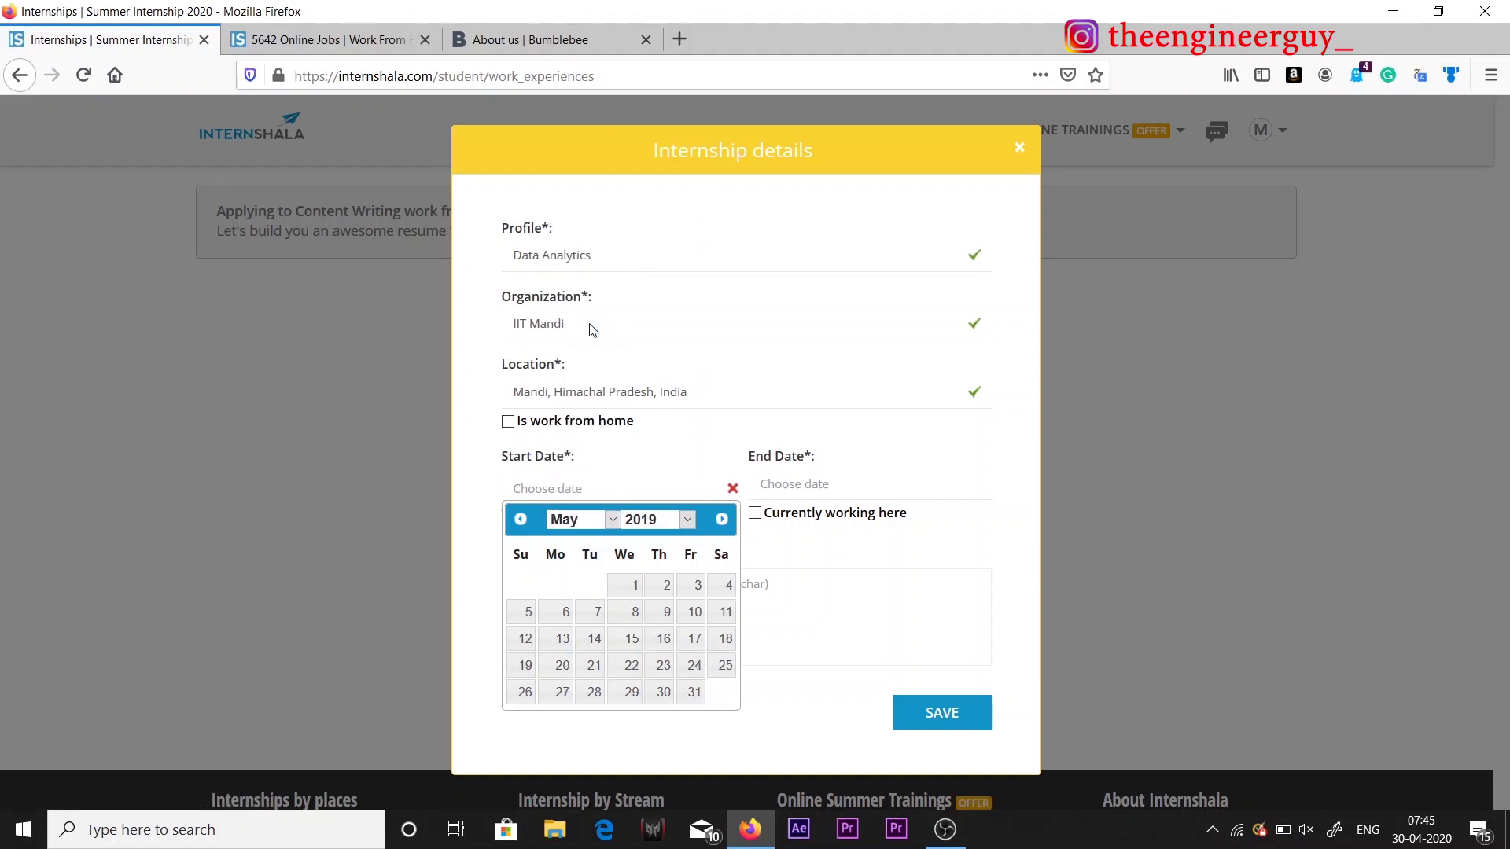
click(696, 615)
Step: Set the past internship's end date to 2019-07-10 and save the entry with the description left blank
click(875, 482)
click(908, 519)
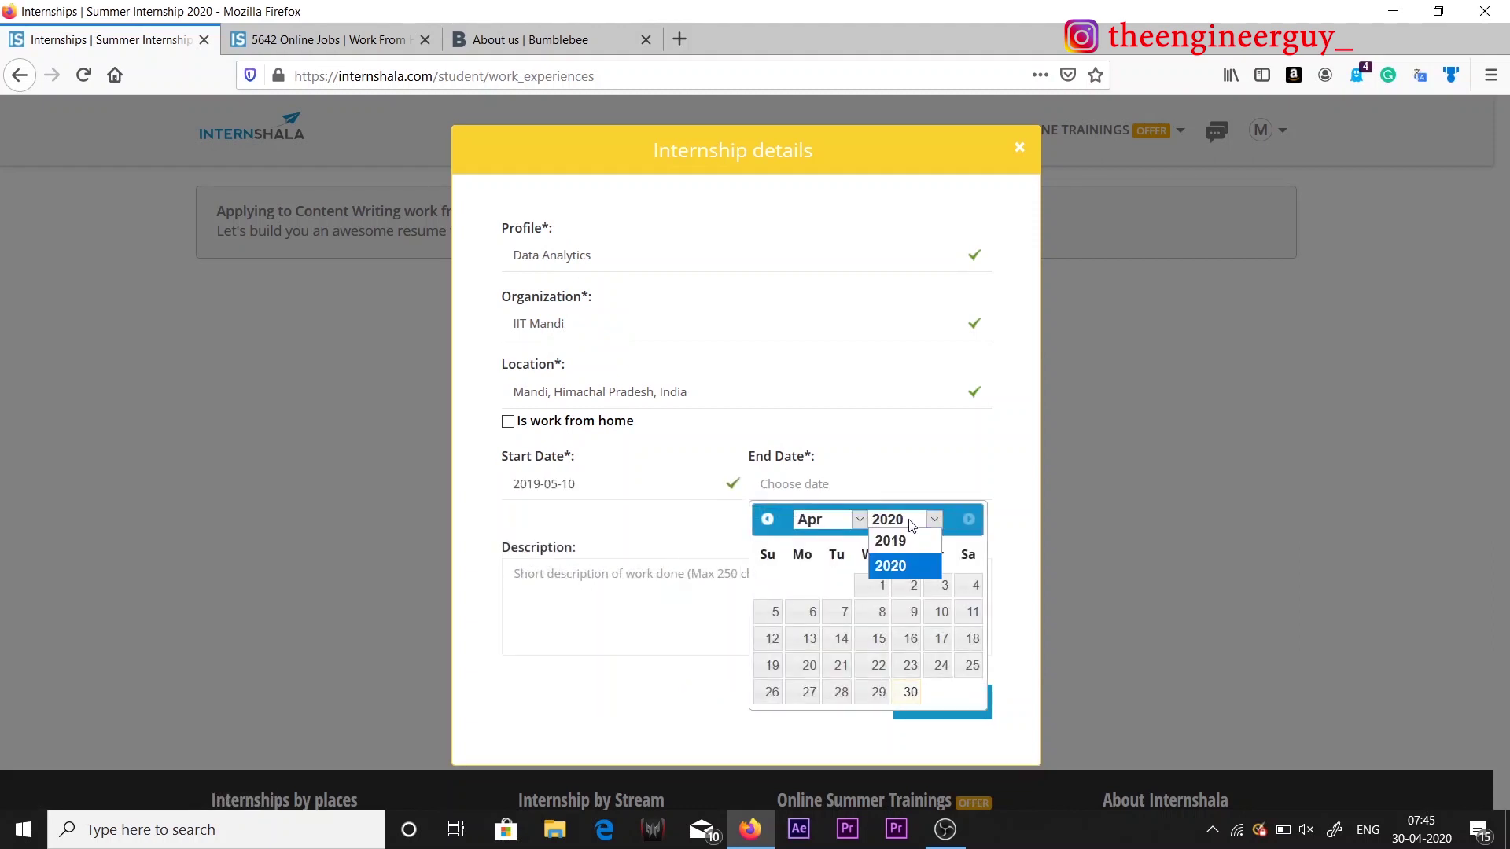
click(903, 541)
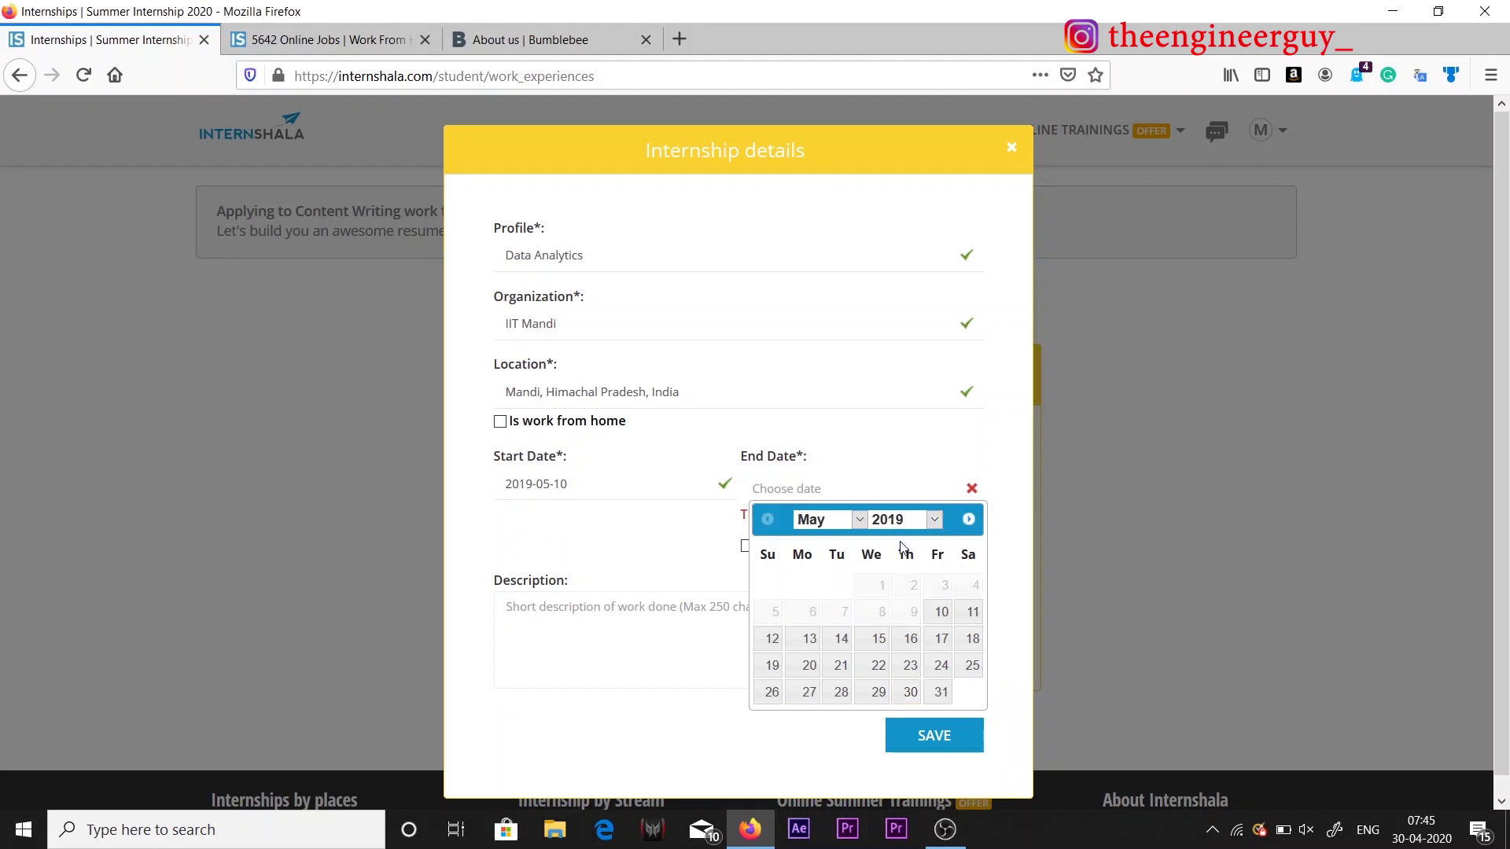
click(852, 523)
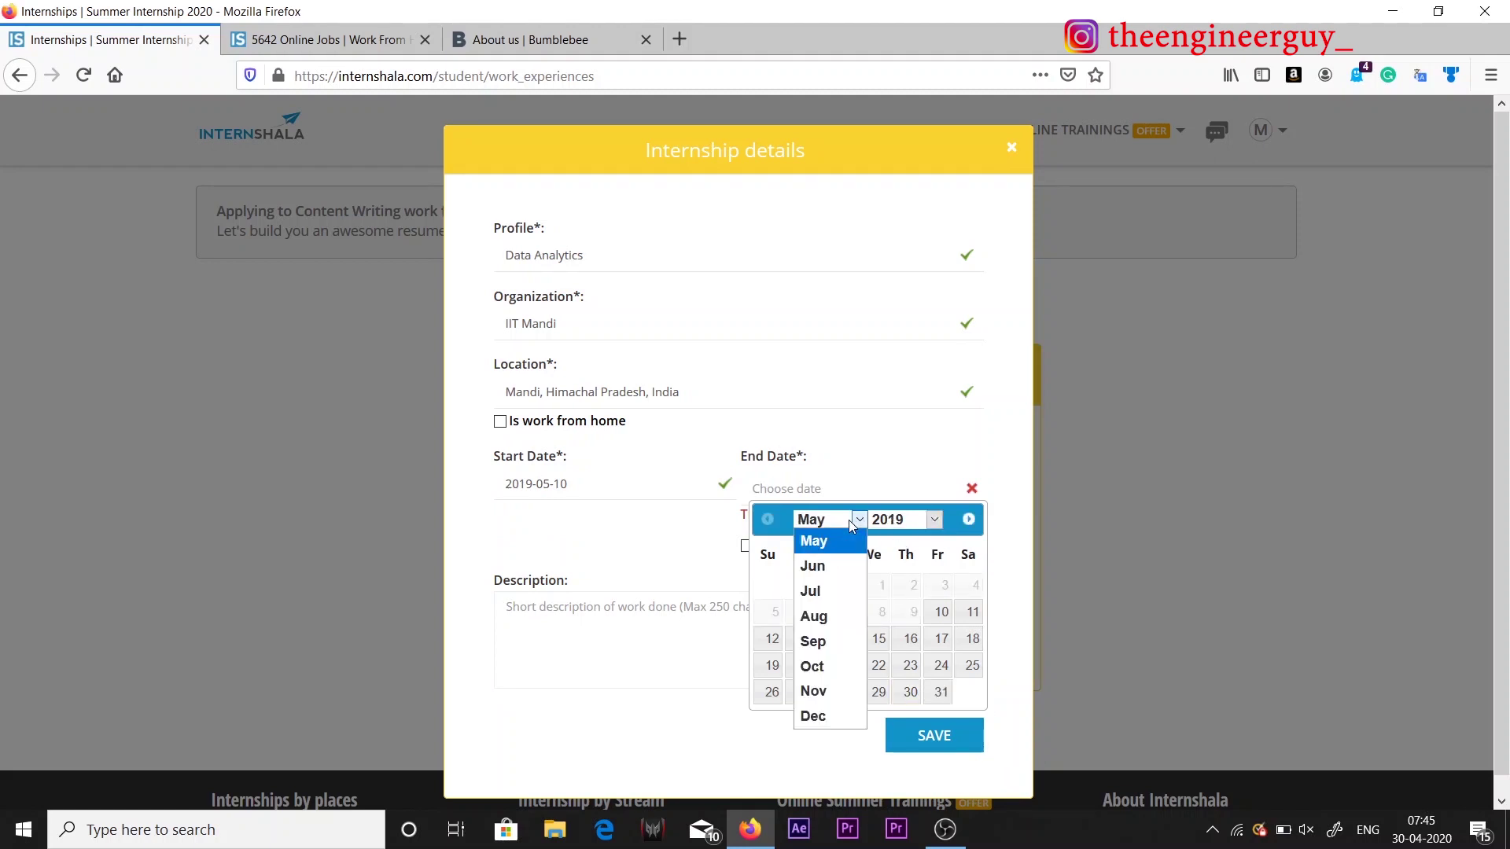
click(843, 601)
click(879, 614)
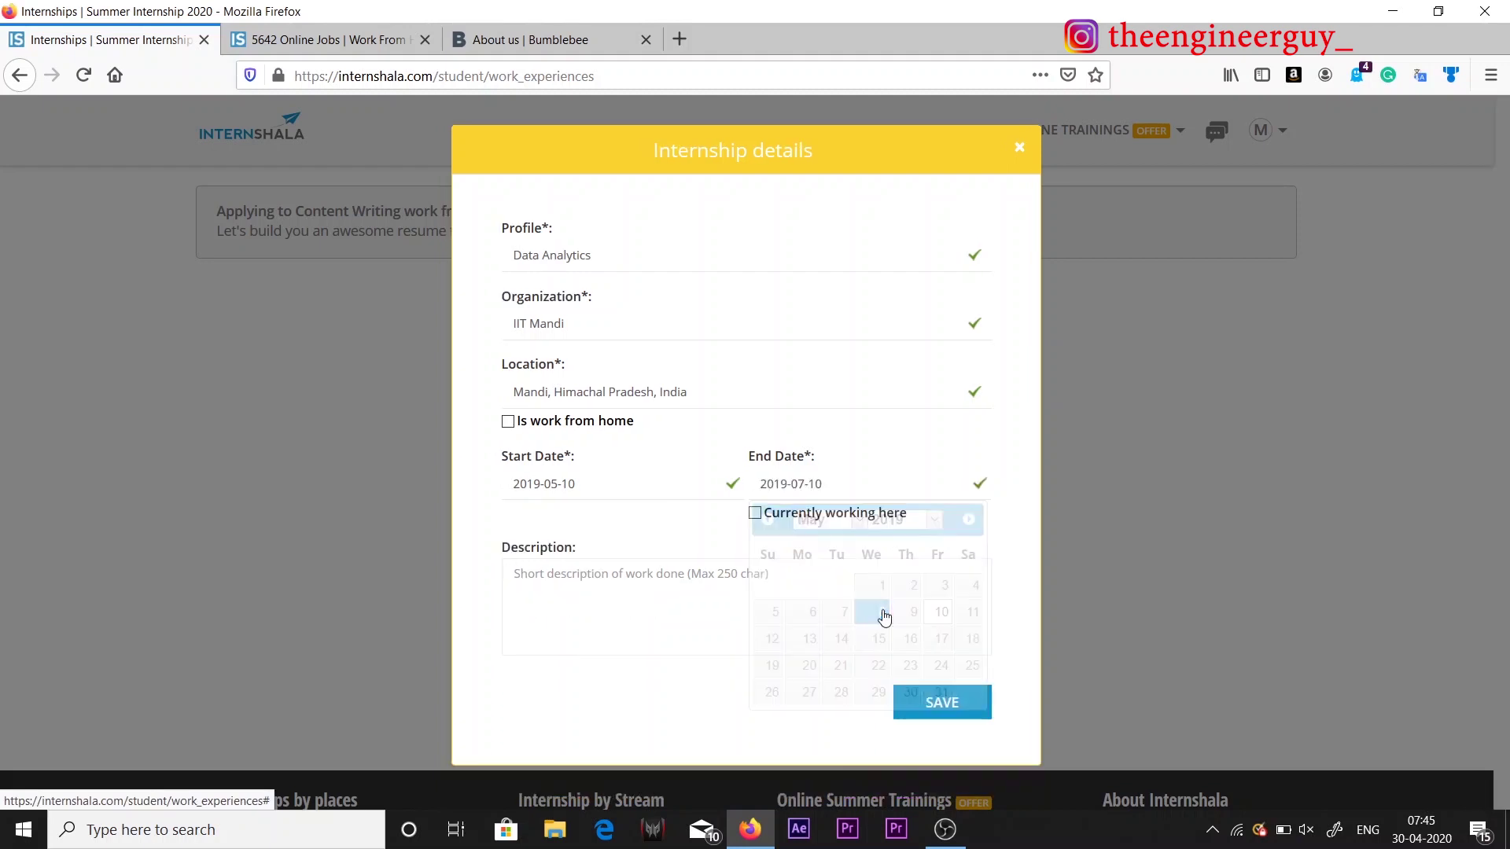
click(645, 591)
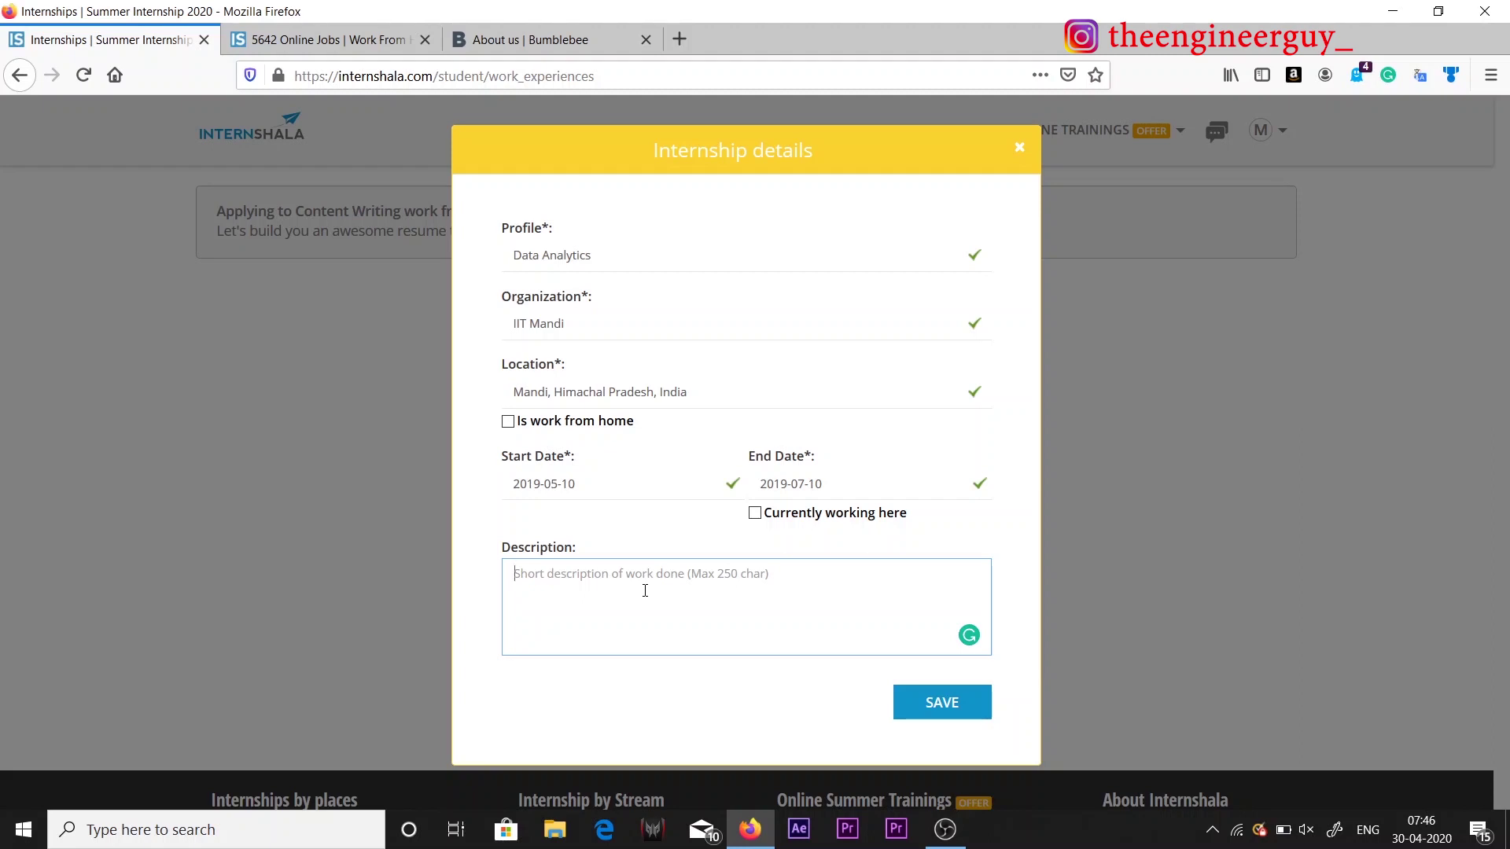
click(936, 701)
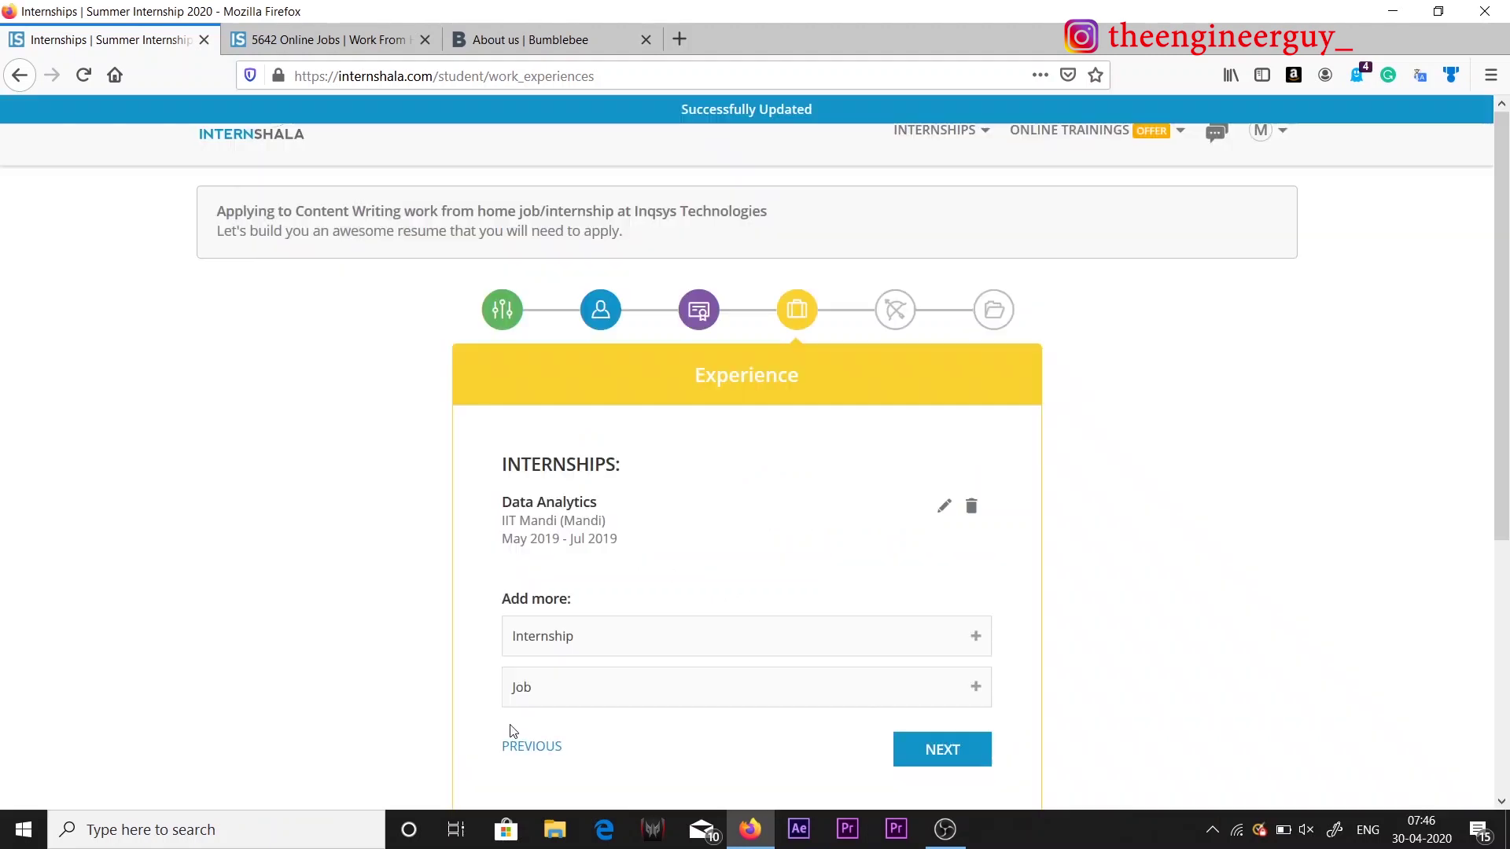
Step: Check the blank forms for another internship and for a job, close both without adding anything, and proceed to Other Experience
scroll(513, 732, down, 2)
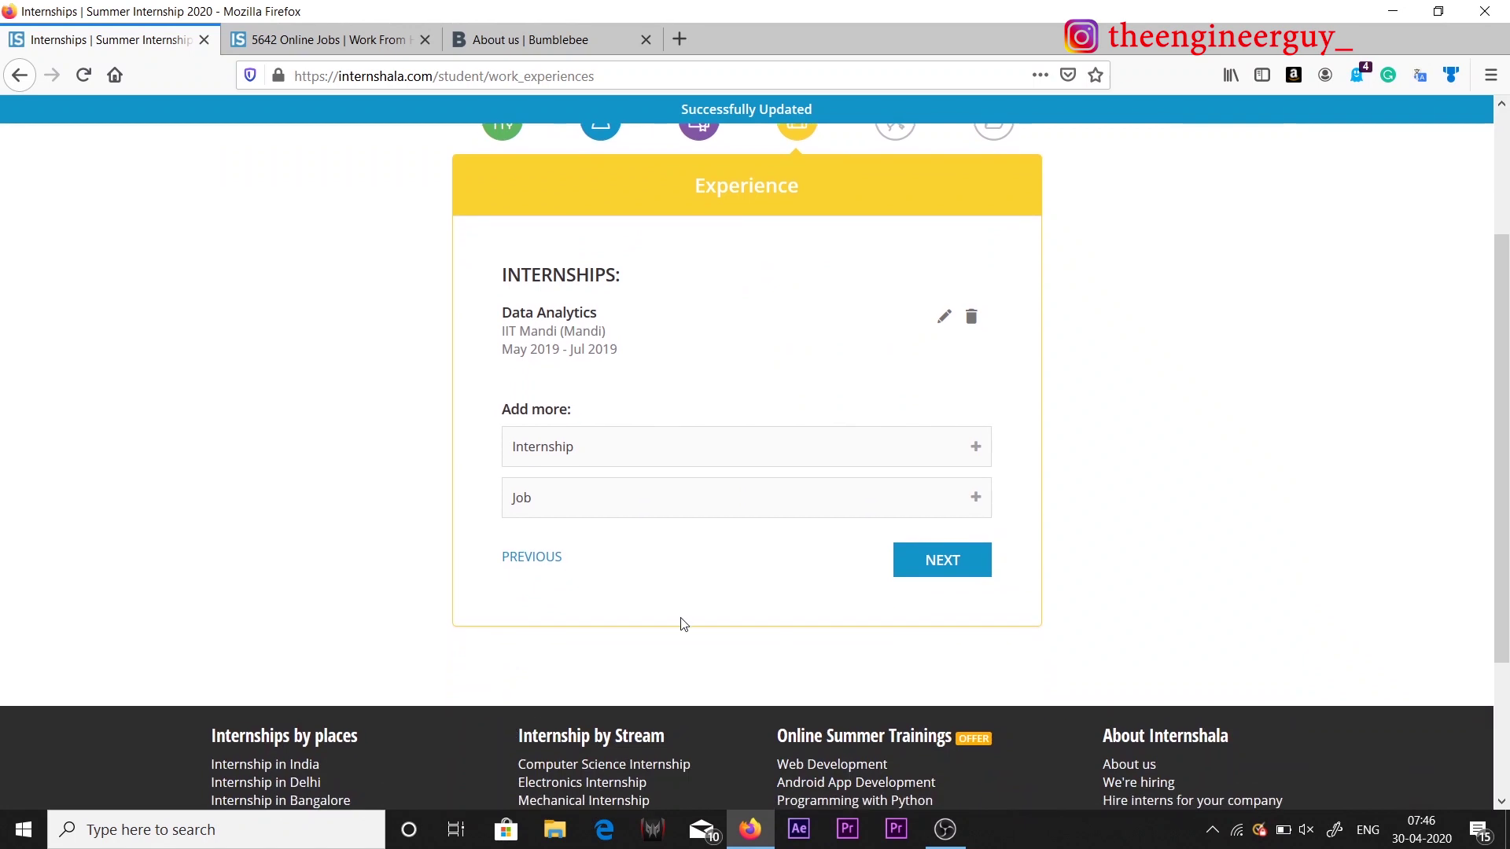
click(979, 447)
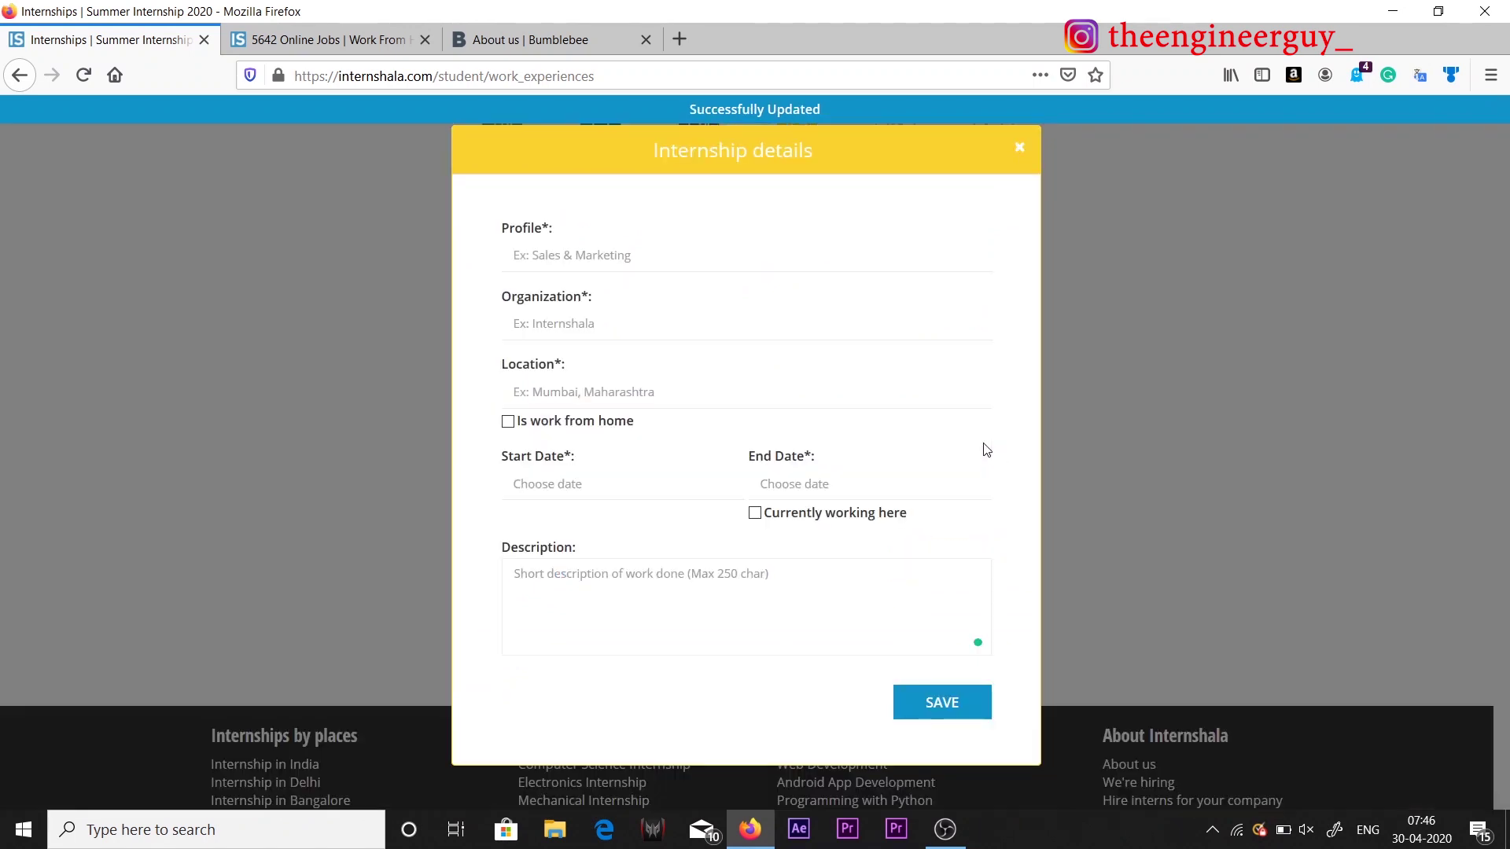
click(1019, 148)
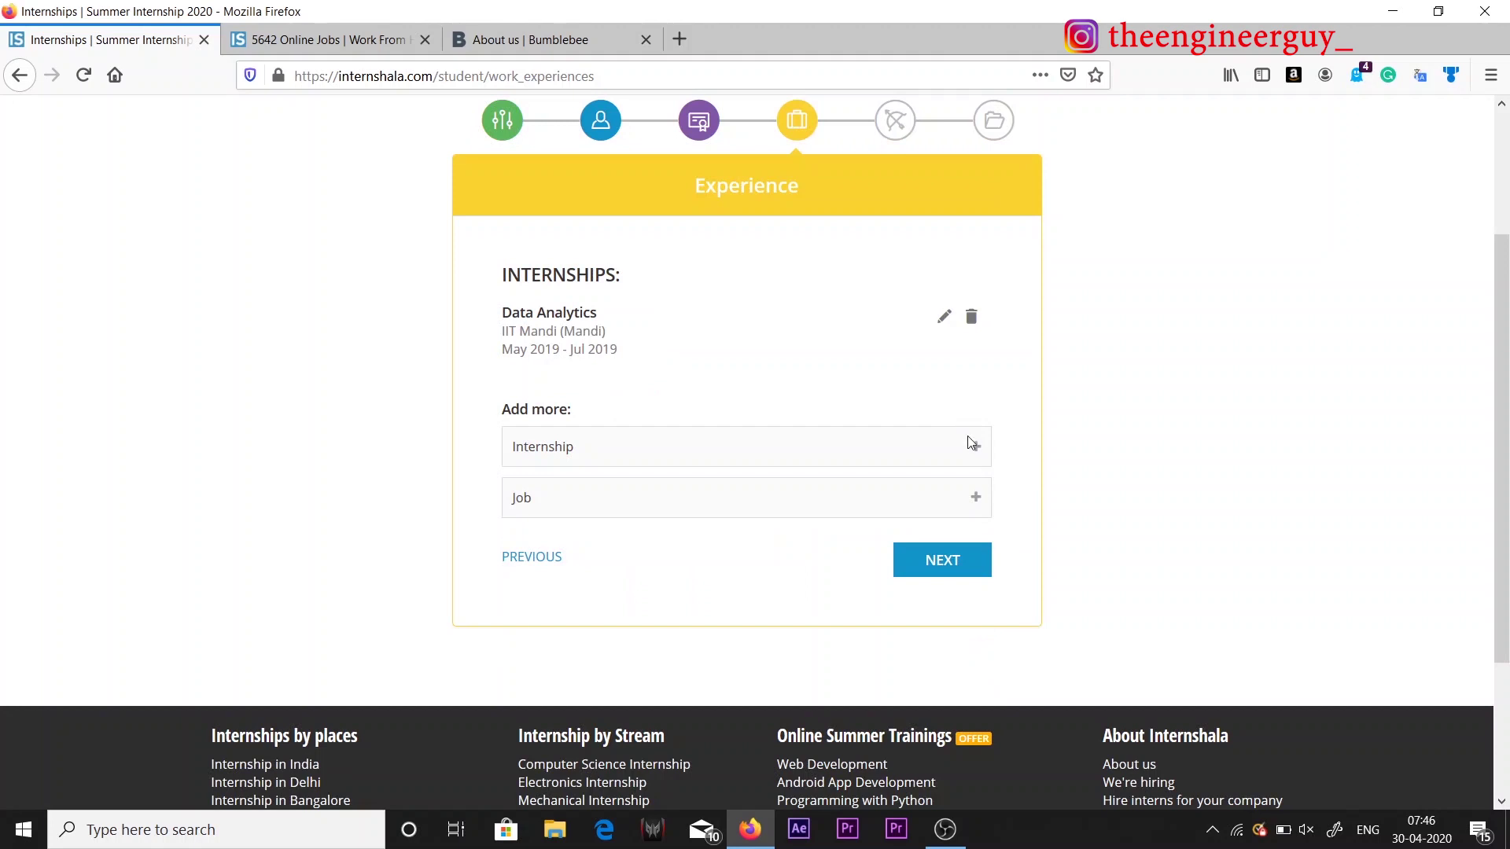
click(976, 497)
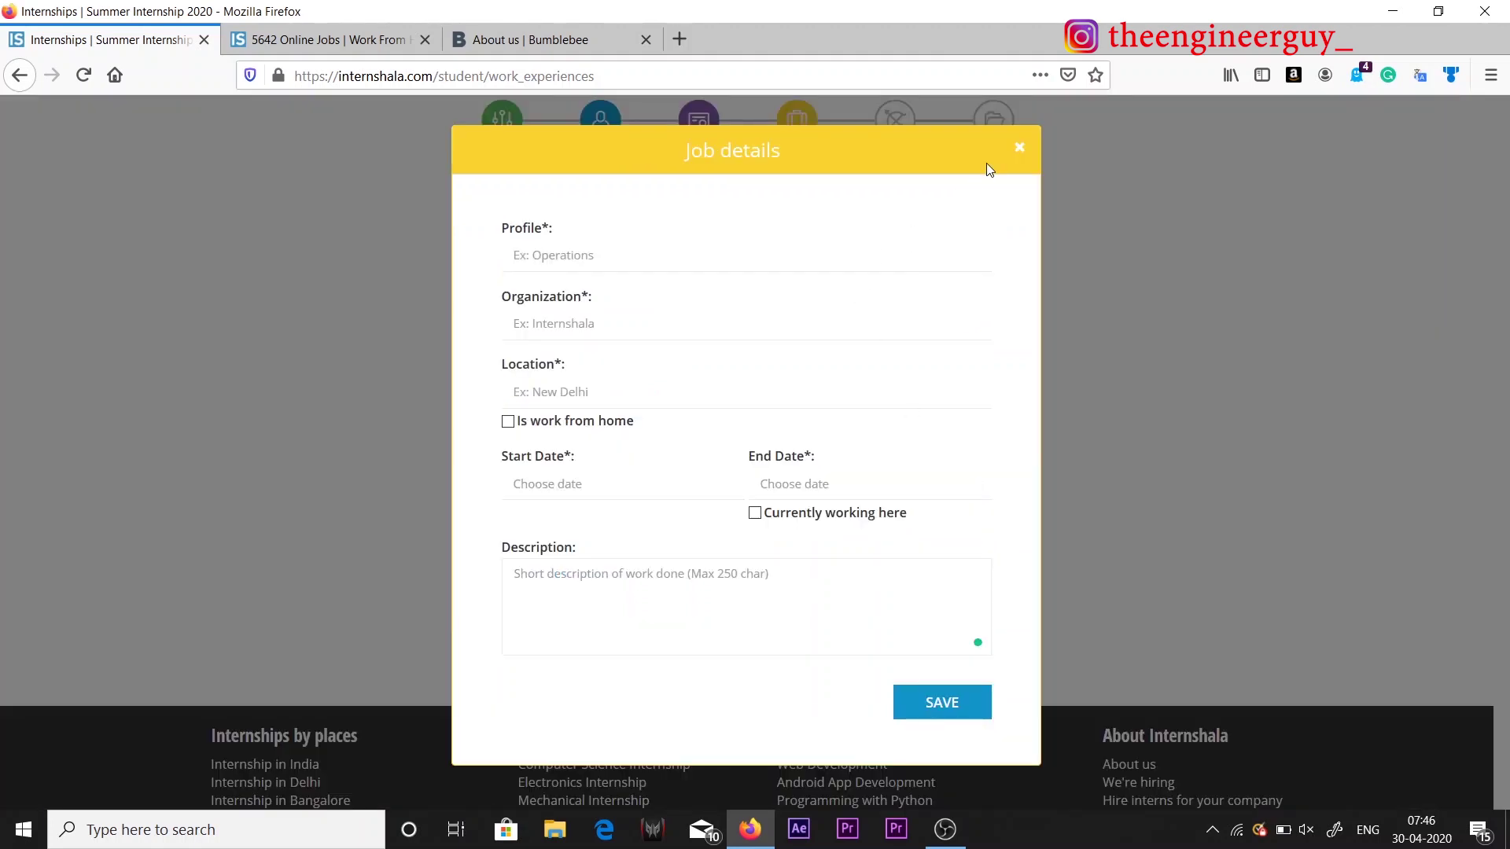
click(1021, 150)
click(932, 566)
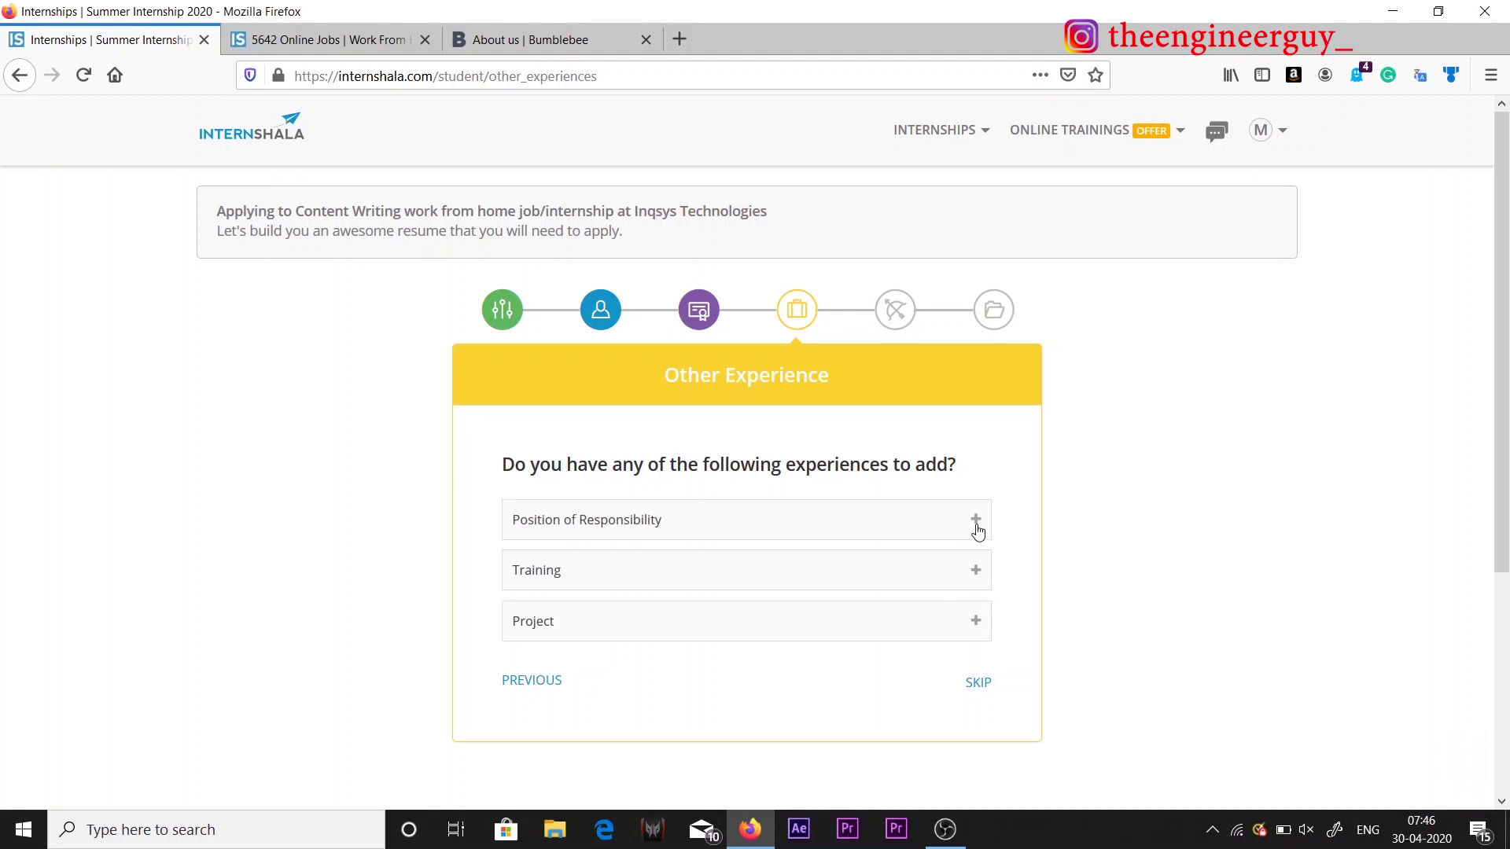
Step: Check the blank Training and Project forms, close them without adding anything, and skip Other Experience to reach Skills
click(977, 574)
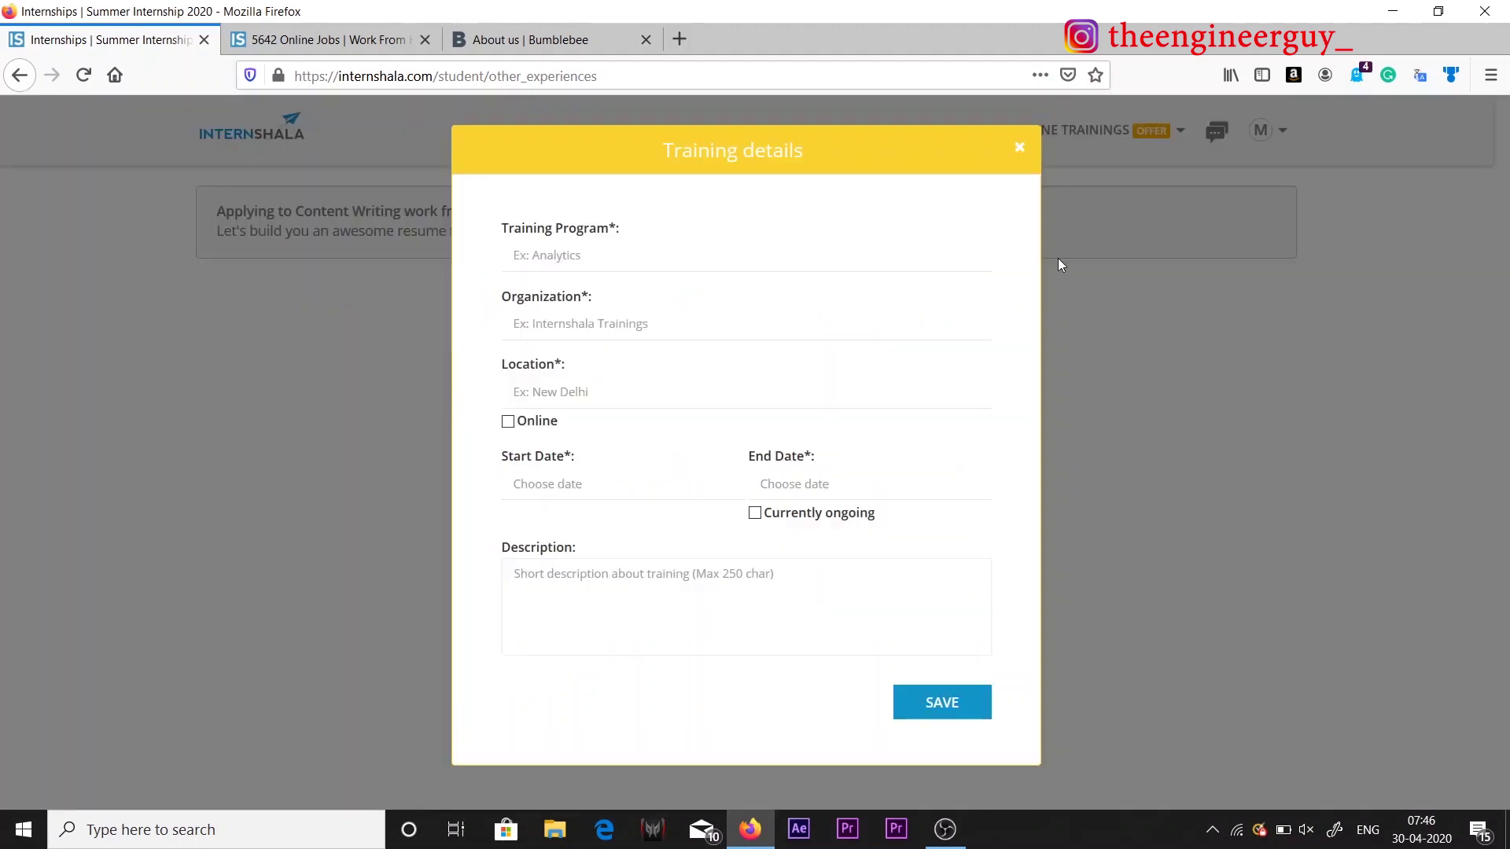
click(1019, 148)
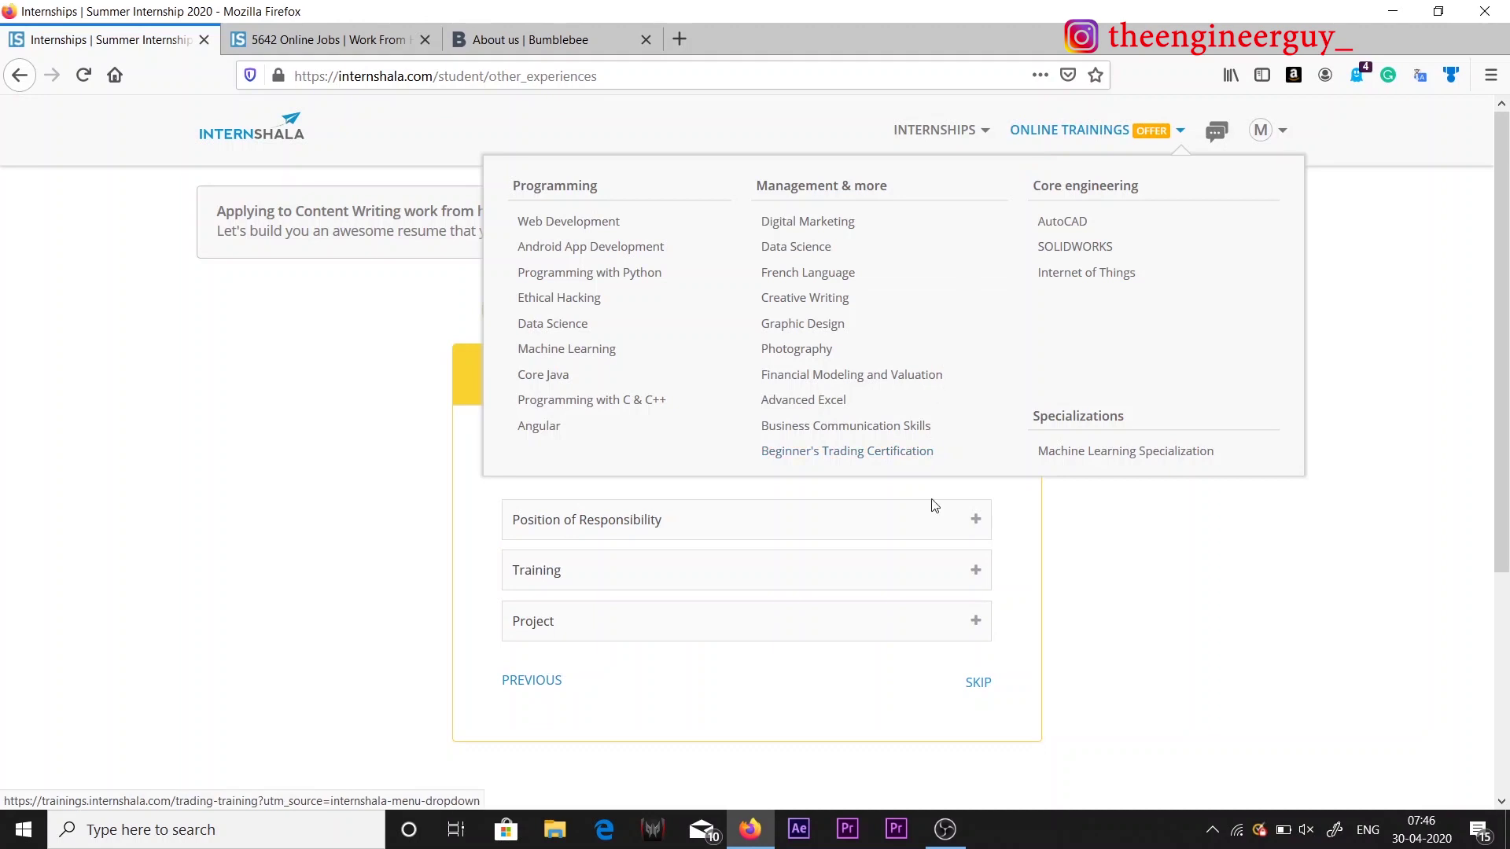
click(976, 623)
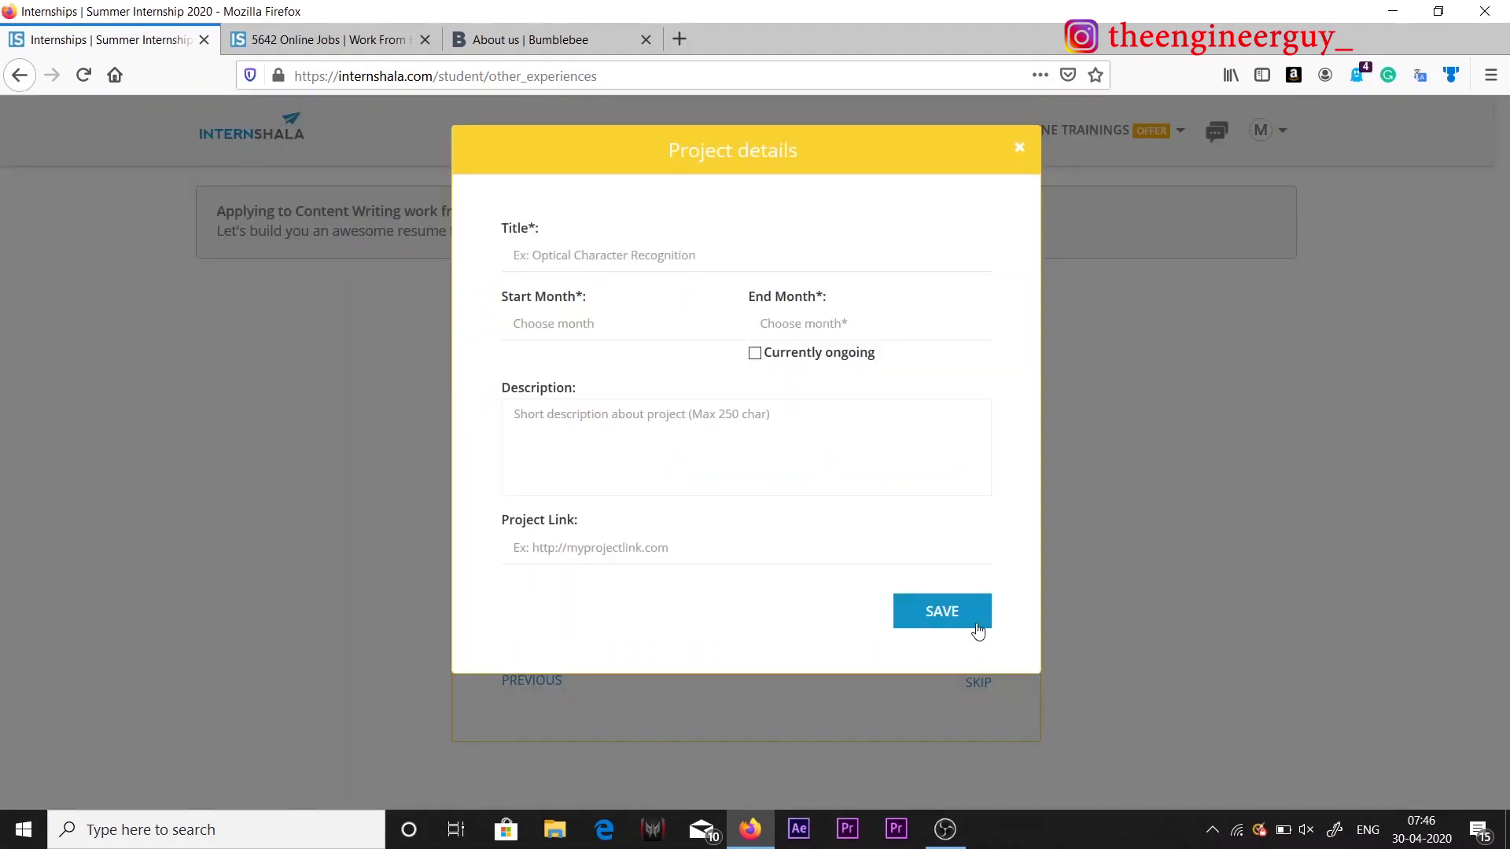
click(1020, 151)
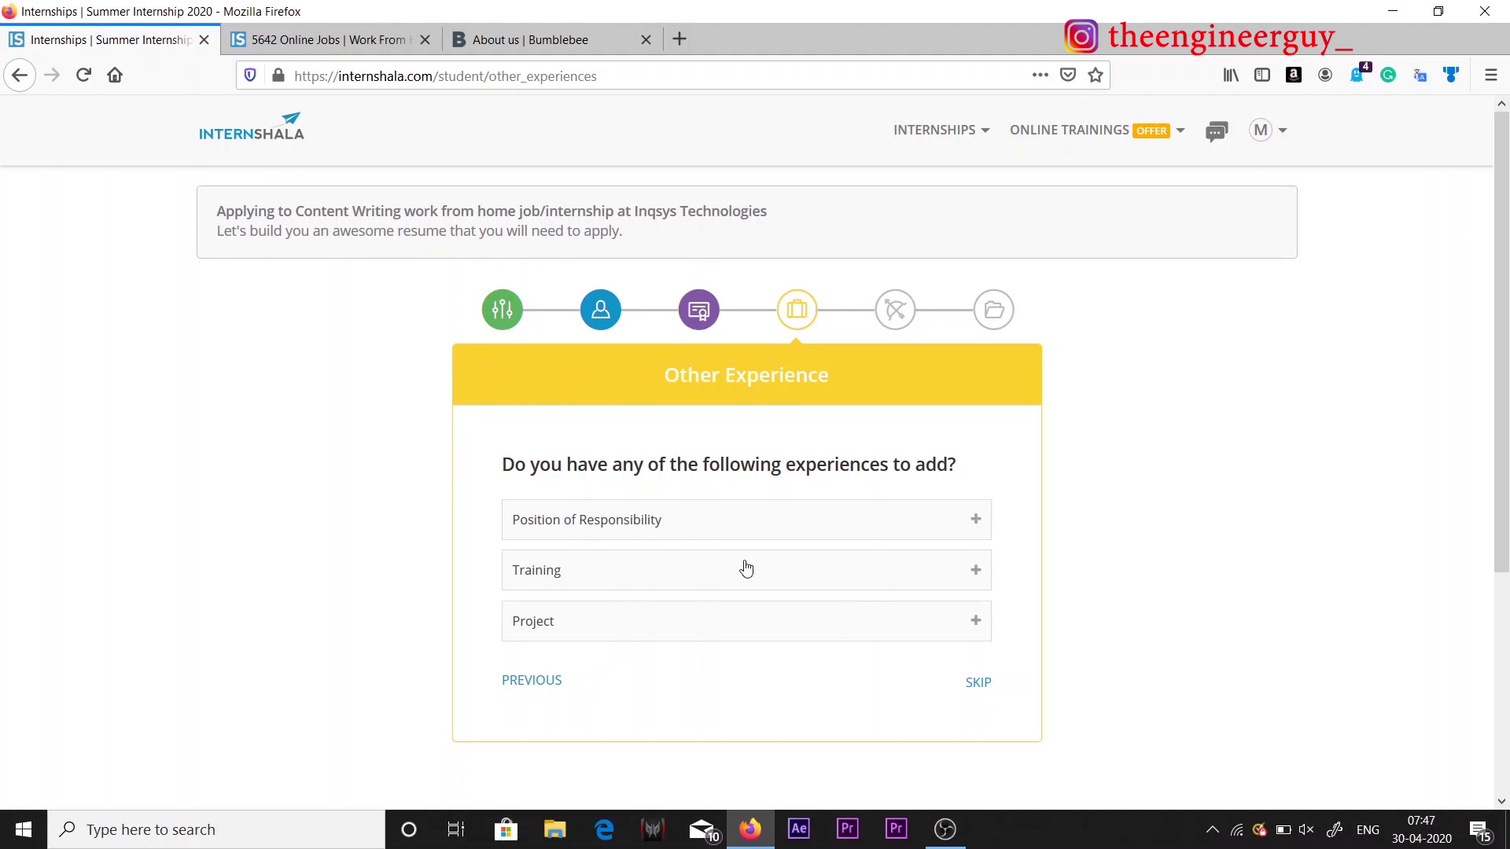
scroll(892, 712, down, 1)
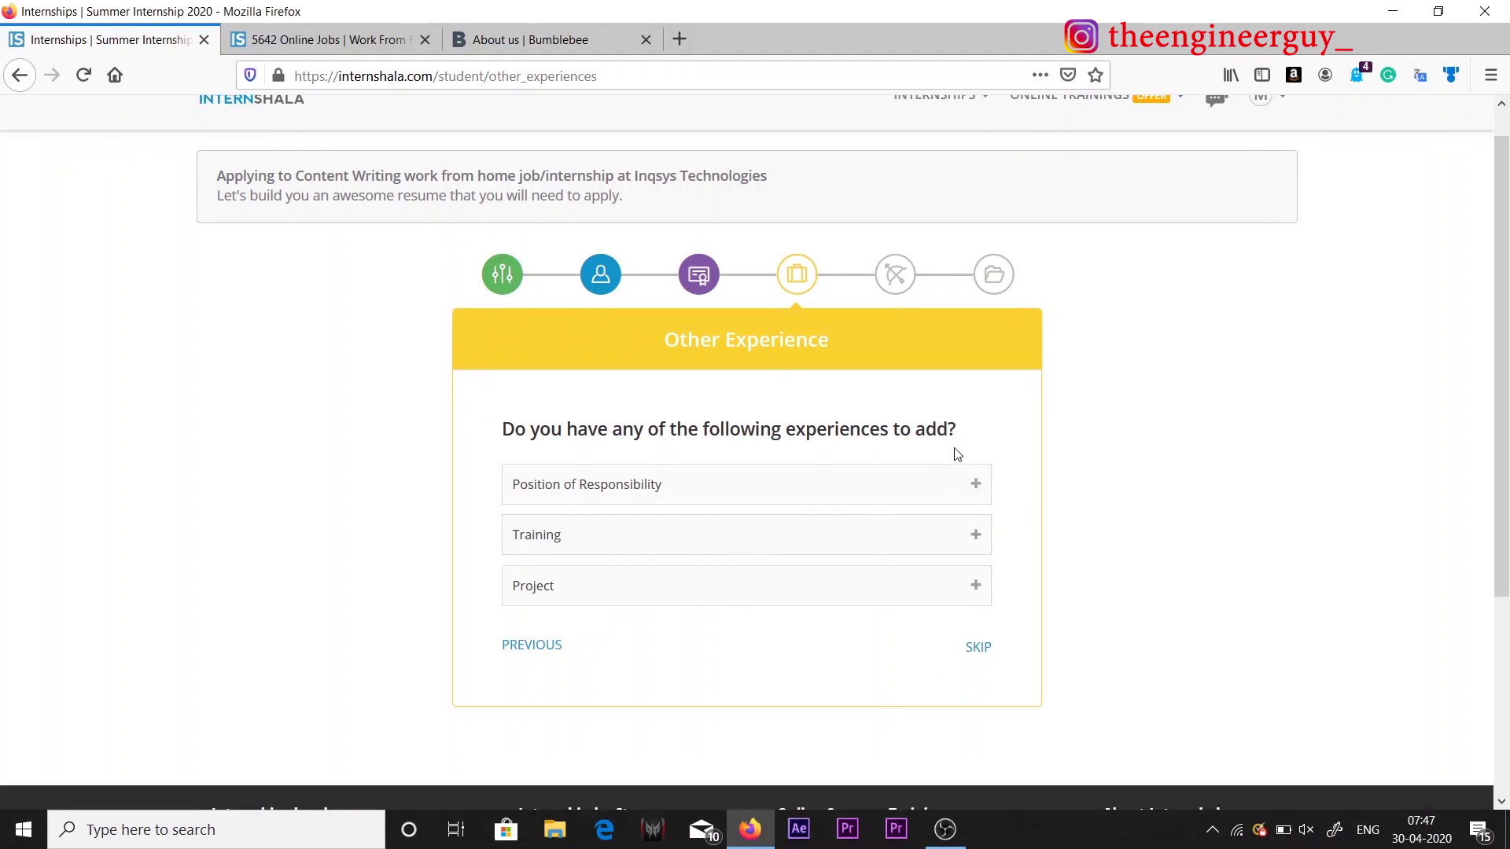
click(977, 653)
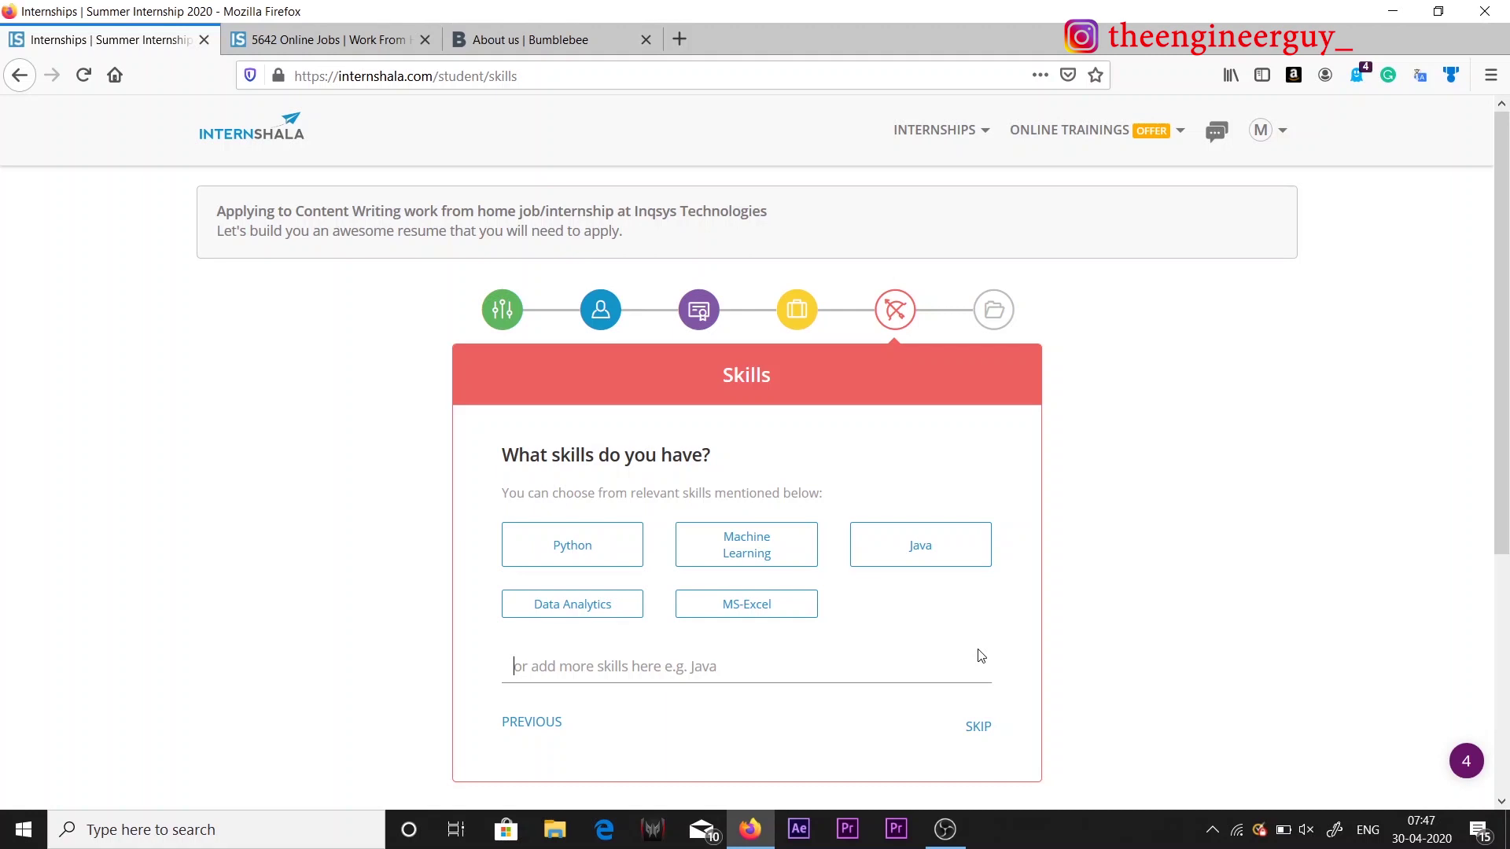
scroll(981, 655, down, 1)
click(550, 468)
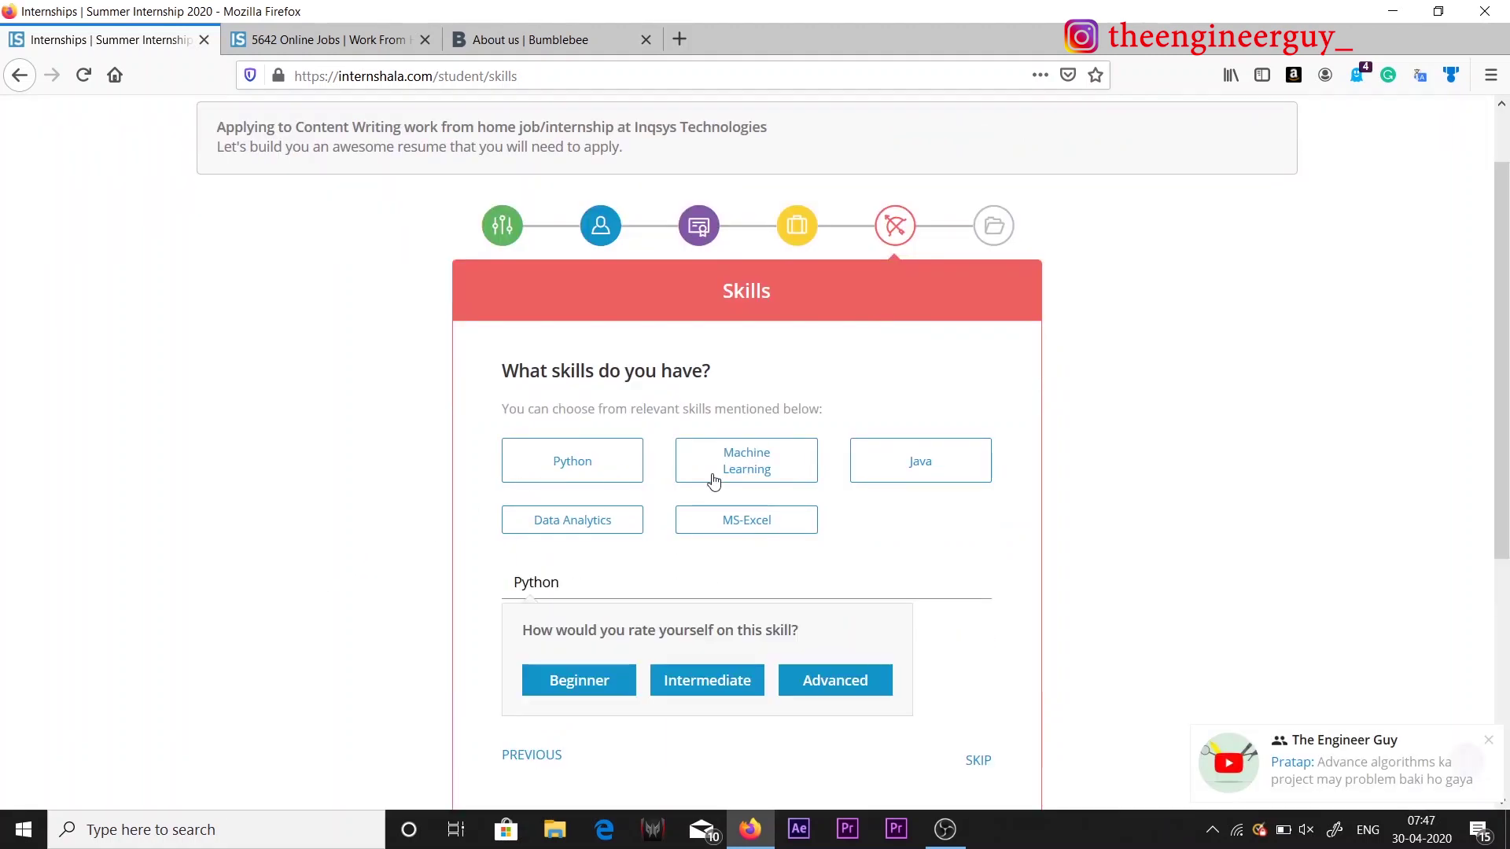
click(774, 476)
click(884, 475)
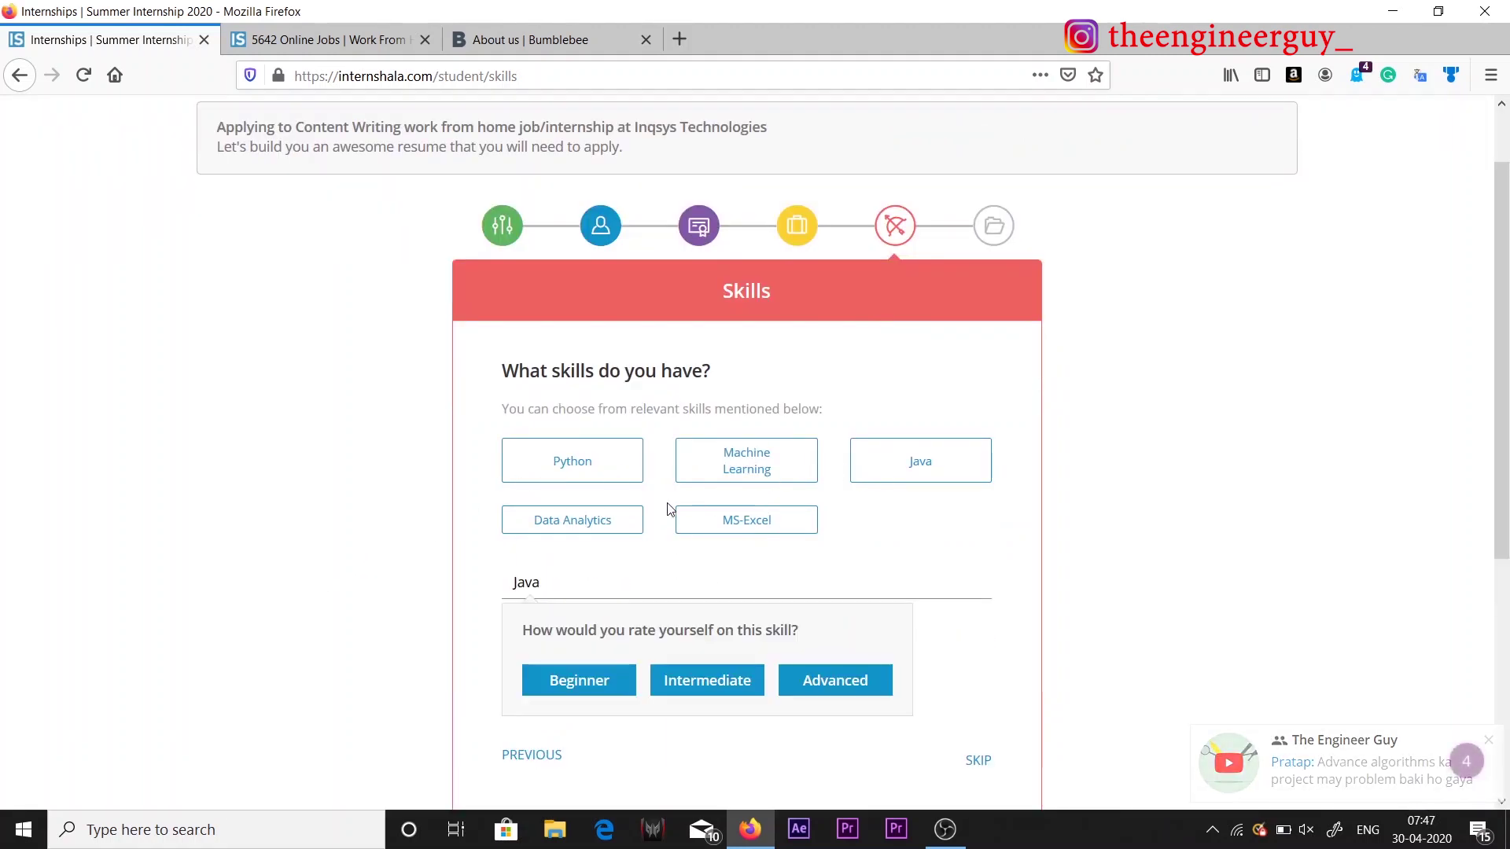
click(574, 522)
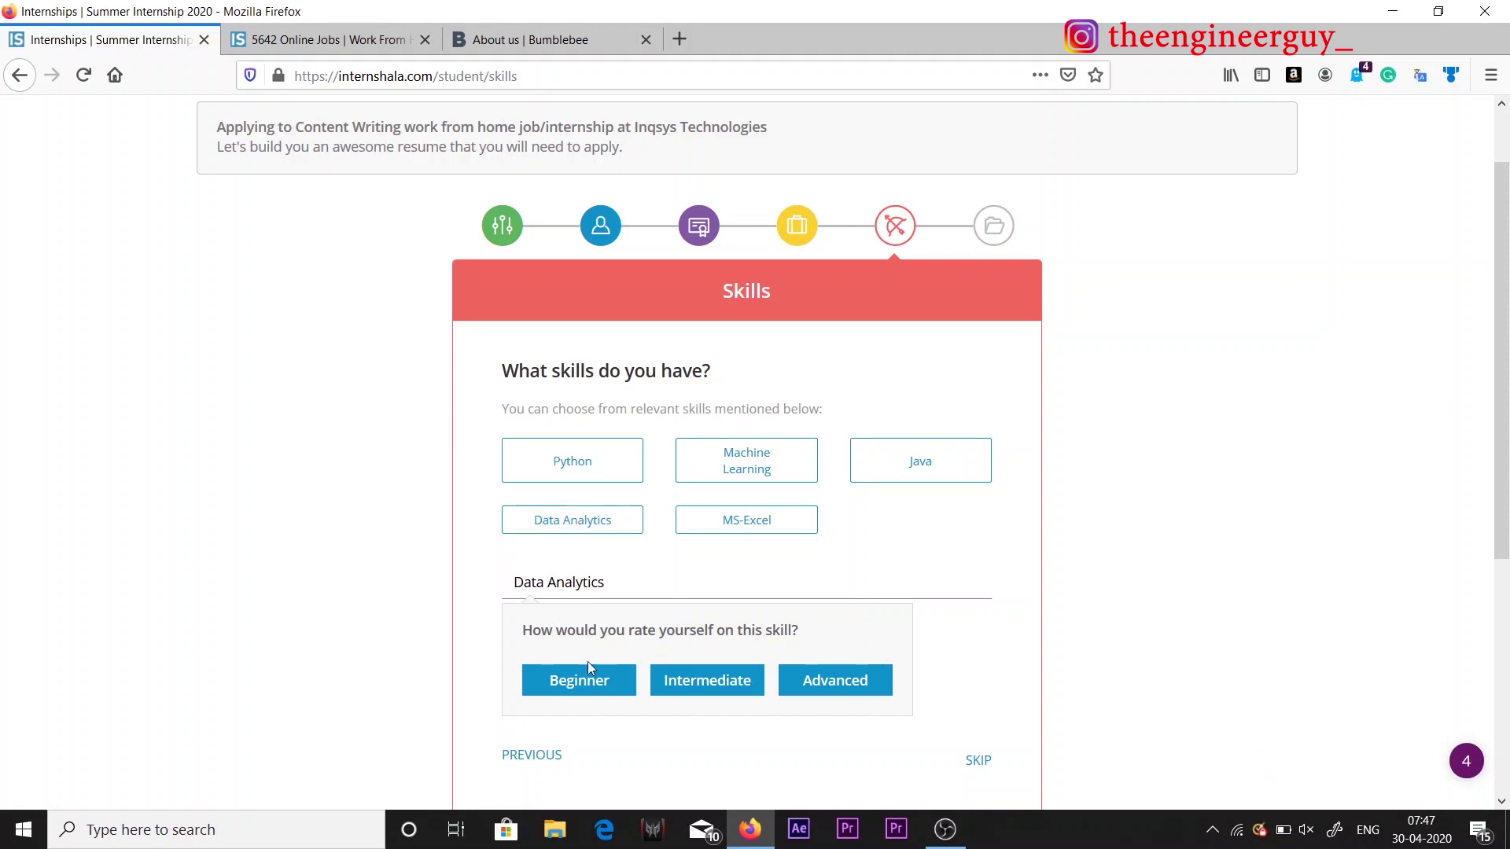
Step: Add the suggested skills Python and Machine Learning, each rated Intermediate
click(554, 464)
click(712, 678)
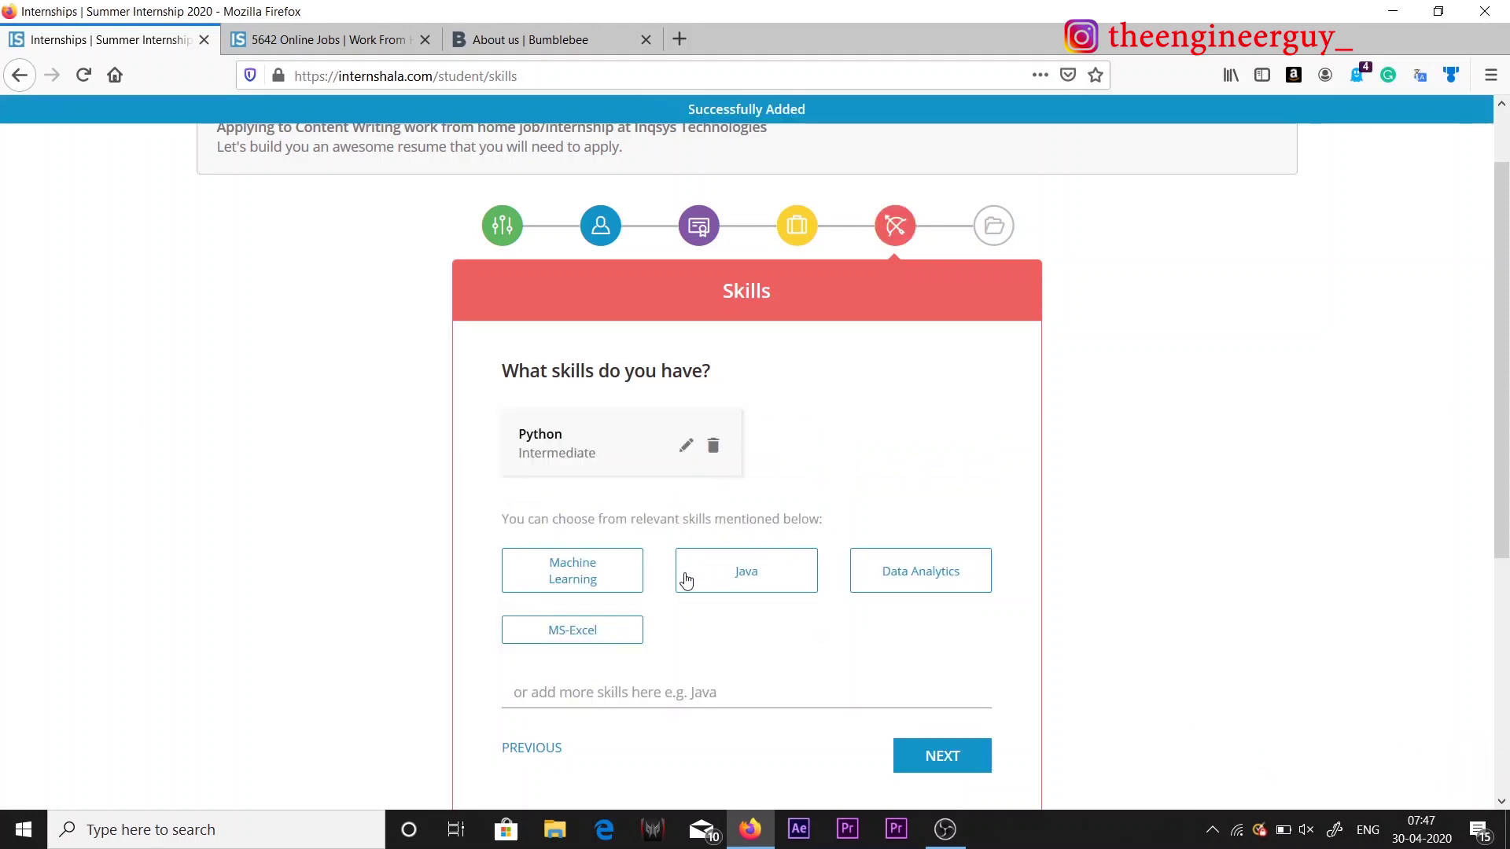
click(641, 584)
scroll(725, 674, down, 3)
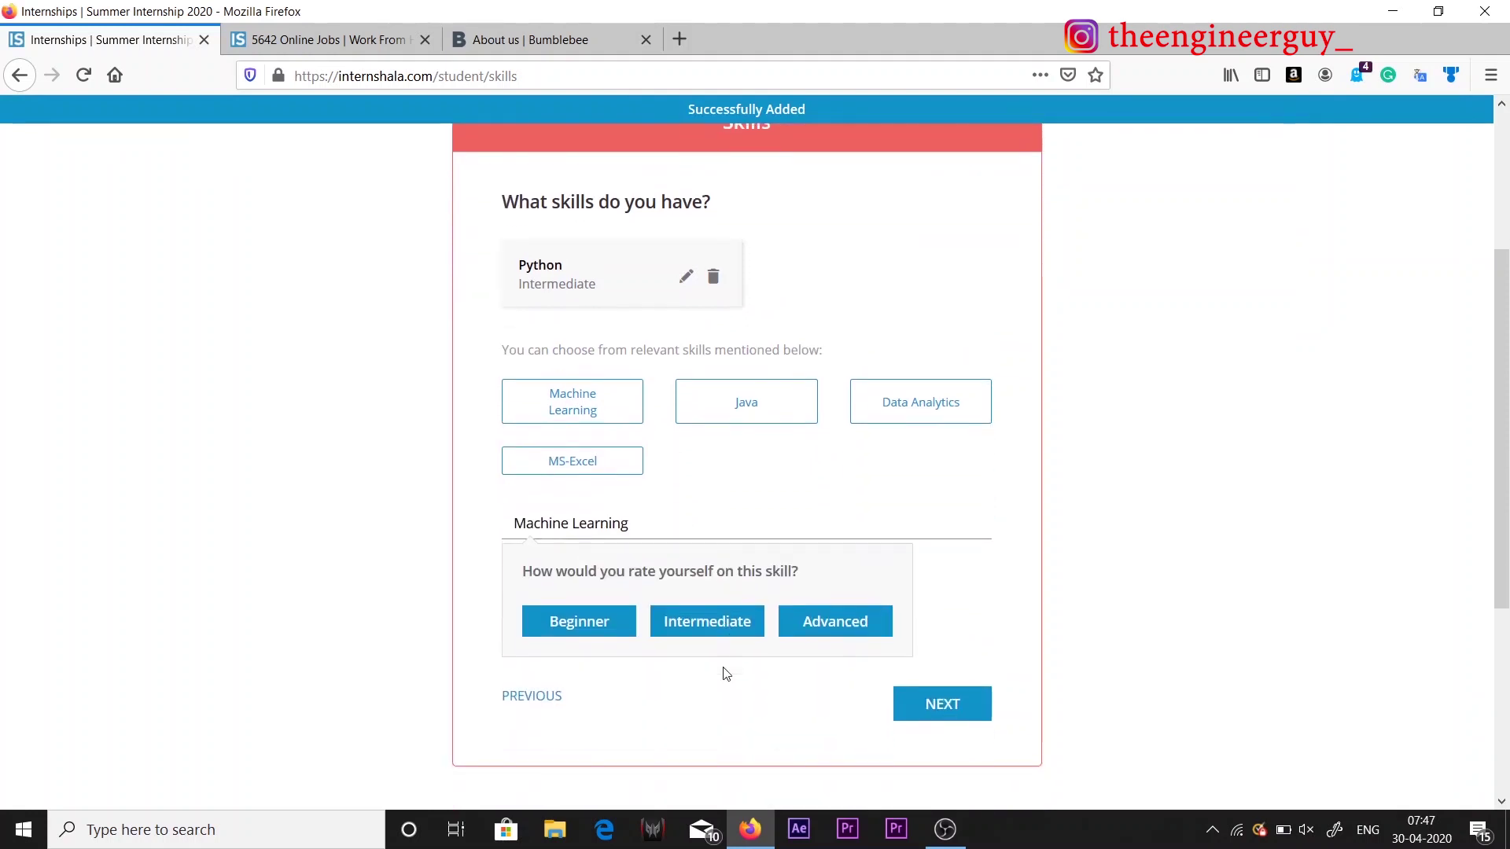
click(725, 587)
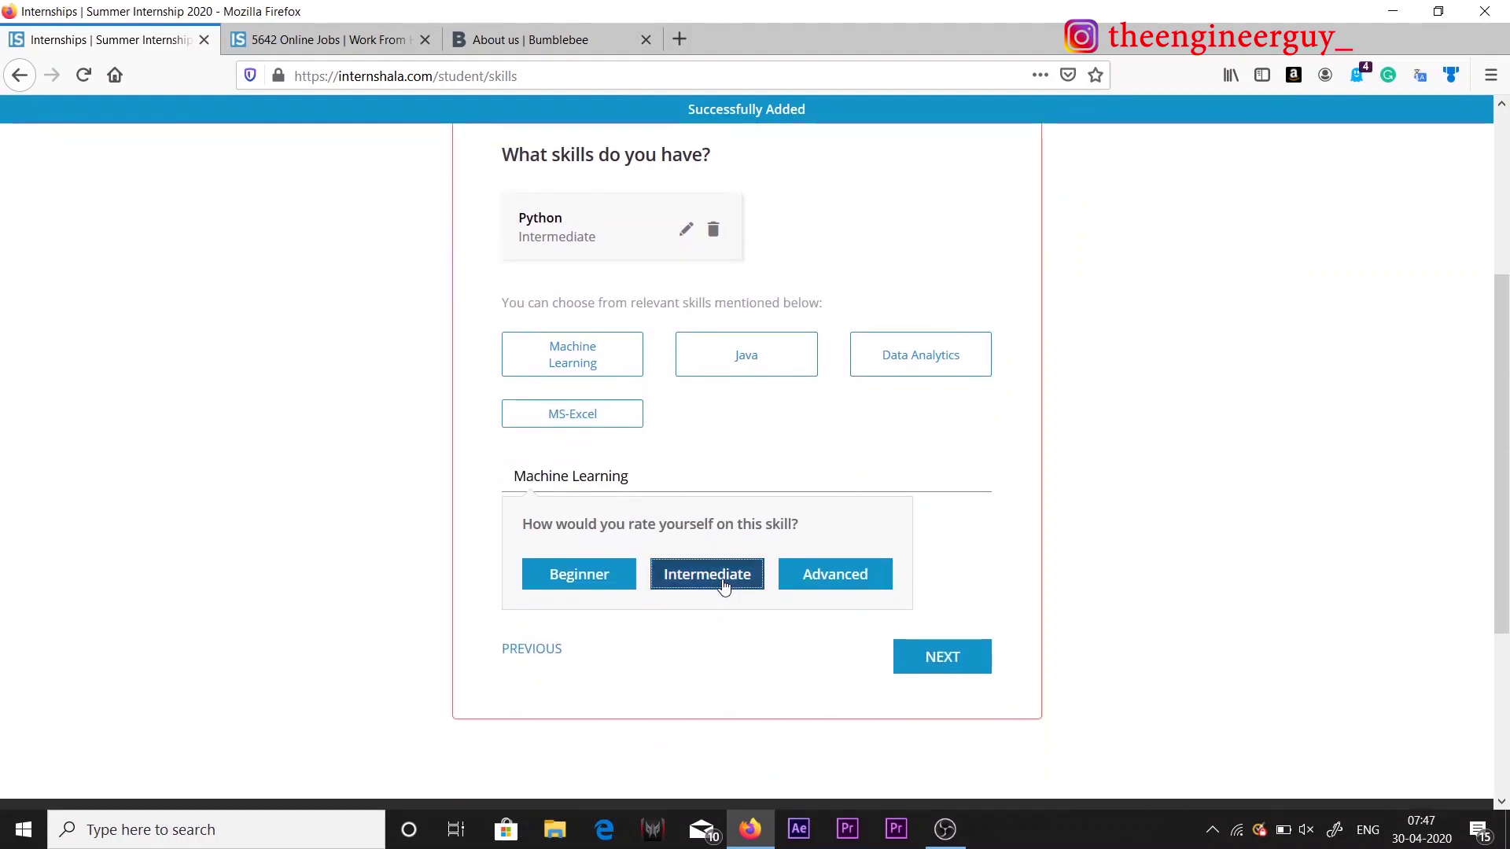
Step: Add C++ Programming as a further skill with the rating Intermediate
click(617, 410)
text(c++)
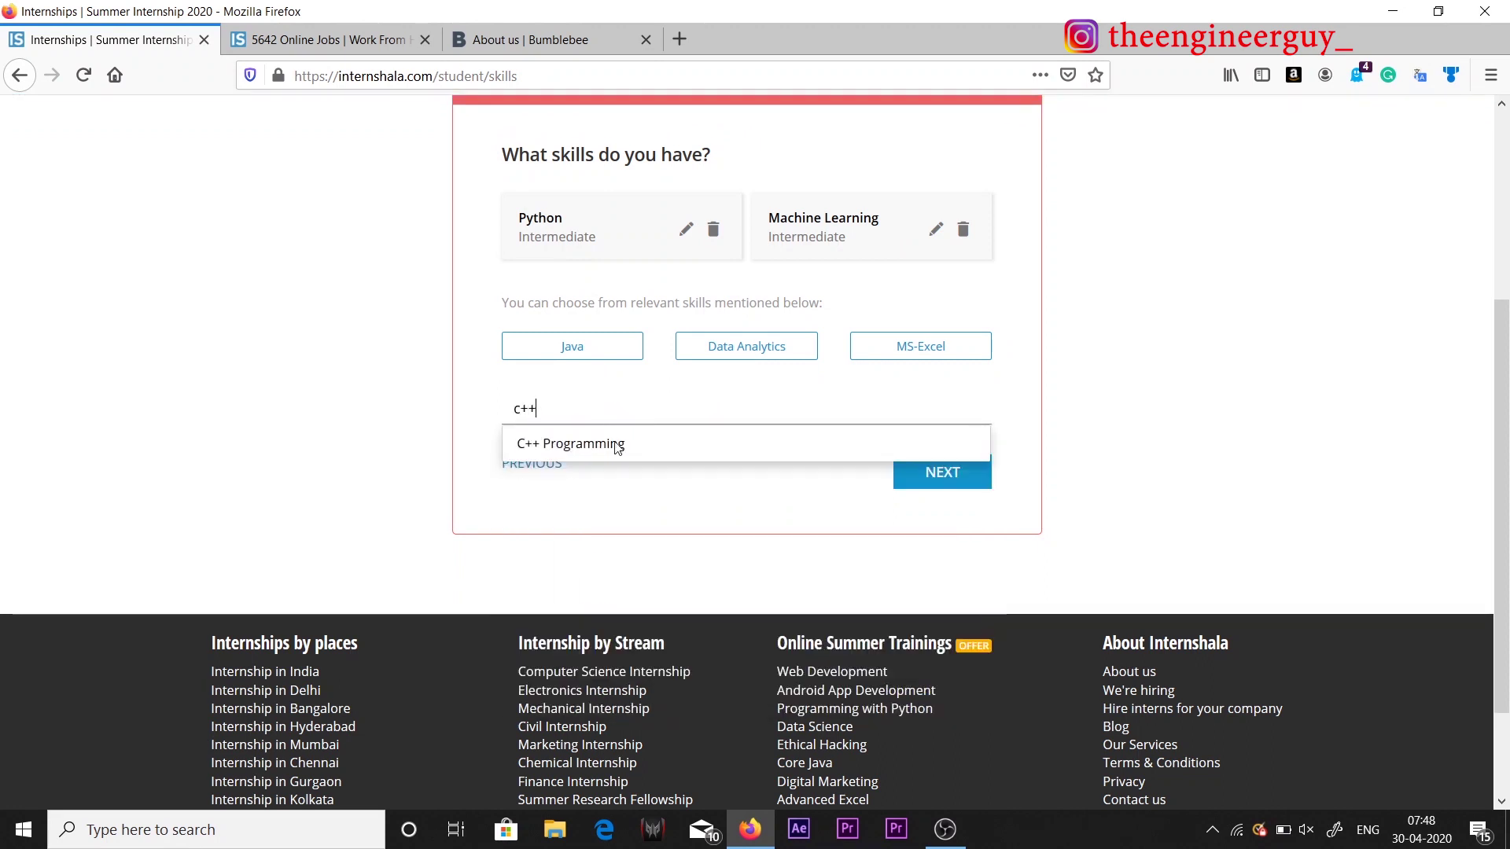
click(618, 445)
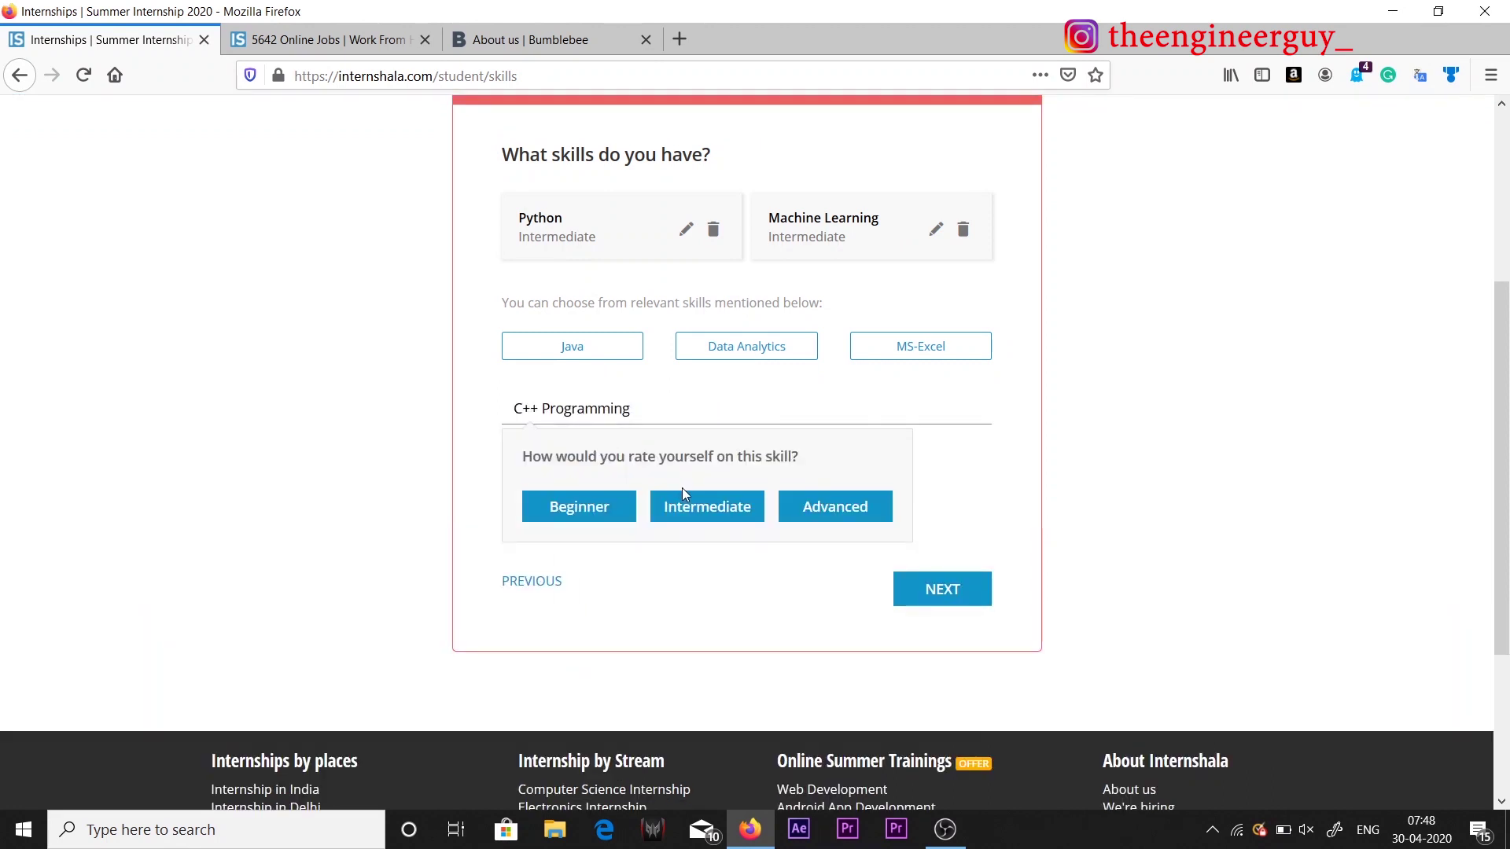
click(704, 507)
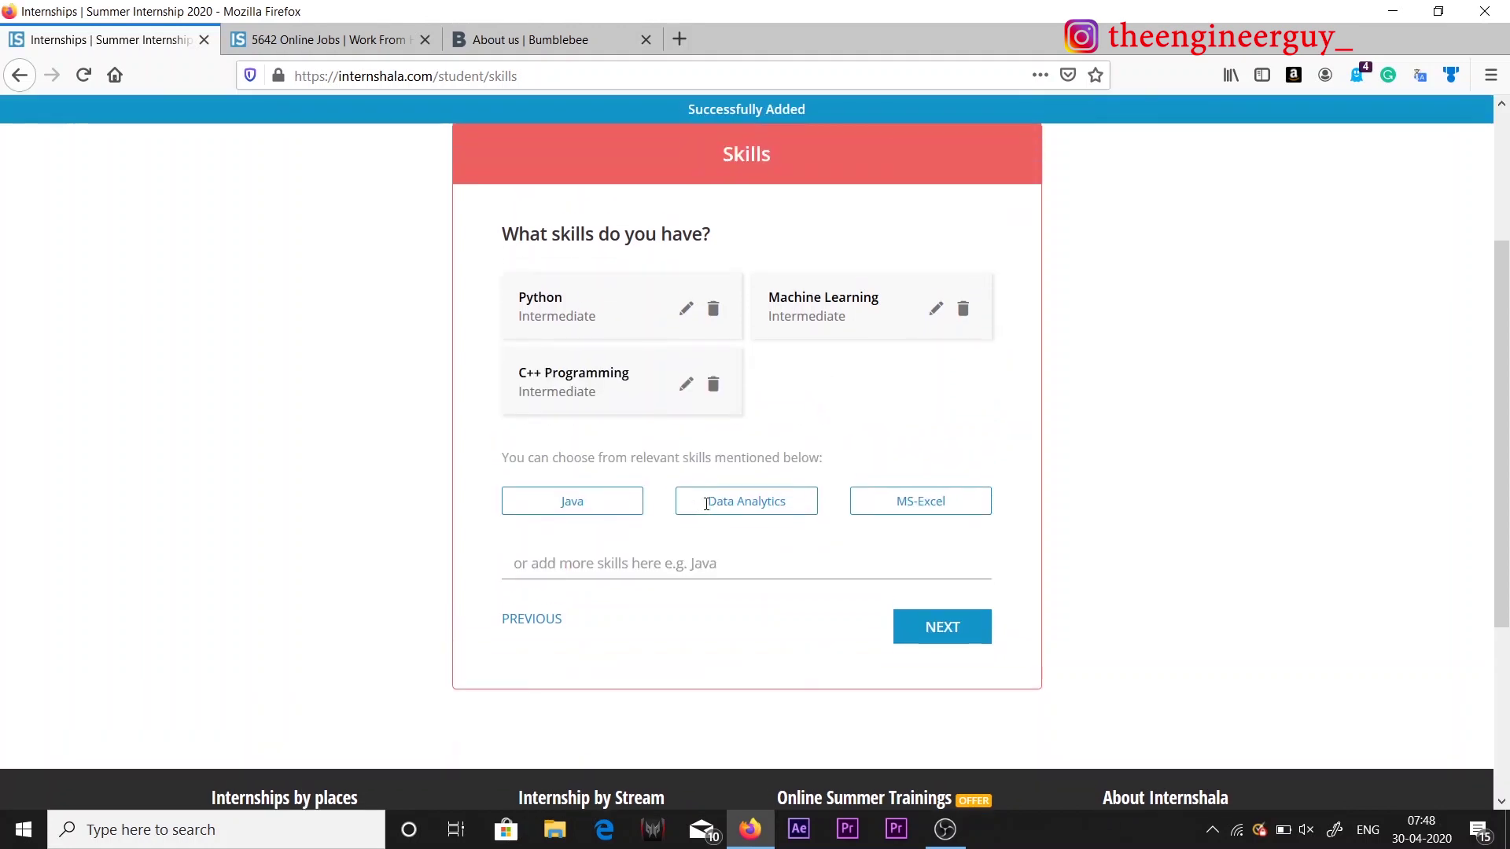
Step: Add the suggested skill Data Analytics rated Advanced and proceed to the Work Samples section
click(760, 502)
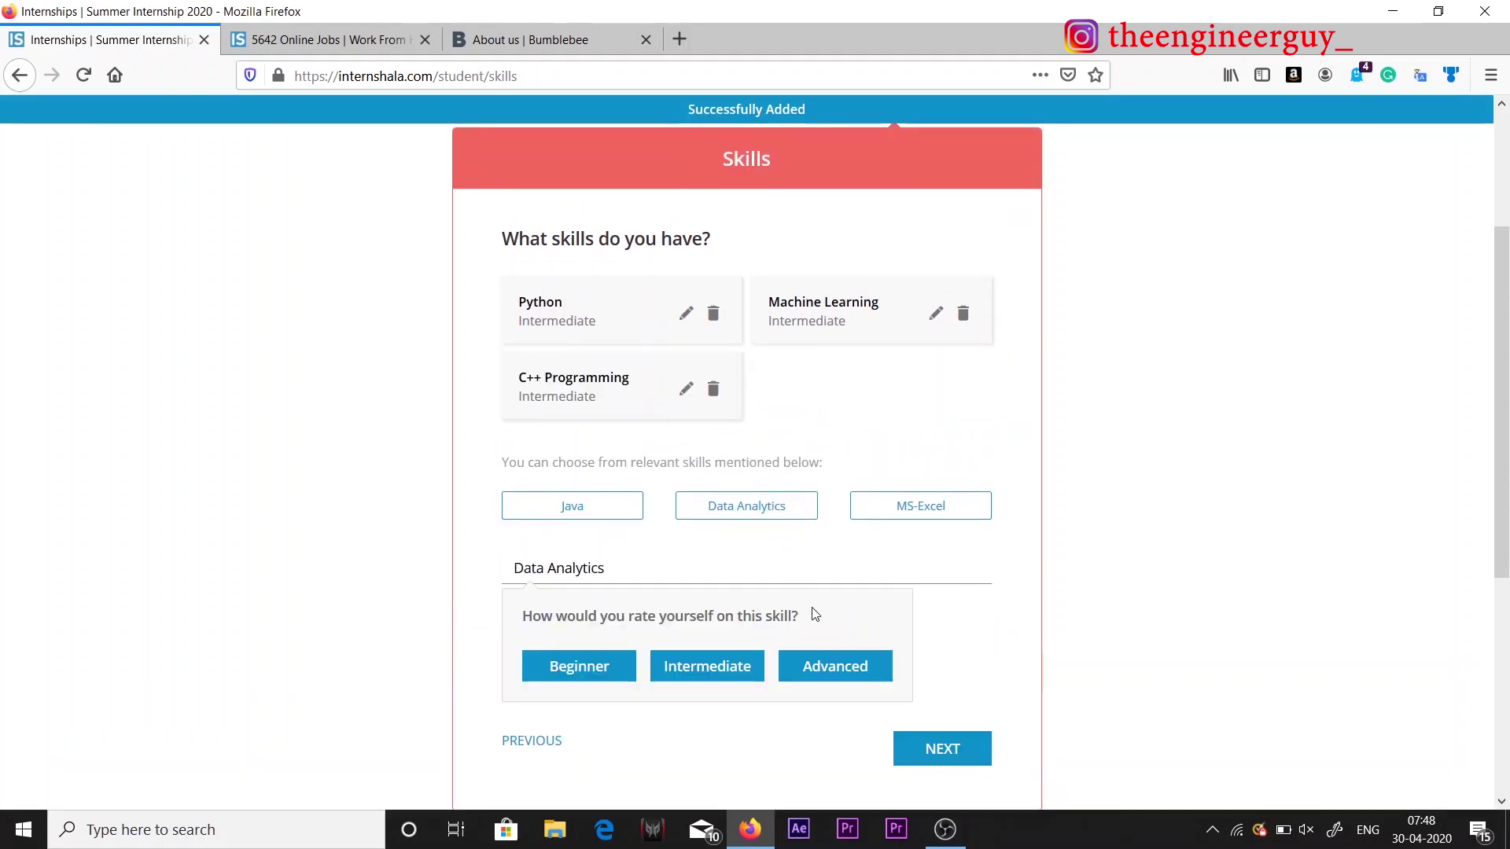
click(827, 680)
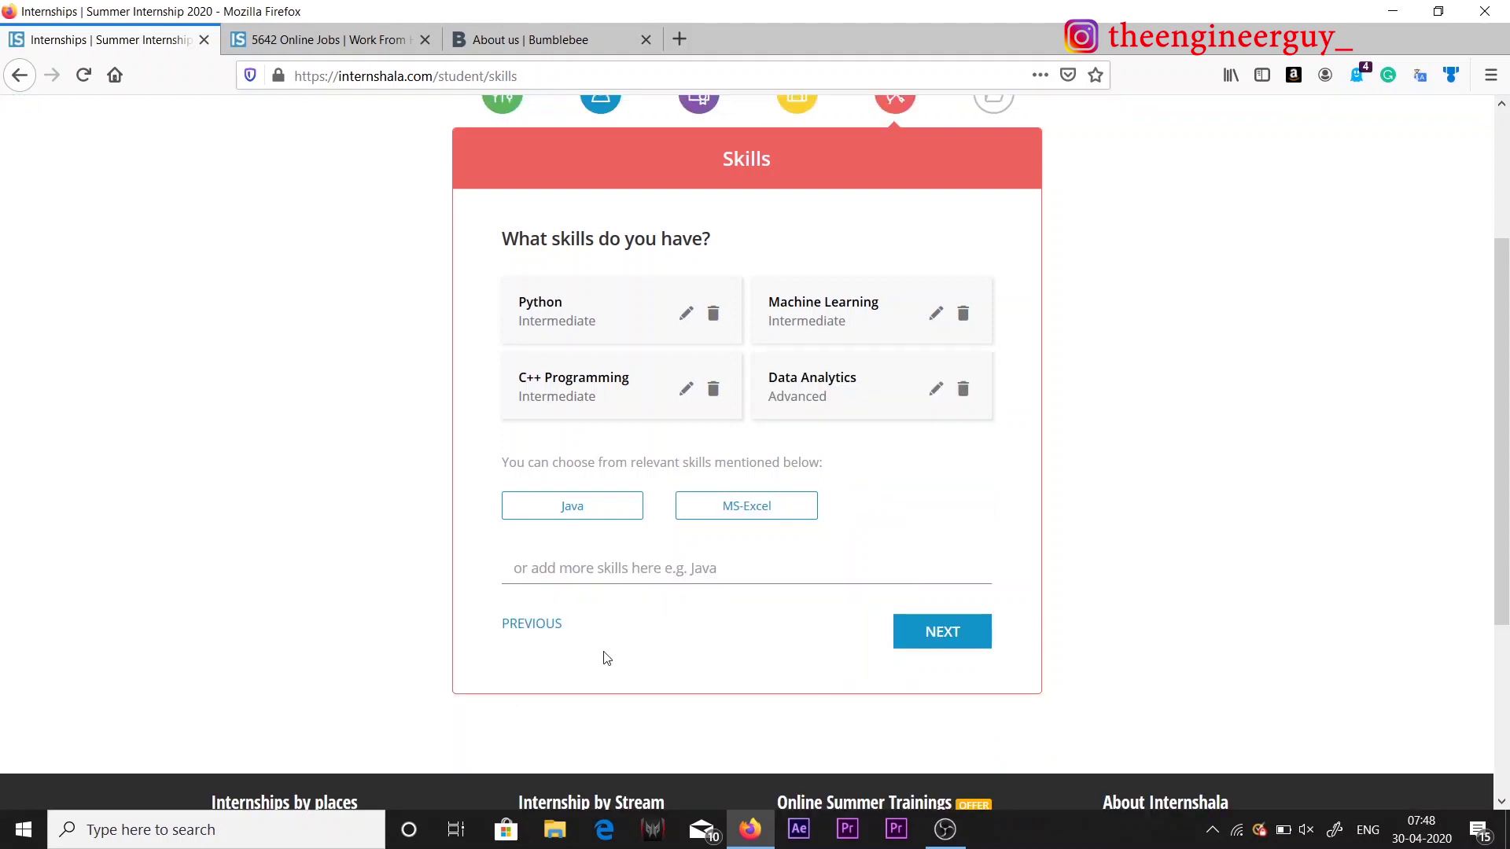
click(925, 634)
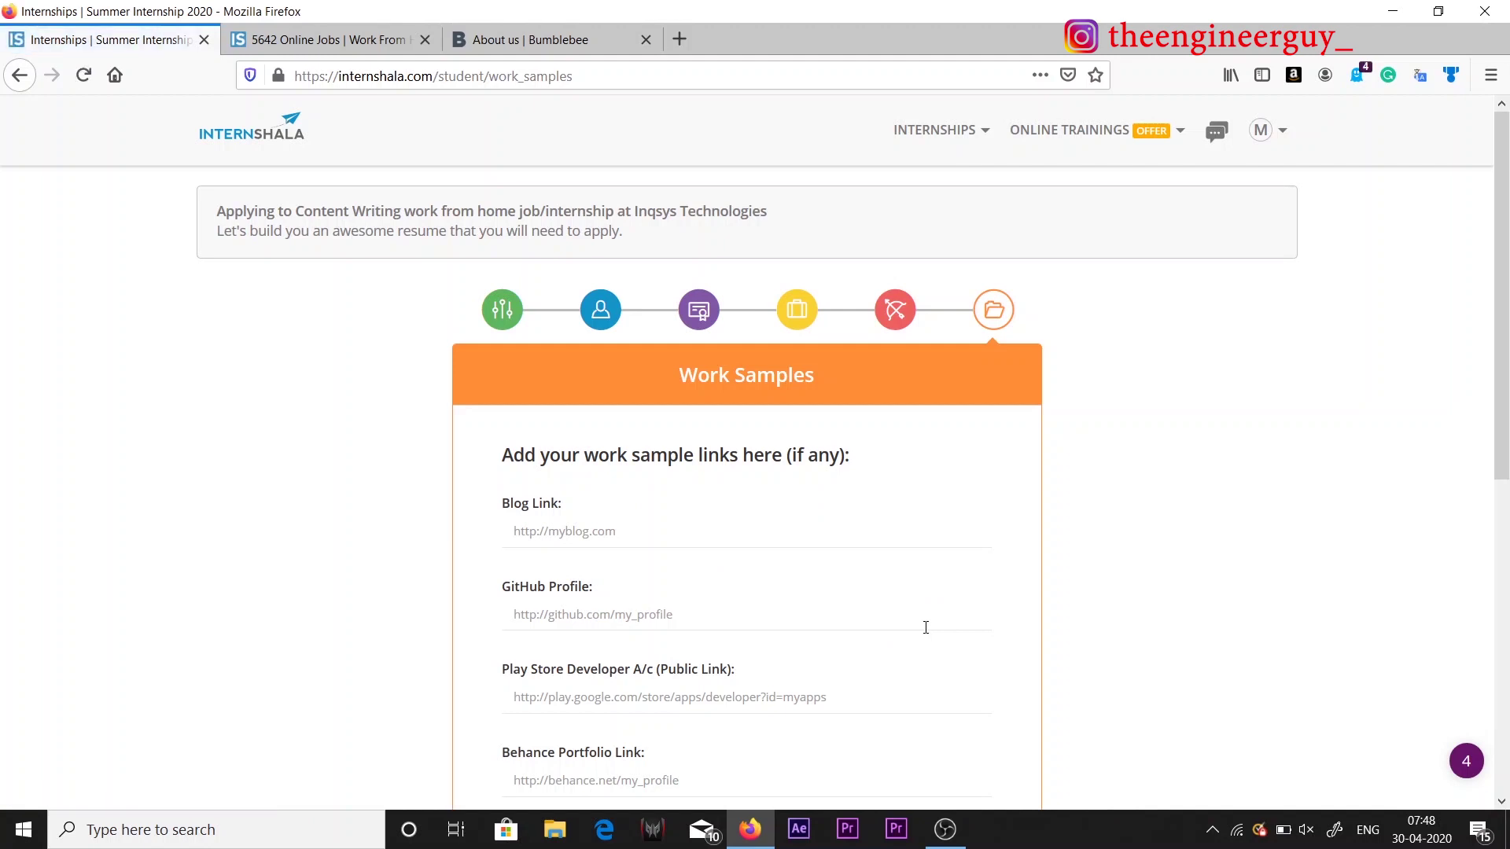
Step: Look over the work sample link fields and open The Engineer Guy portfolio website in a new tab
scroll(429, 629, down, 1)
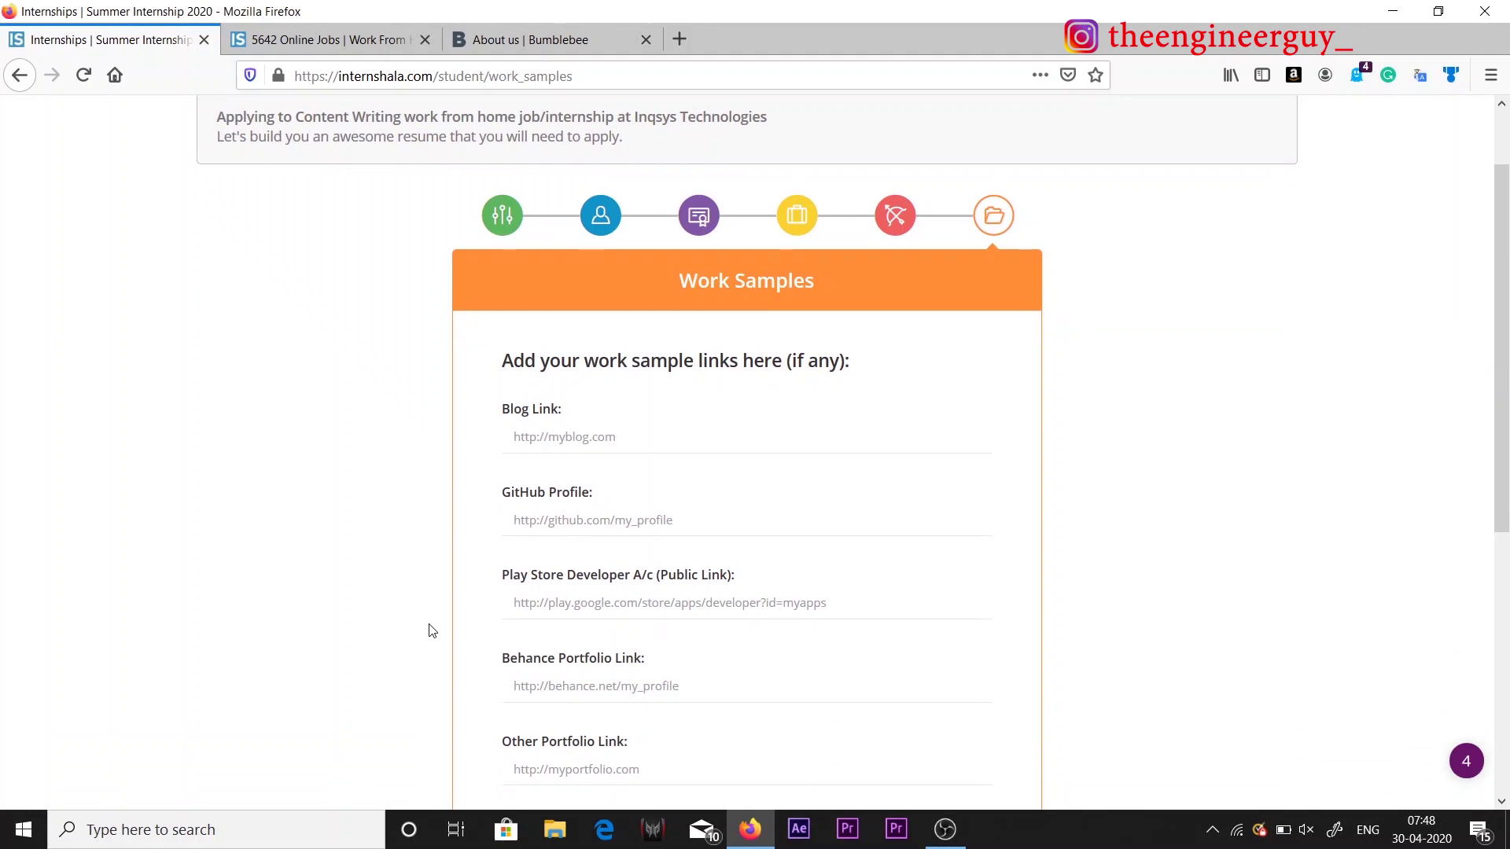
scroll(431, 630, down, 1)
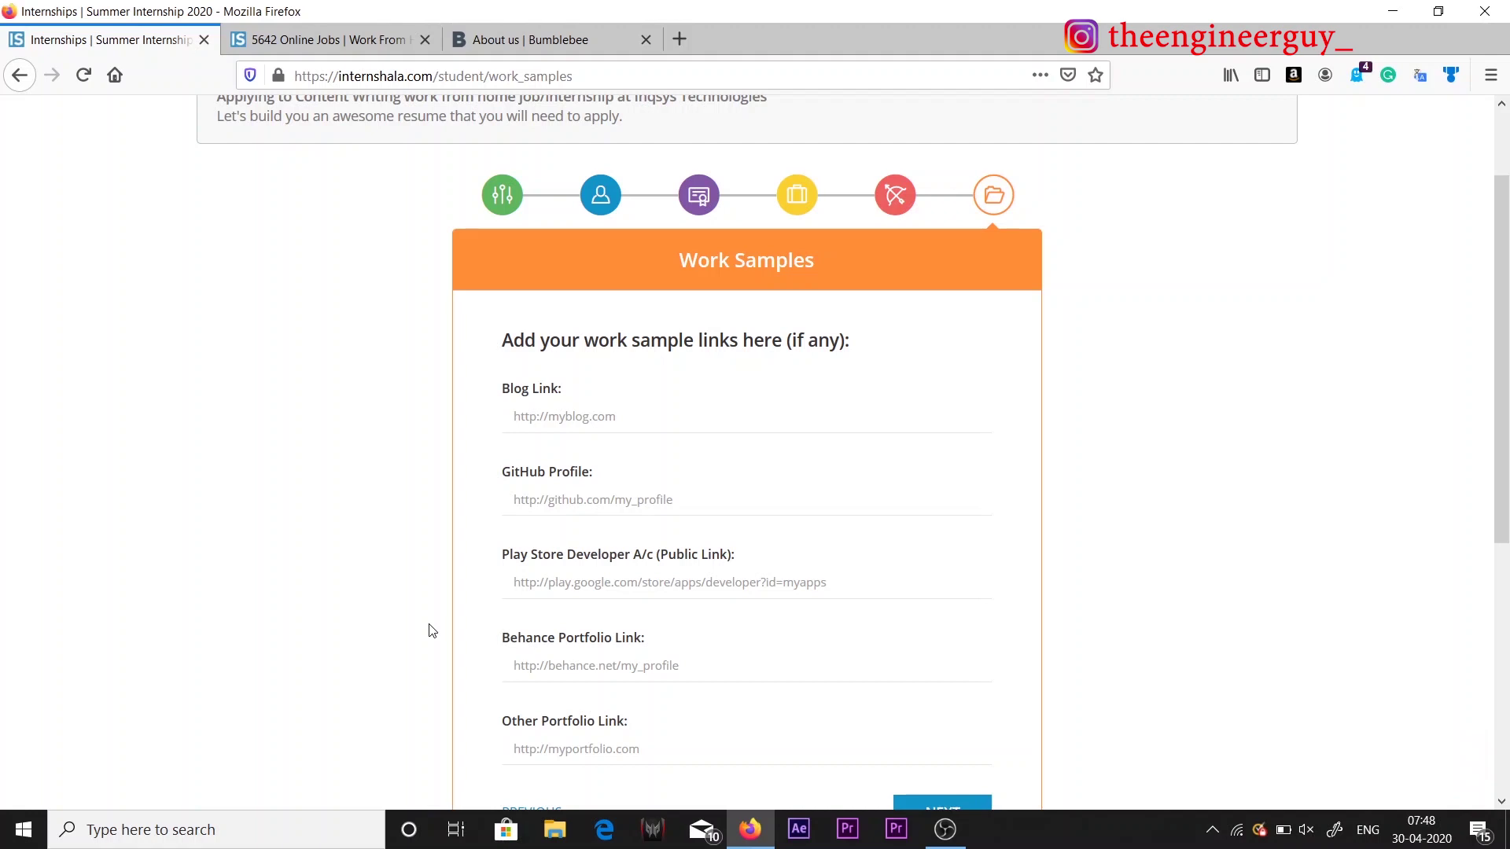
click(678, 35)
text(thesaurus.com/)
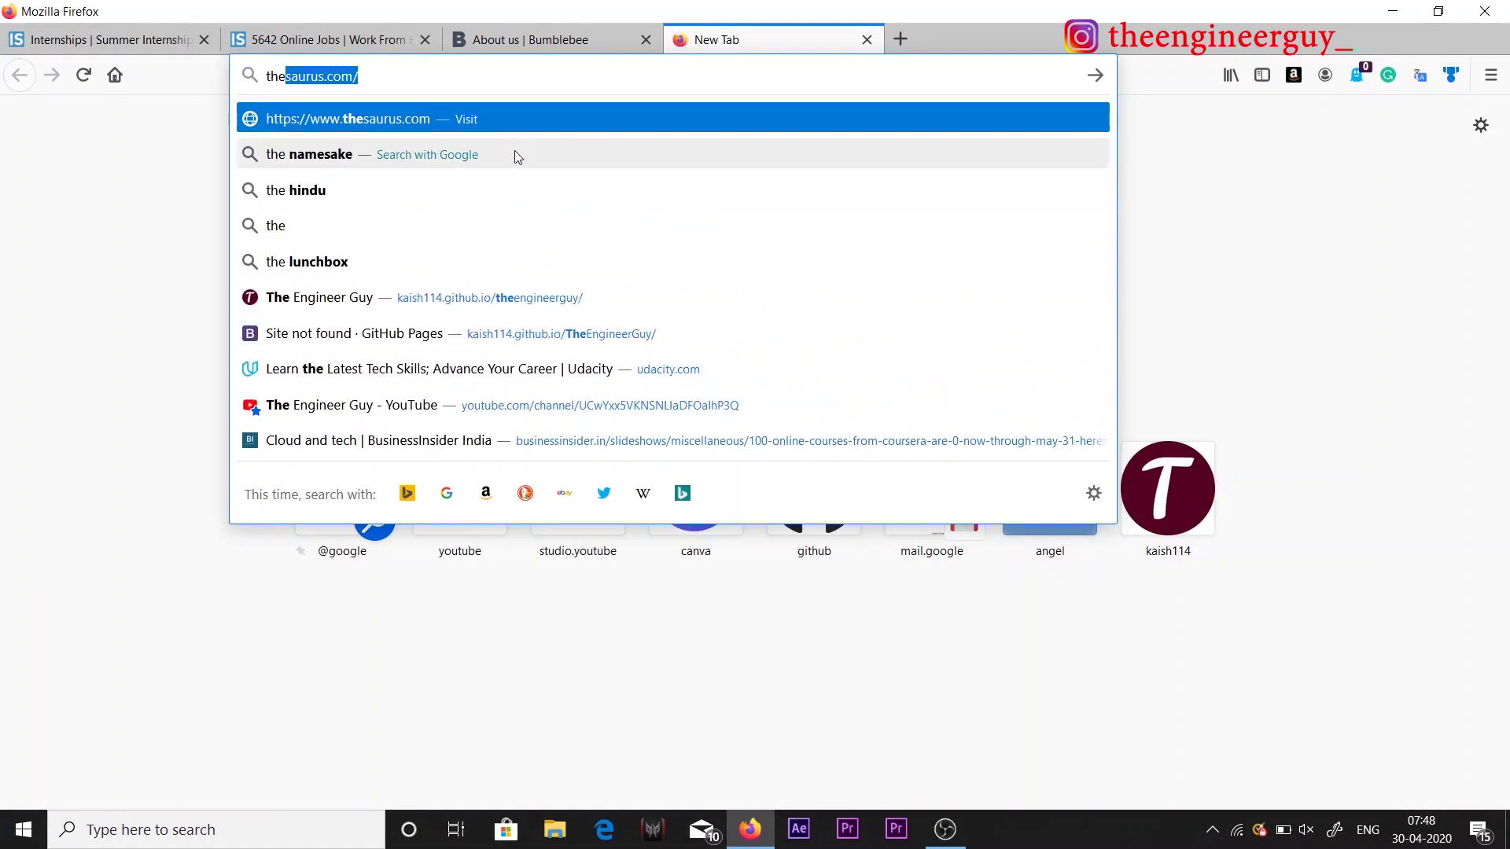
click(507, 299)
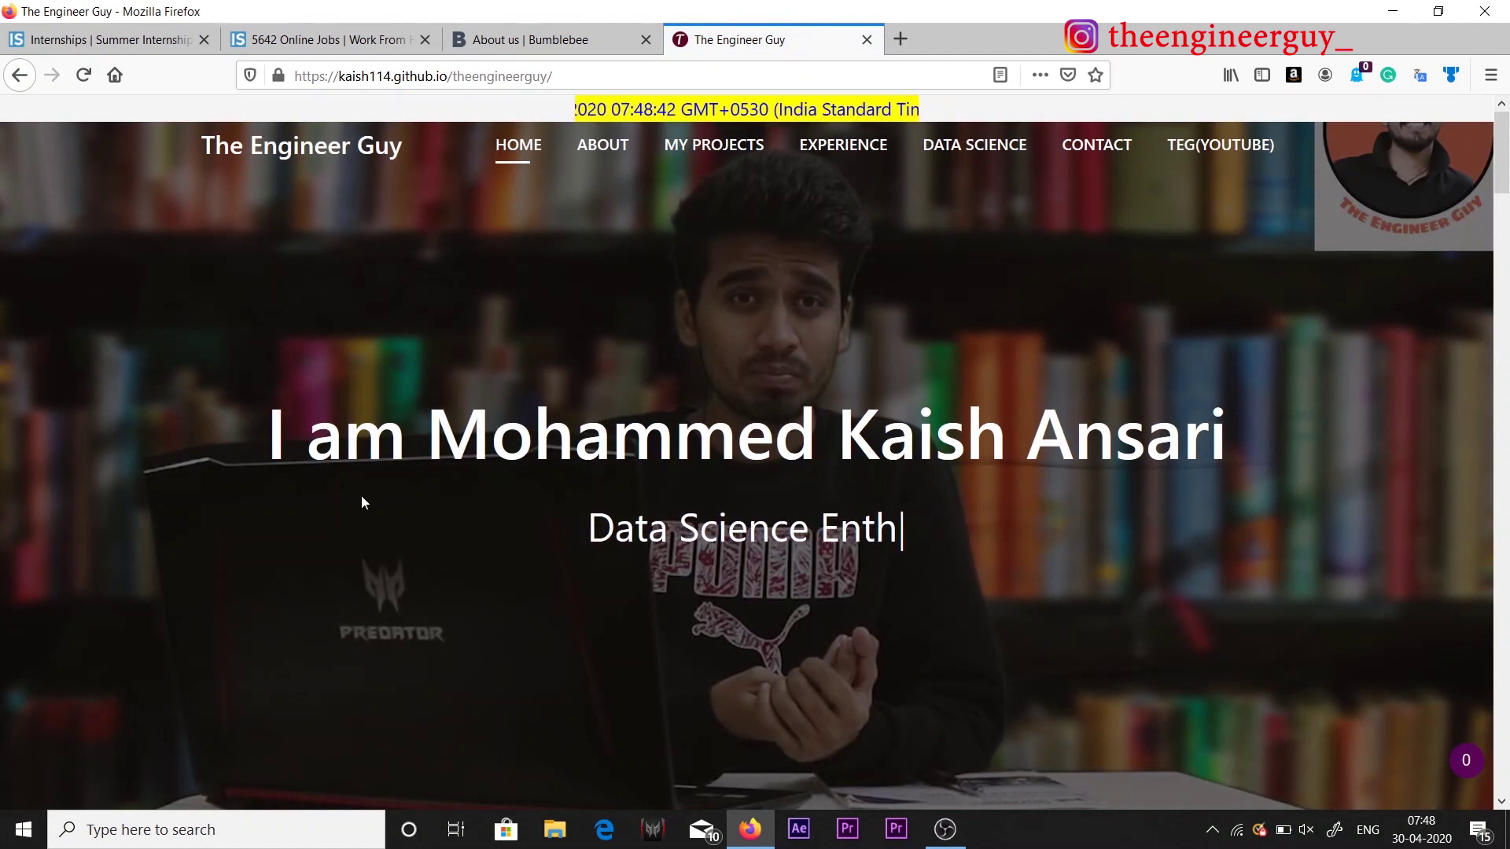
Step: Examine the portfolio's About section with its skills, open the linked CV in a new tab, and return to the portfolio
scroll(361, 502, down, 1)
scroll(361, 502, down, 15)
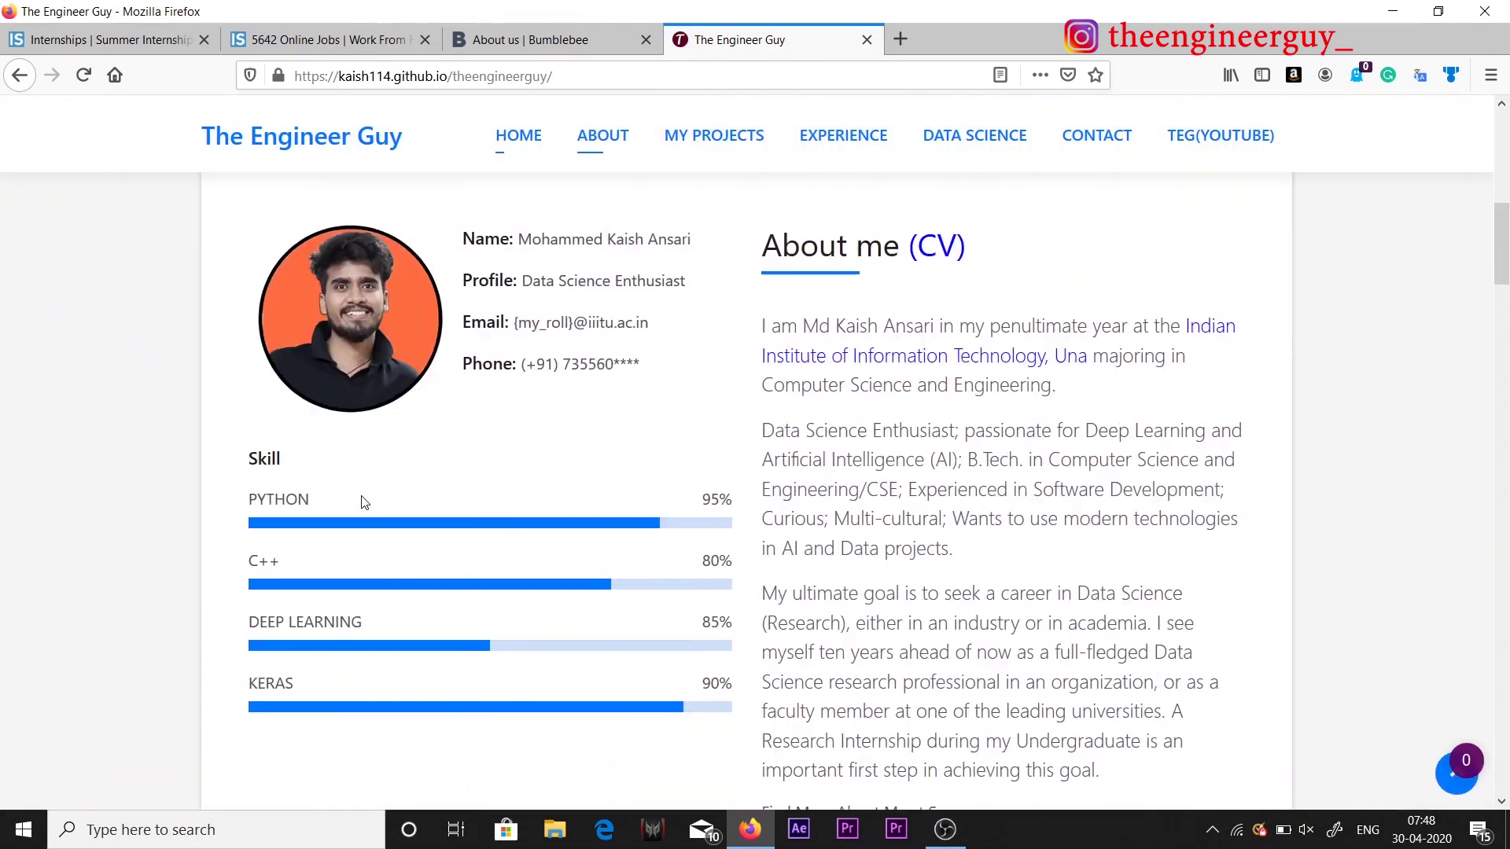
scroll(365, 502, up, 5)
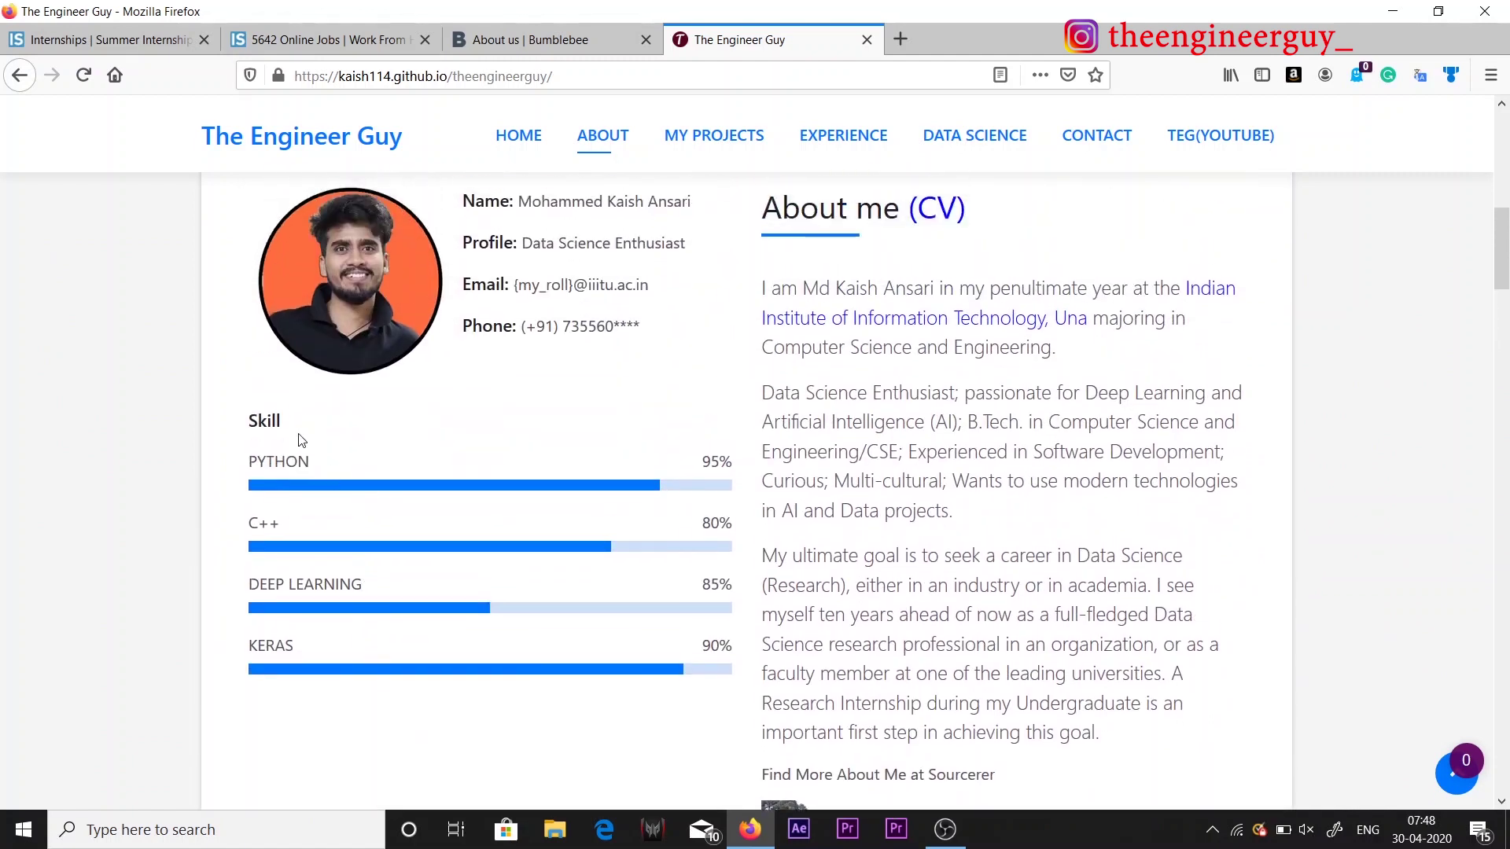
scroll(967, 454, up, 1)
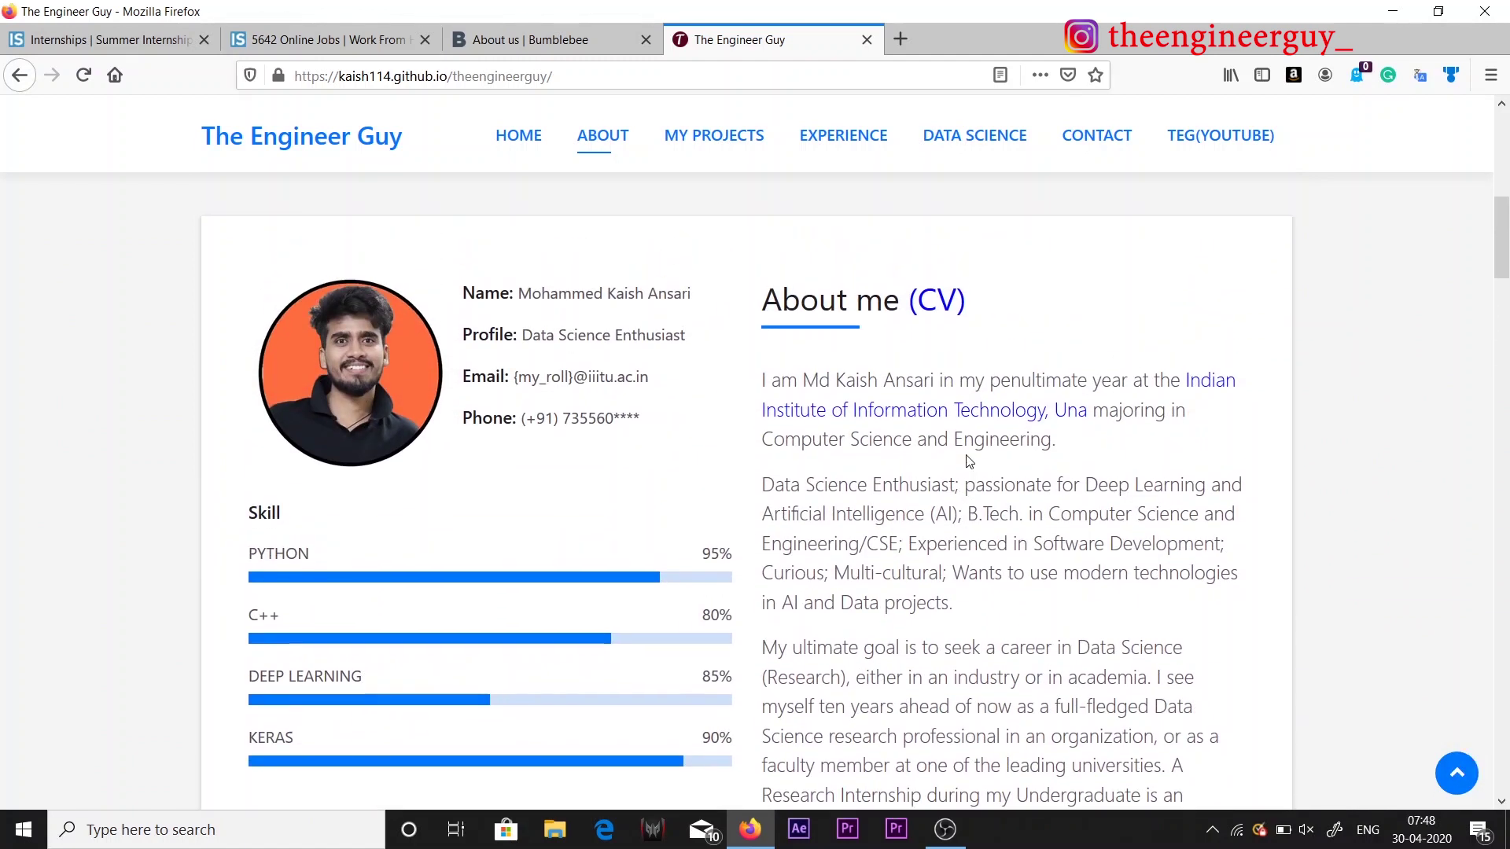
click(949, 303)
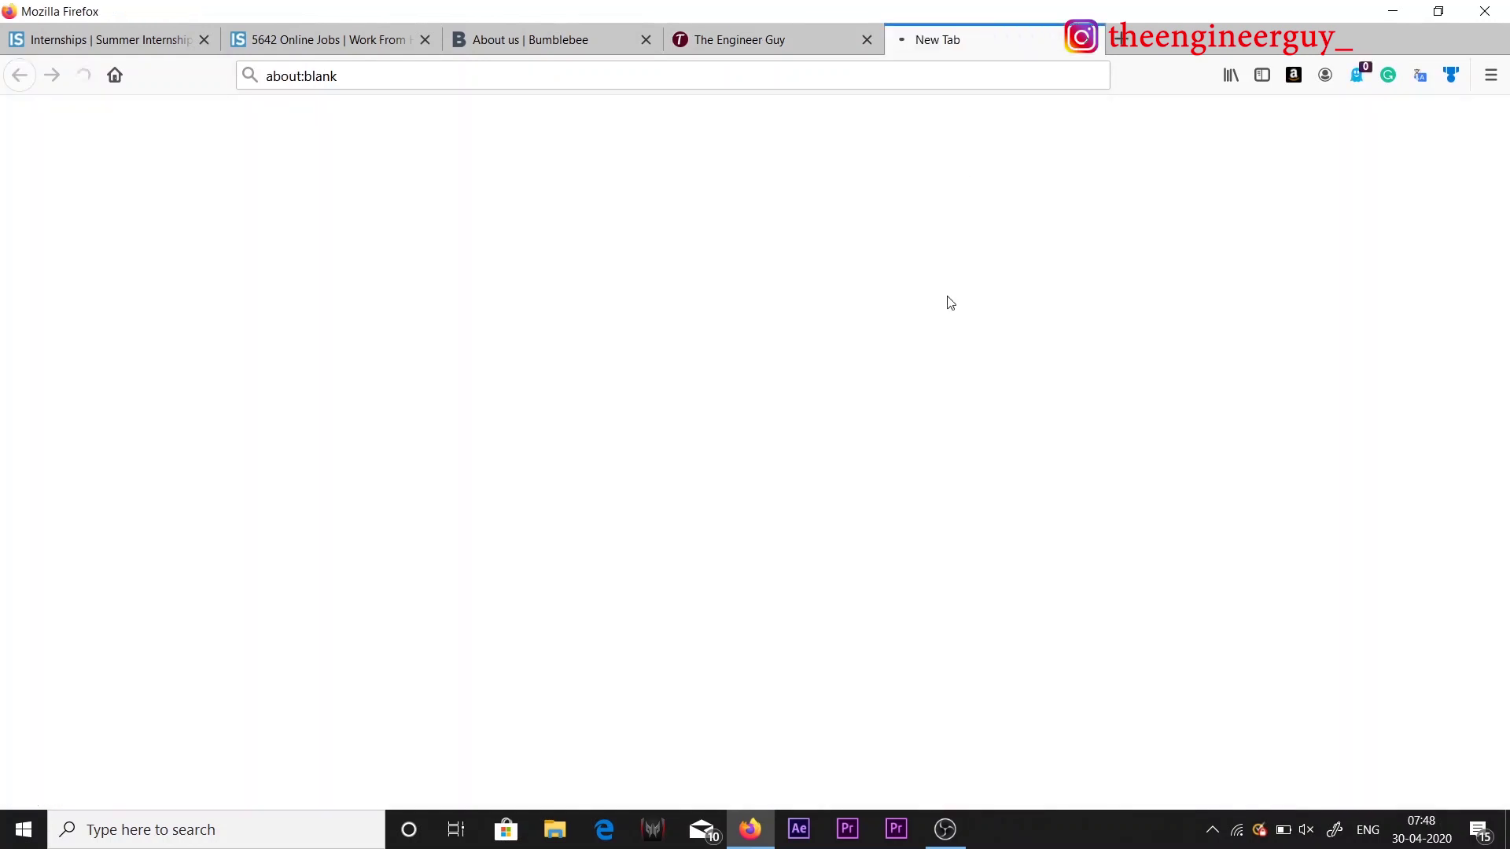
click(771, 48)
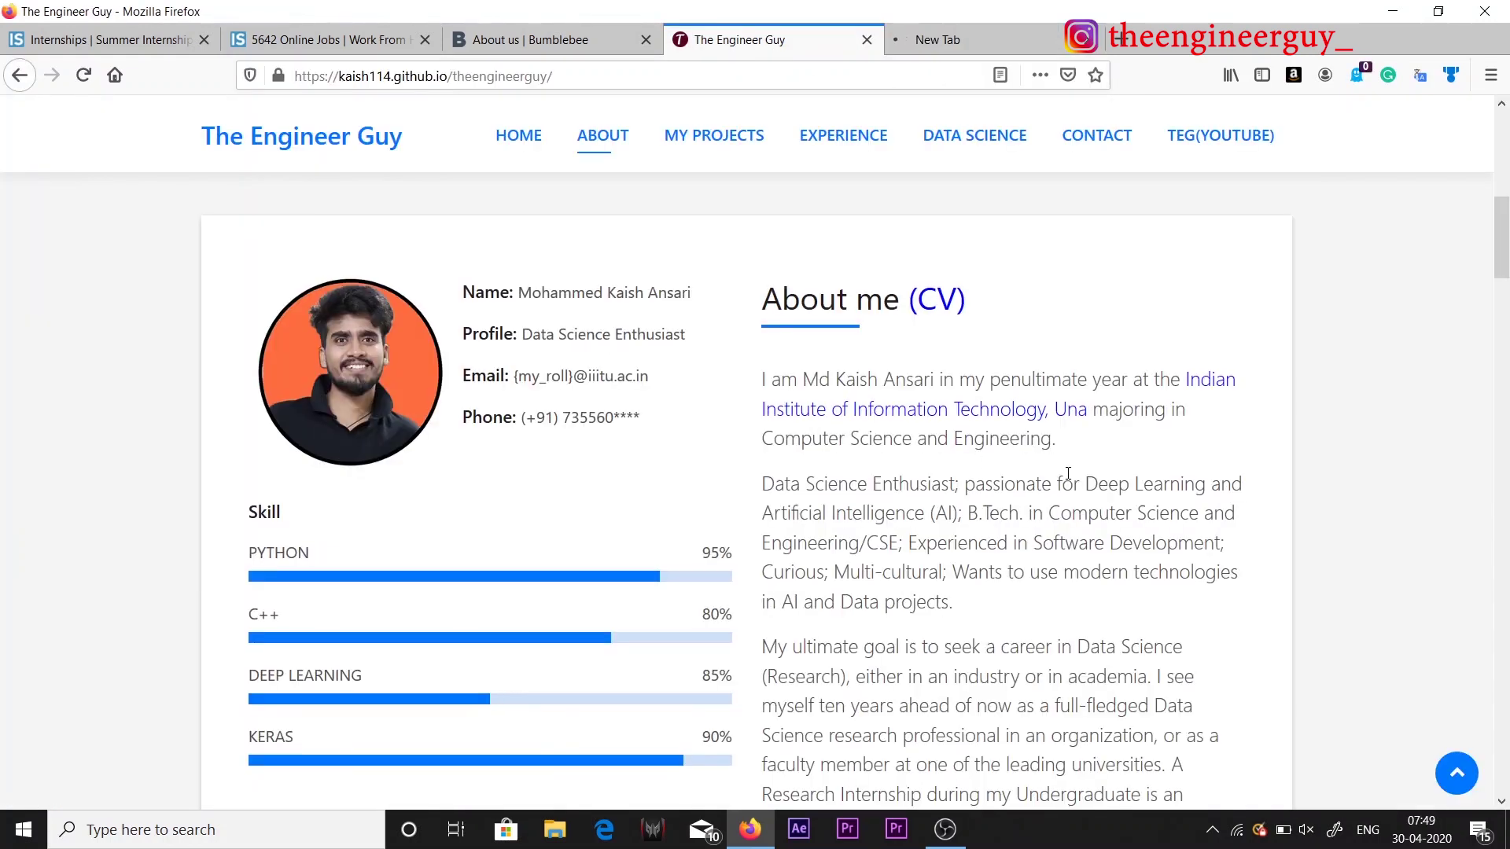
Step: Look through the portfolio's projects, experience and contact sections and return to its home section
scroll(1065, 475, down, 20)
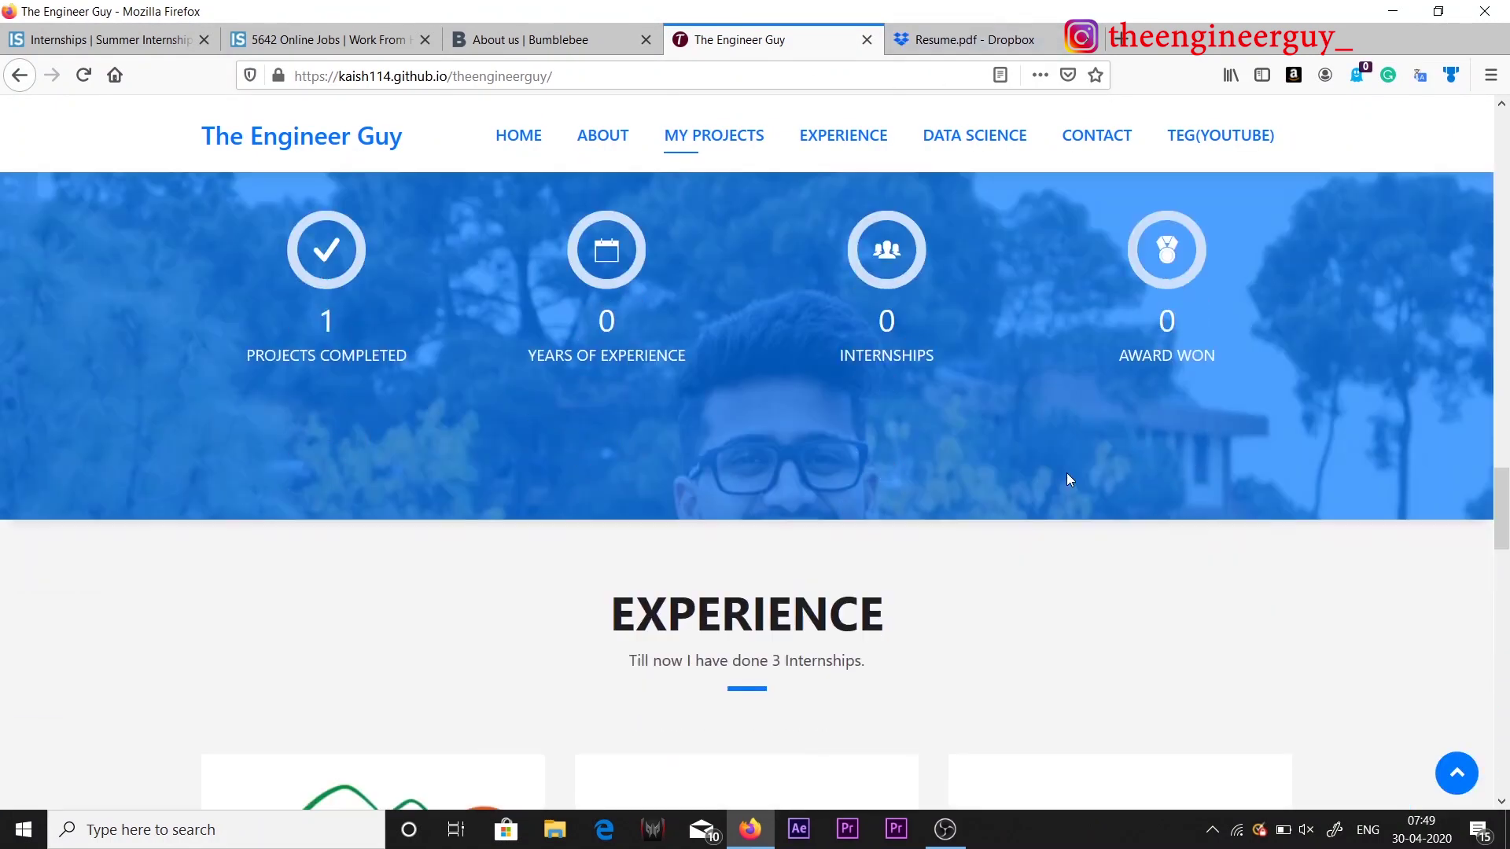
scroll(1066, 473, down, 12)
scroll(1067, 474, down, 5)
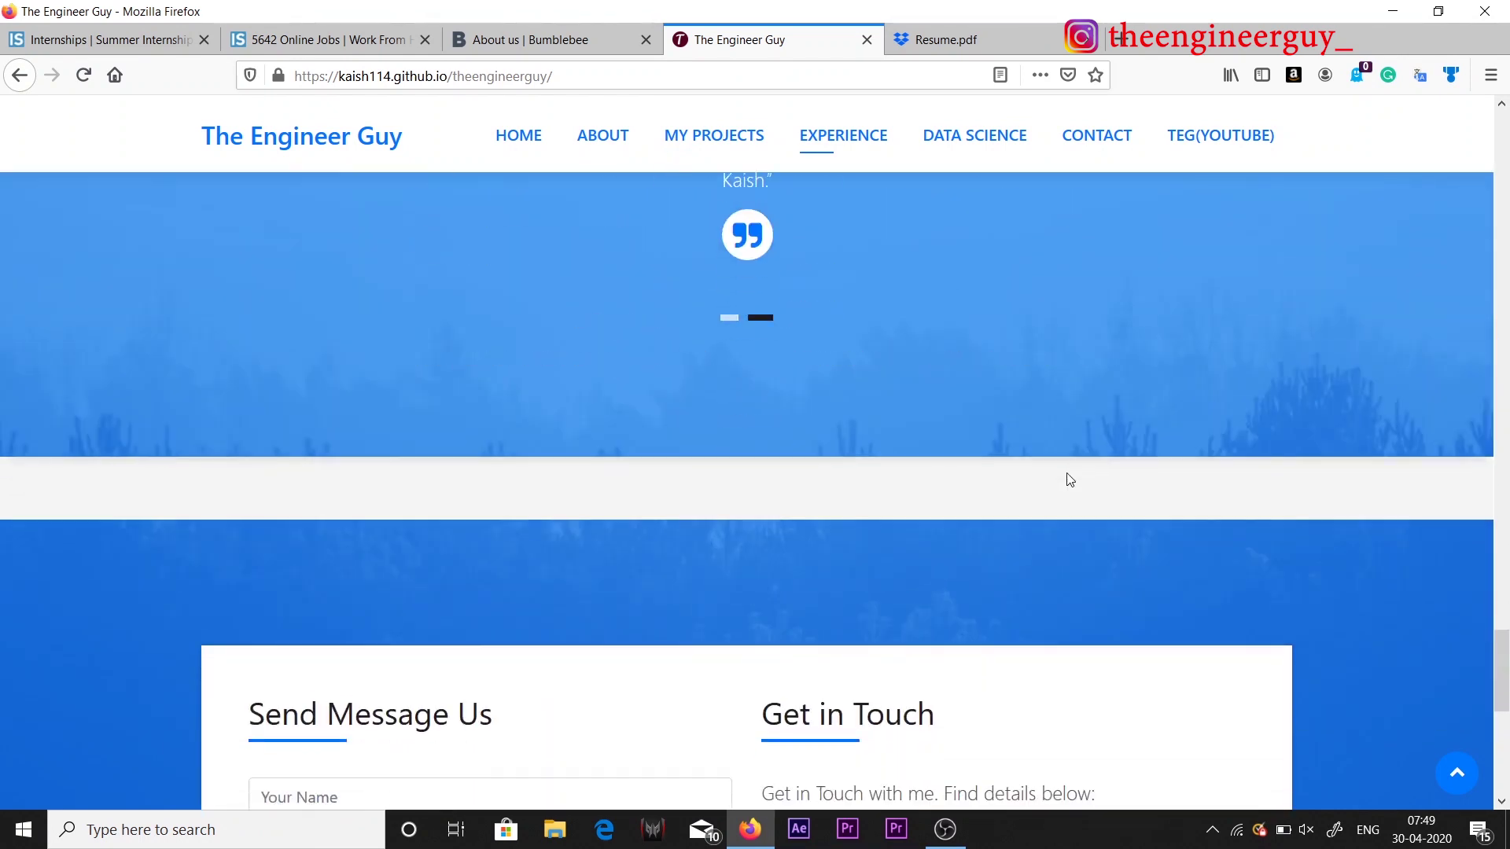
scroll(1066, 473, up, 20)
scroll(1066, 473, up, 3)
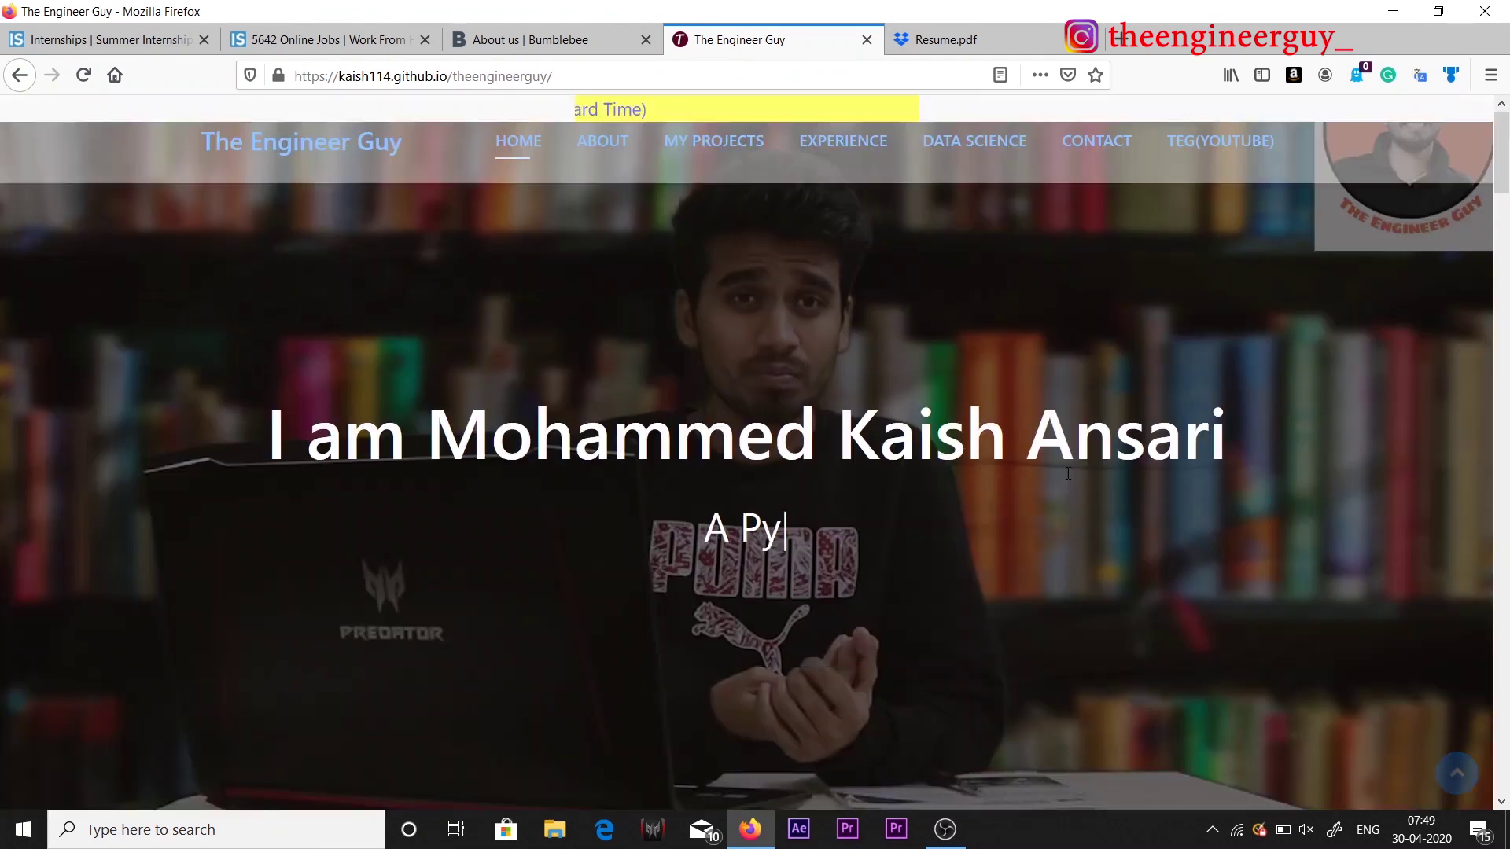
Step: Copy The Engineer Guy portfolio website's address into the Other Portfolio Link of the work samples form
click(928, 41)
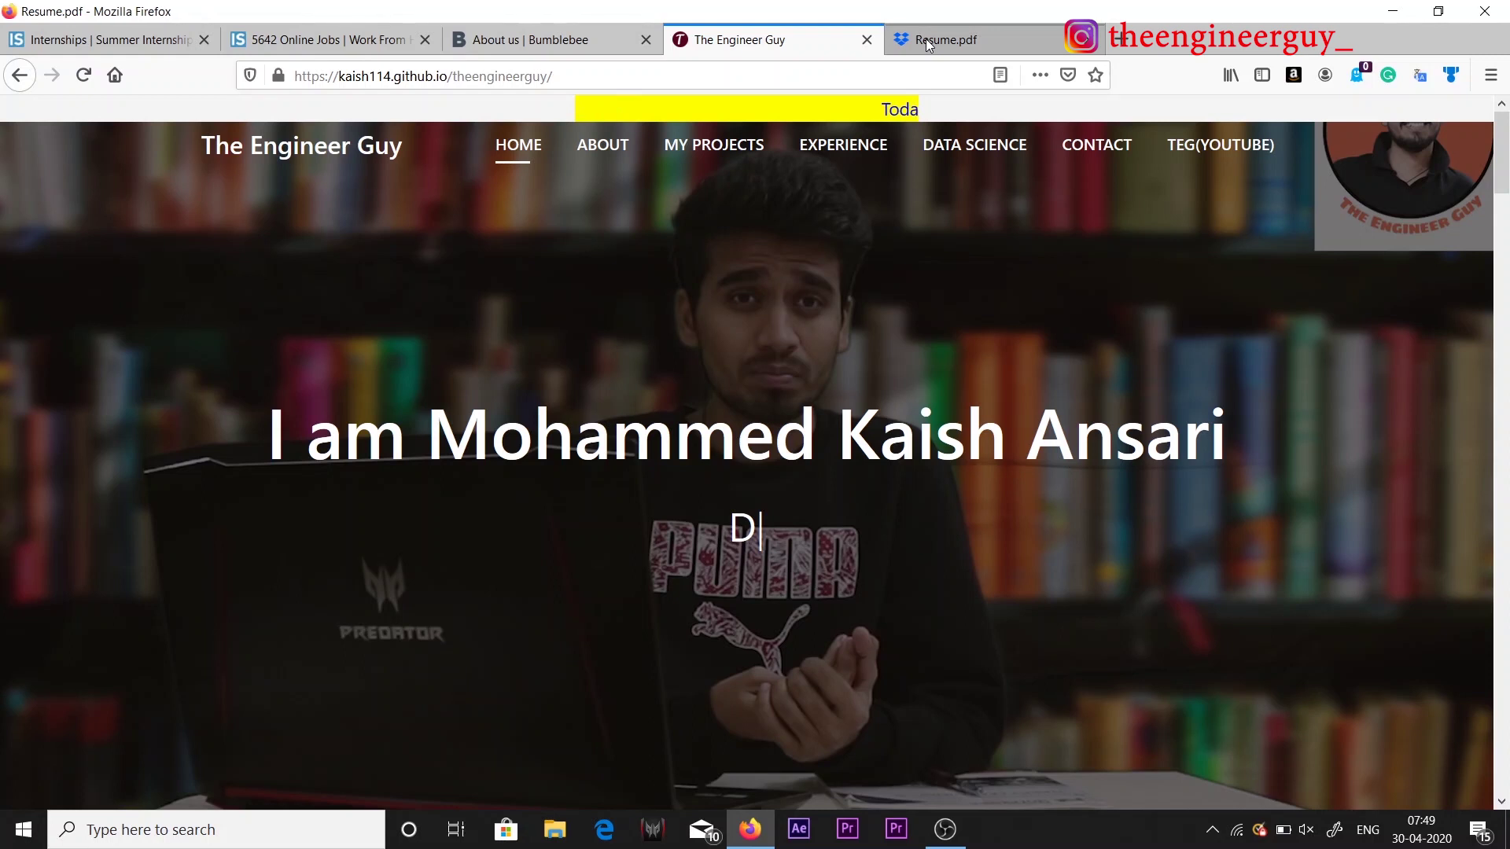
click(738, 36)
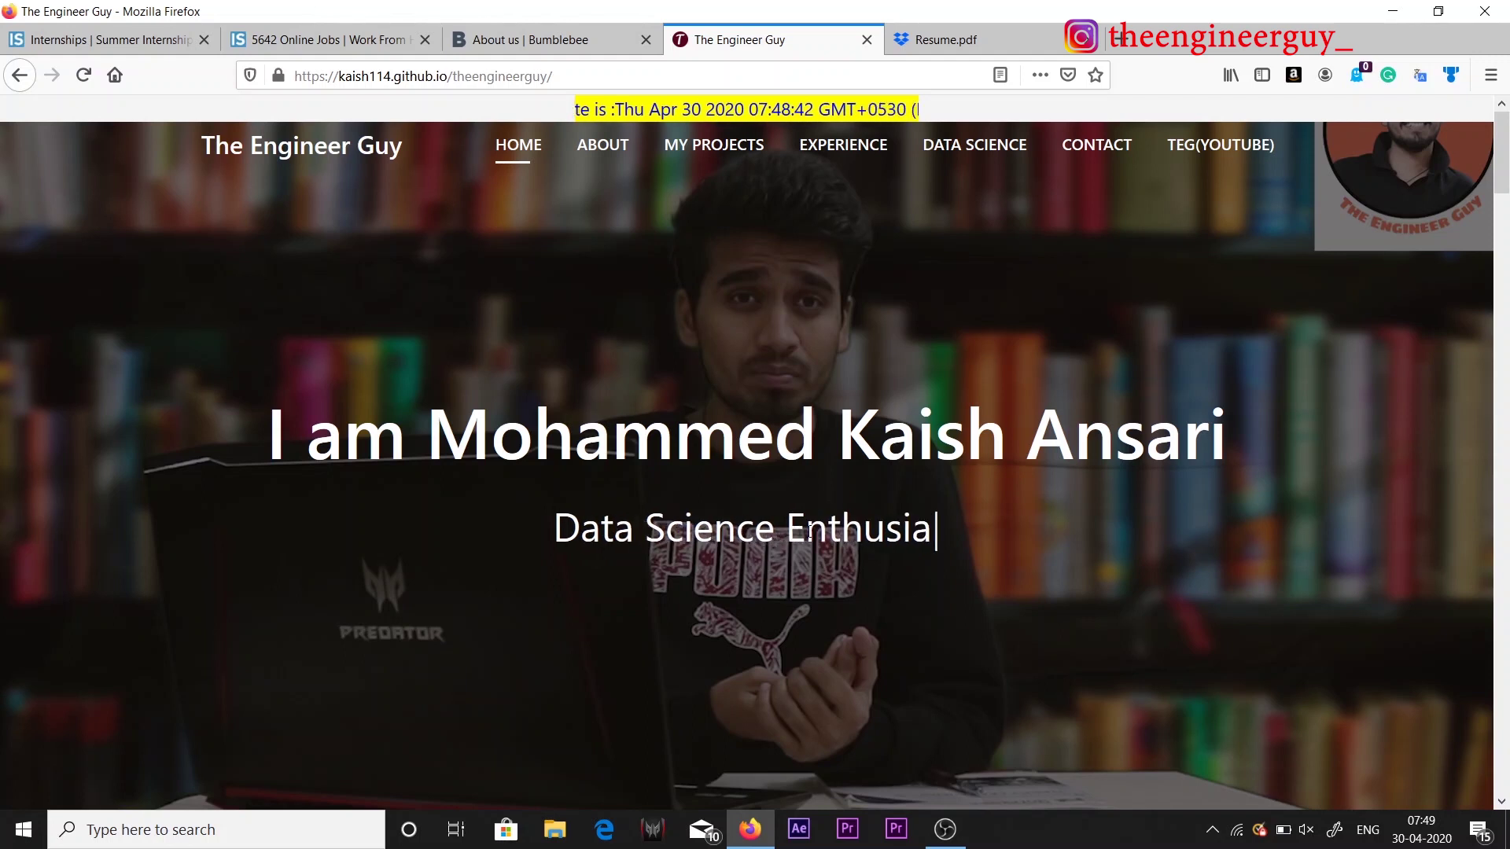
click(369, 39)
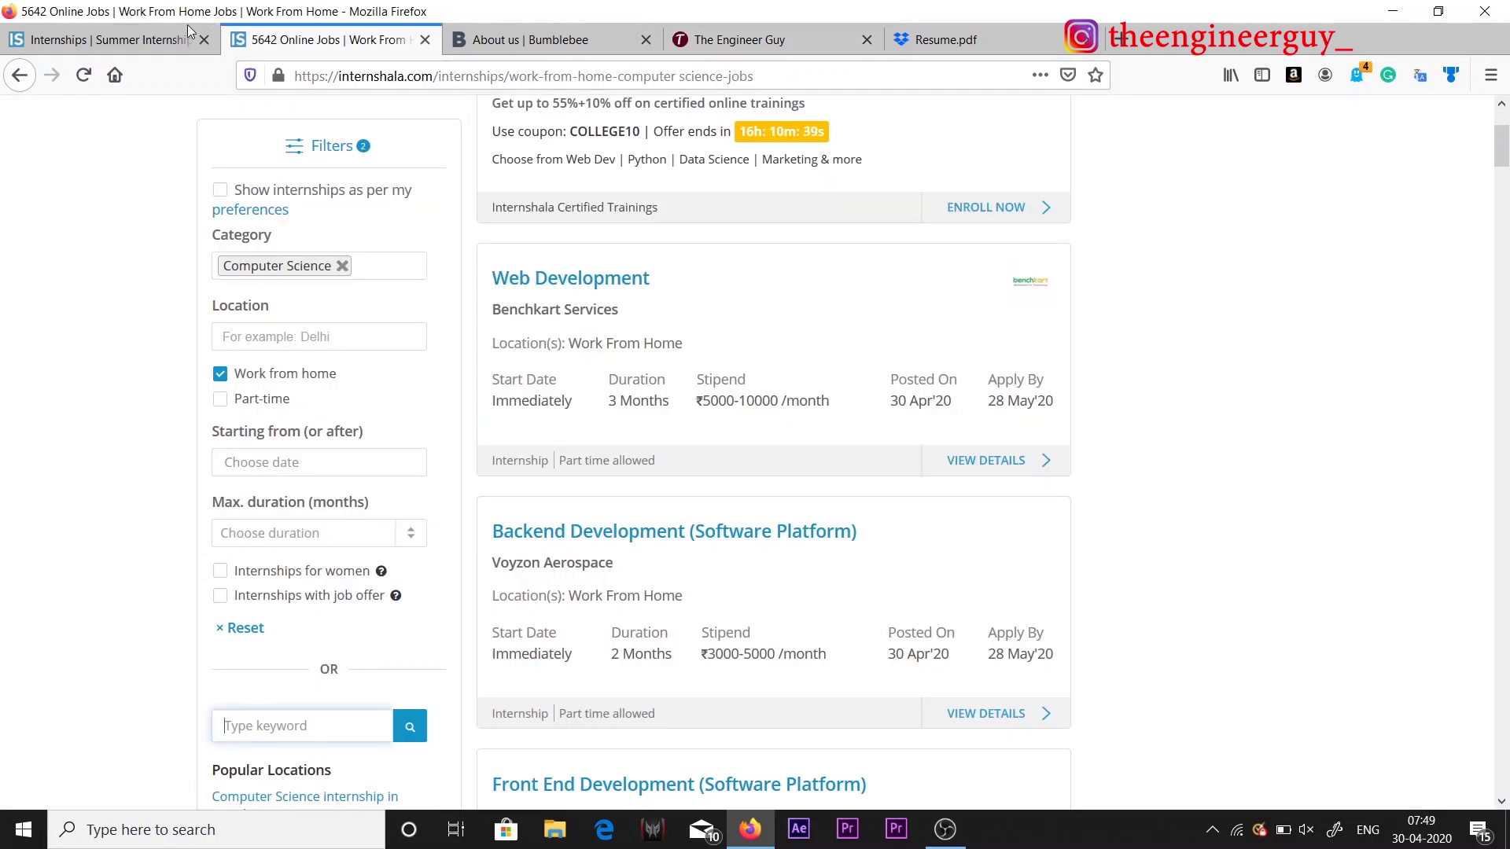
click(138, 38)
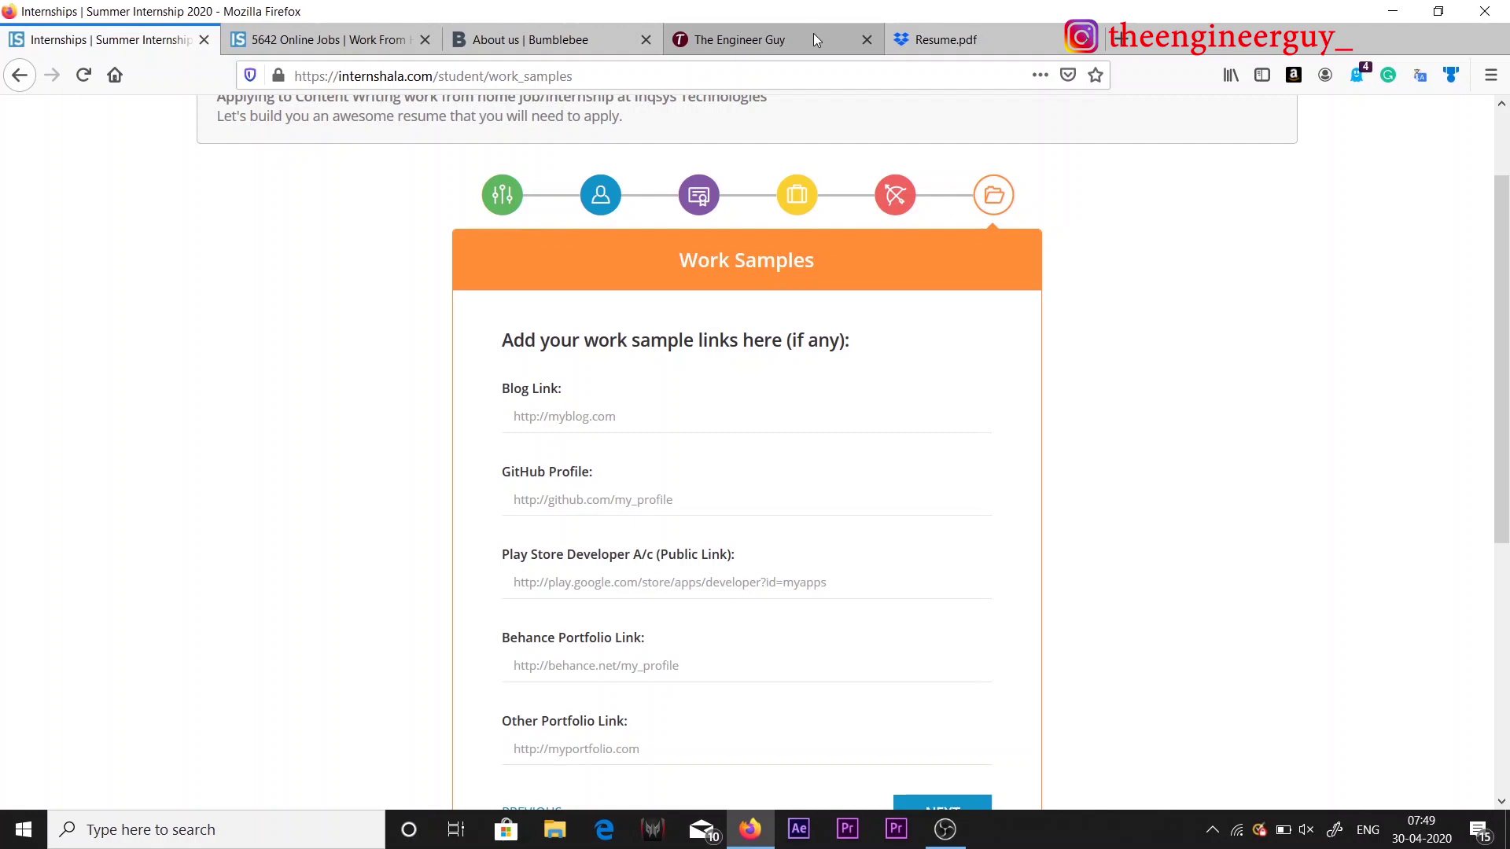
click(746, 44)
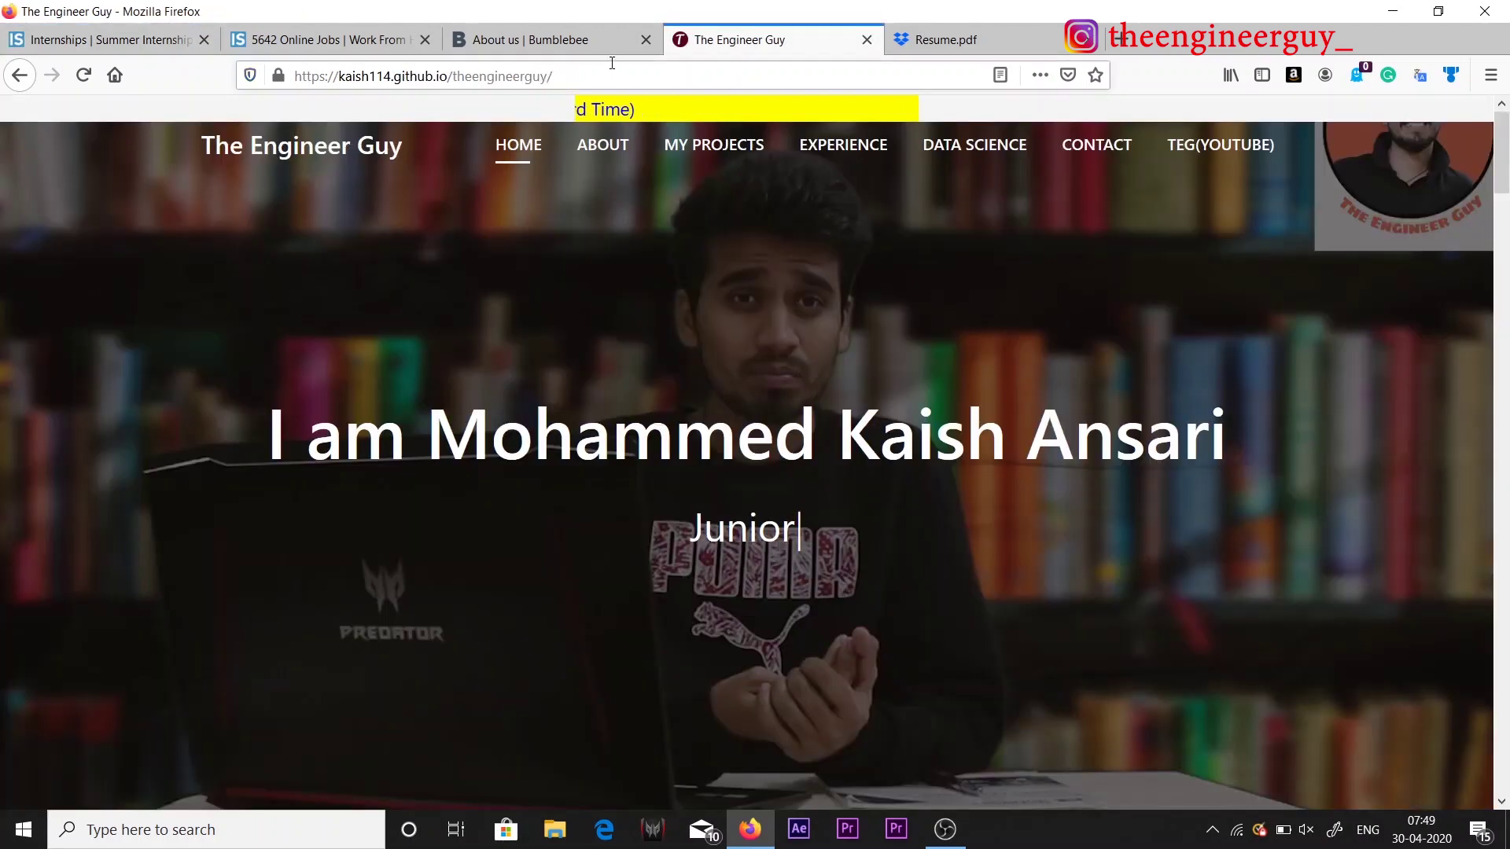
click(424, 75)
key(ctrl+c)
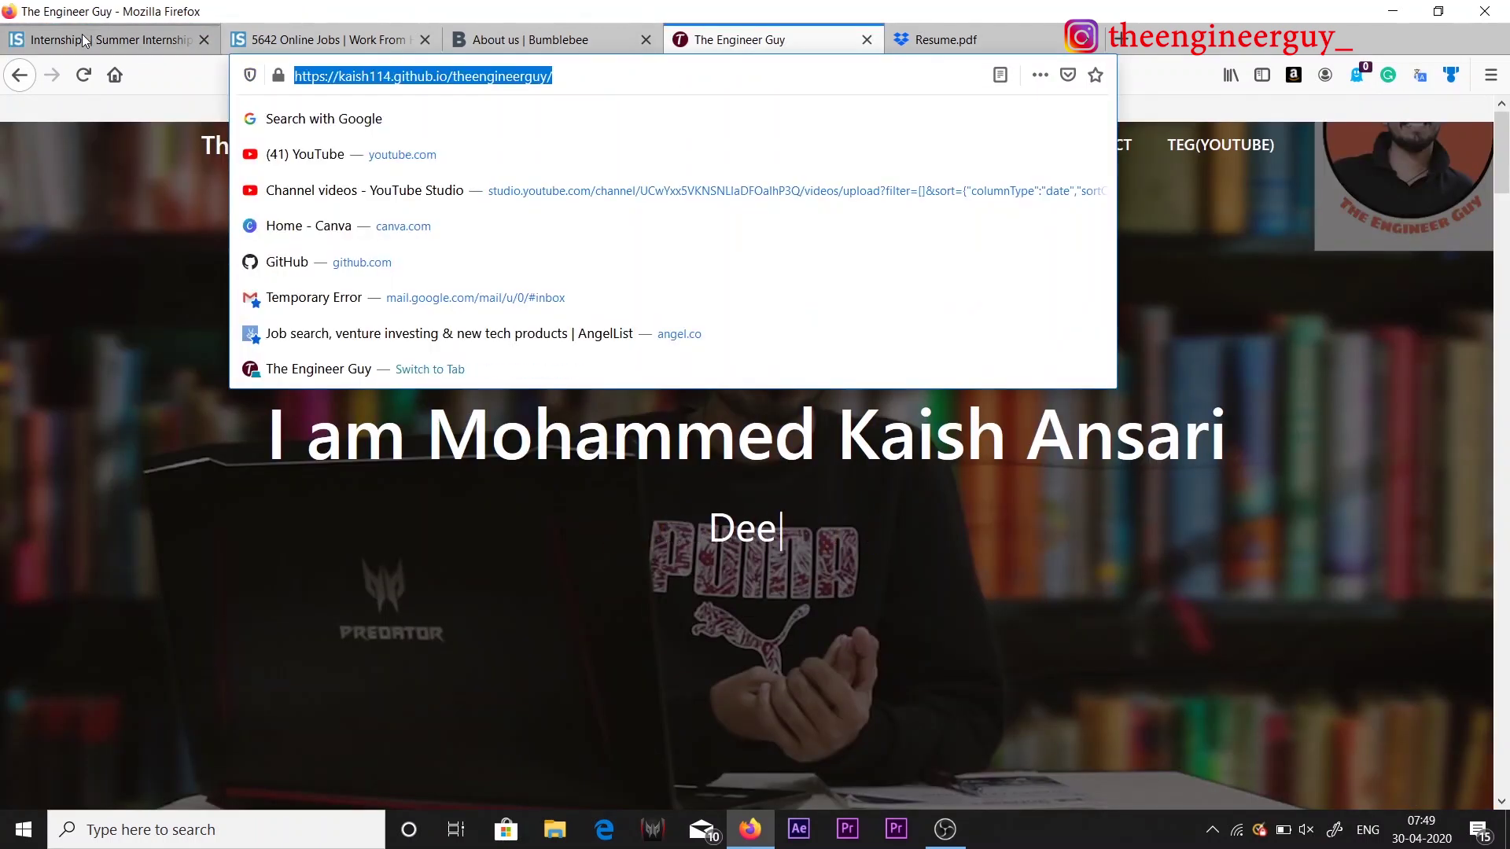
click(120, 31)
scroll(582, 550, down, 3)
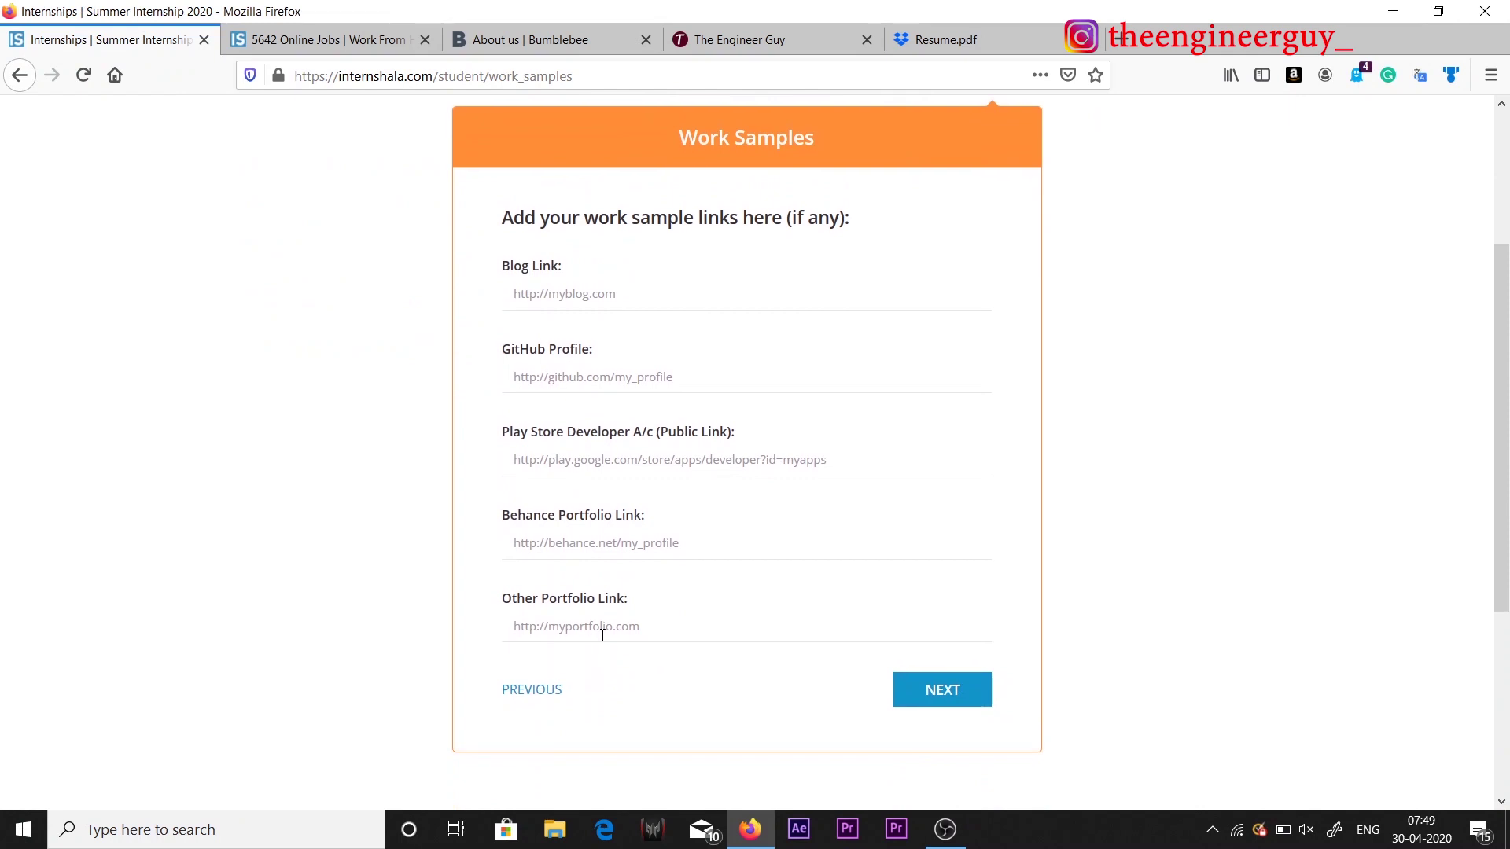
key(ctrl+v)
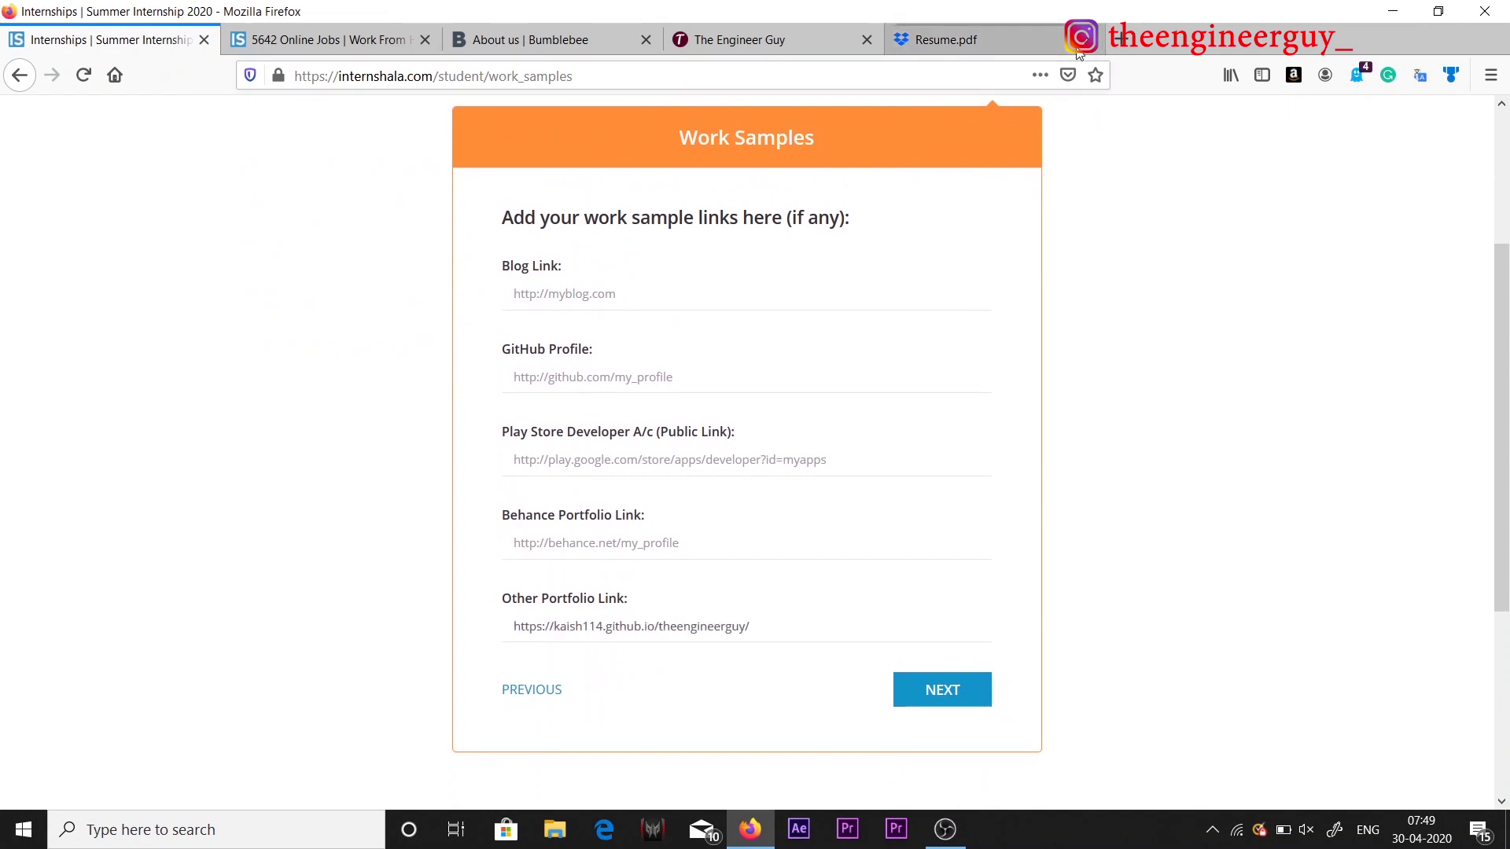
Step: Look up the suggested GitHub profile address in a new browser tab and copy it into the GitHub Profile field of the work samples
click(1115, 39)
text(git)
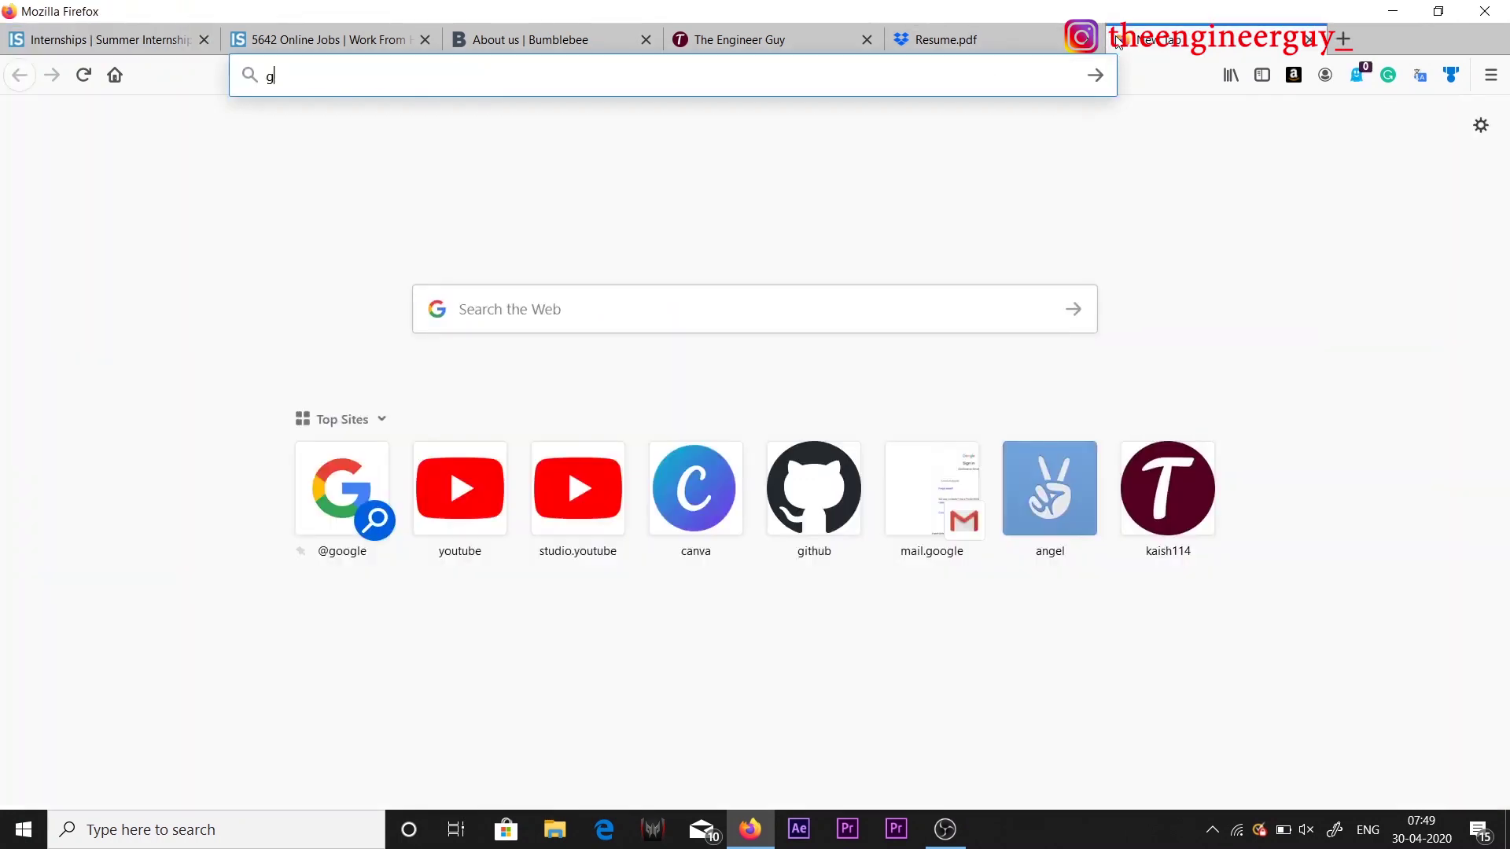
key(Down)
key(Down)
key(Down)
key(Down)
key(Down)
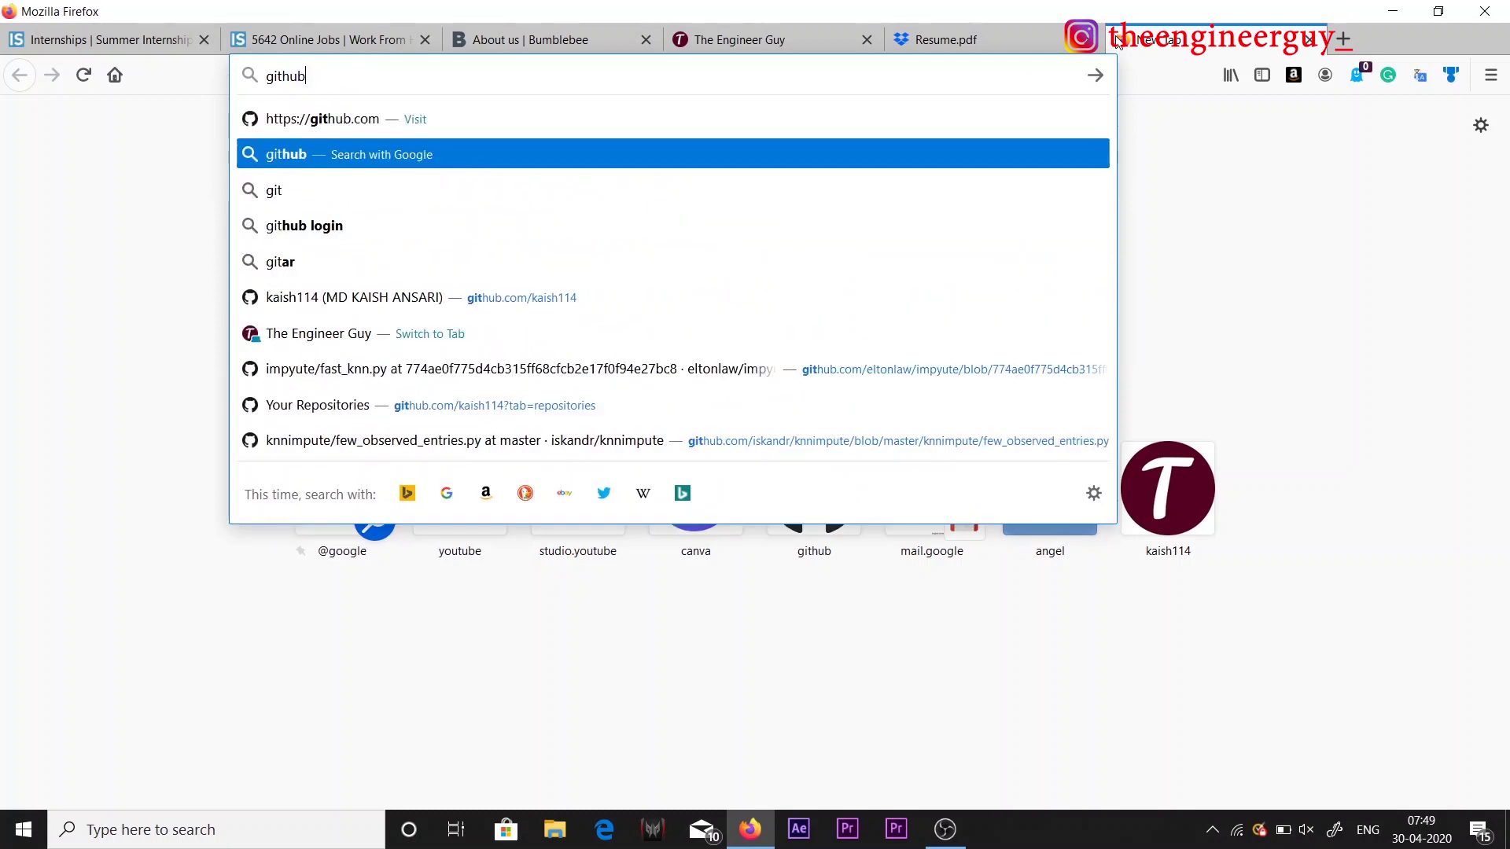
key(ctrl+a)
key(ctrl+c)
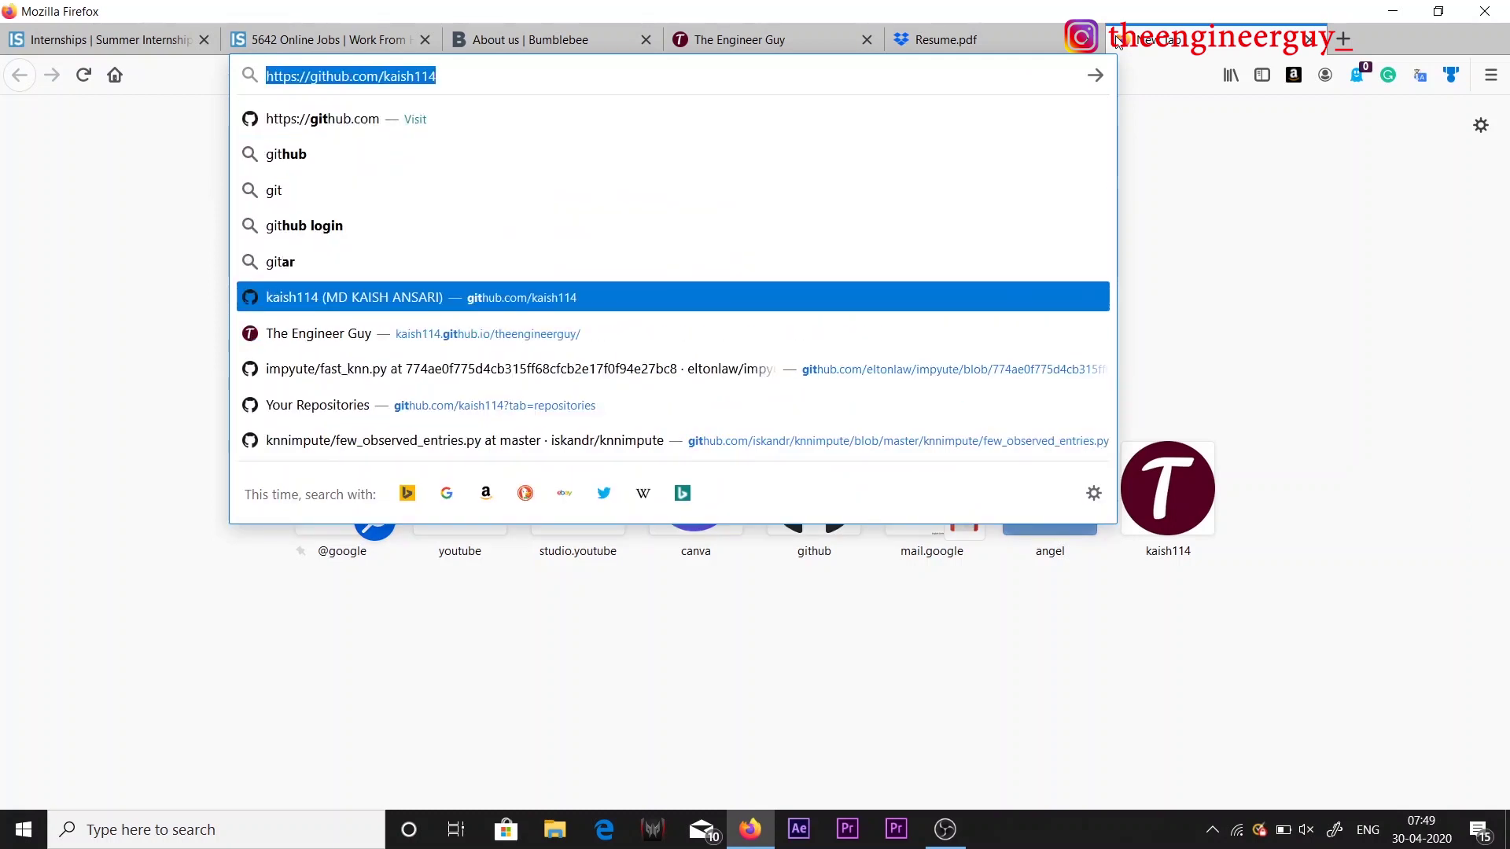
click(120, 30)
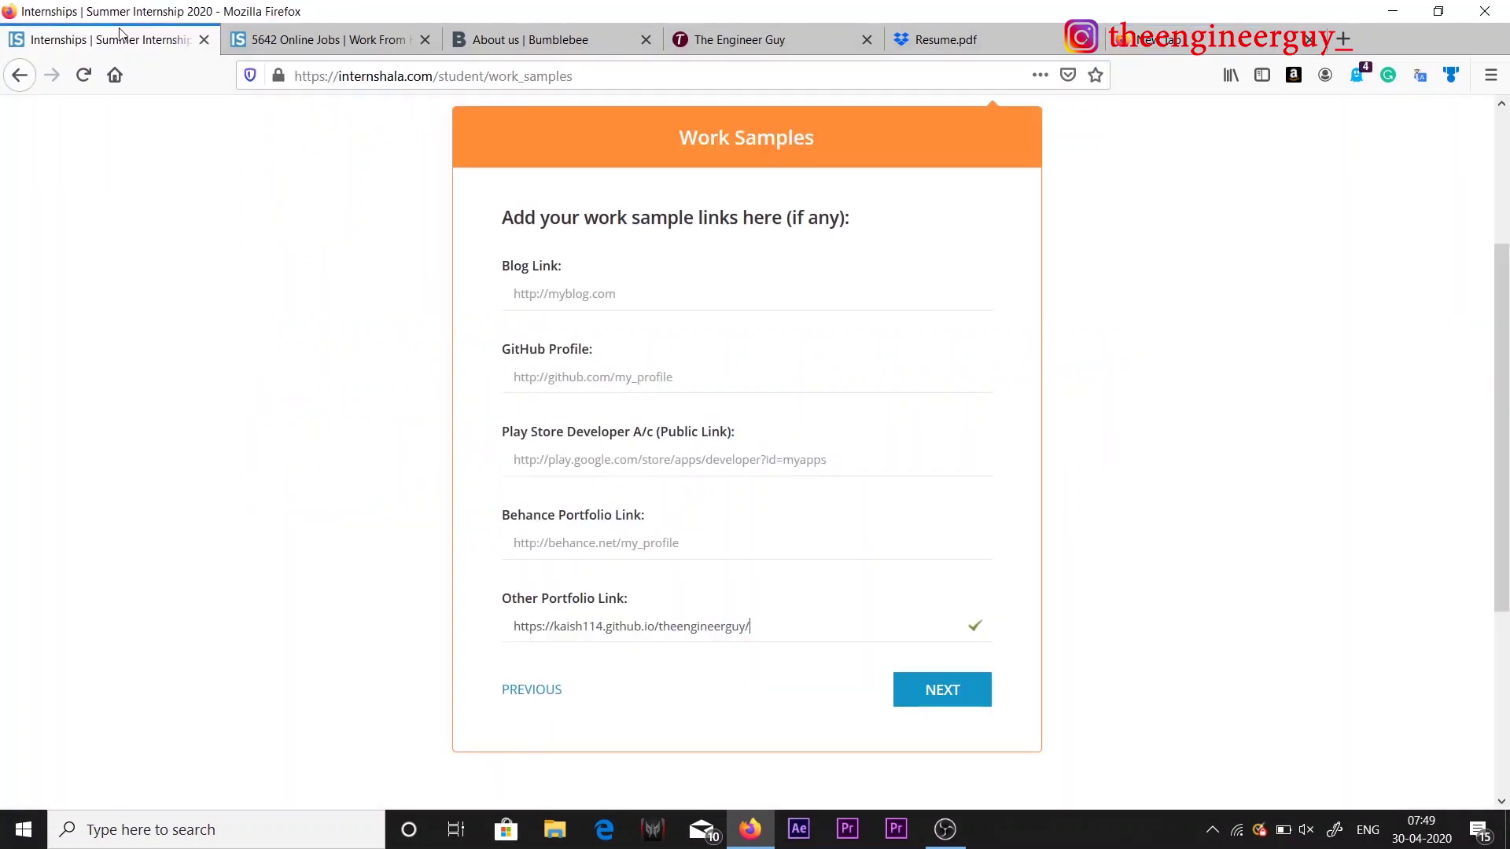
key(ctrl+v)
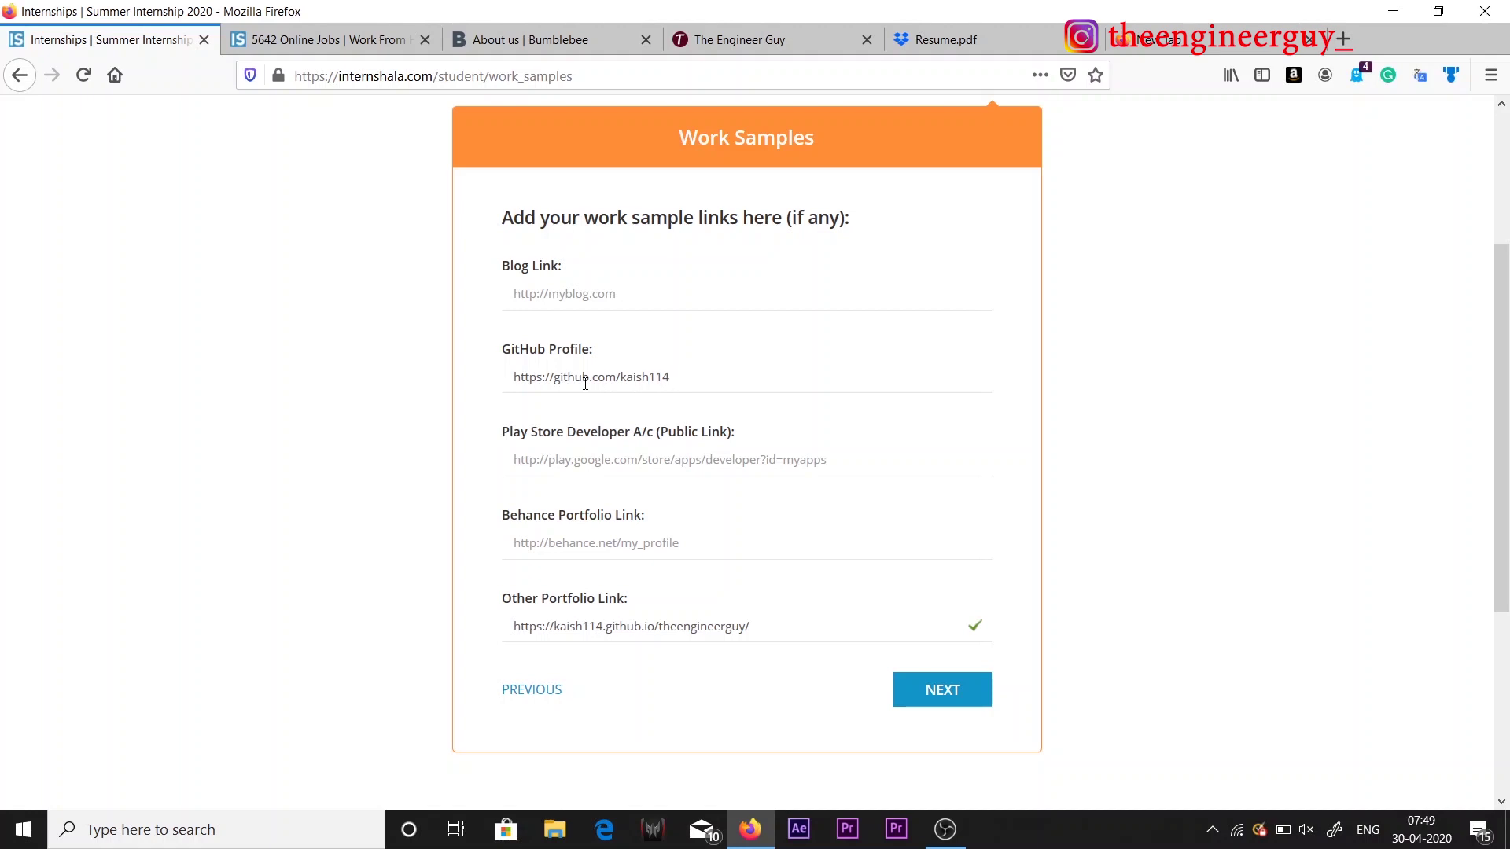
Step: Enter the LinkedIn profile address in another new browser tab and copy it
click(1343, 38)
text(linkedin.com/)
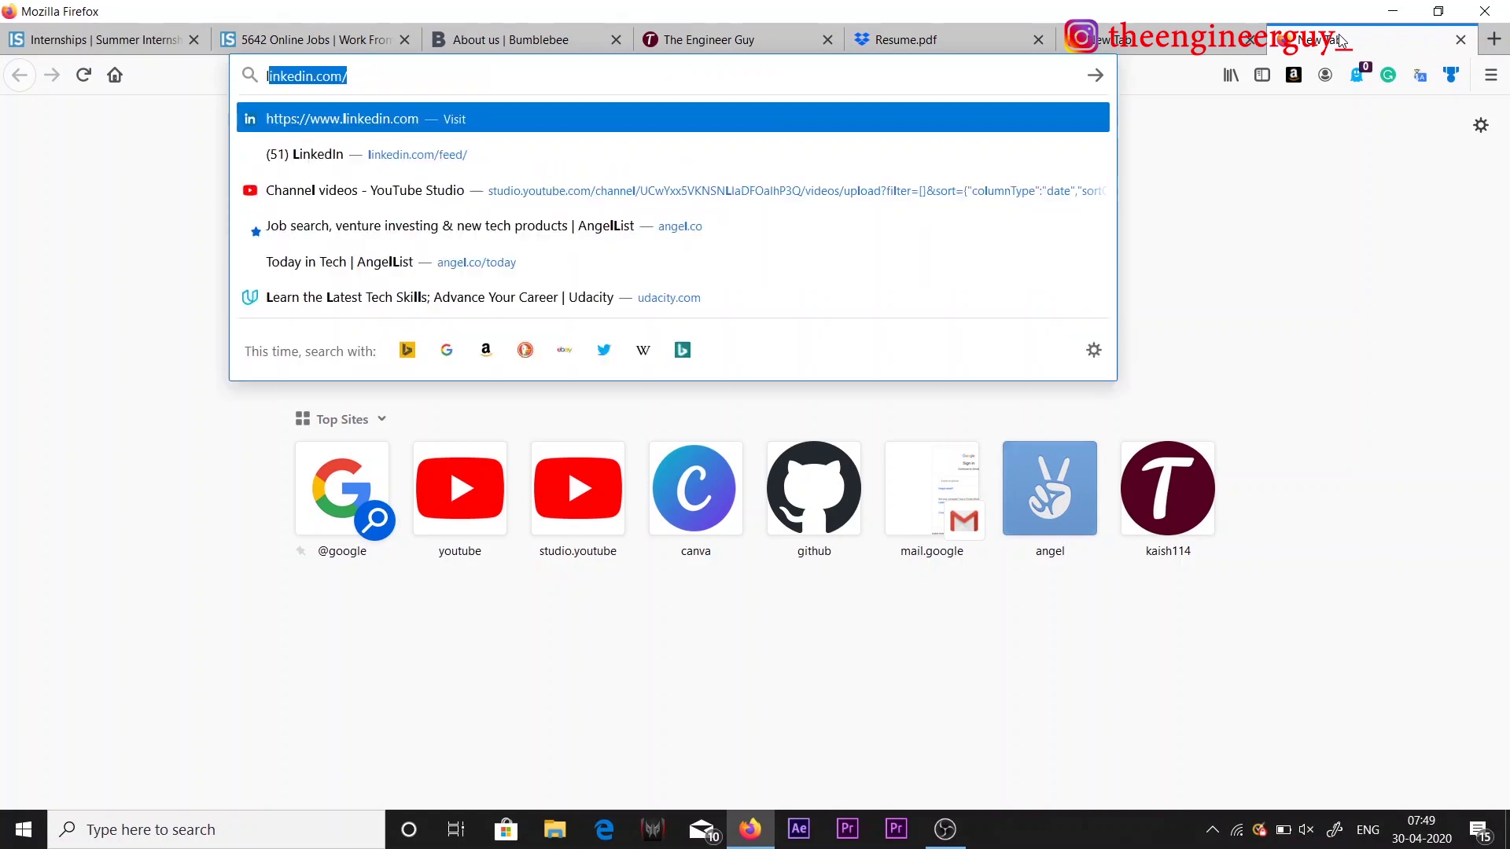
key(Right)
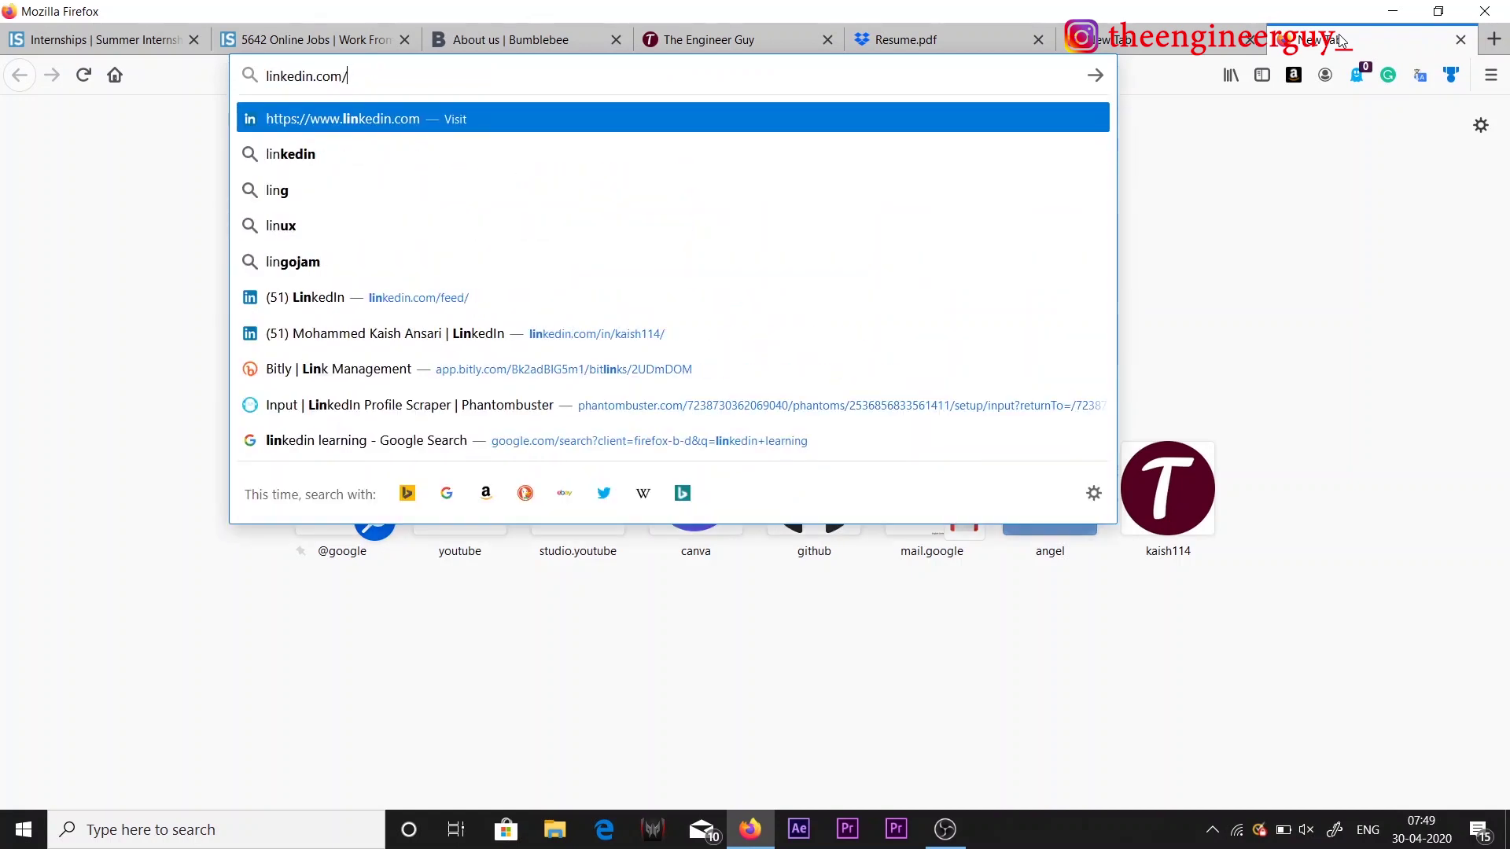
text(in/k)
key(ctrl+a)
text(c)
key(BackSpace)
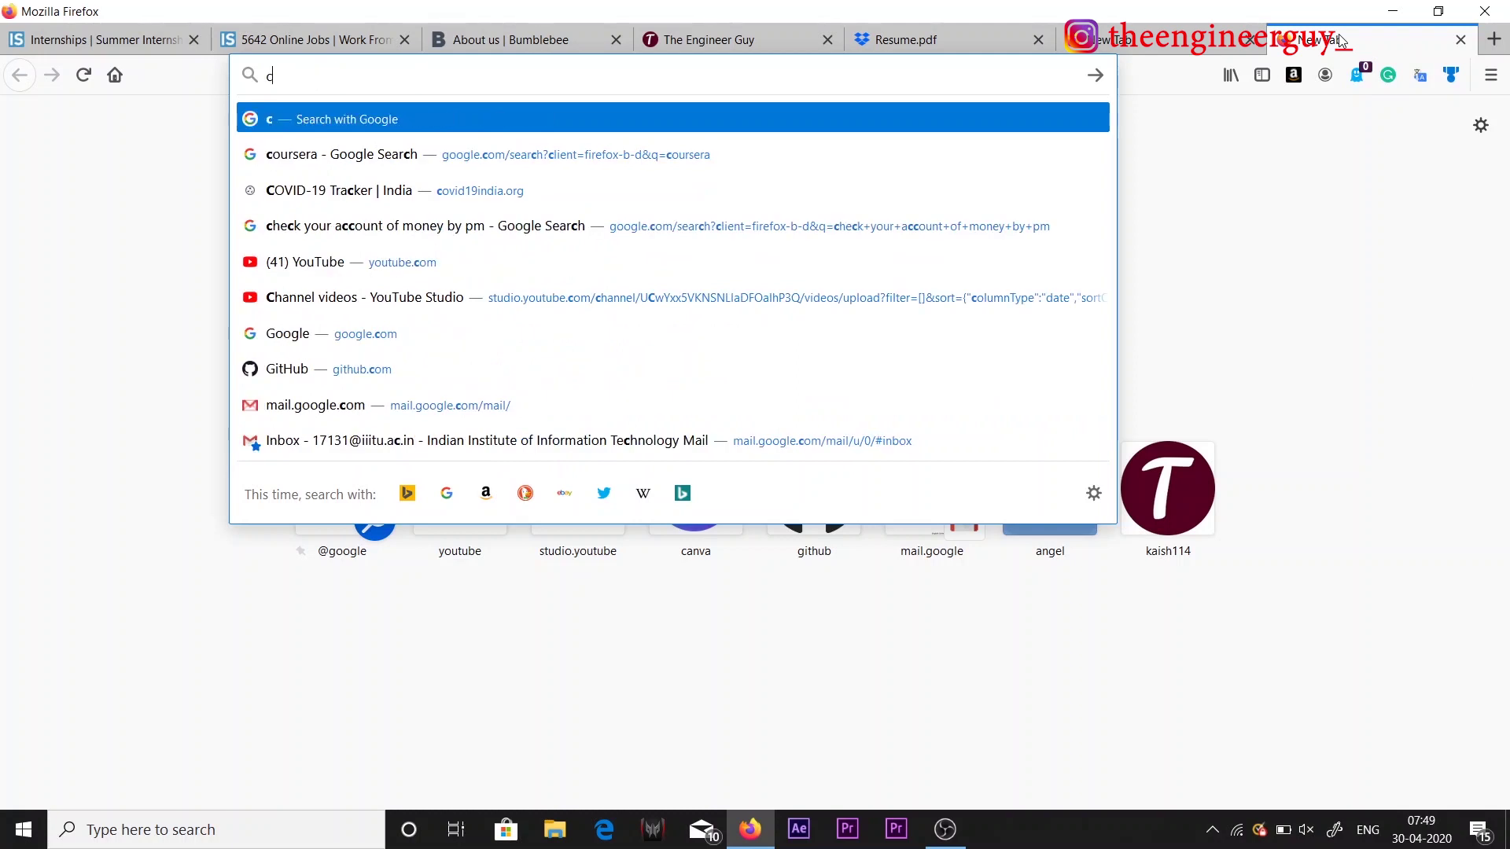
key(ctrl+z)
key(ctrl+c)
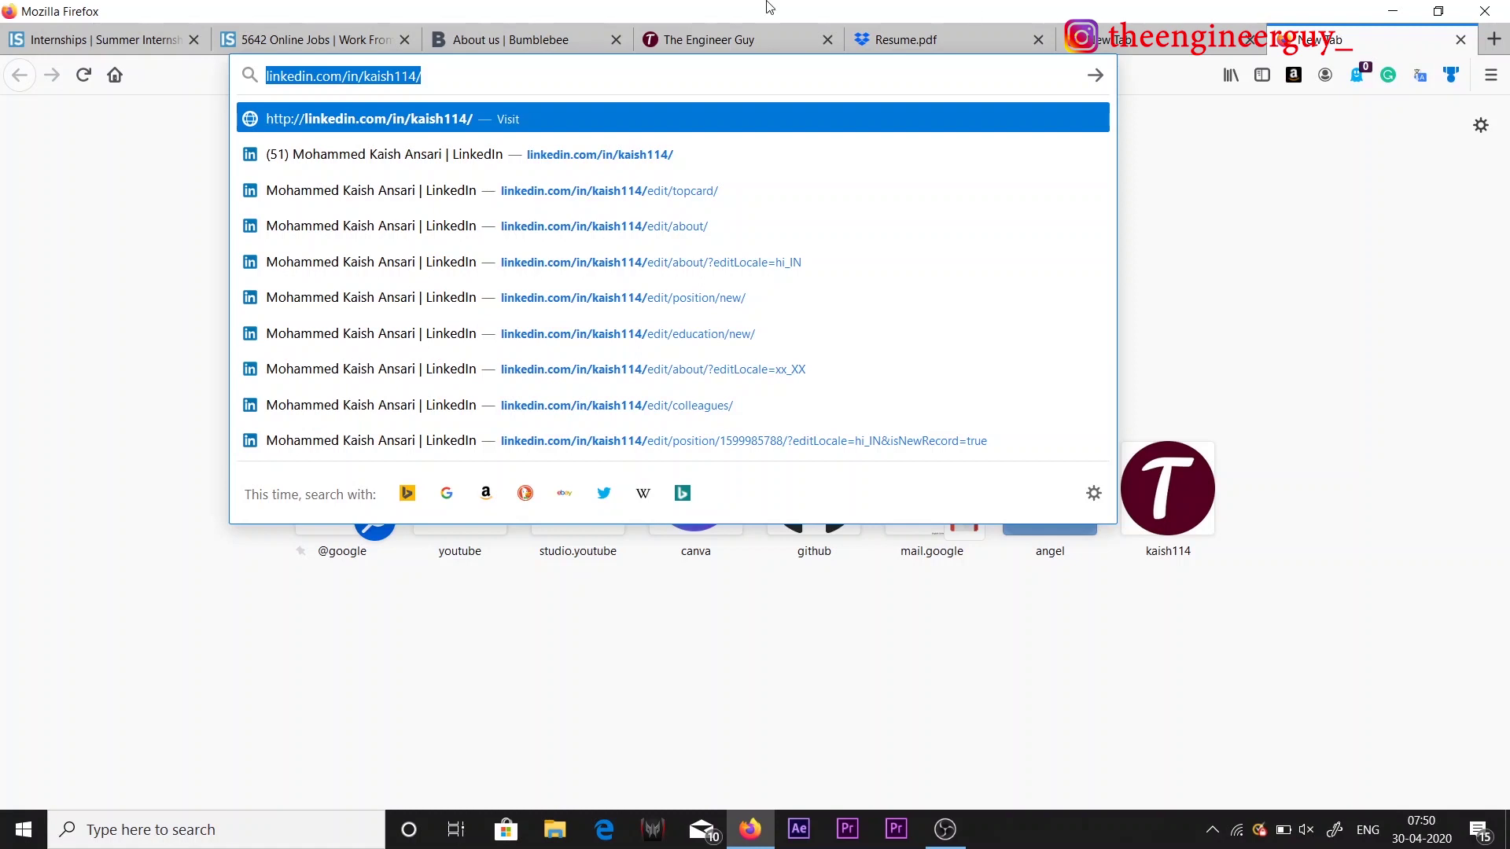
Step: Try to submit the work samples with the copied LinkedIn address, without its https prefix, as the Blog Link
click(151, 52)
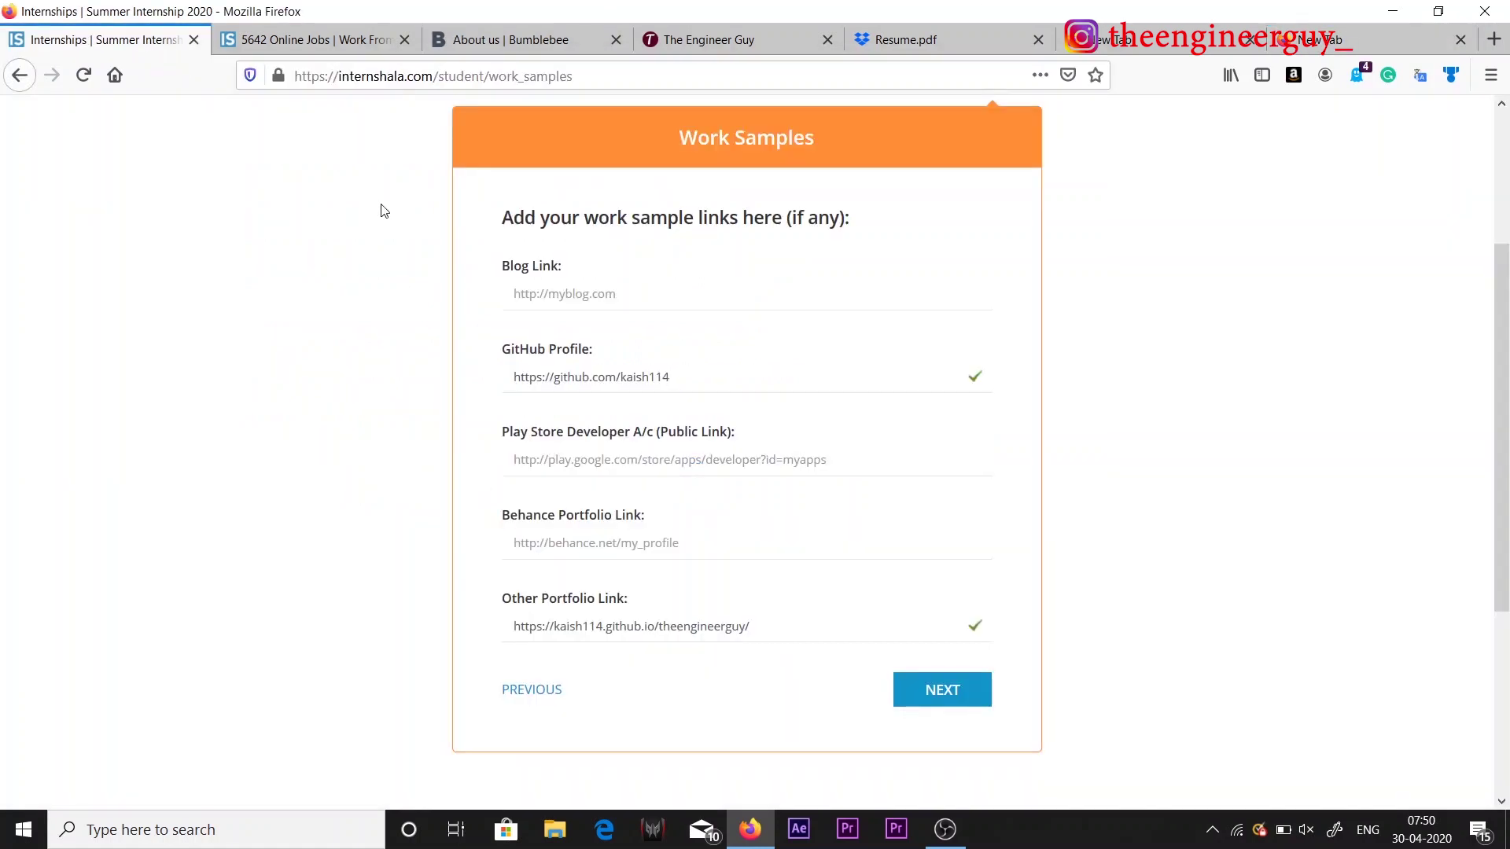
click(569, 289)
key(ctrl+v)
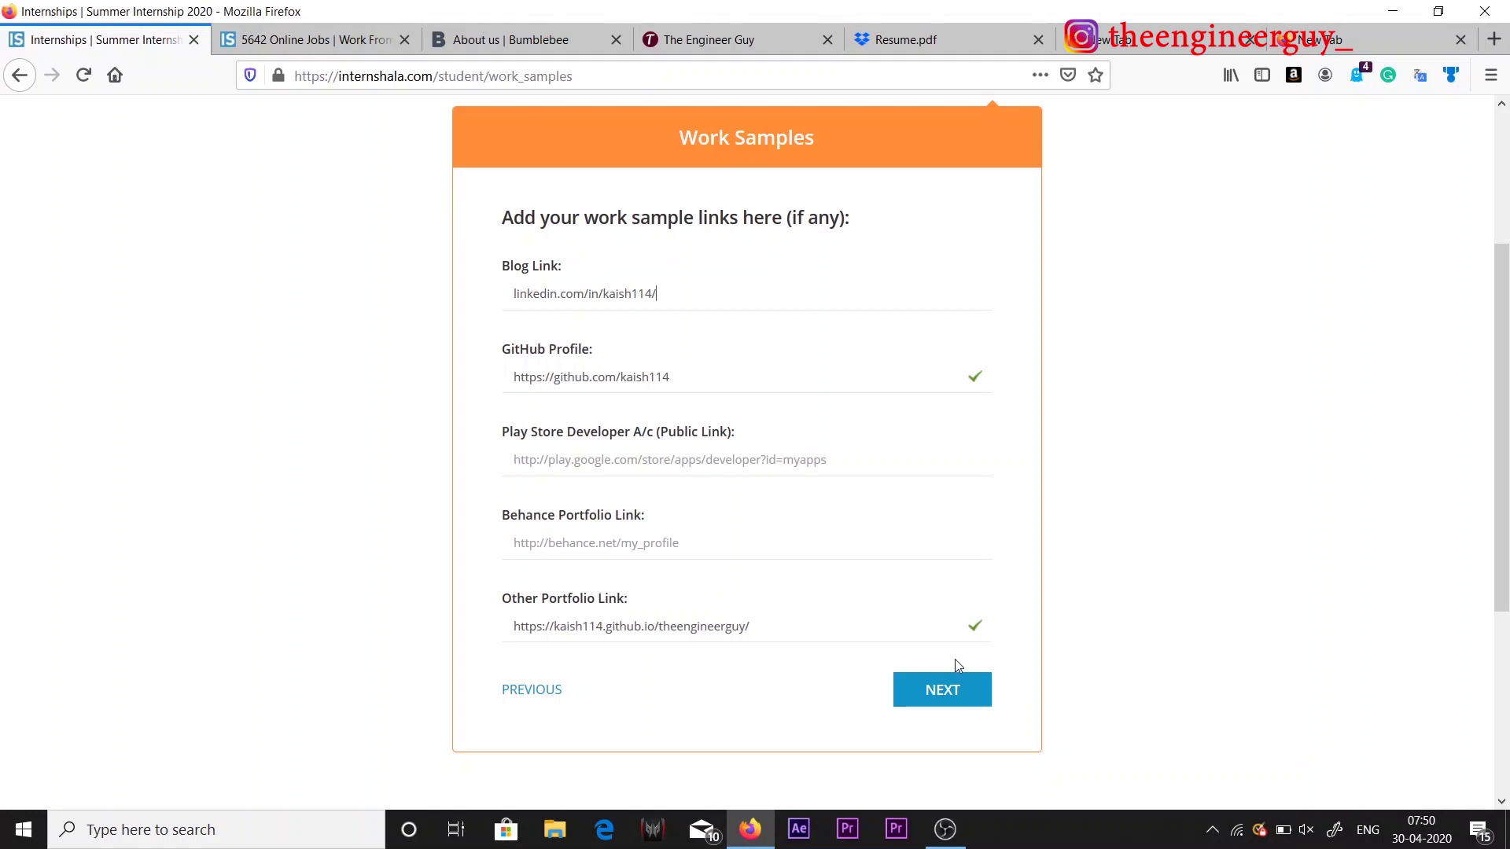
click(951, 691)
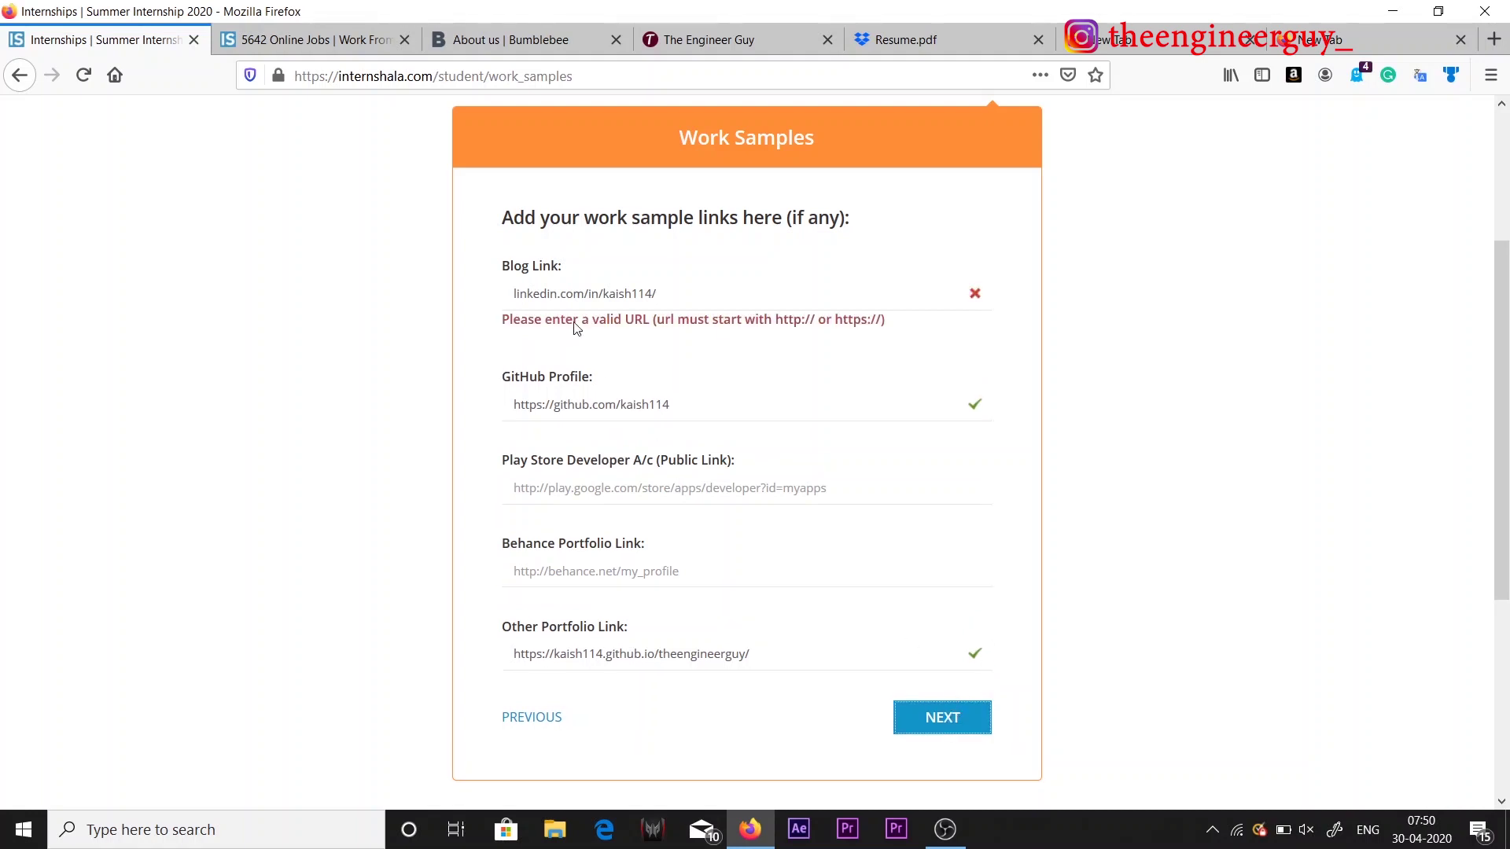
Step: Load the LinkedIn profile, replace the Blog Link with its full https address, and proceed to the Additional Details section
click(1221, 39)
text(github.com/)
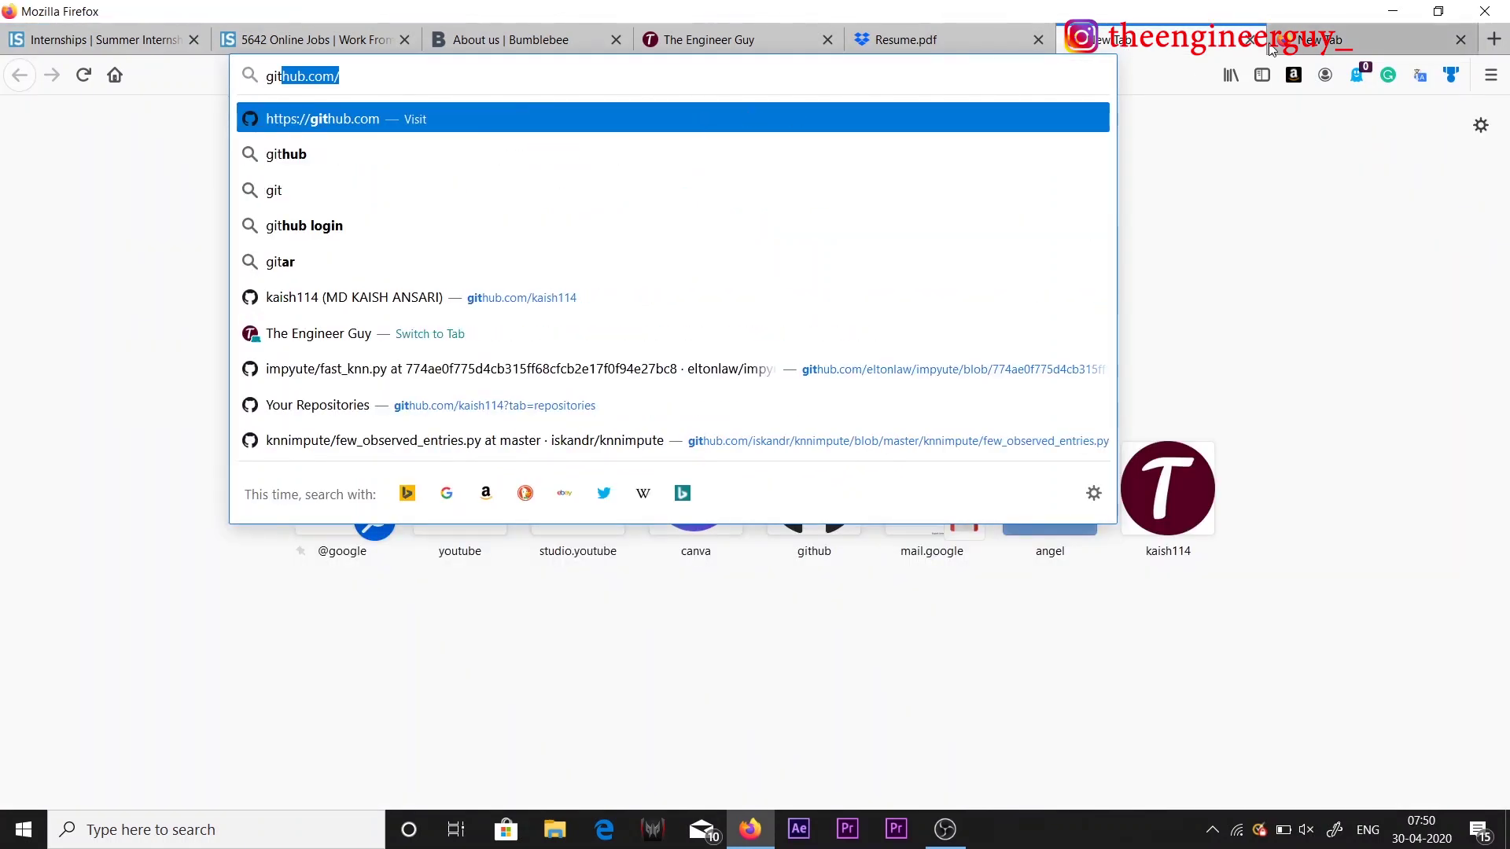
click(1352, 40)
key(Return)
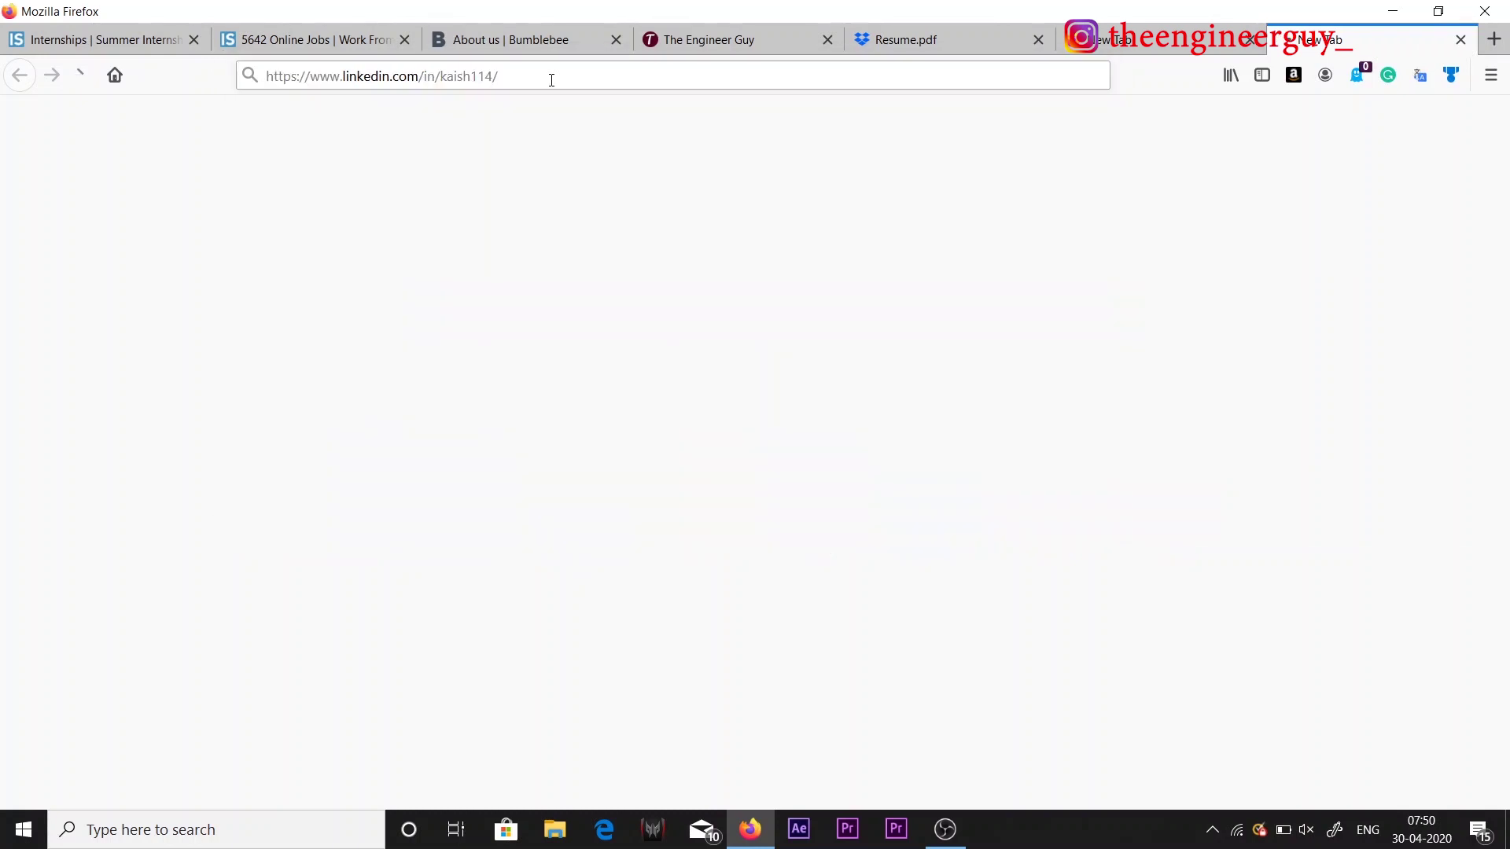
click(496, 76)
key(ctrl+c)
click(55, 36)
click(615, 293)
key(ctrl+a)
key(ctrl+v)
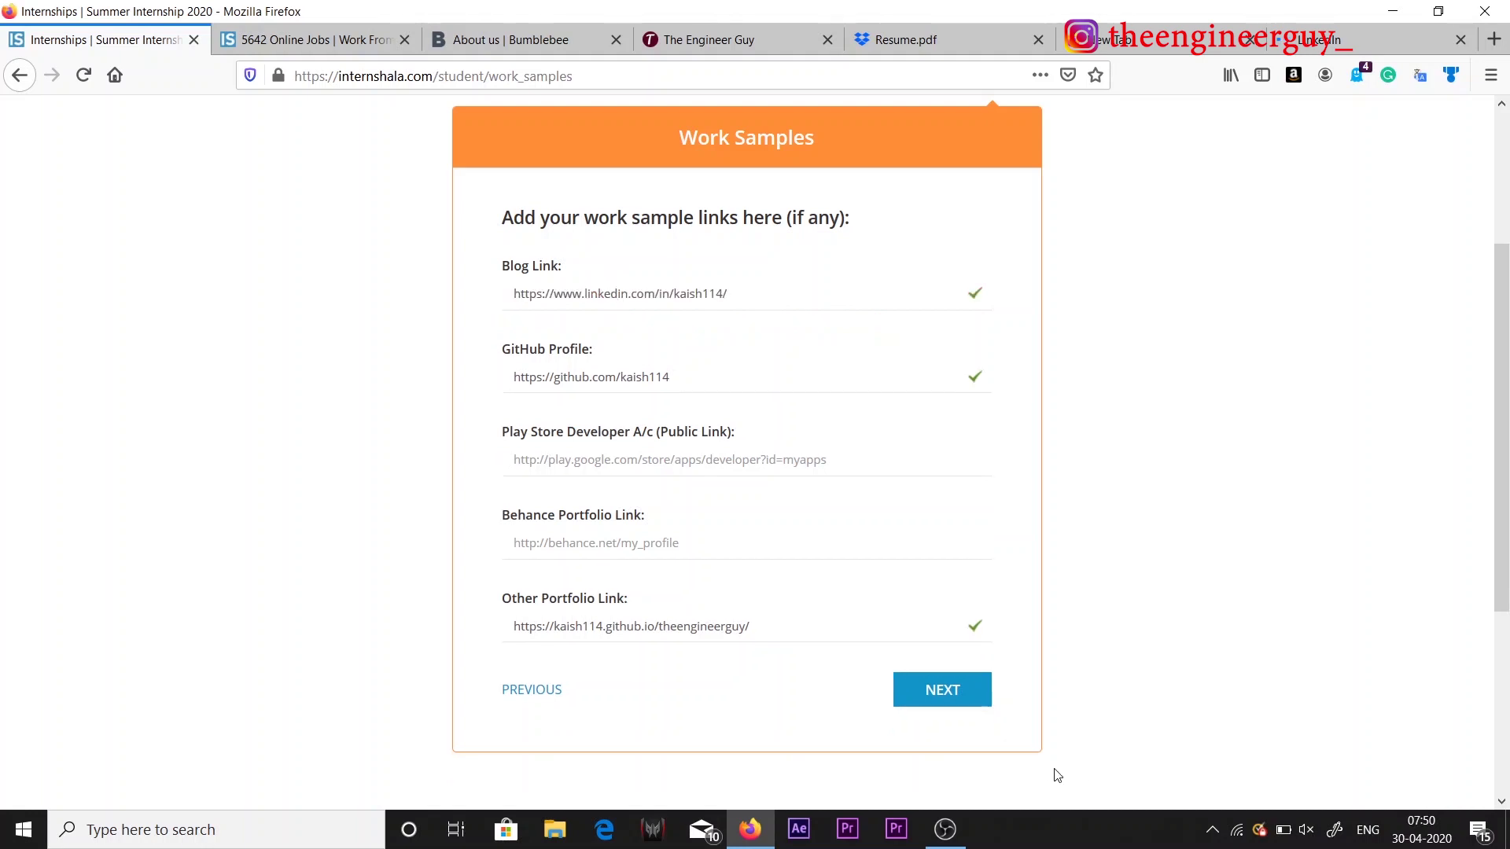
click(962, 690)
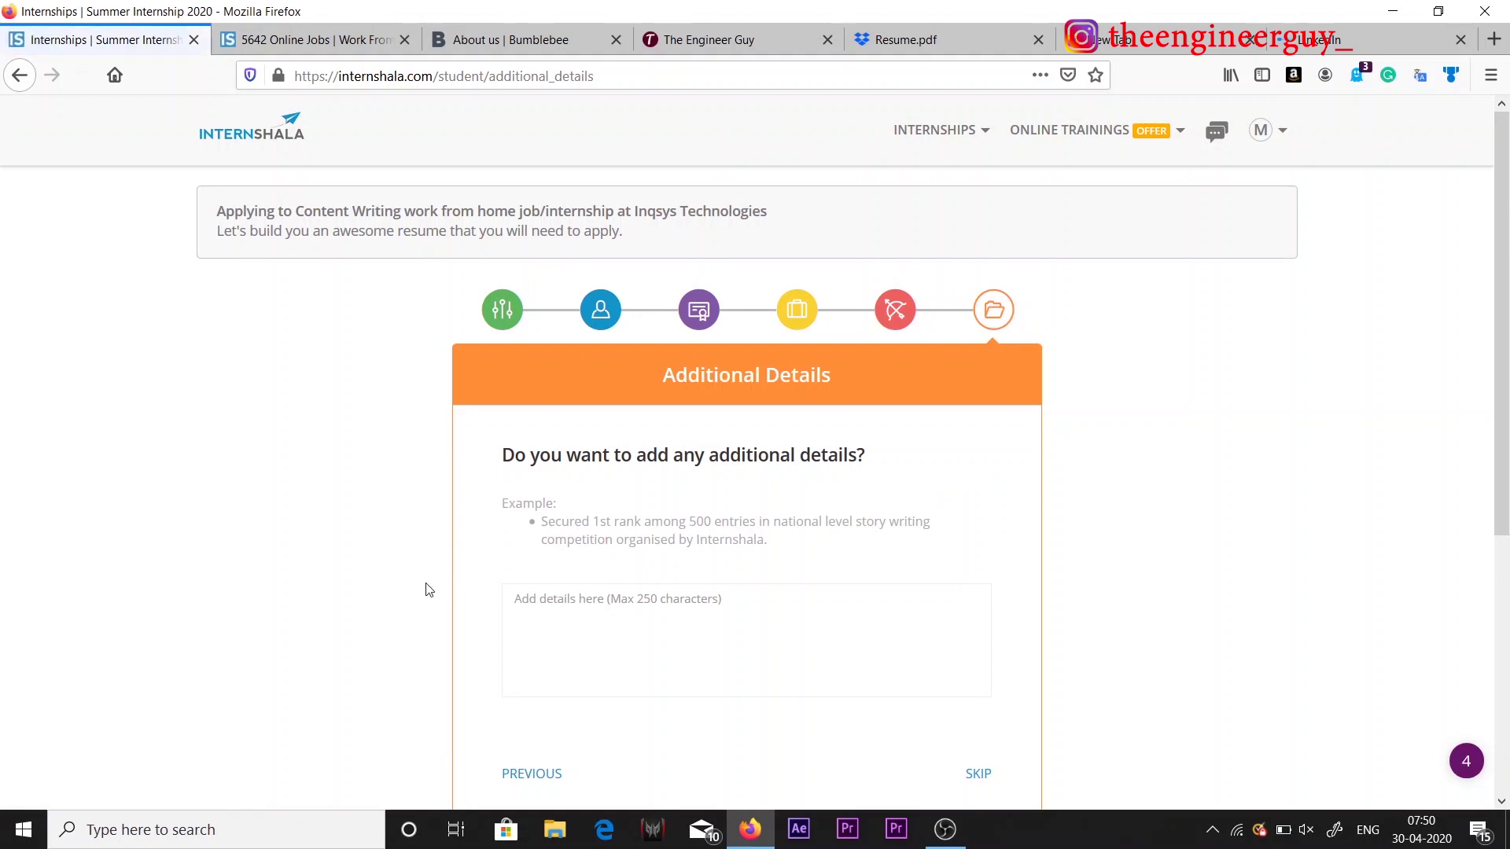
Step: Look over the Additional Details section and skip it without adding any details
scroll(435, 641, down, 2)
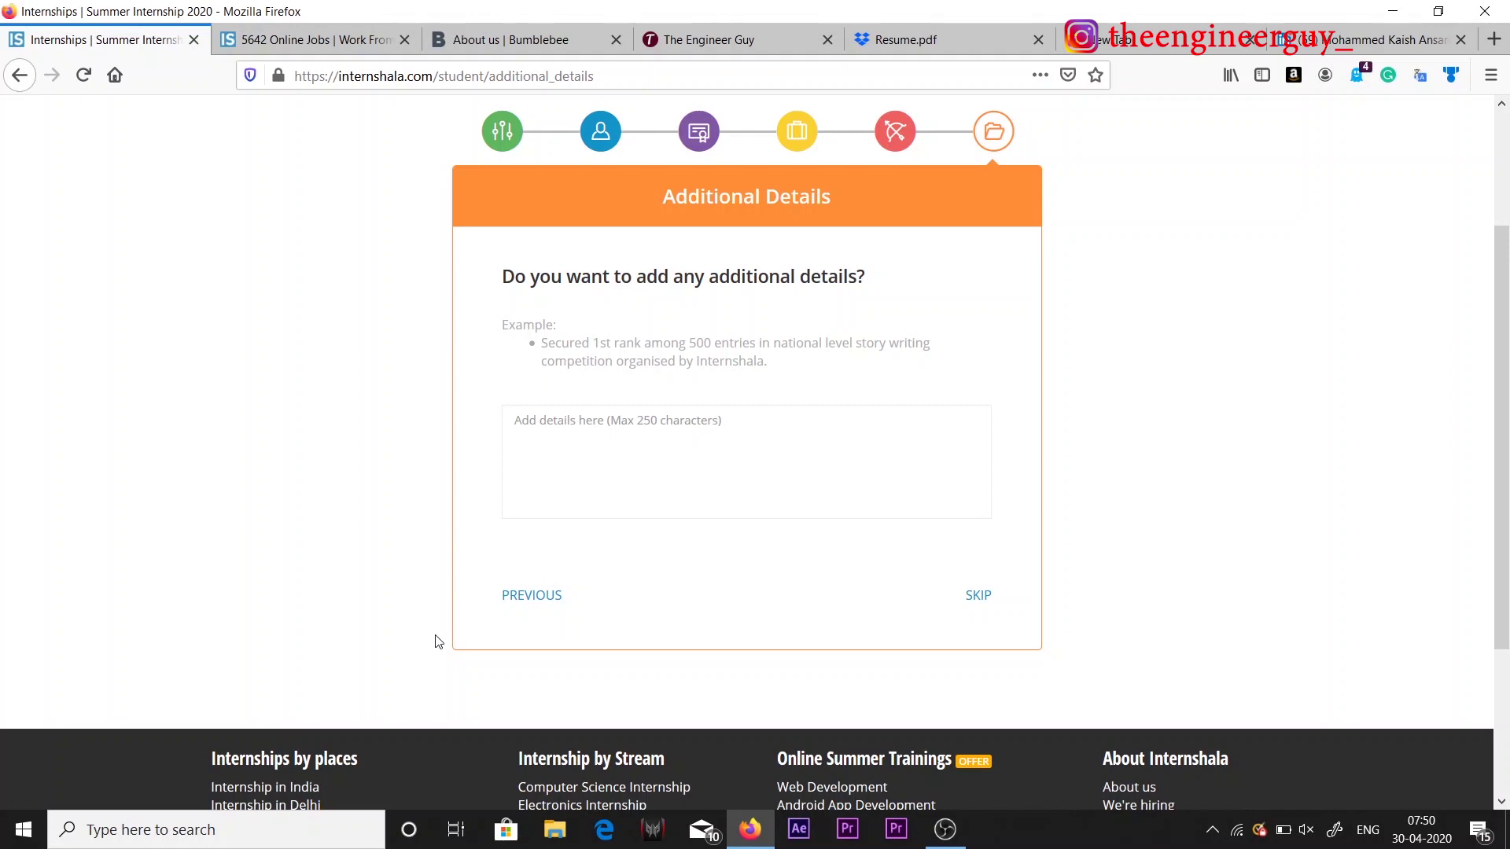
click(741, 430)
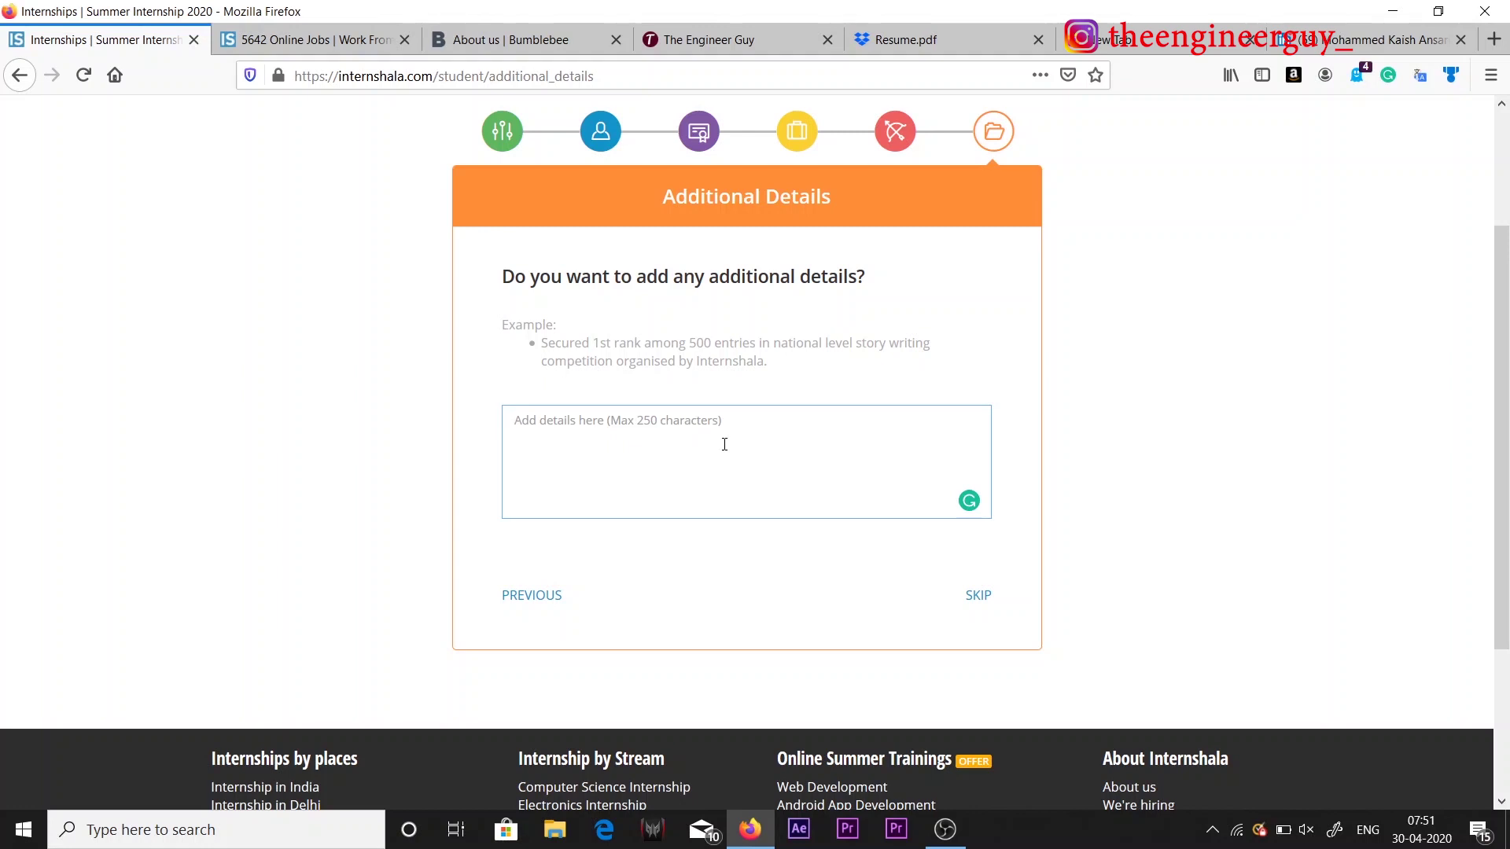
click(1156, 586)
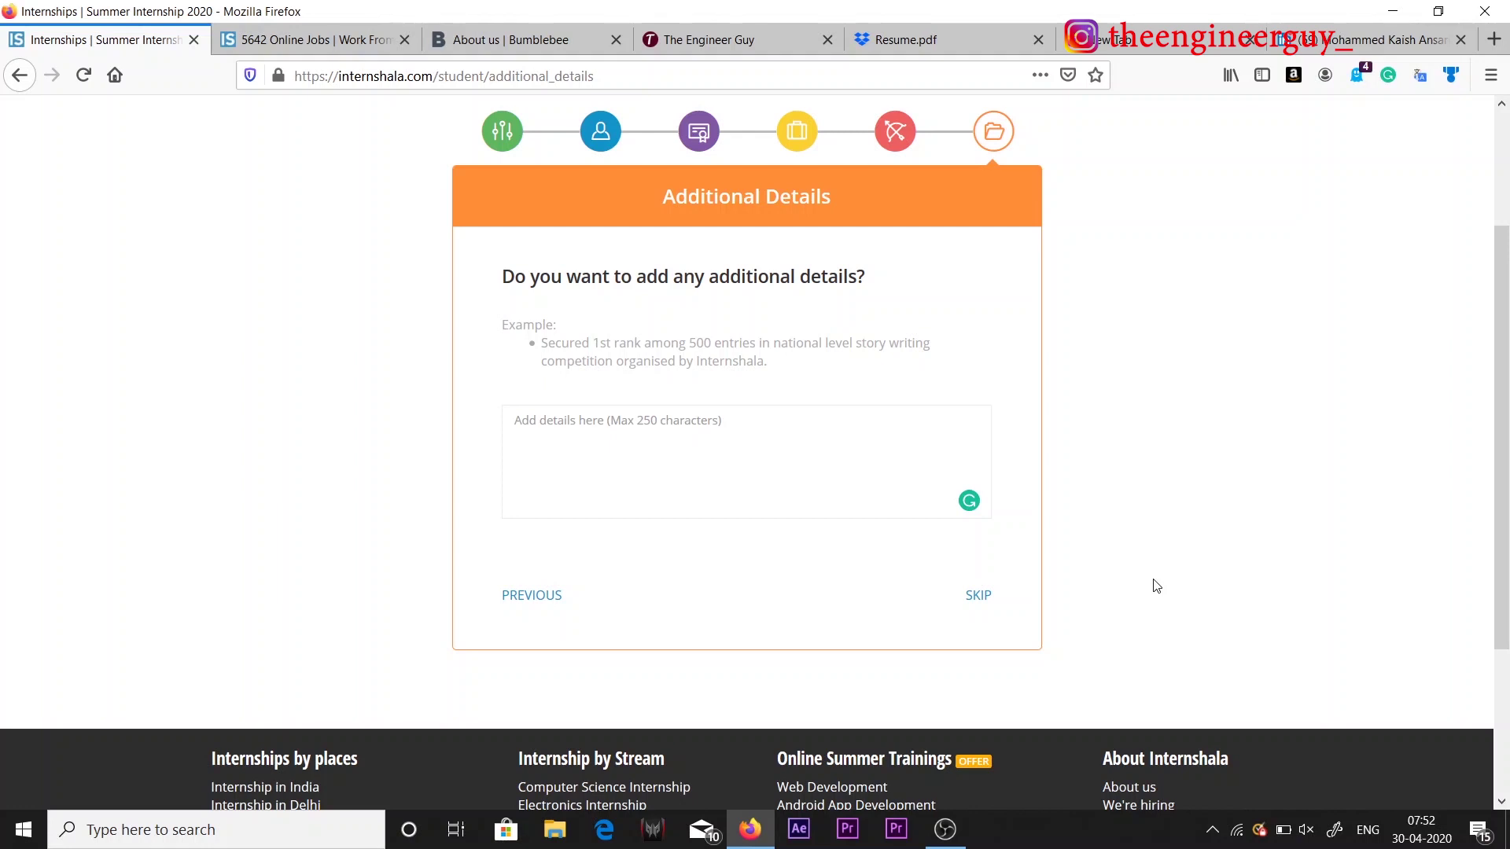
click(631, 493)
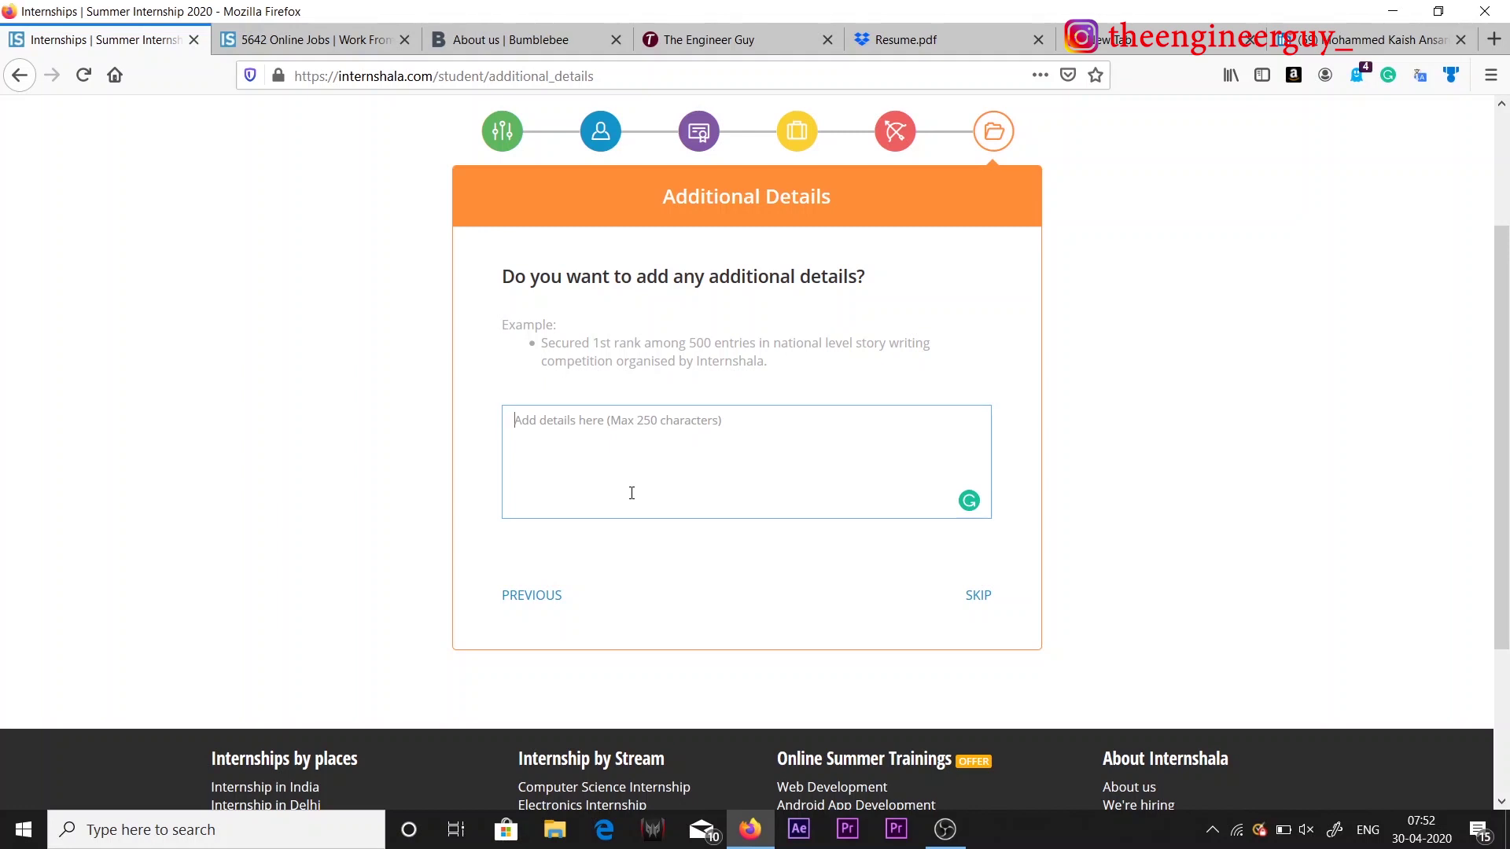
click(978, 596)
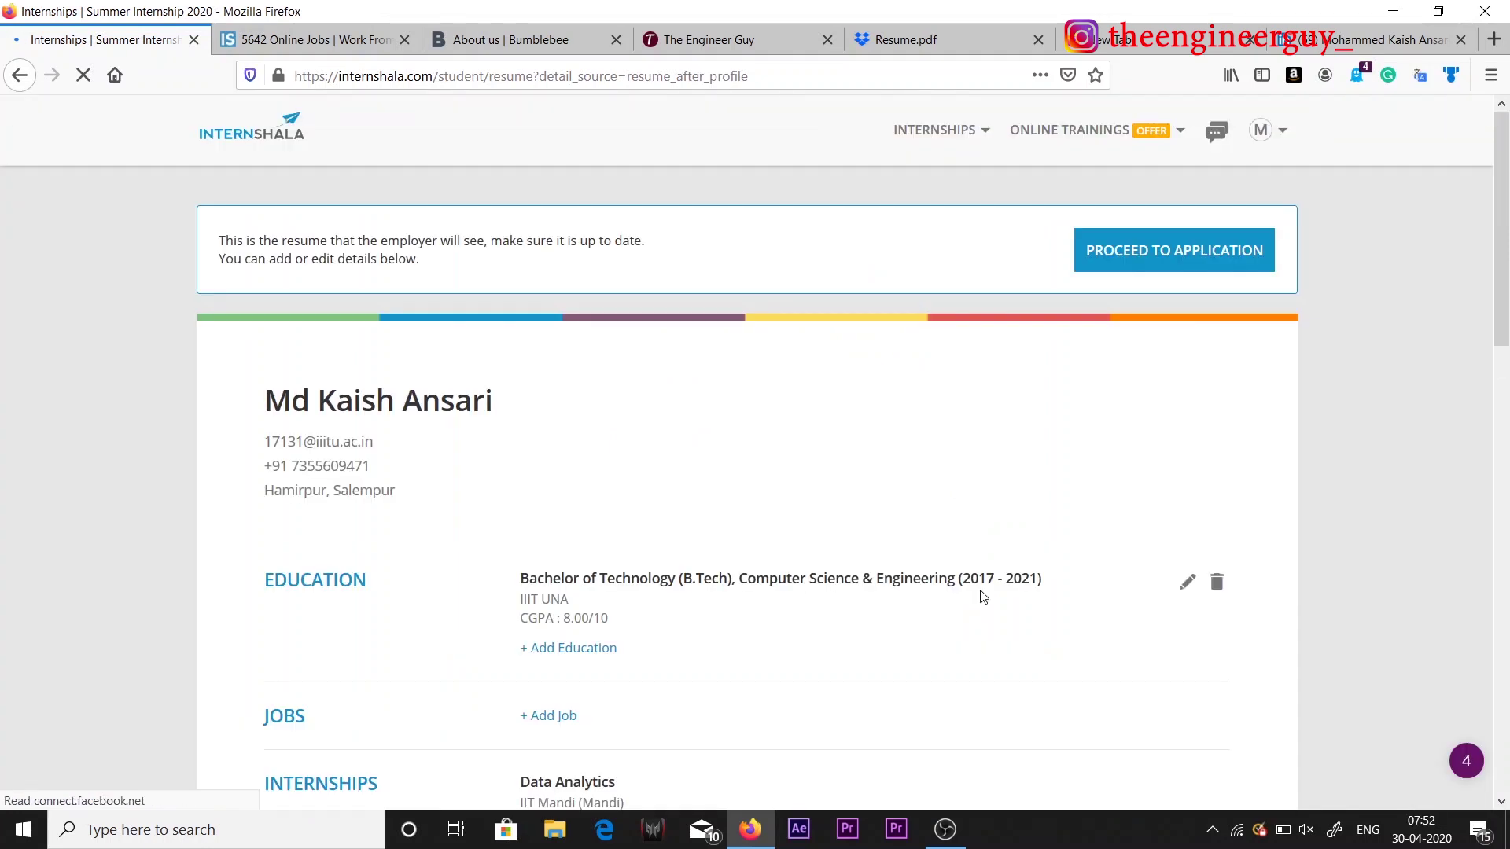
Step: Review the completed resume, proceed to the application, and check the requirements and eligibility on the Inqsys Technologies Content Writing internship page
scroll(320, 671, down, 10)
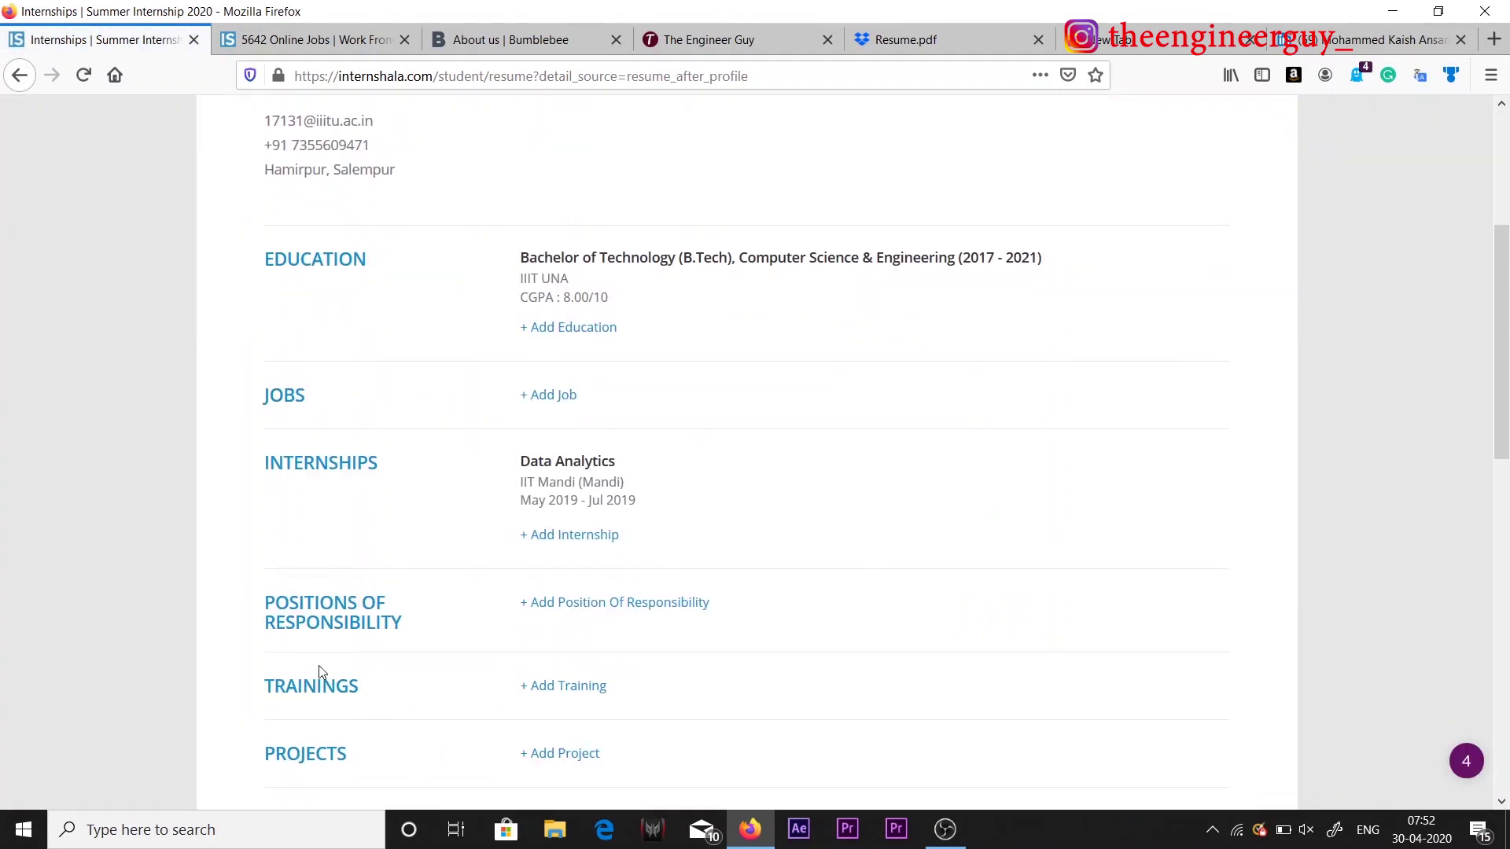
scroll(320, 671, down, 2)
scroll(320, 671, up, 7)
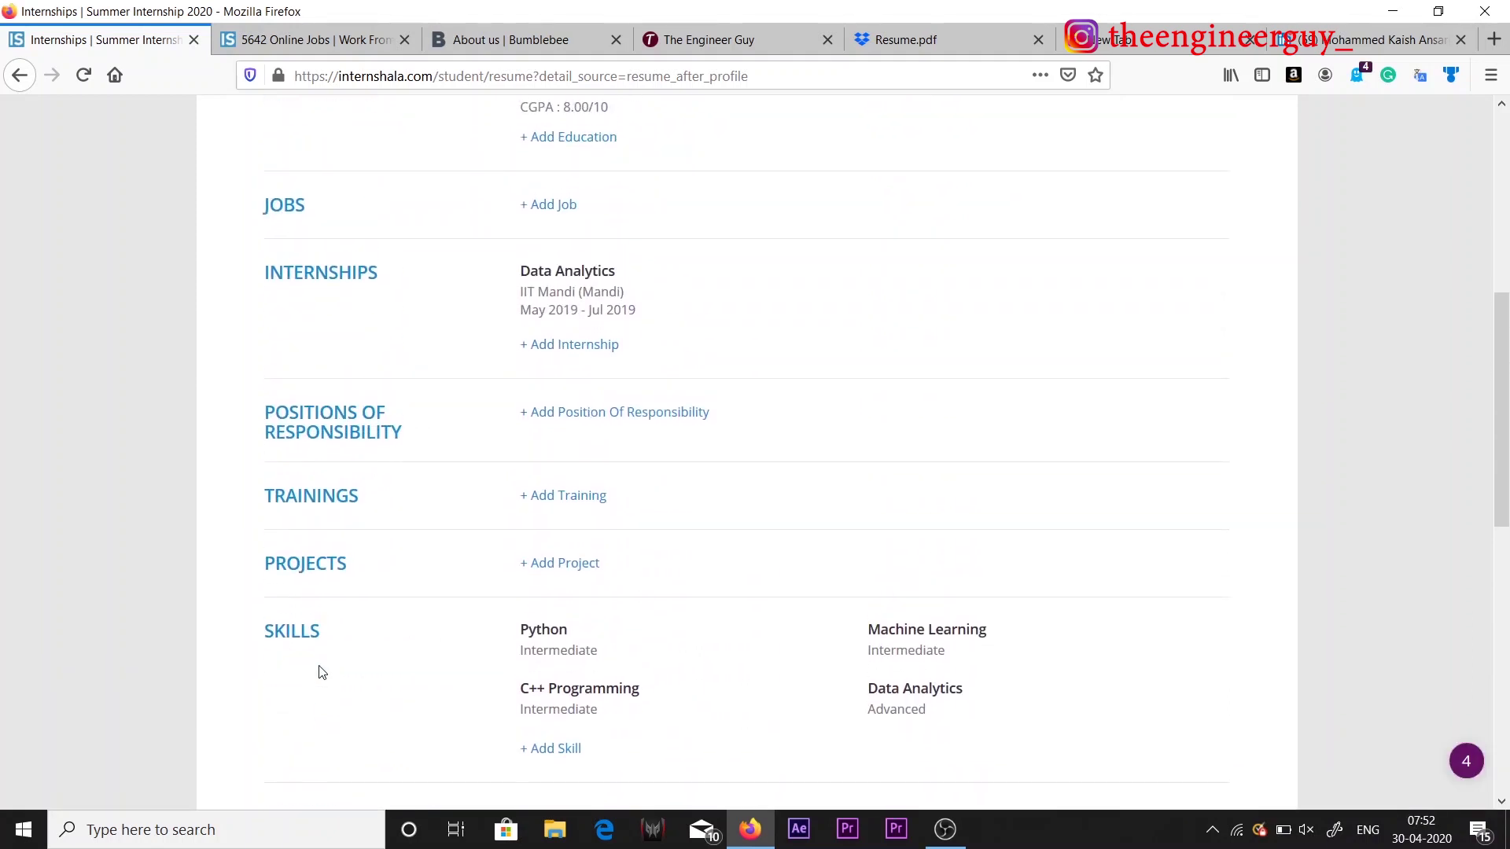
scroll(320, 671, up, 3)
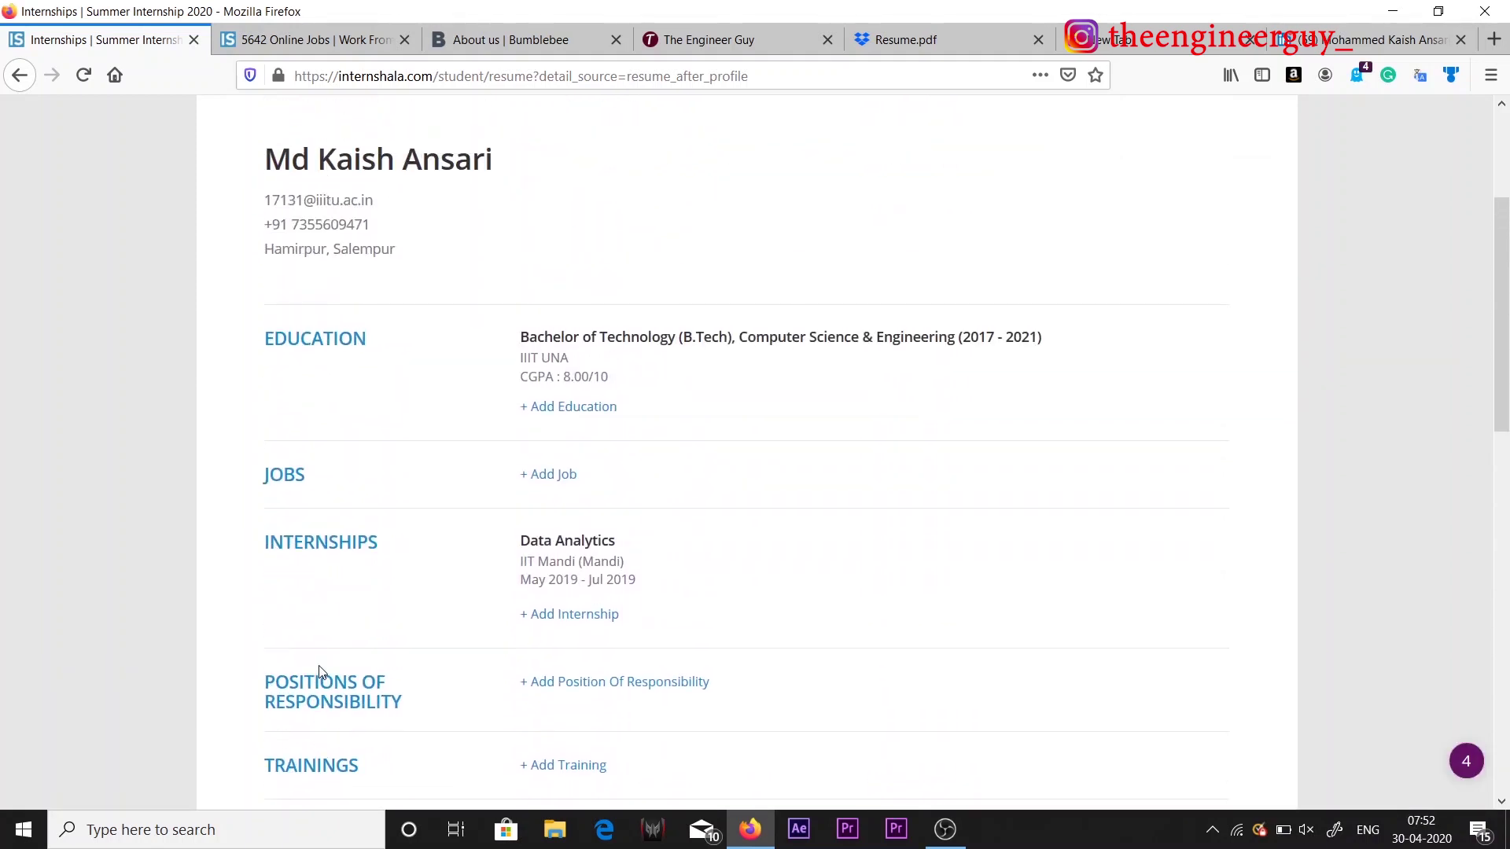
scroll(803, 634, up, 3)
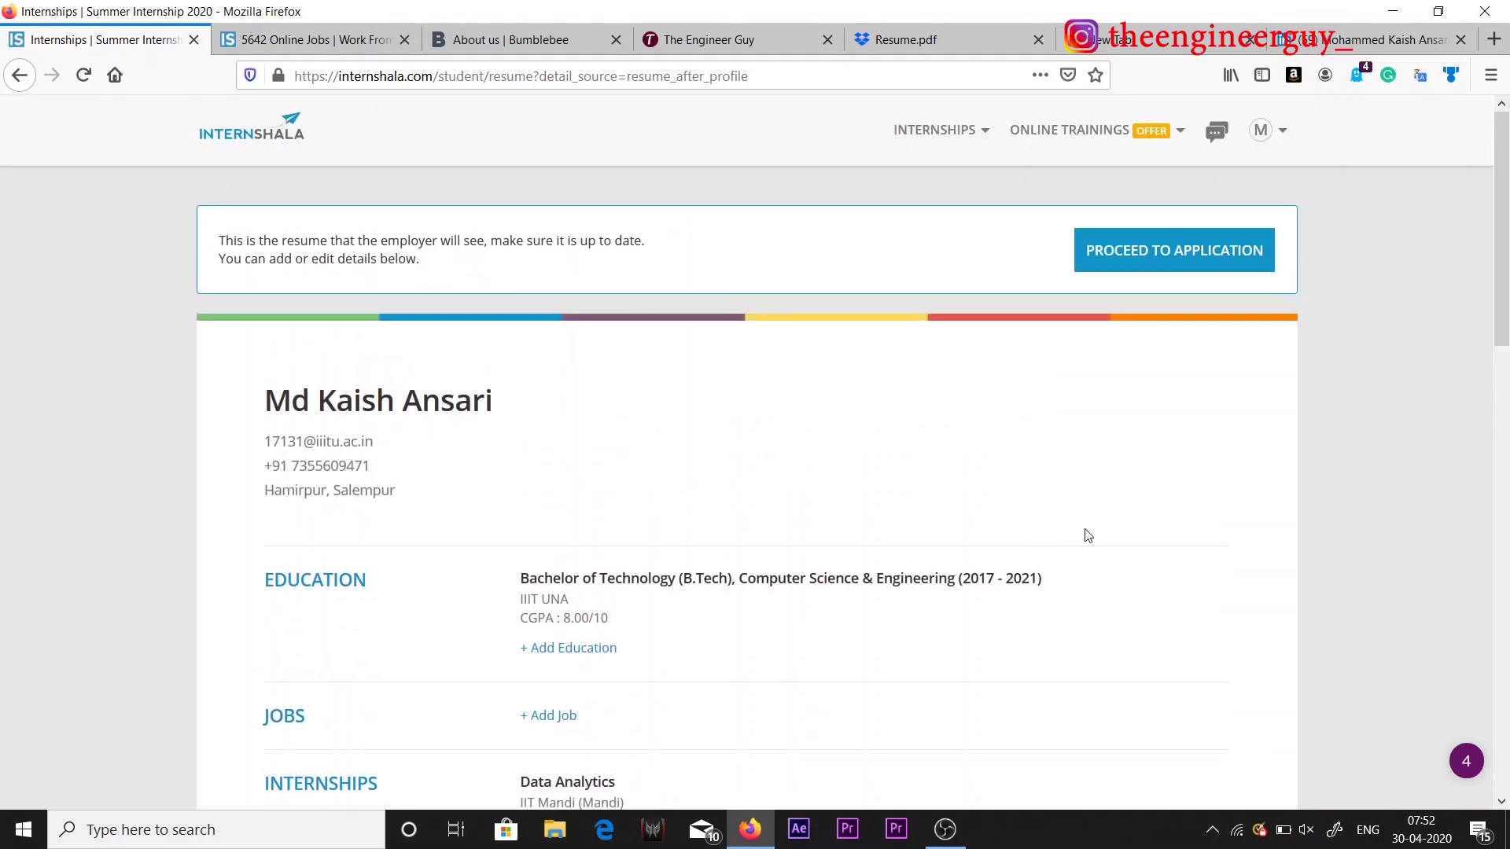
click(1190, 263)
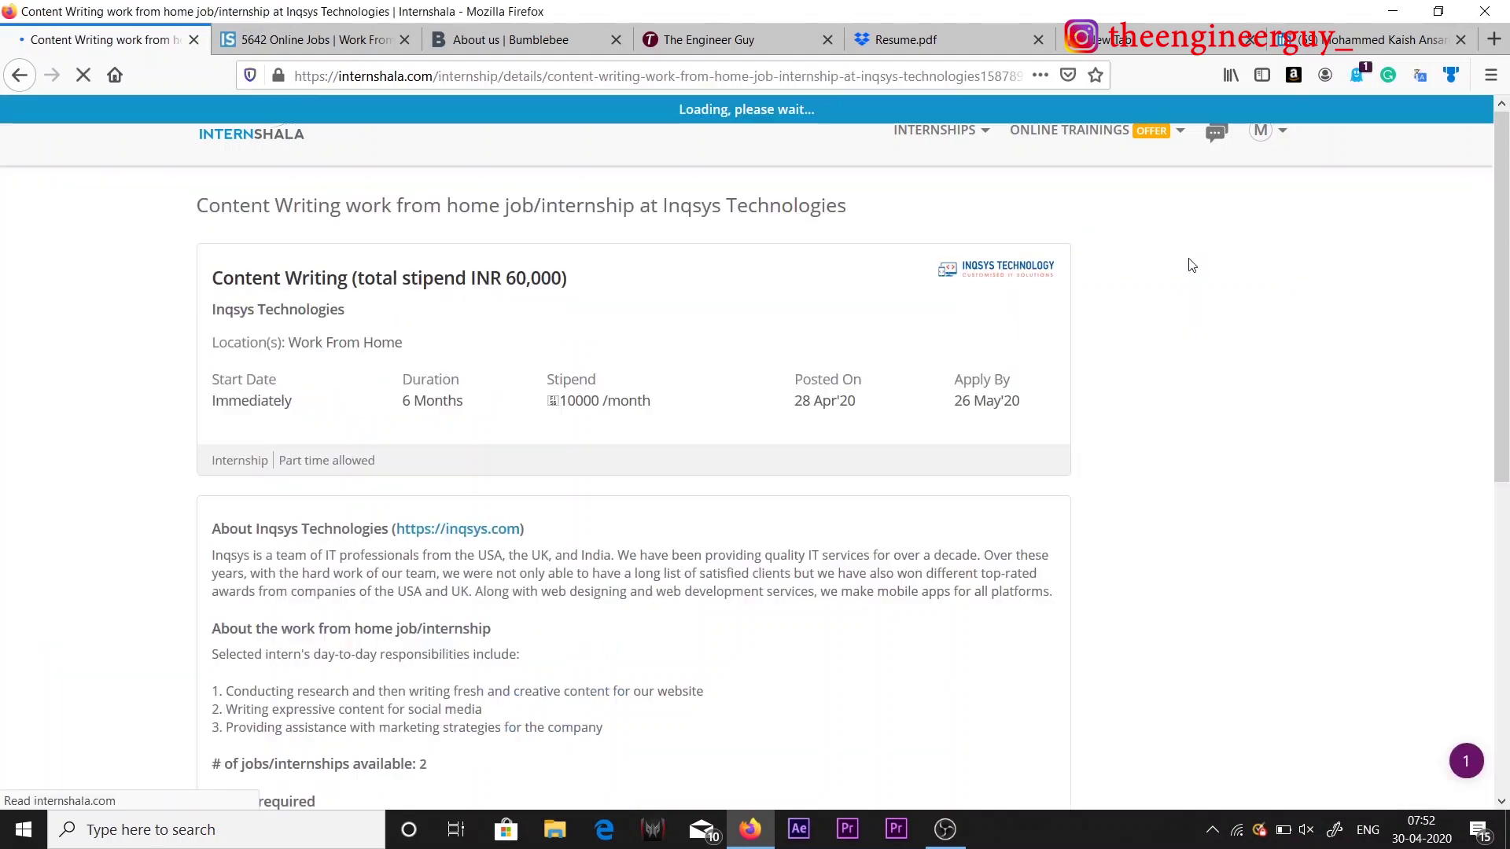
scroll(906, 630, down, 15)
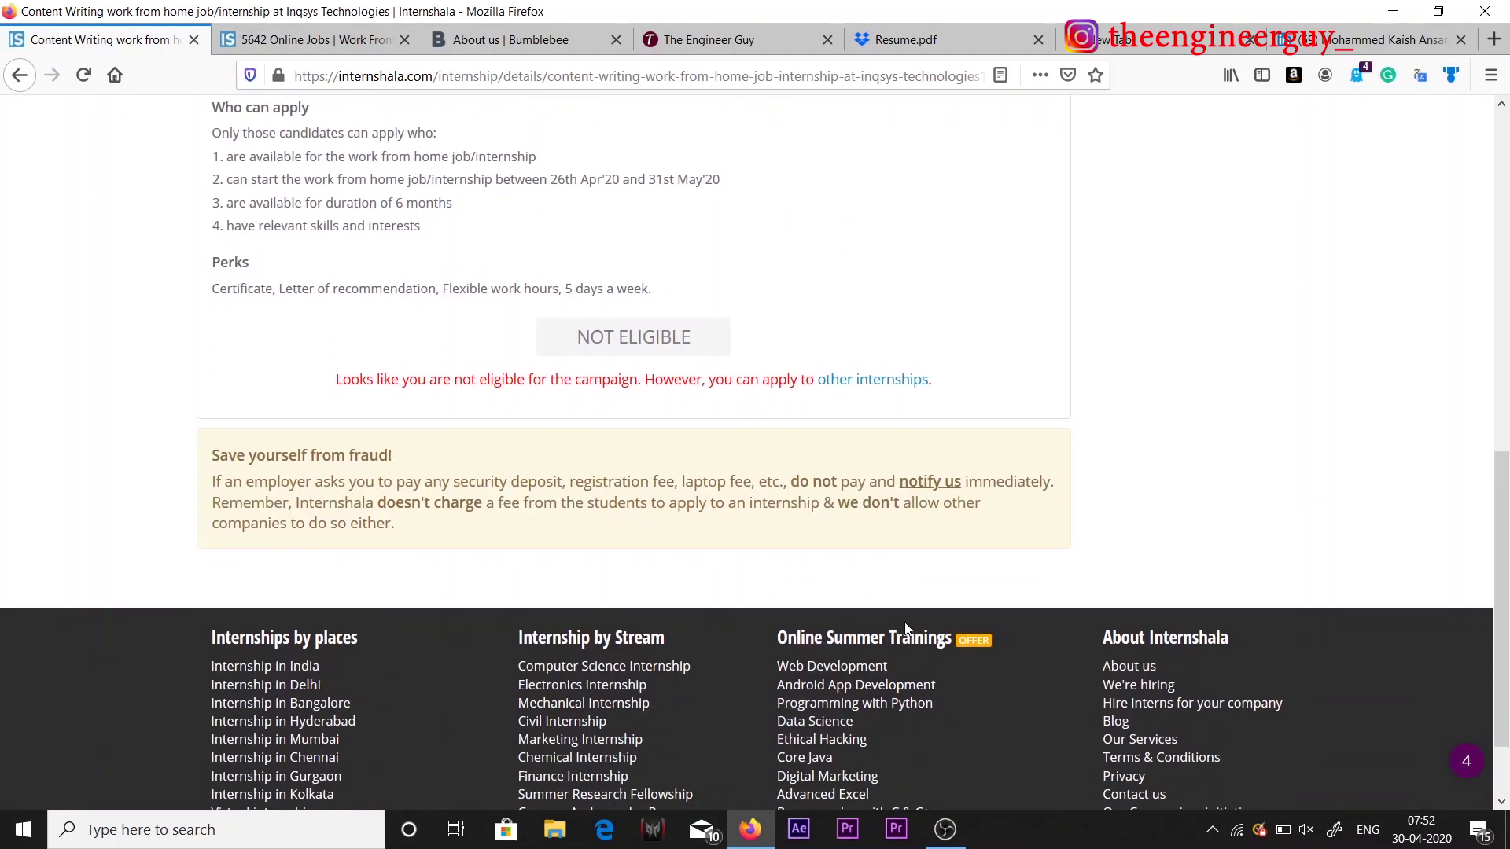
Step: Reread the Inqsys Technologies Content Writing internship page, covering its stipend, responsibilities, required skills, who can apply and eligibility
scroll(593, 351, up, 15)
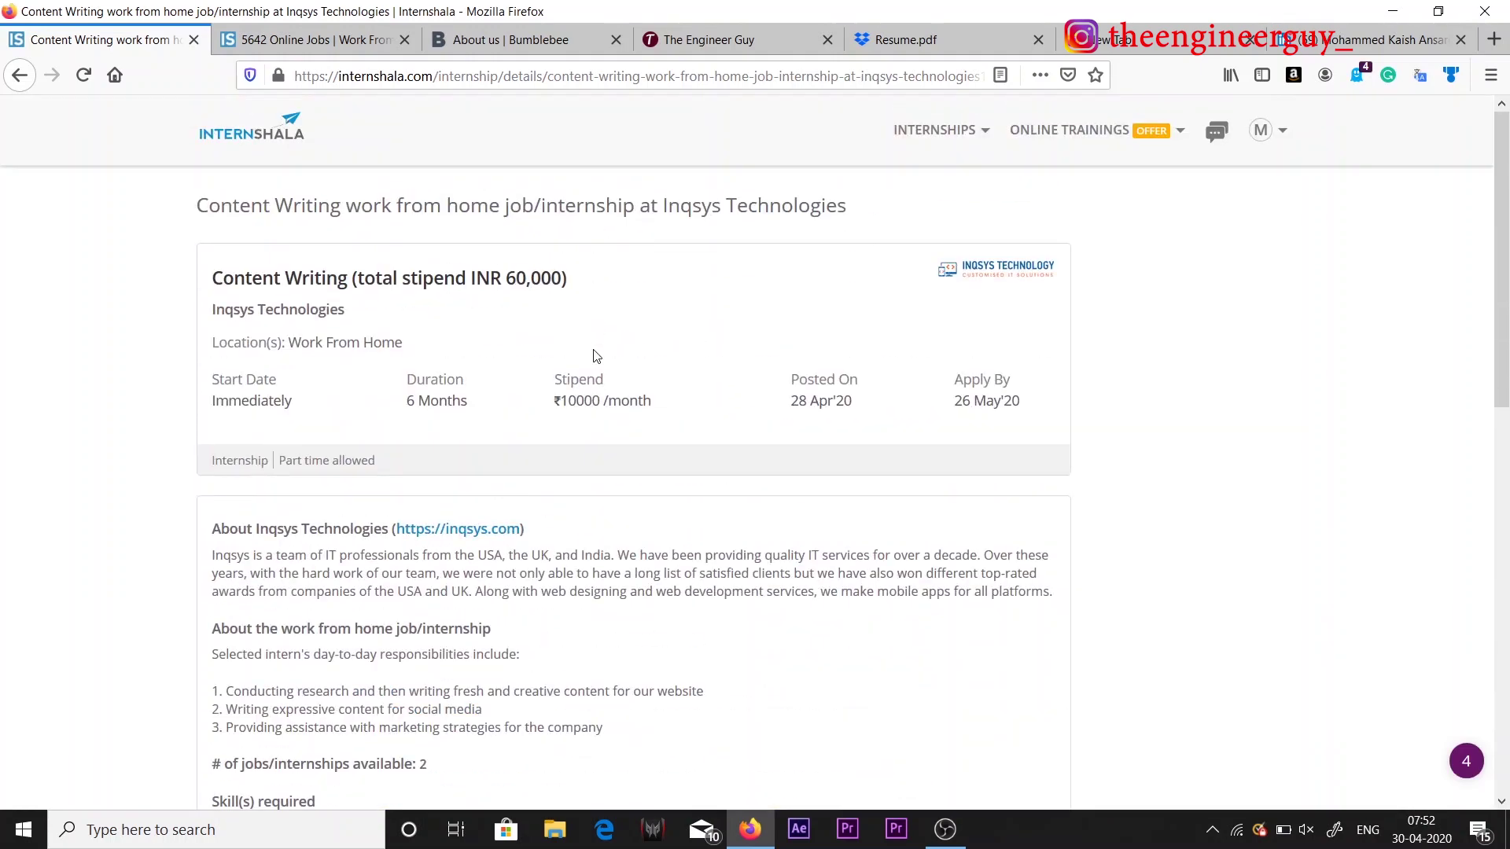
scroll(409, 540, down, 10)
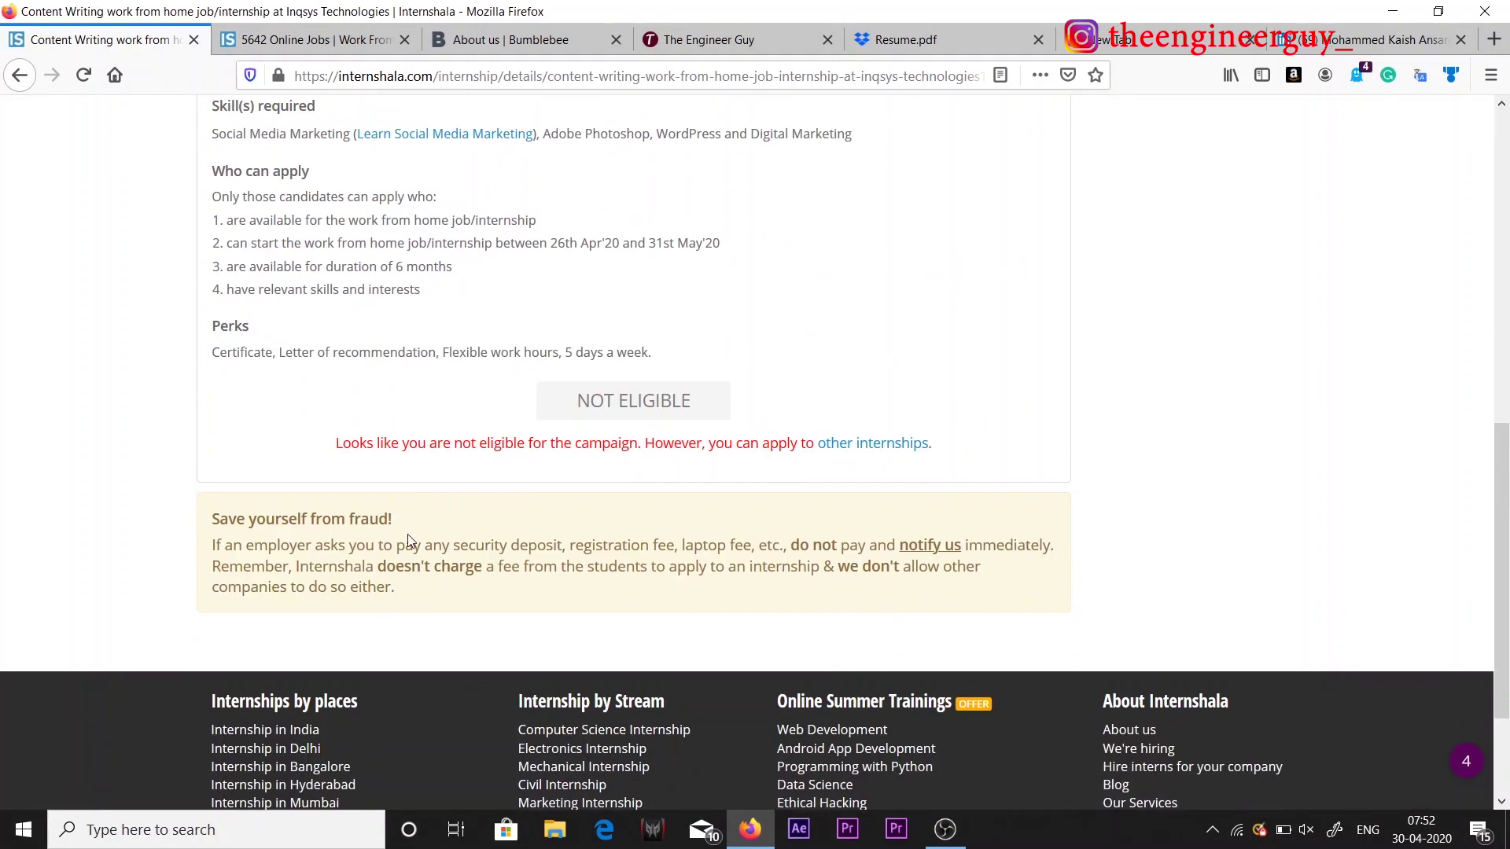
scroll(409, 540, up, 15)
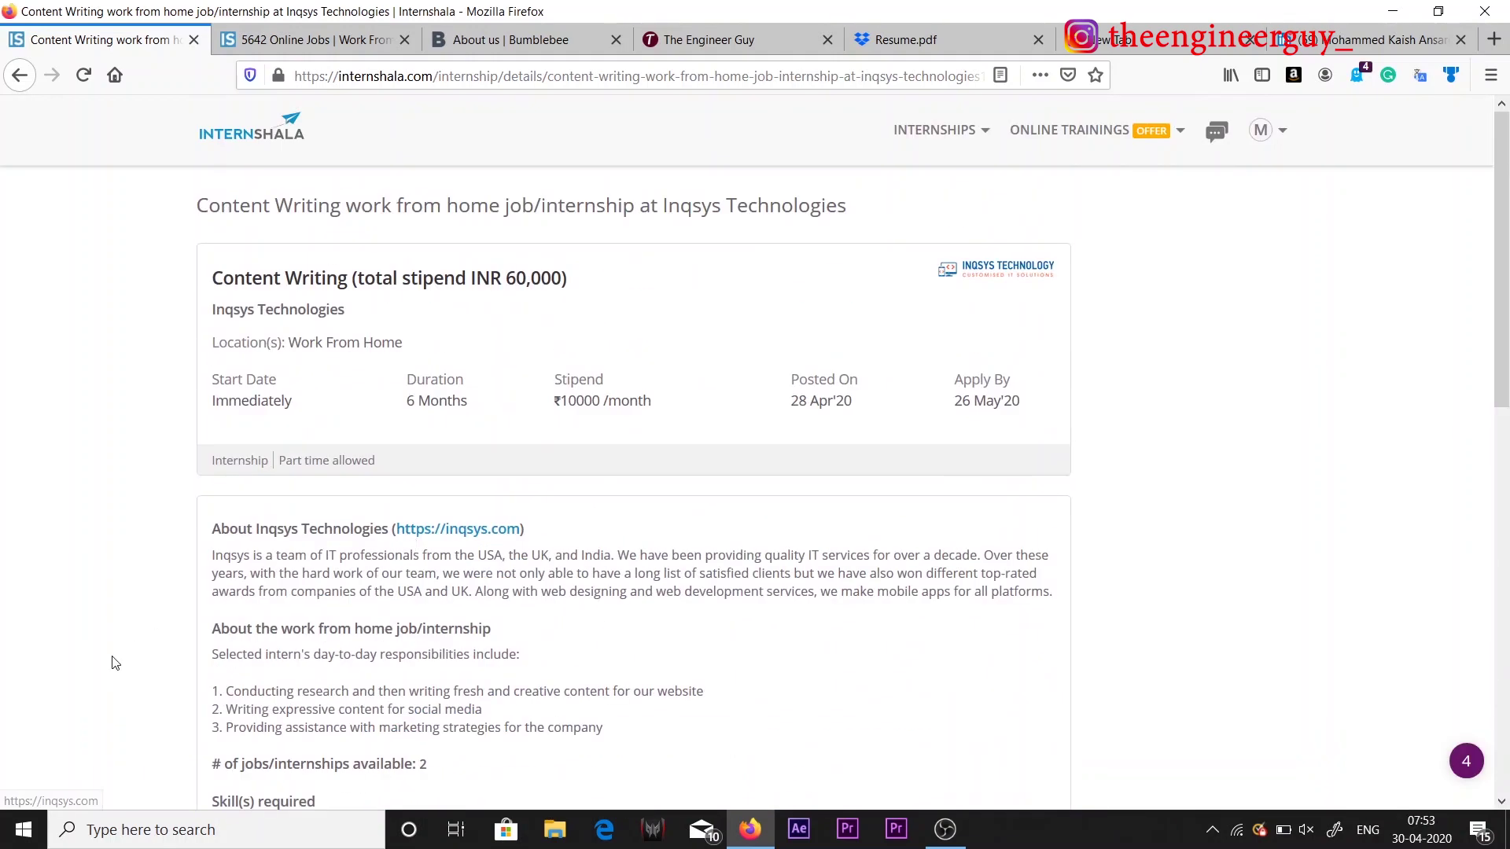
scroll(116, 663, down, 5)
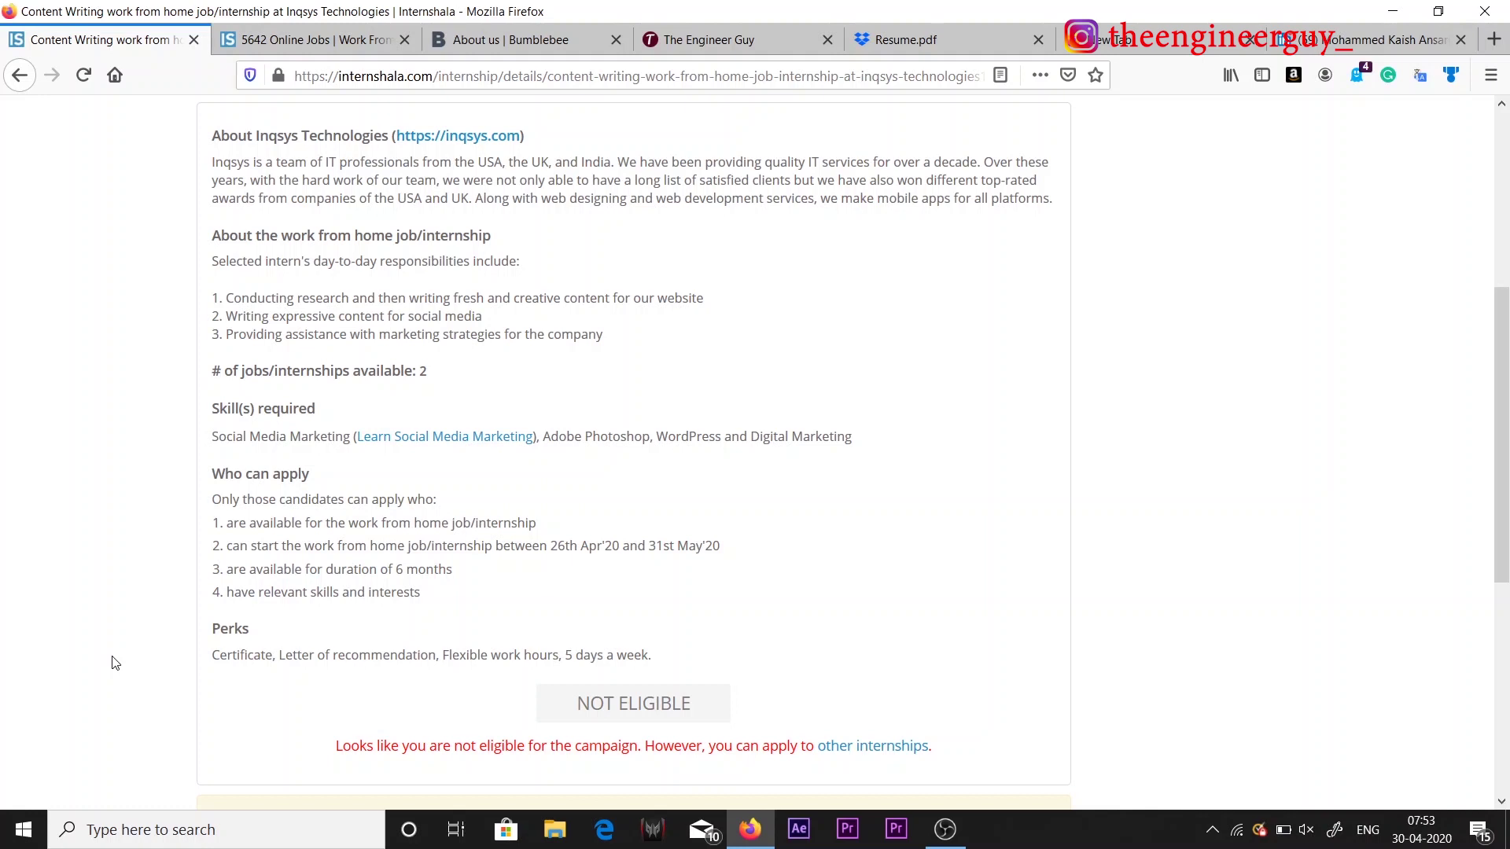
scroll(115, 663, up, 5)
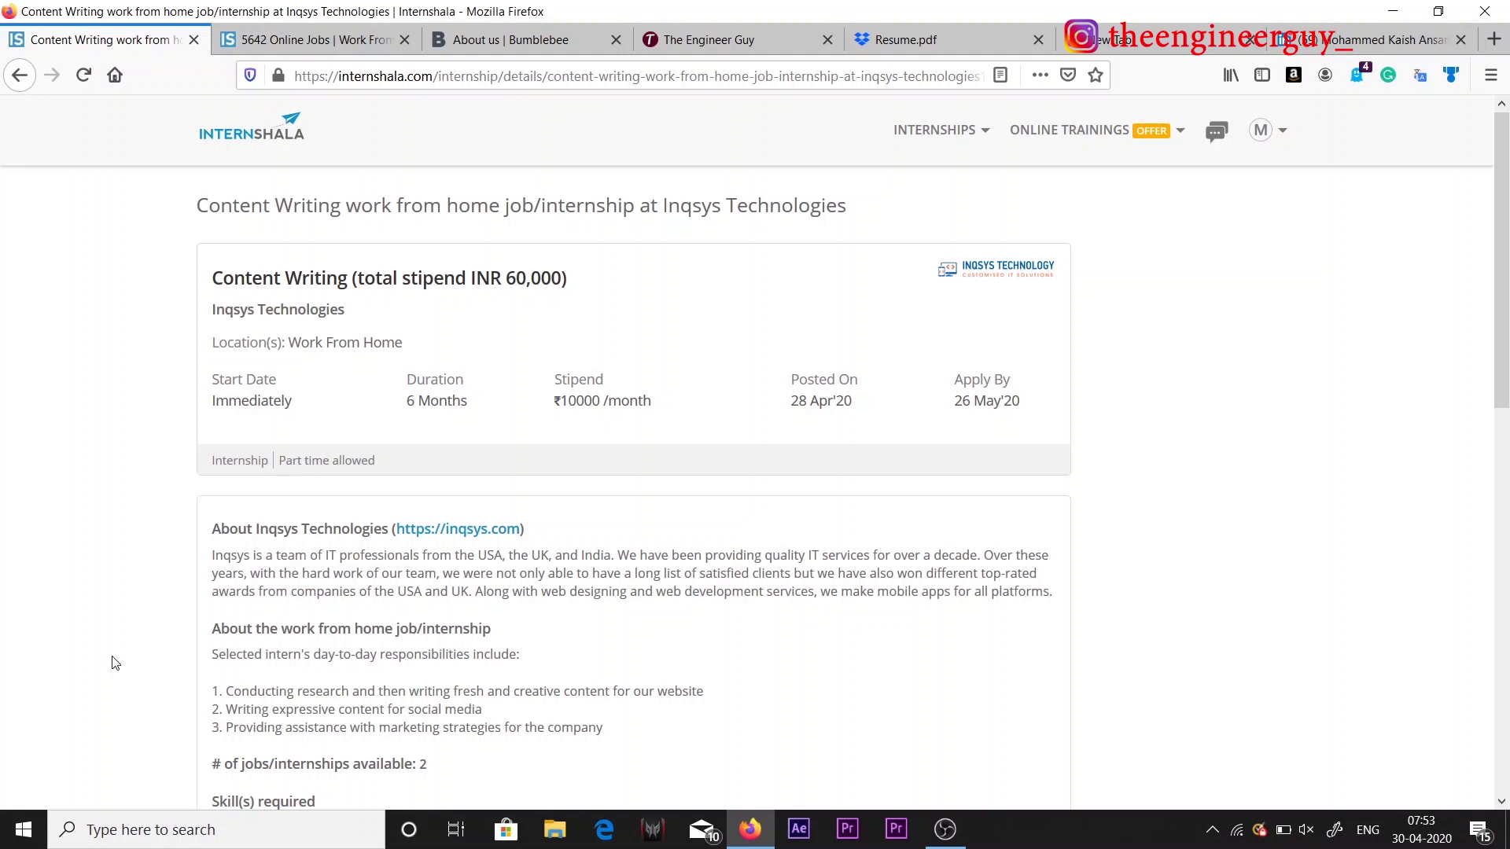
scroll(116, 663, down, 10)
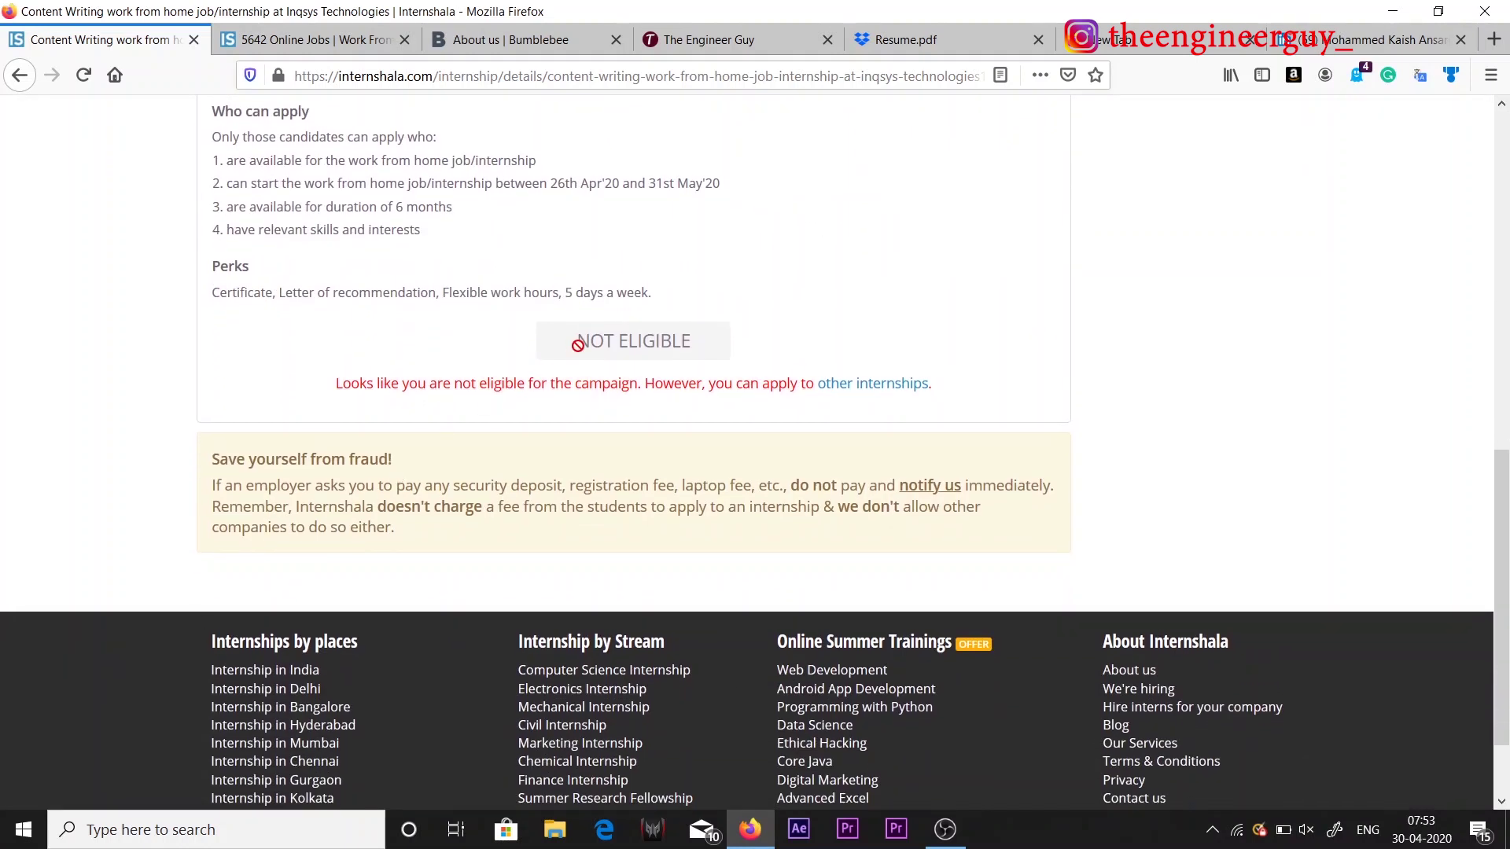
Step: Return to the computer science work-from-home listings, open the Python Development internship at Kognoz Research & Consulting, and check its requirements
key(ctrl+Tab)
scroll(855, 364, up, 3)
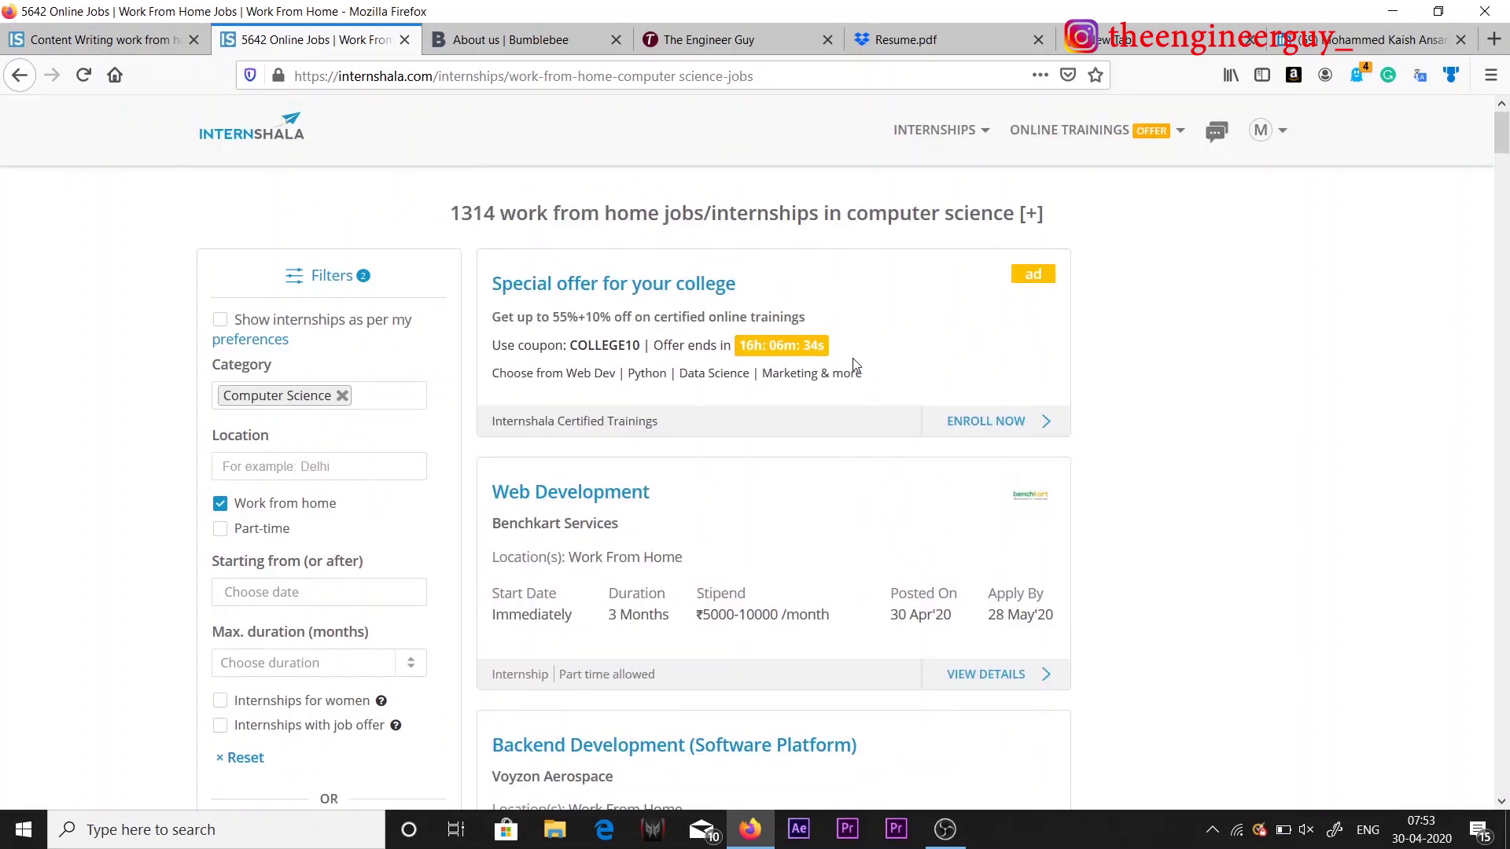
scroll(854, 364, down, 17)
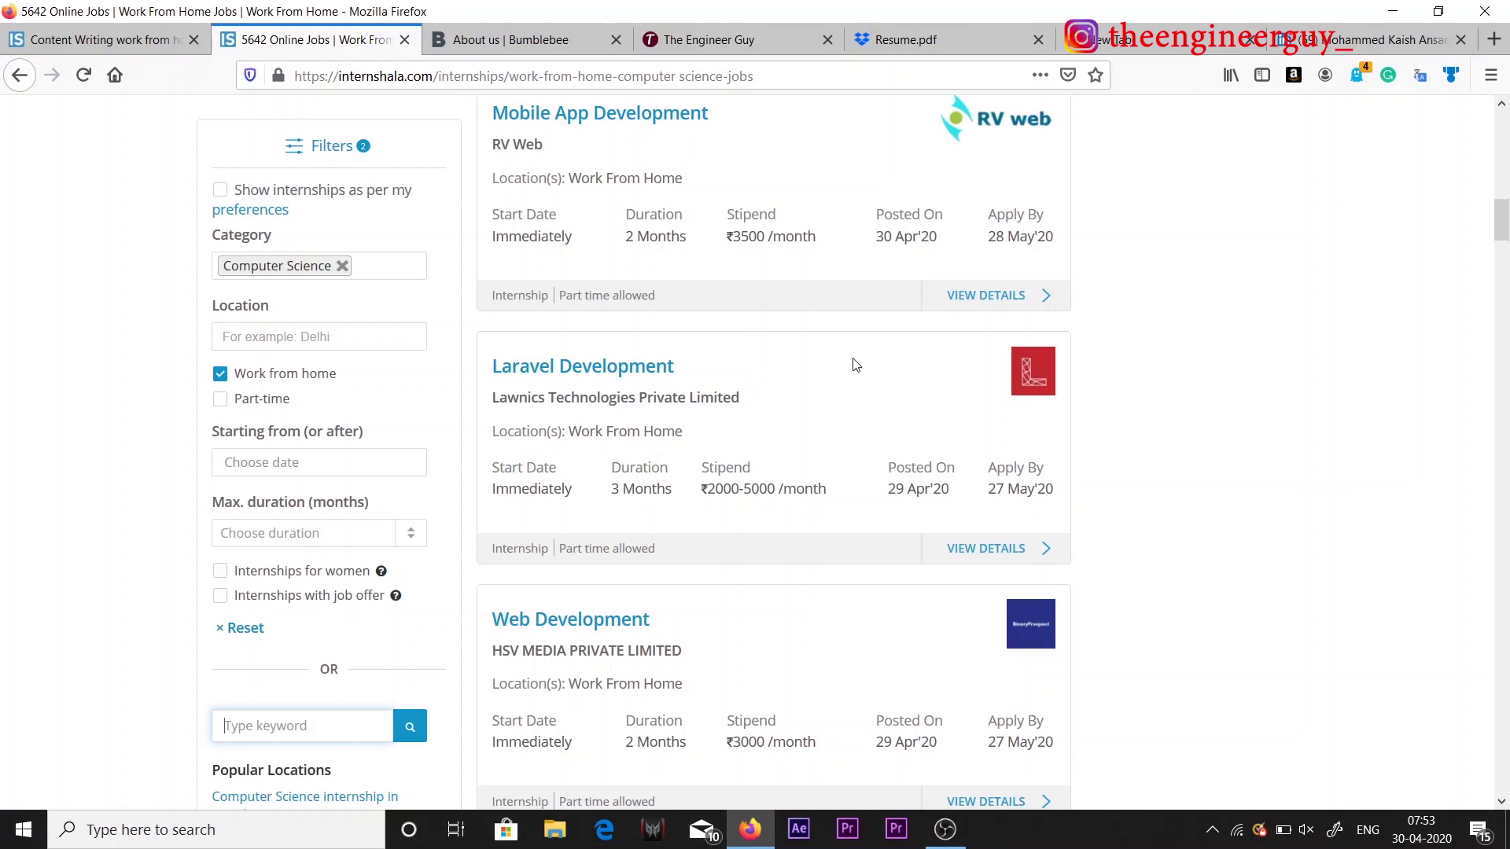
scroll(798, 590, down, 5)
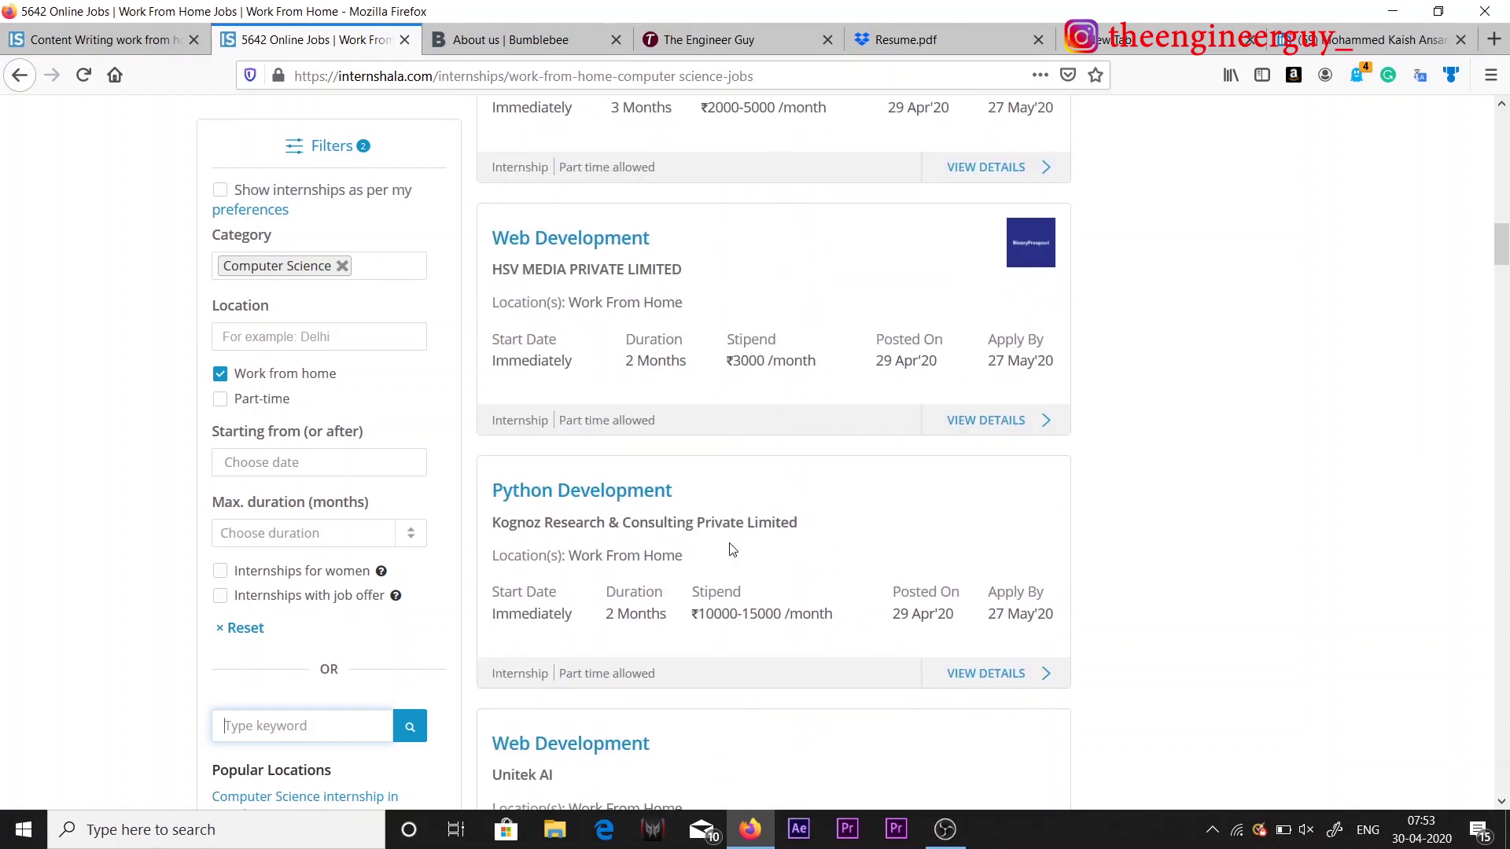
click(619, 491)
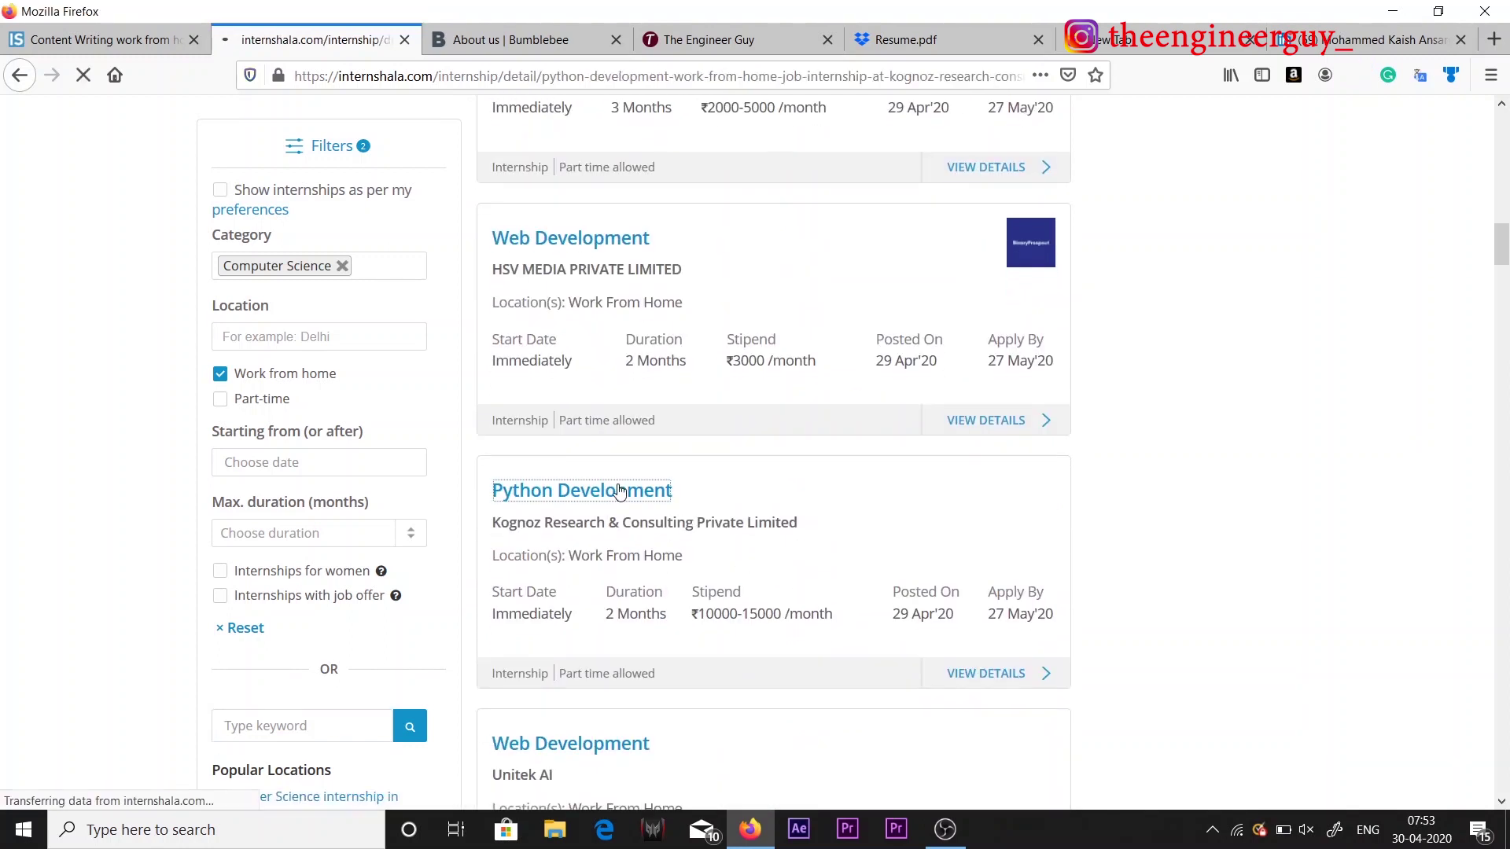
scroll(620, 491, down, 5)
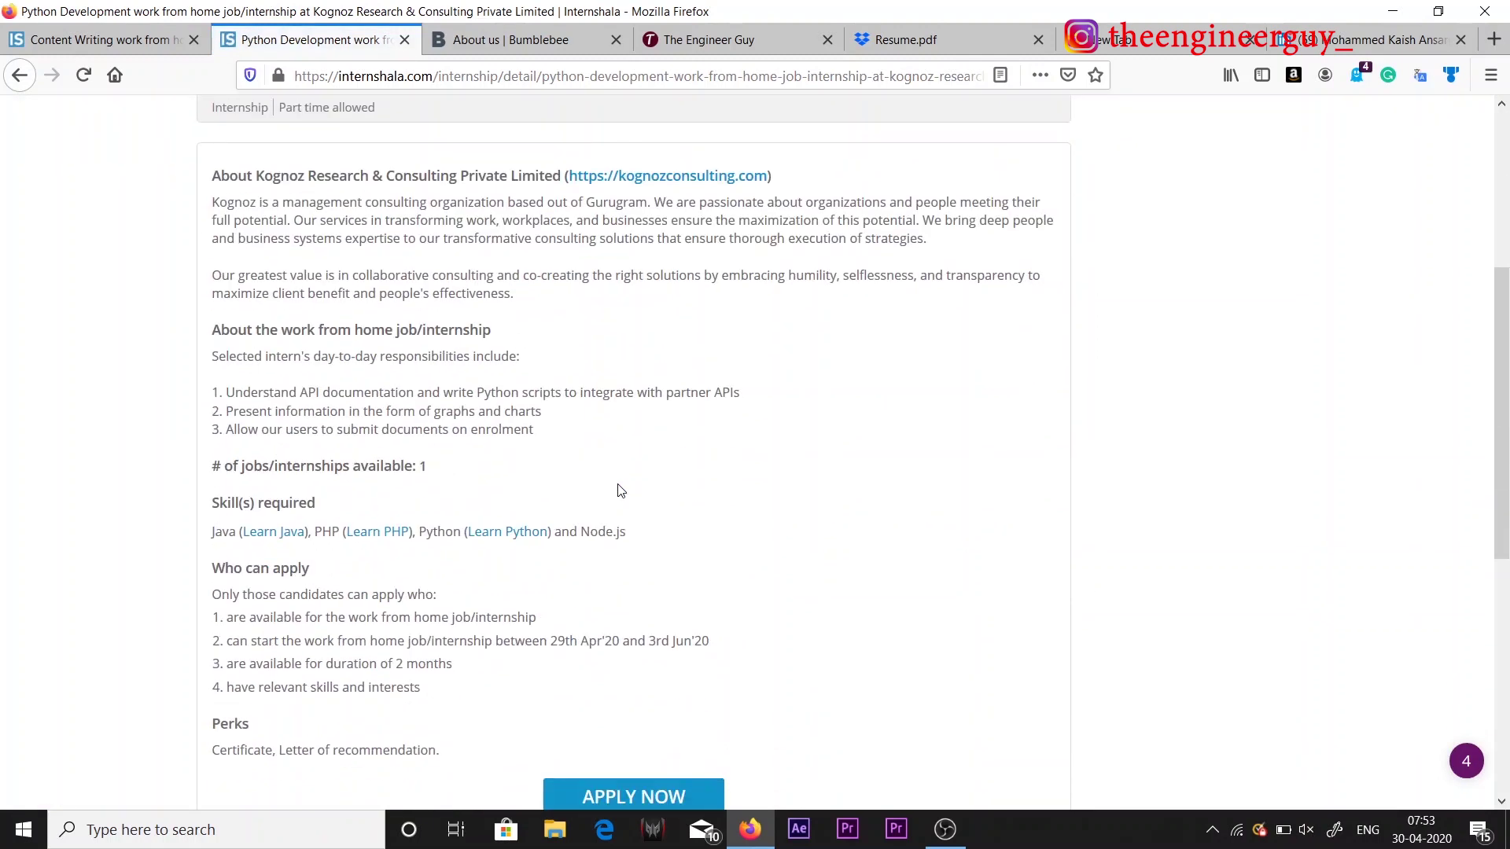
scroll(619, 491, down, 3)
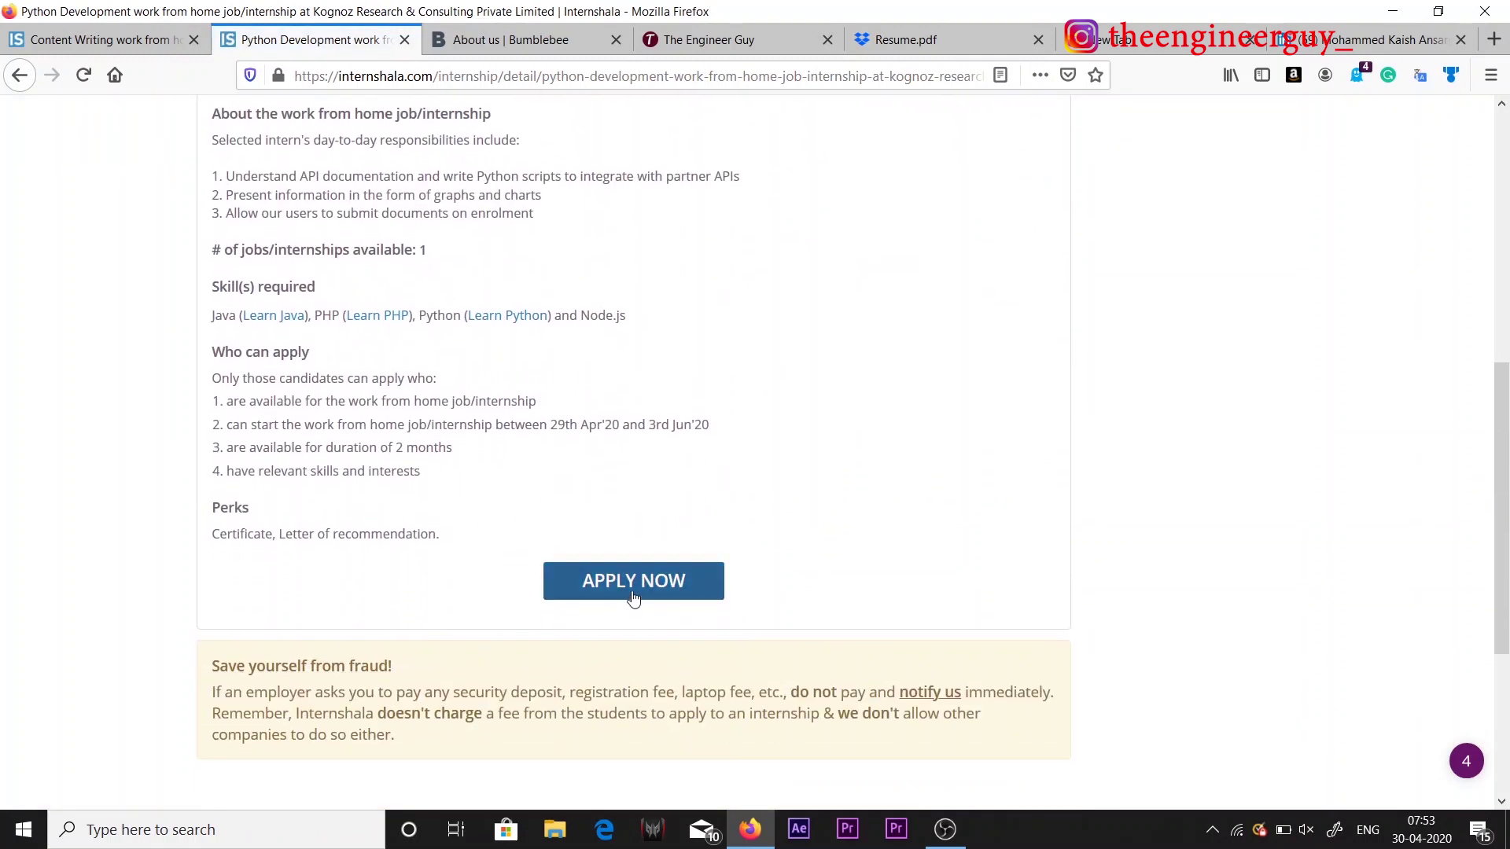
Step: Start applying for the Kognoz Python Development internship, review the resume the employer will see, and proceed to the application form
click(634, 582)
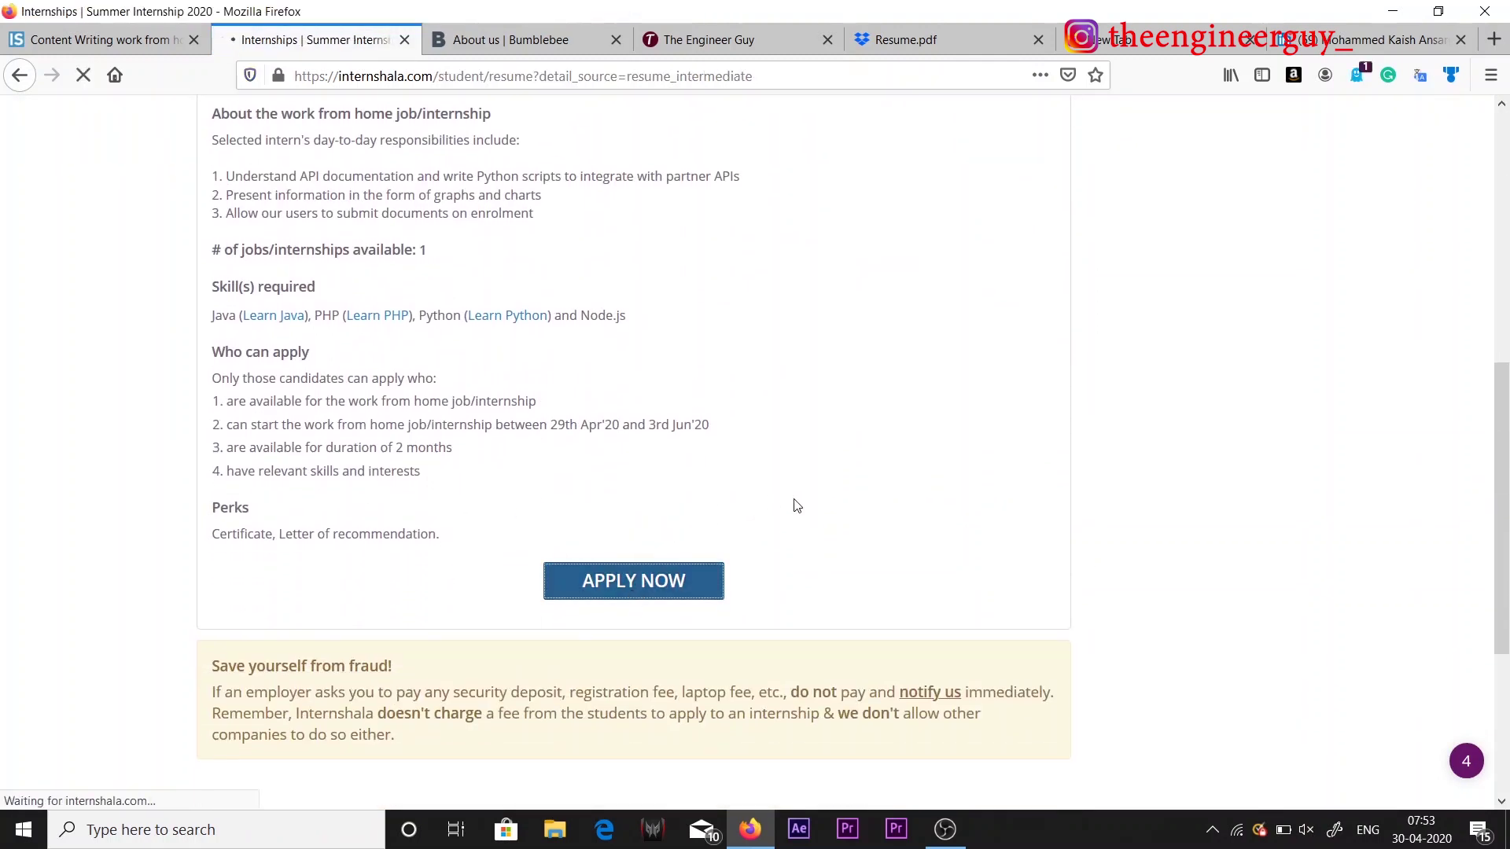
scroll(913, 775, down, 6)
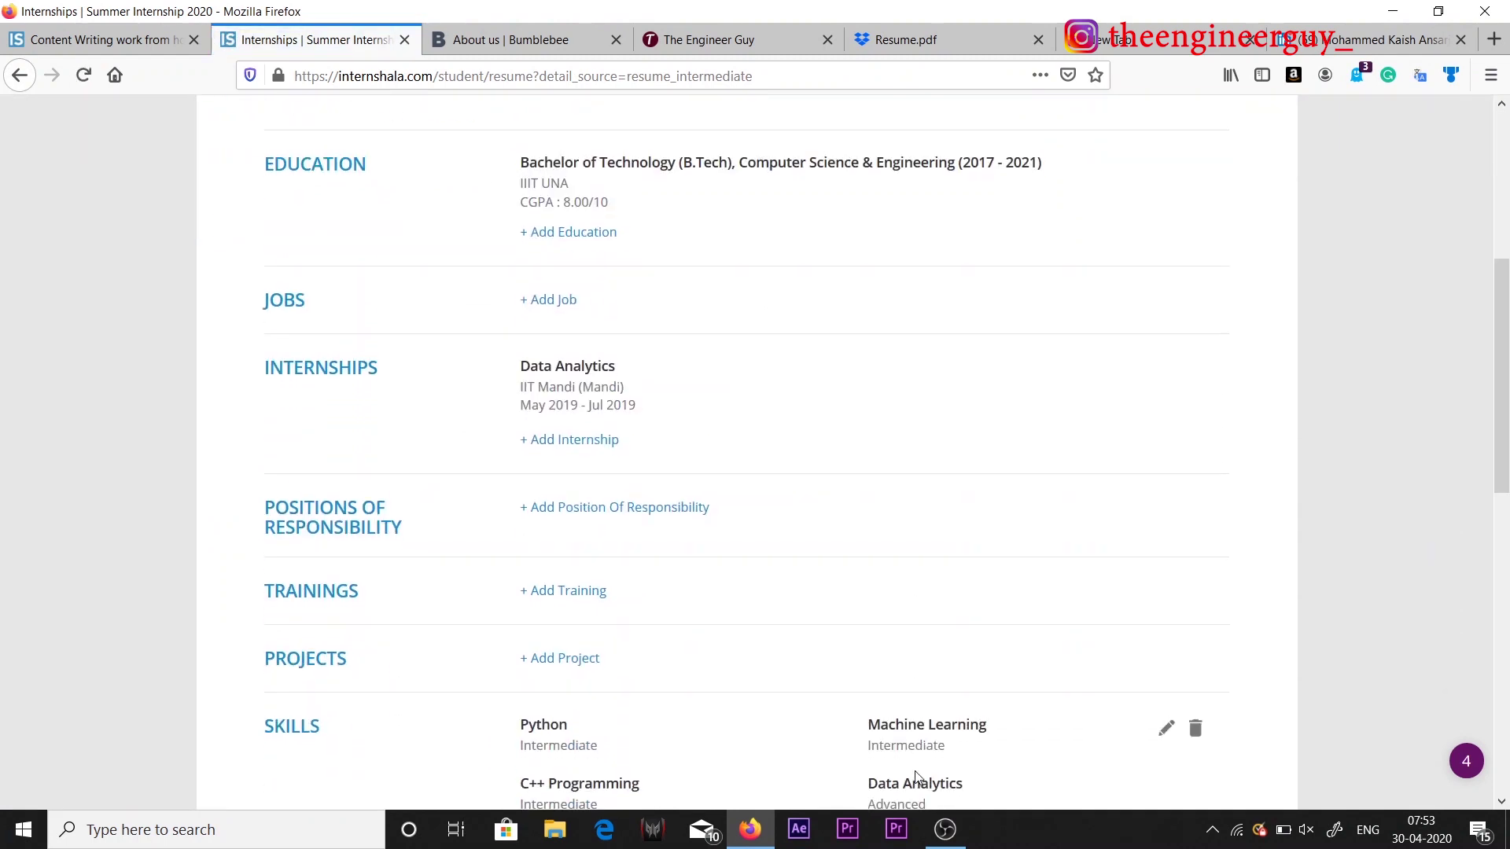
scroll(916, 777, up, 5)
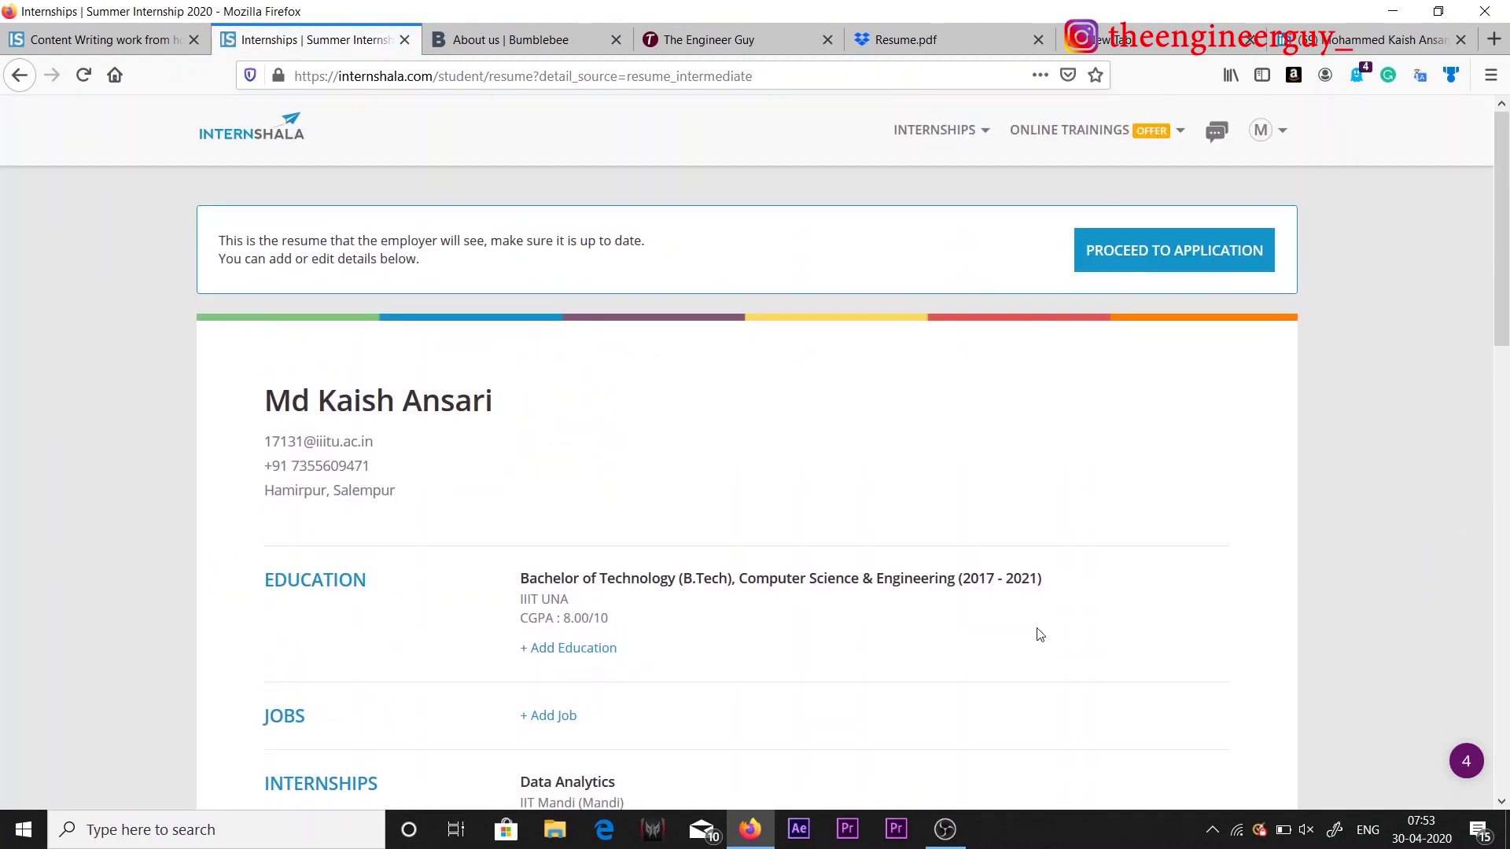
click(1263, 130)
scroll(1339, 515, down, 15)
key(Home)
click(1162, 252)
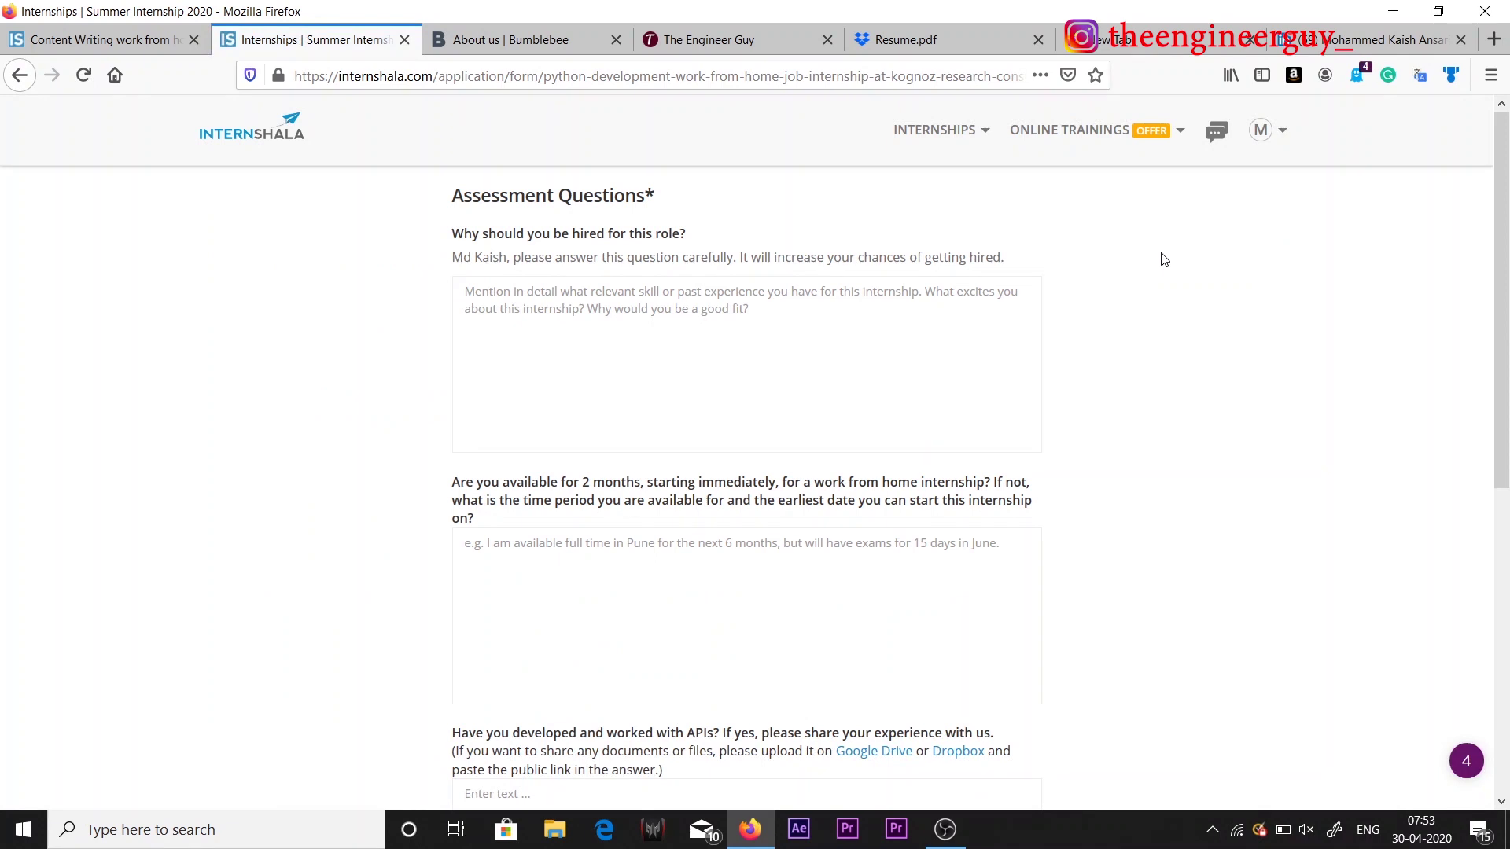
Step: Look through the assessment questions on the application form and try to submit it with the answers left blank
click(834, 344)
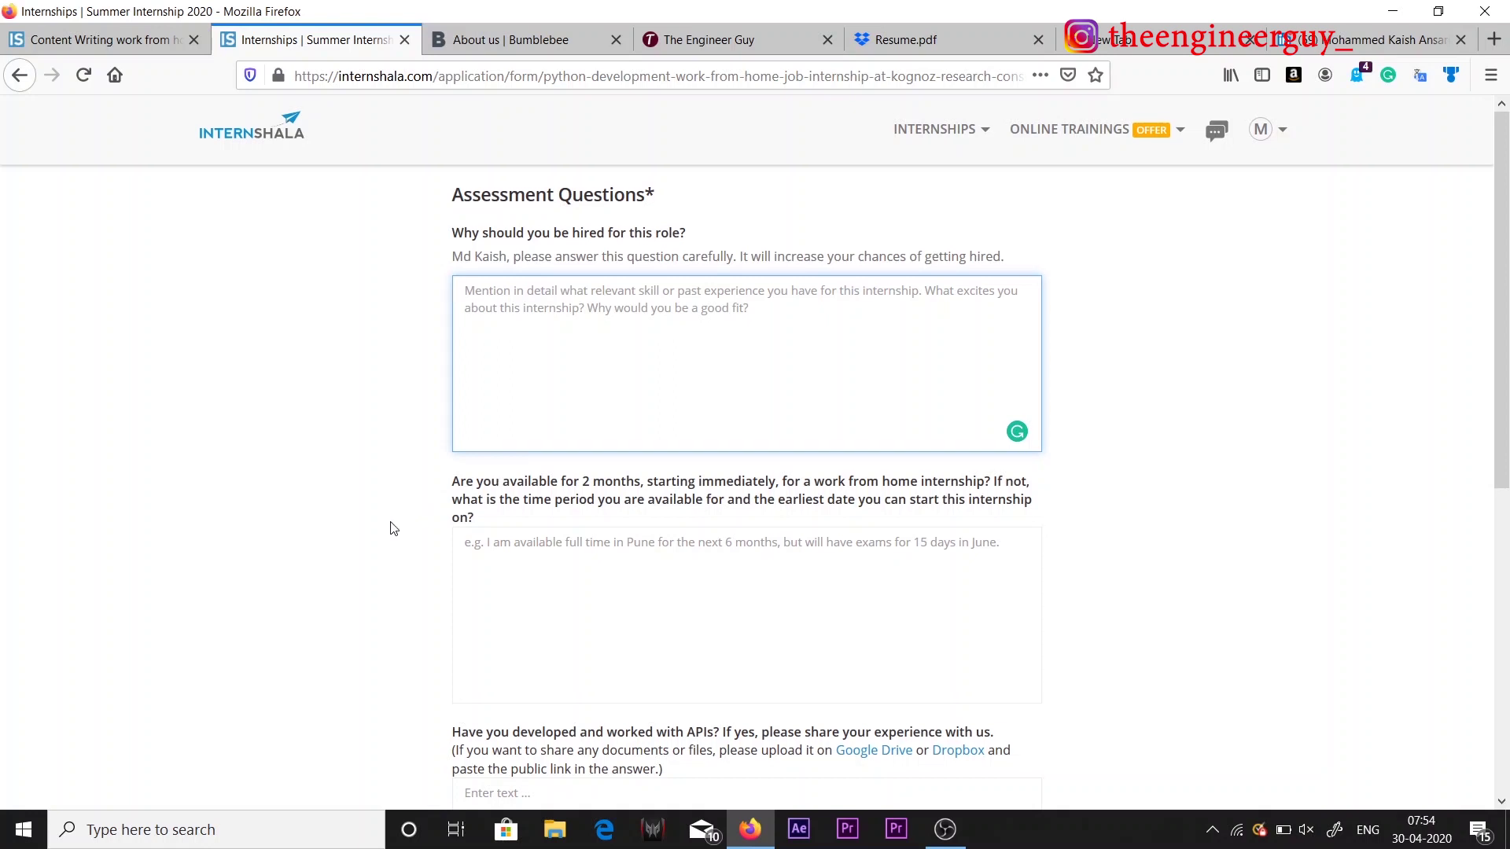
scroll(394, 525, down, 3)
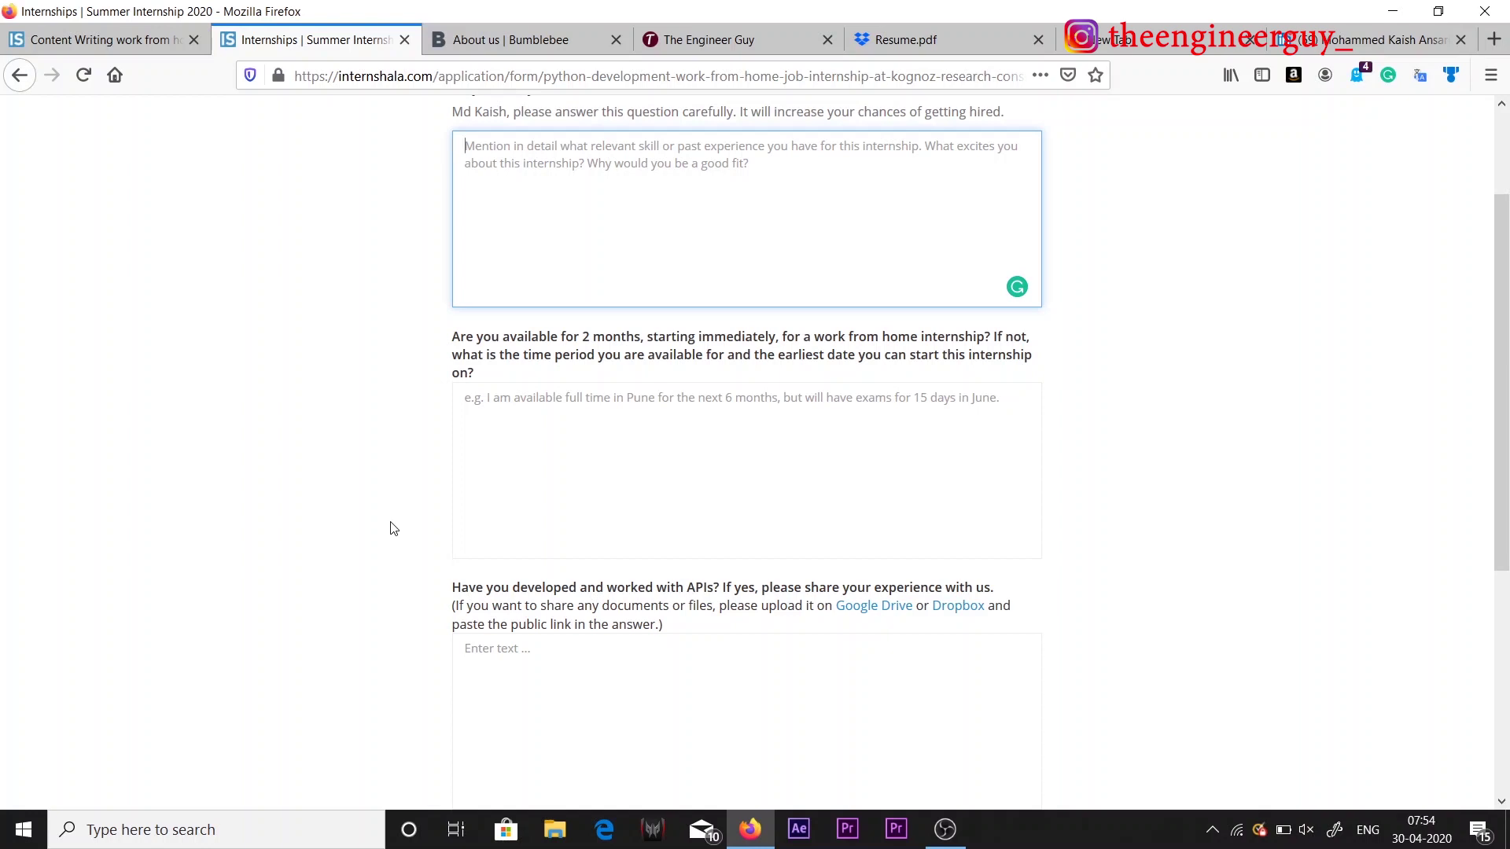
scroll(394, 528, down, 3)
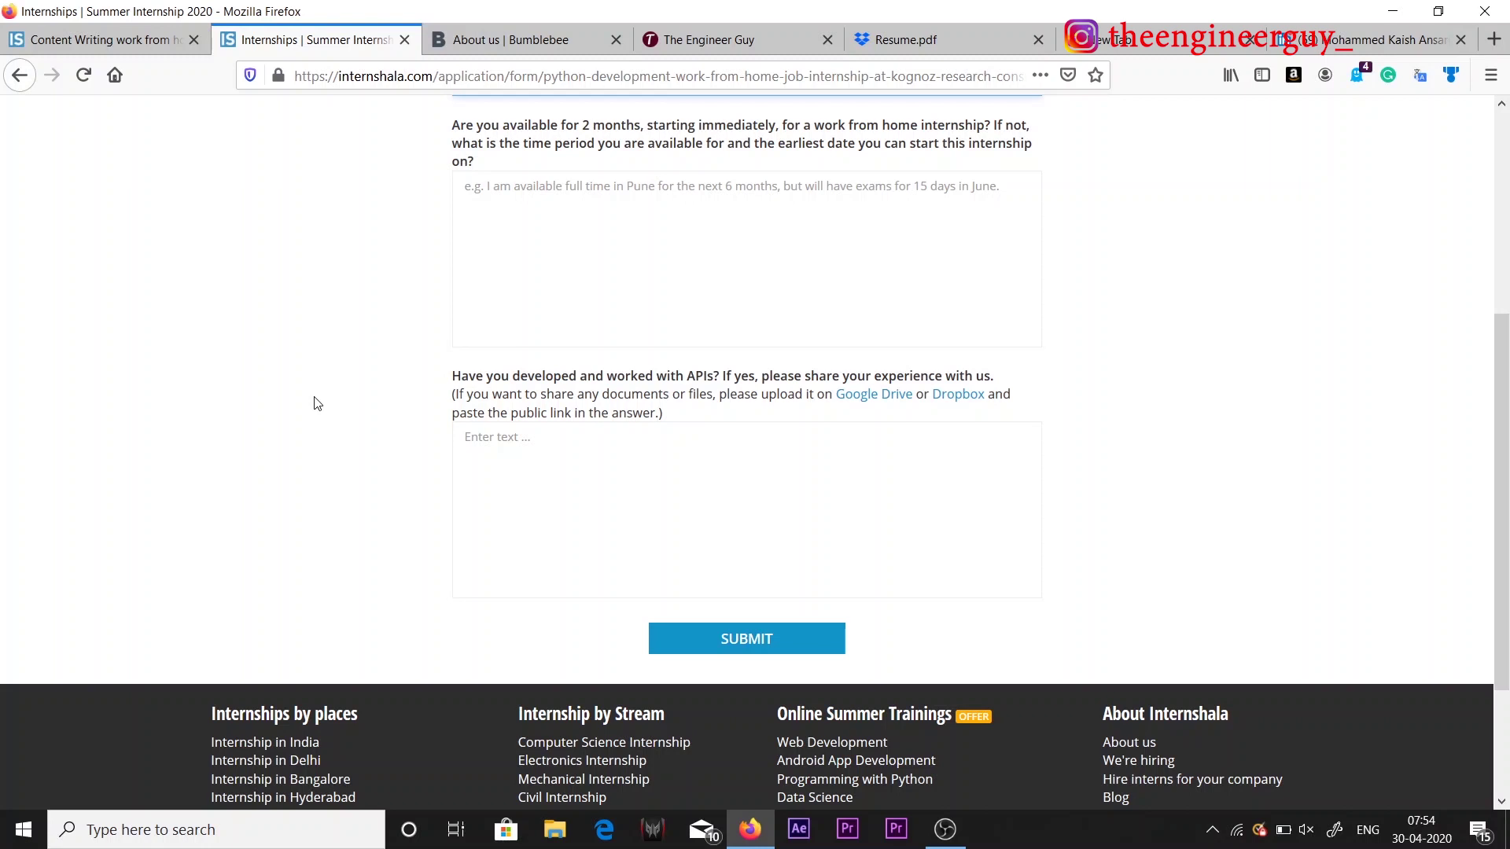
click(522, 476)
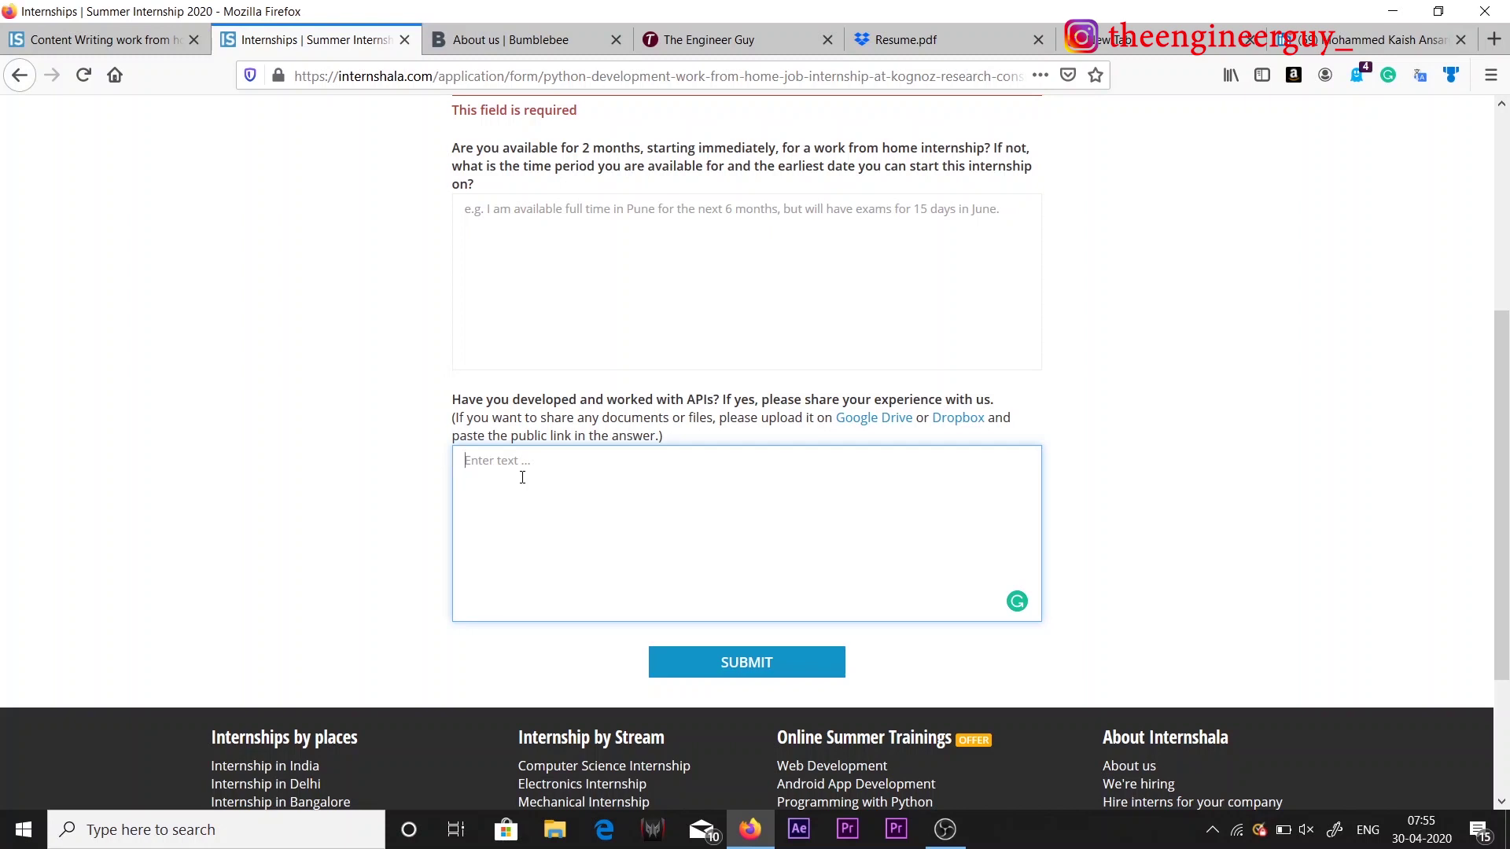
click(797, 665)
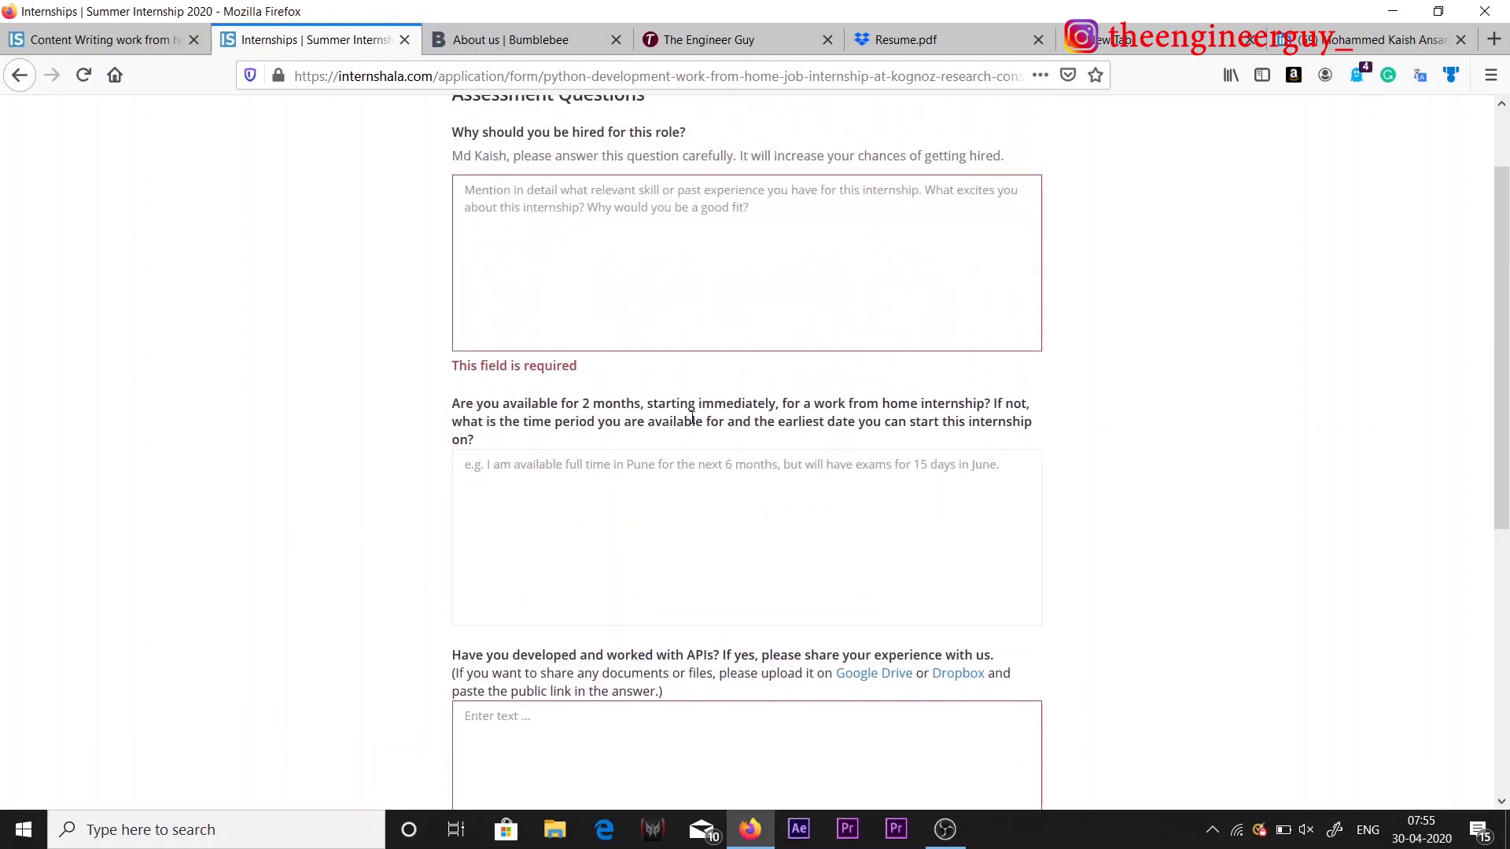
Step: Answer the hiring question with "I am fit candidate", availability with "yes" and API experience with "no", and submit the application
click(606, 318)
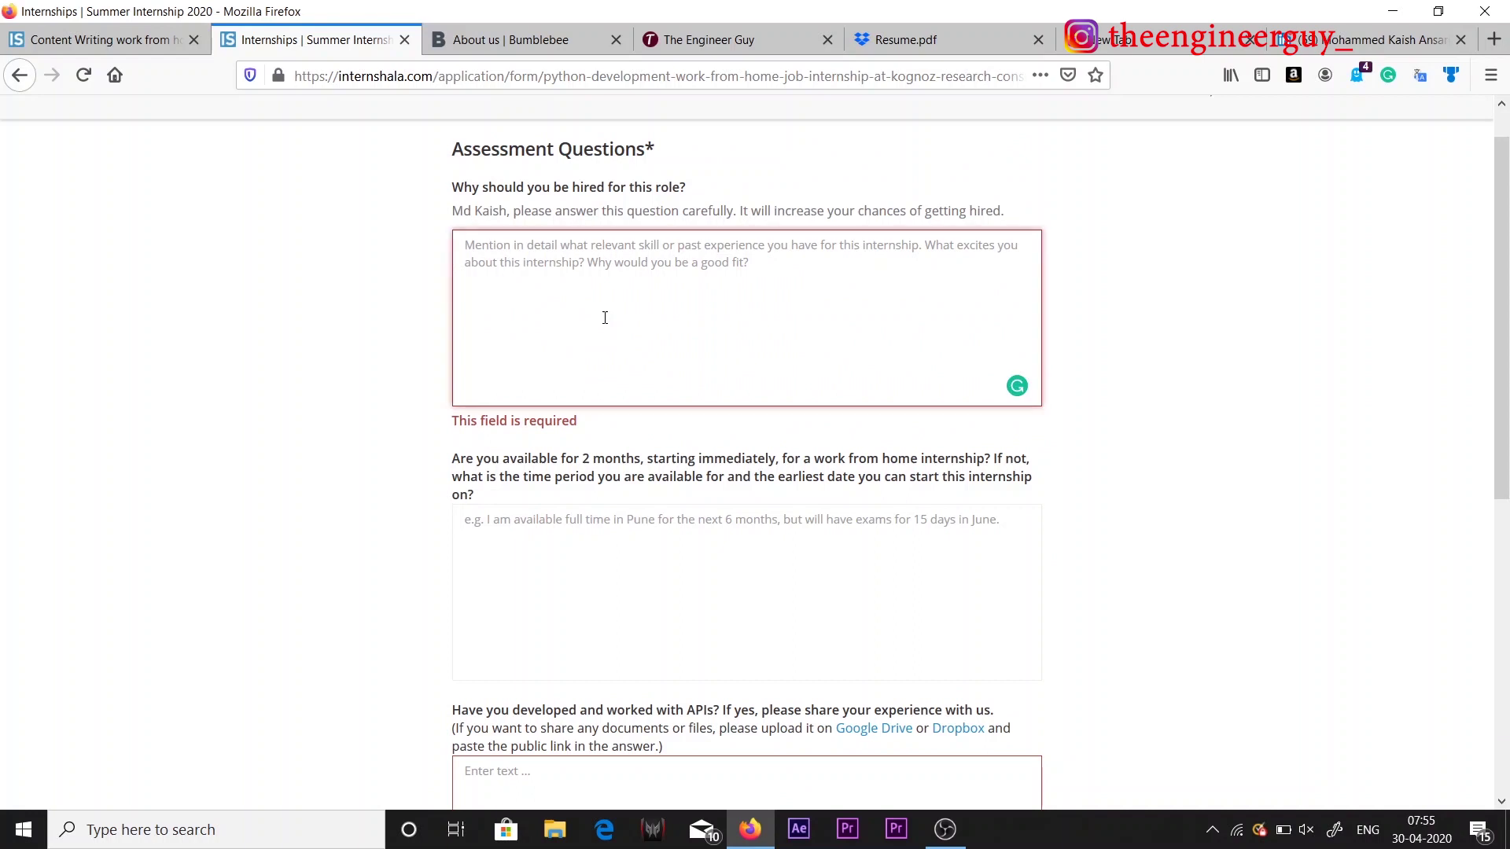
text(I am fit candidate)
scroll(600, 511, down, 1)
click(590, 464)
text(yes)
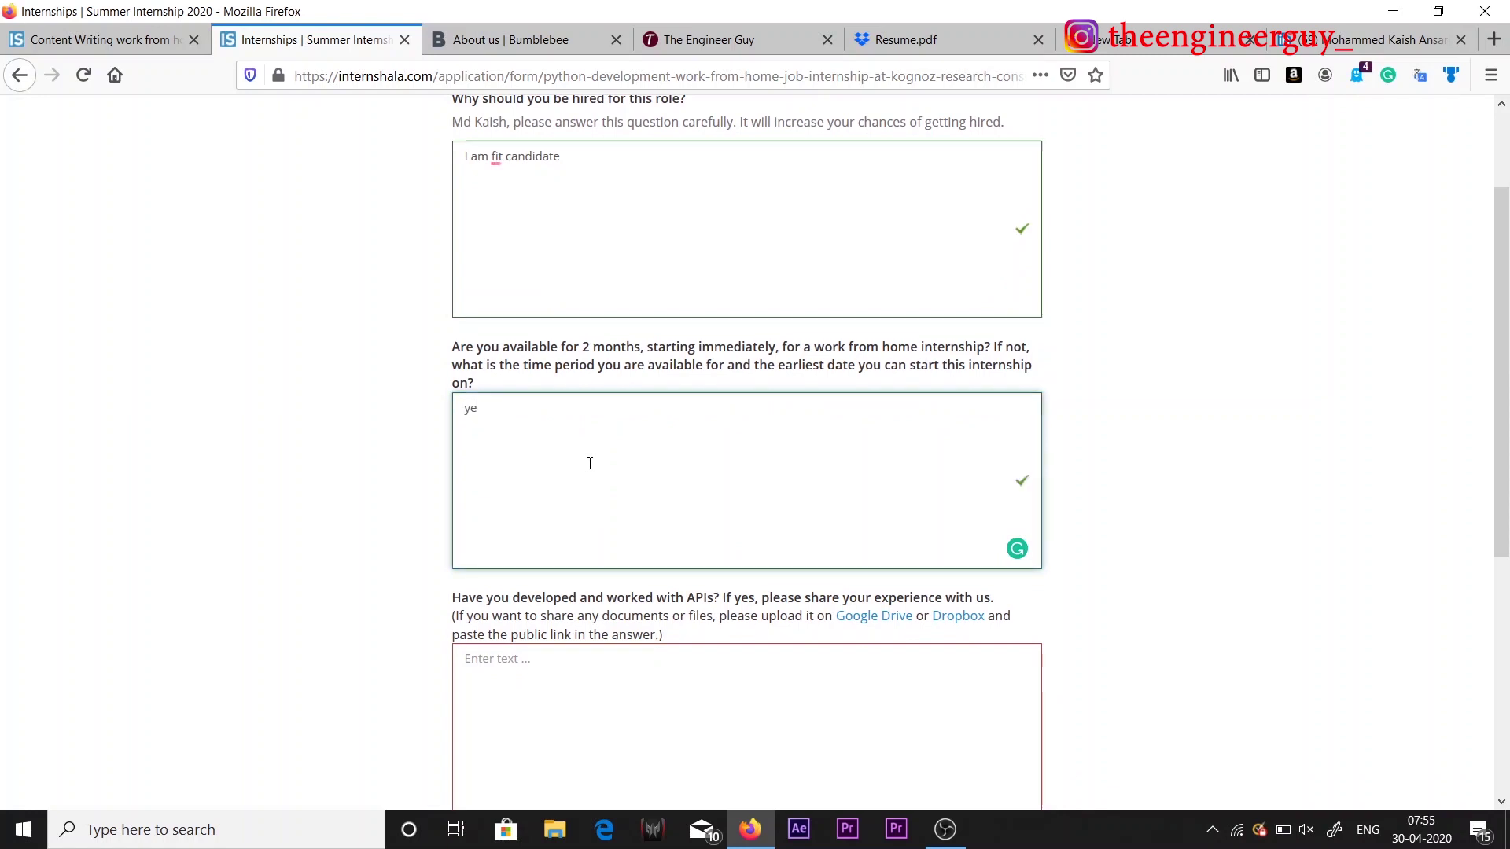
click(596, 765)
text(no)
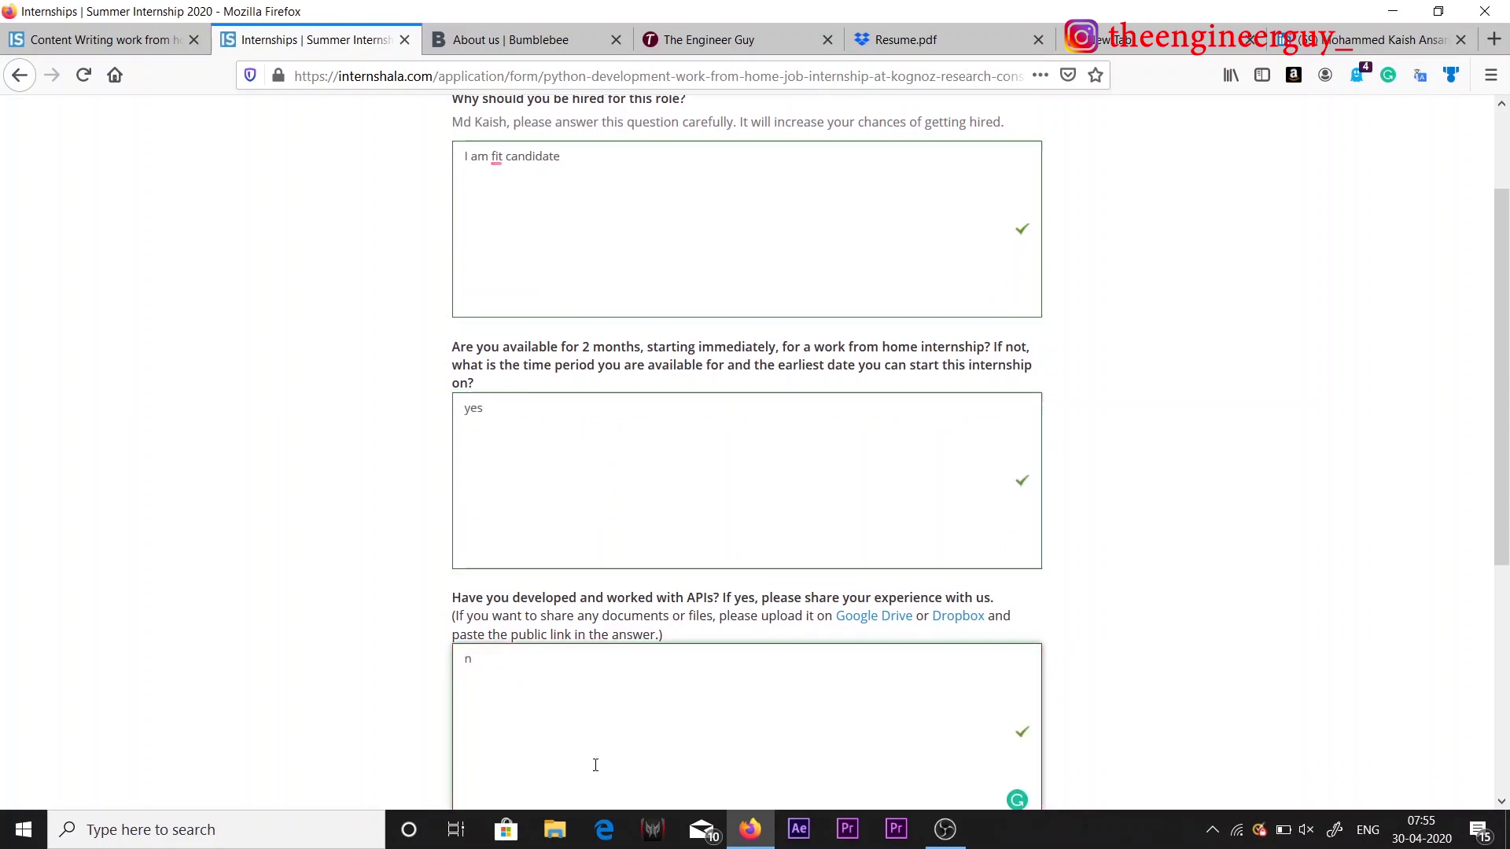
scroll(595, 765, down, 4)
click(743, 515)
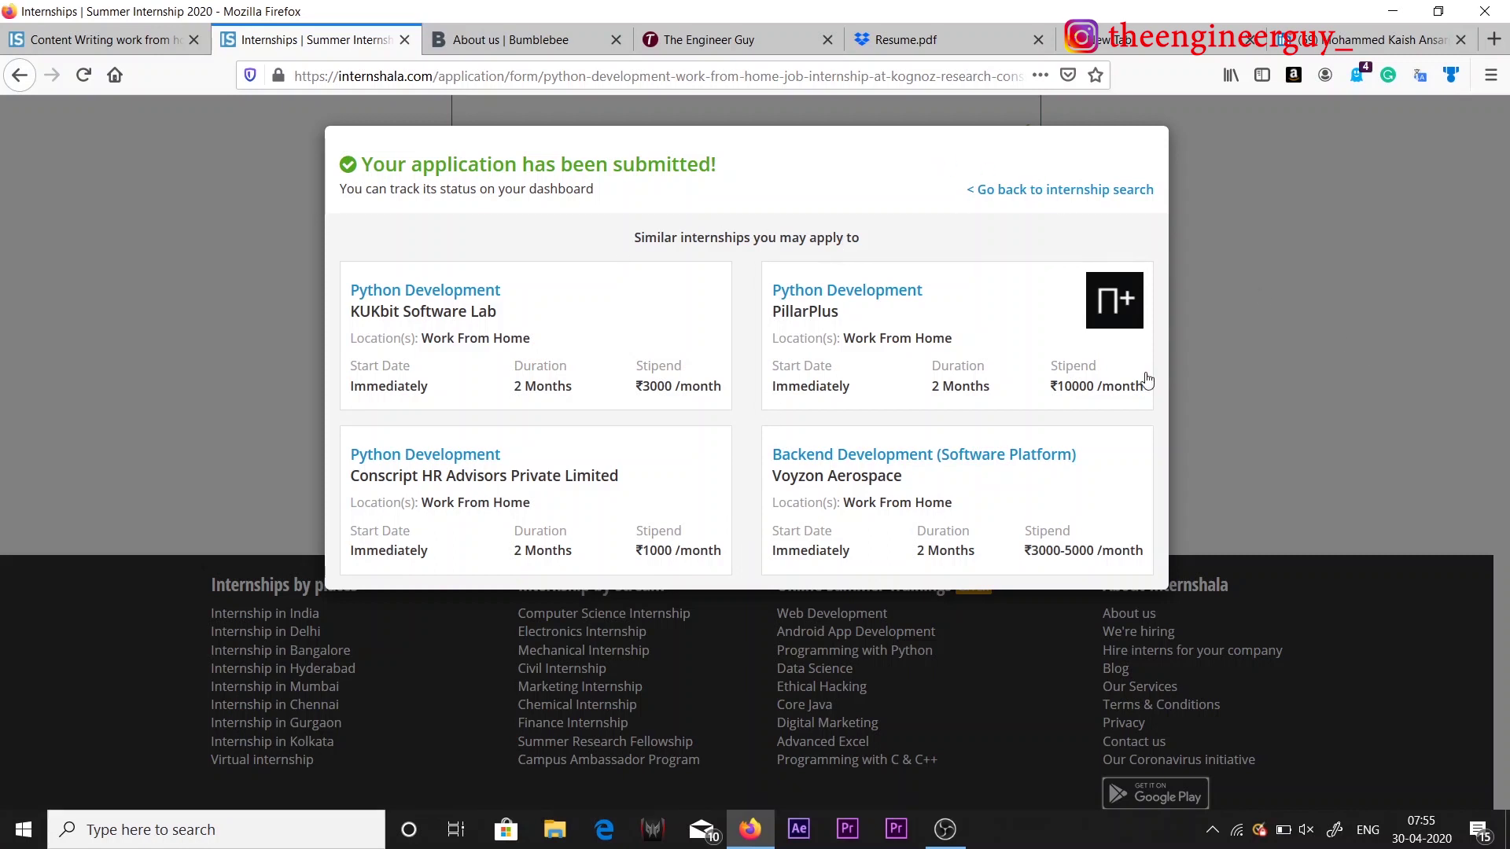
Step: Go back to the internship search, open the Internshala student dashboard, and dismiss the fraud notice to check the application's status
click(1095, 192)
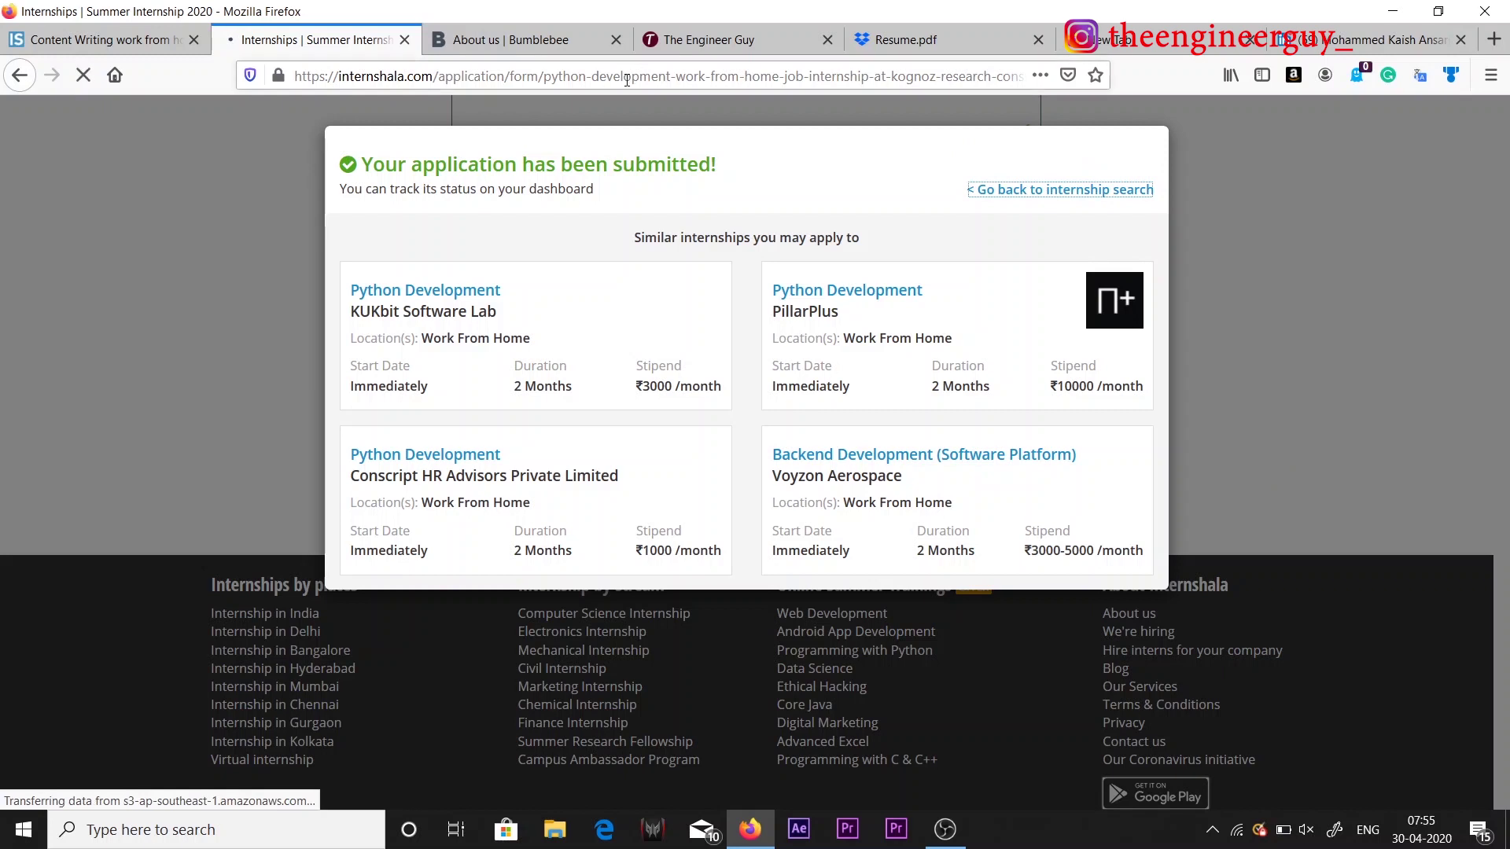
click(626, 76)
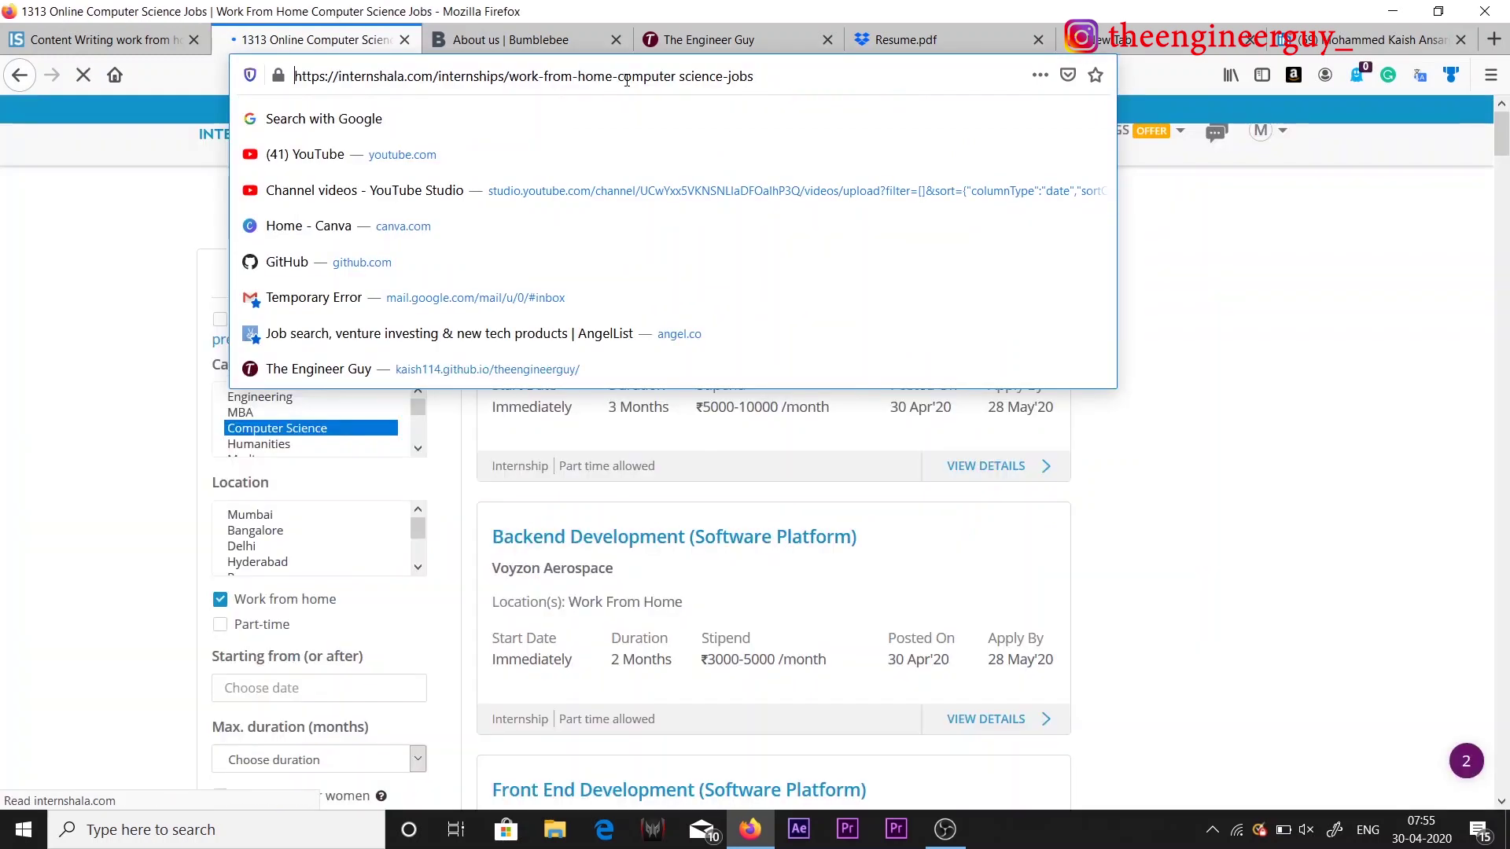
key(ctrl+a)
text(in)
key(Return)
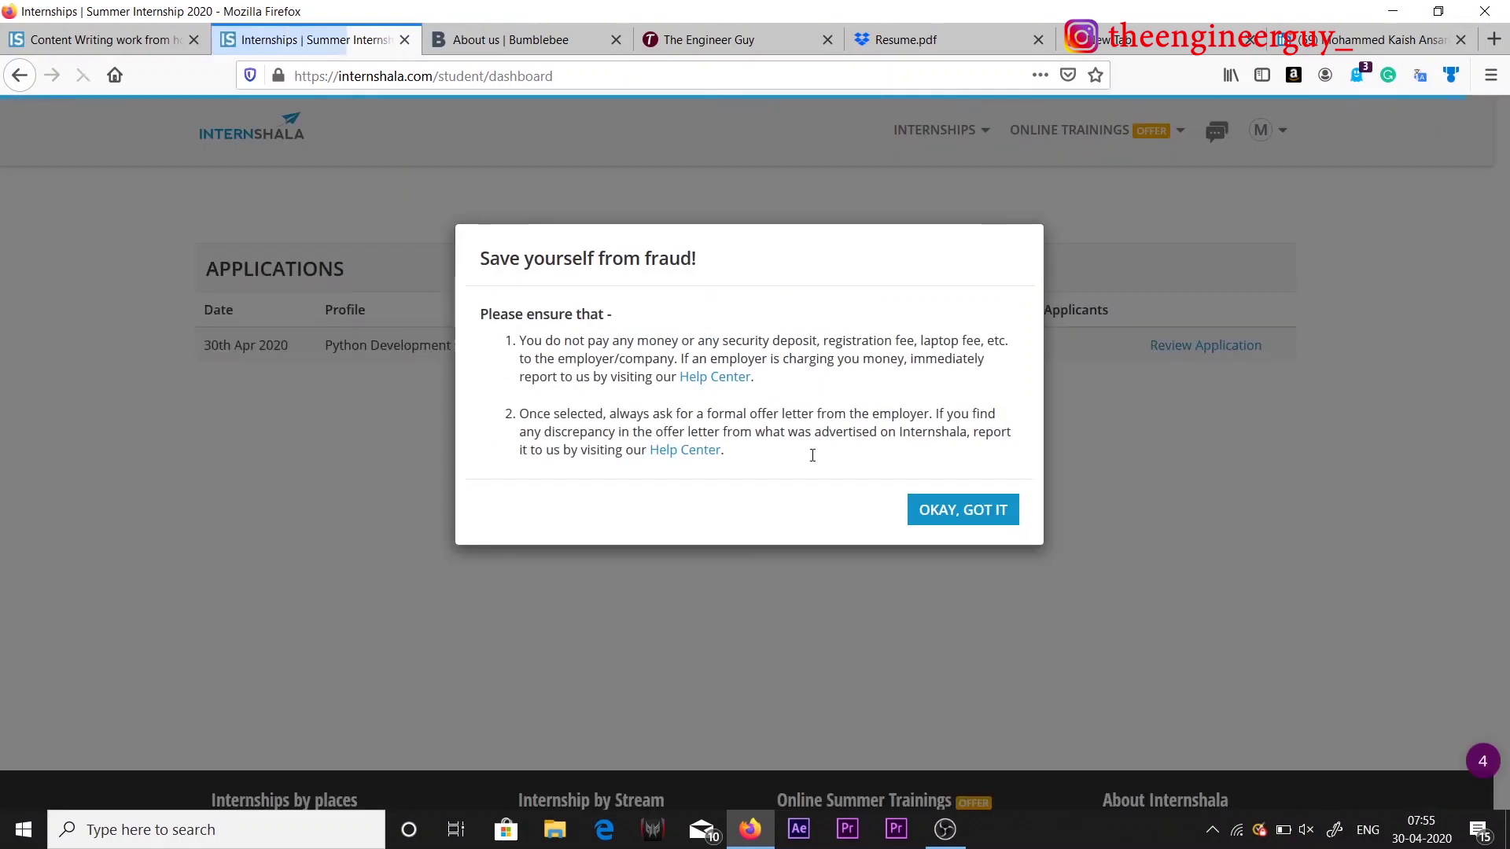
click(930, 512)
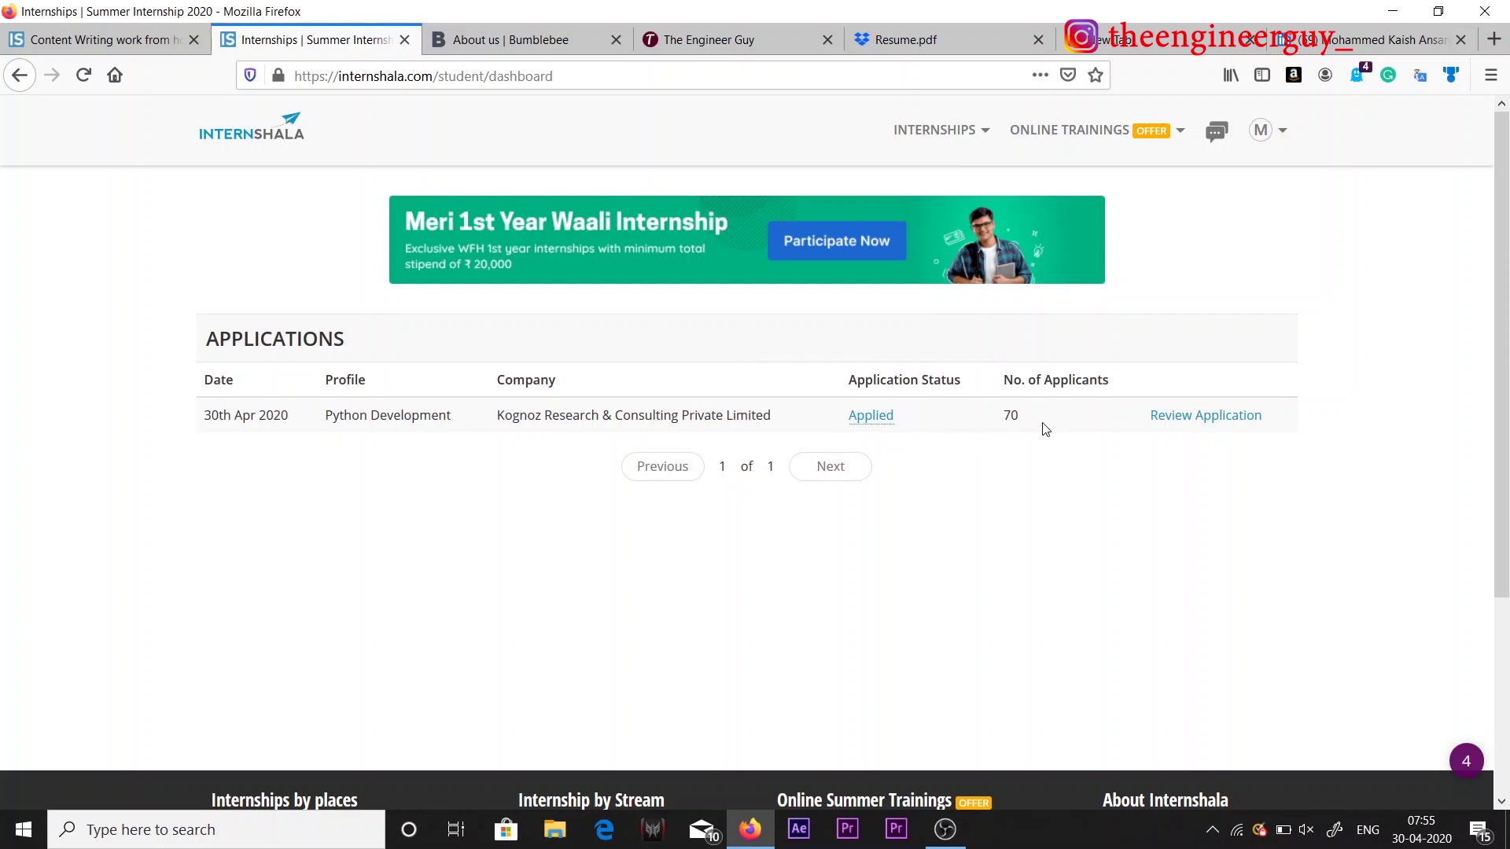
mouse_move(1042, 427)
Step: Return to the Inqsys Technologies Content Writing internship page and recheck its eligibility and heading details
click(131, 41)
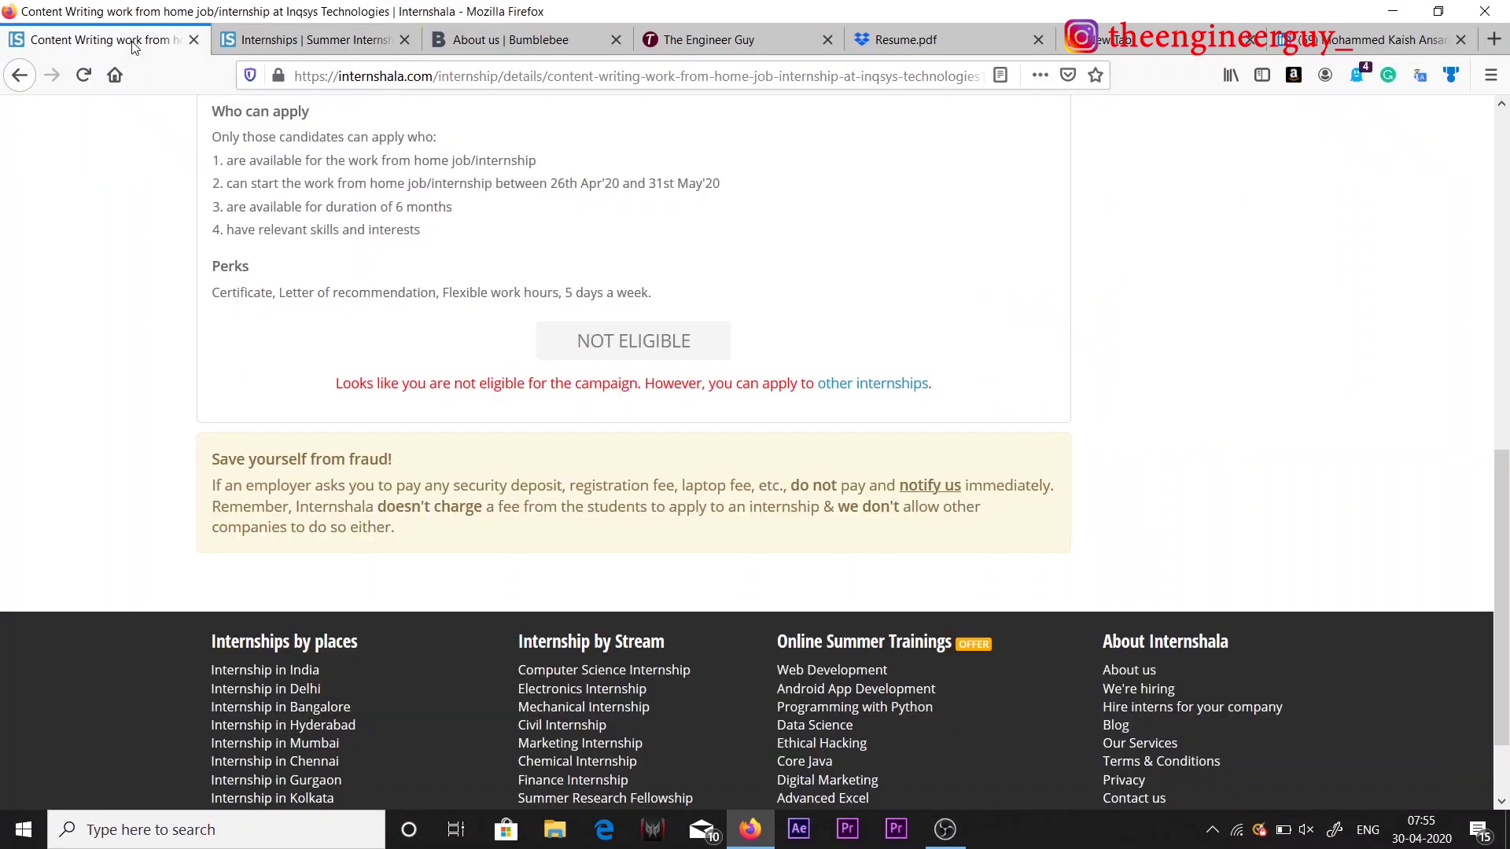
scroll(708, 493, down, 3)
scroll(707, 494, up, 10)
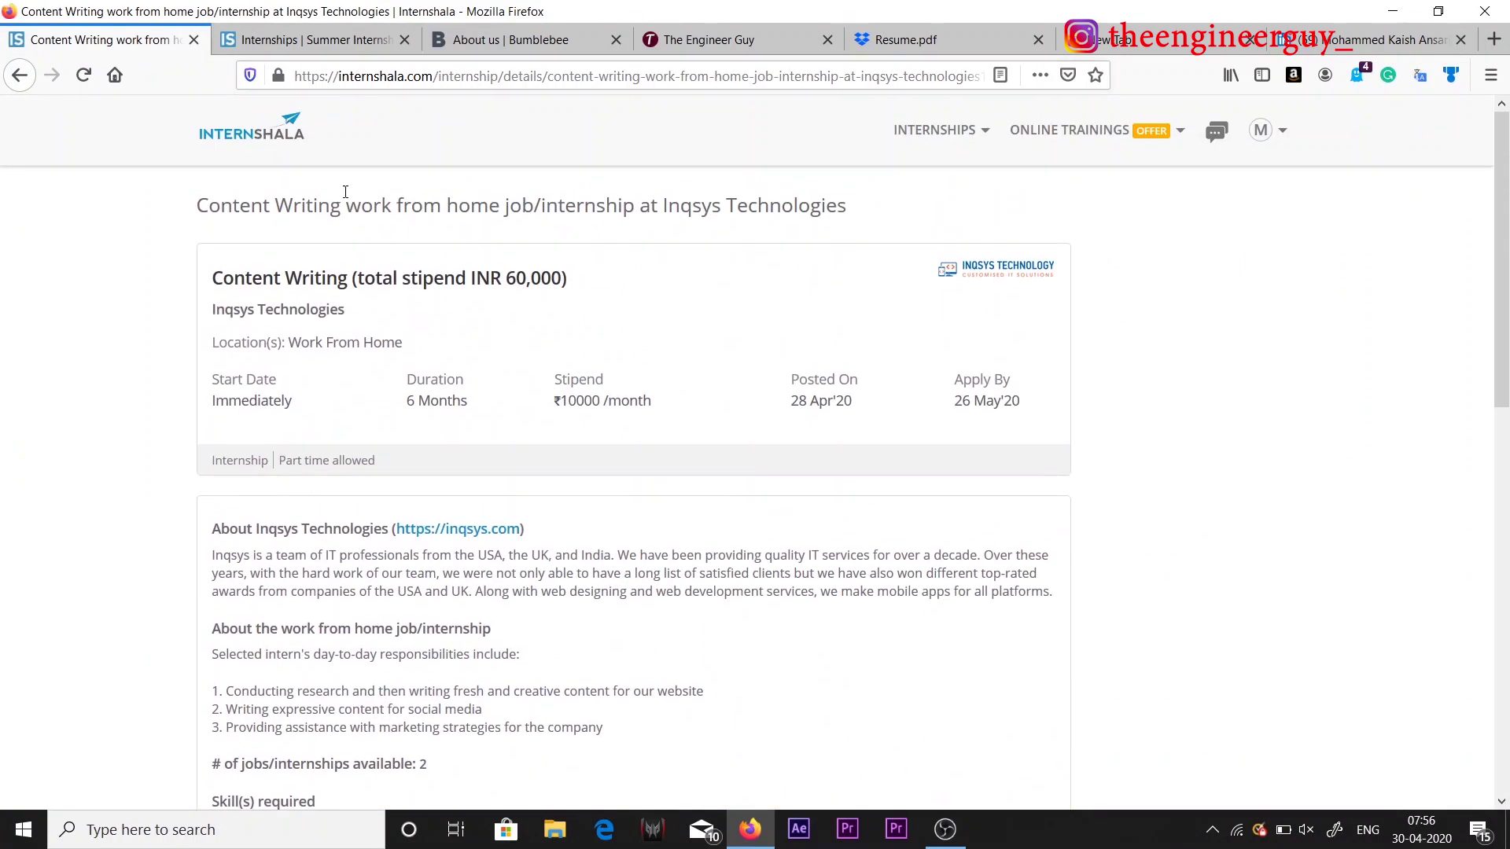
Step: Find "meri" in the browser suggestions, open Internshala's Meri 1st Year Waali Internship page, and look over its benefits
click(1135, 41)
text(git)
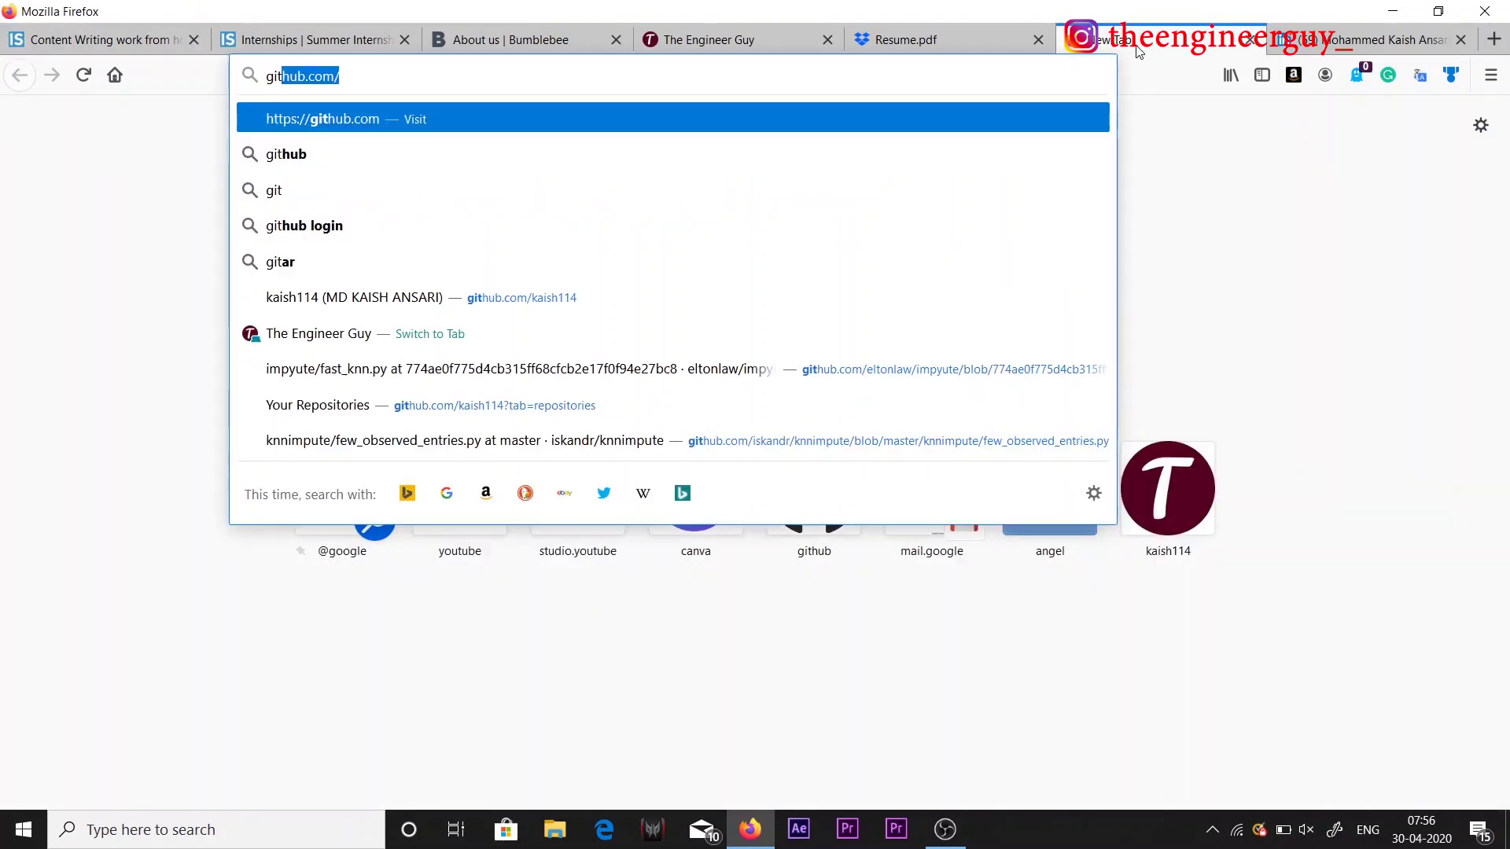
key(ctrl+a)
text(meri)
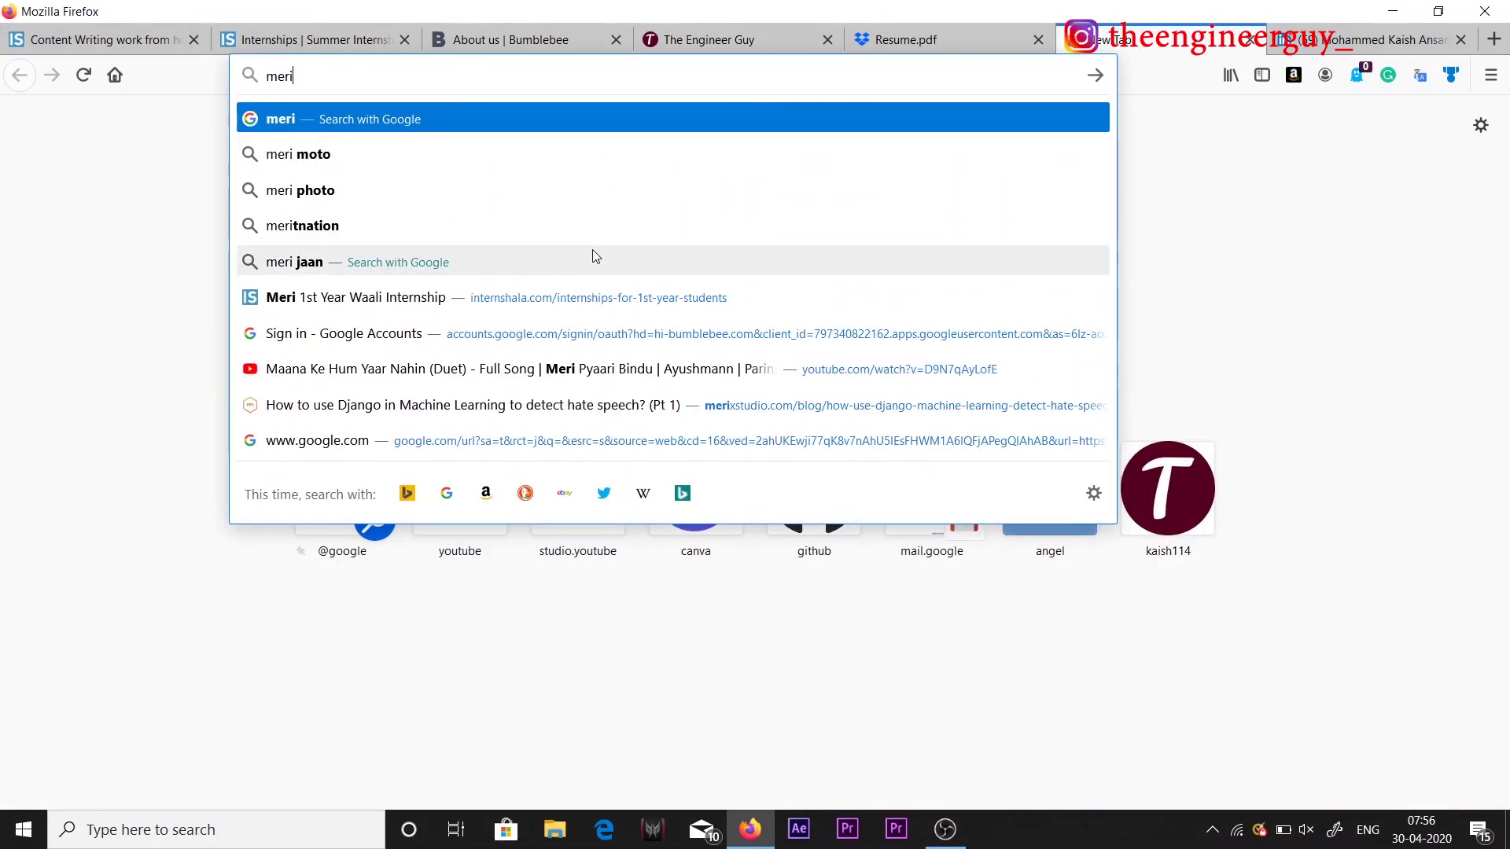
click(564, 306)
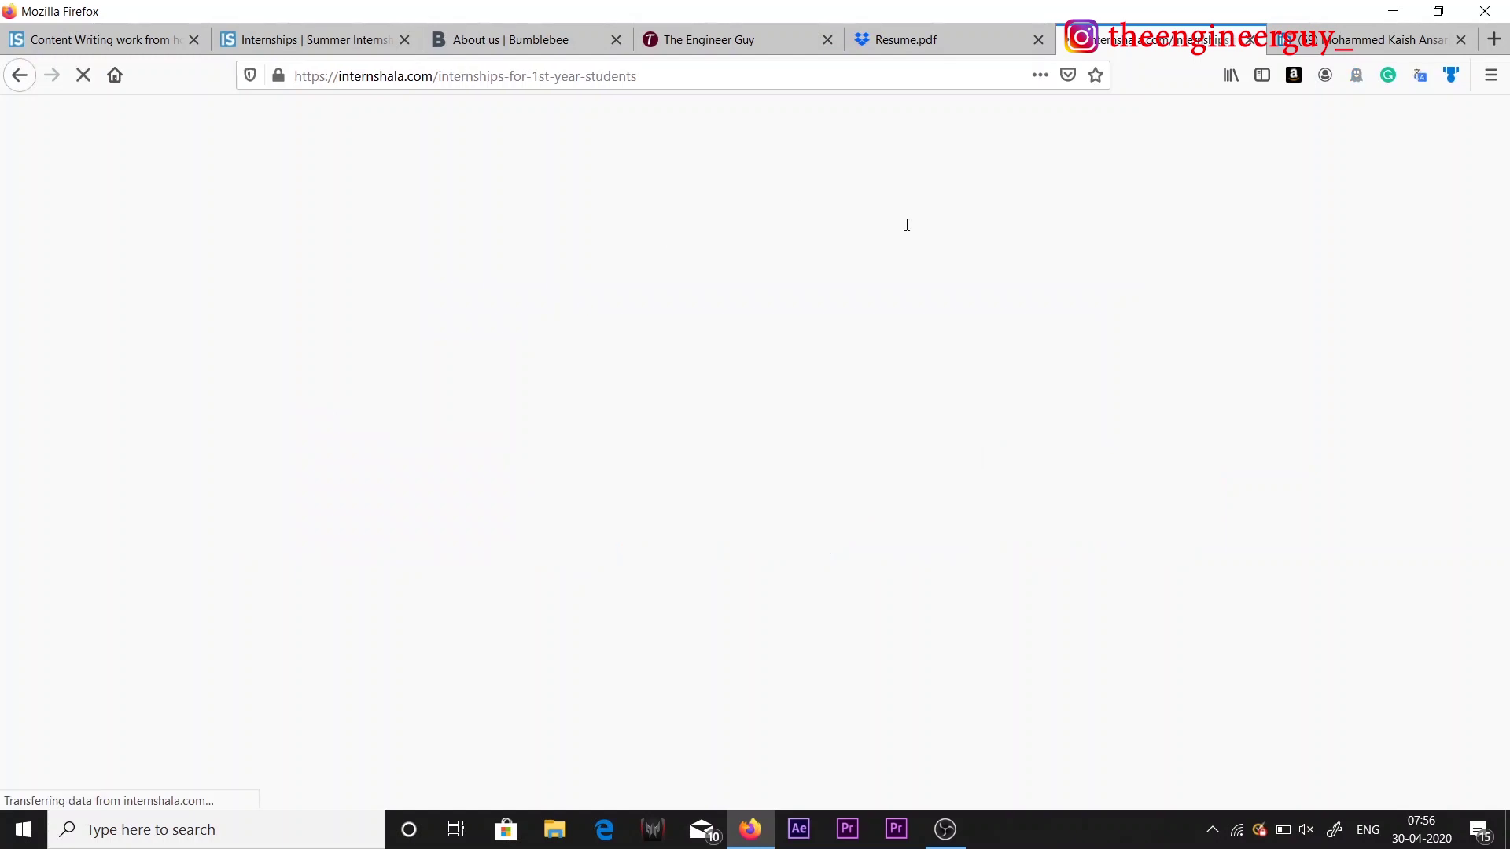
scroll(618, 671, down, 15)
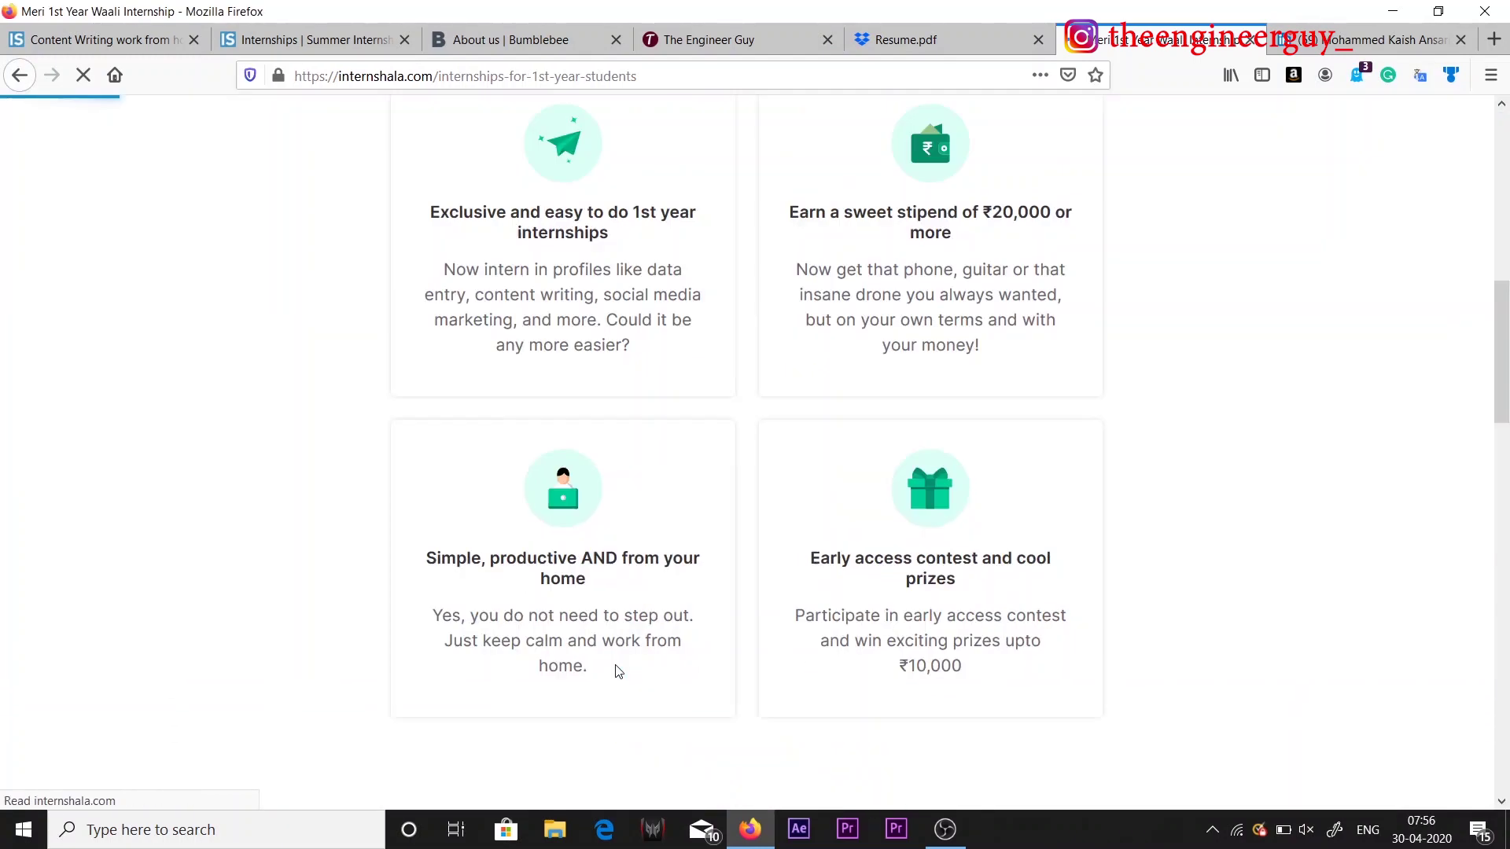
Step: Look through the first-year internship listings on the Meri 1st Year Waali Internship page and return to its heading
scroll(618, 671, up, 10)
scroll(618, 671, down, 15)
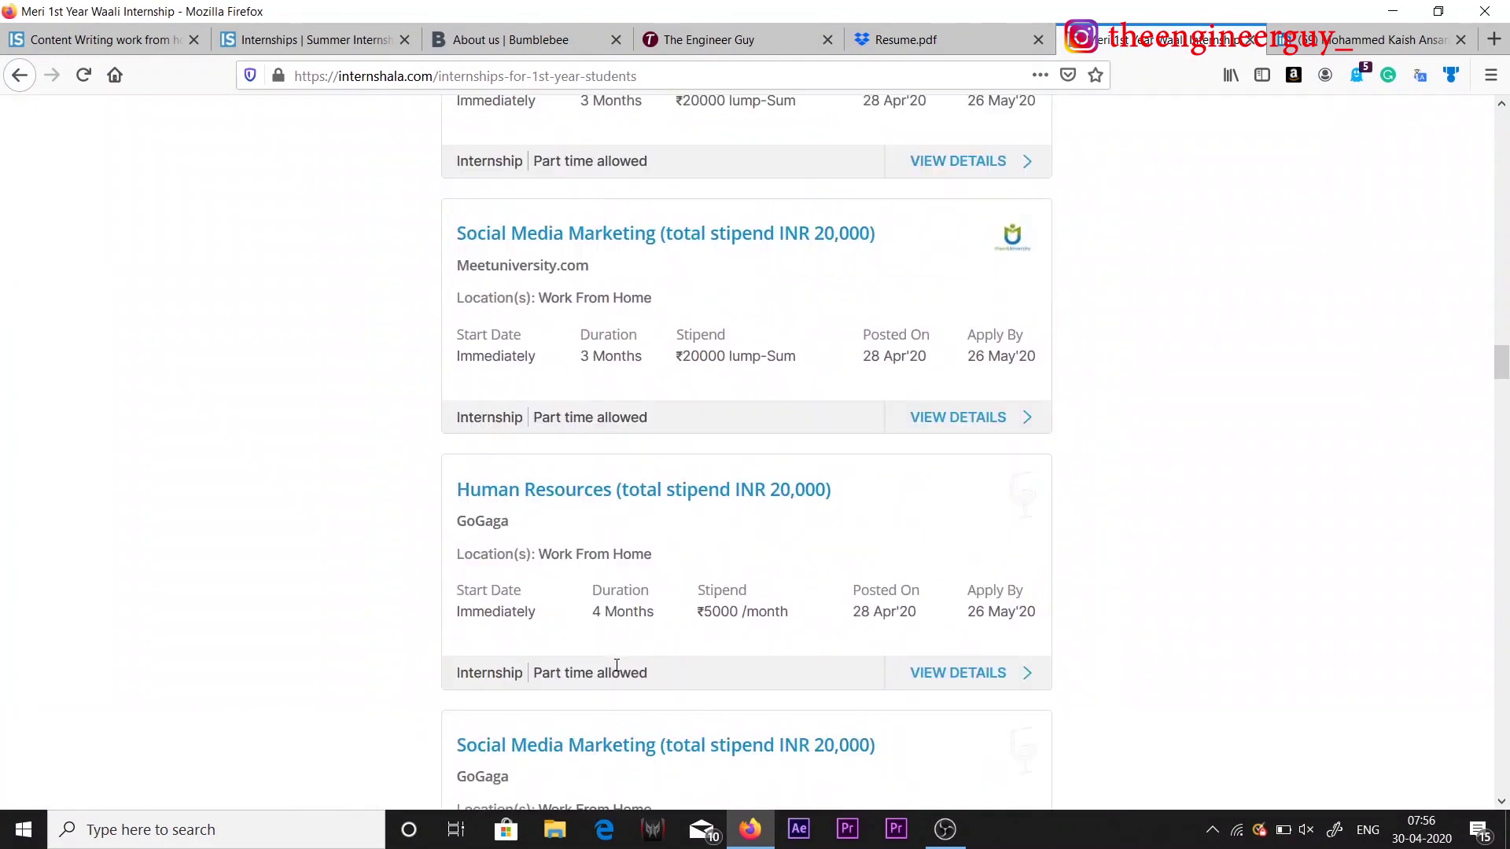
scroll(618, 669, up, 13)
scroll(617, 665, up, 8)
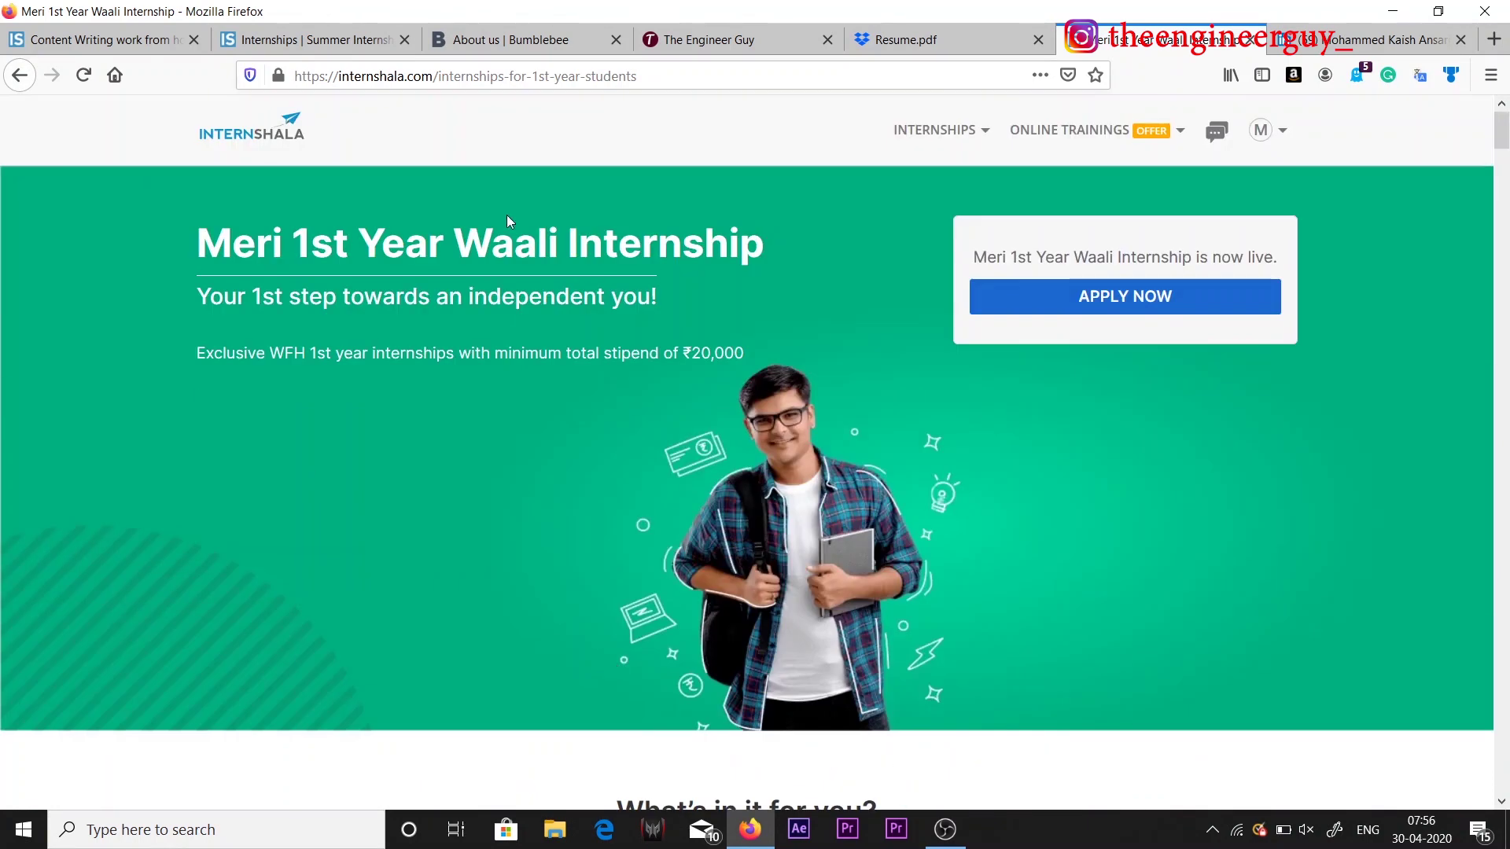
Step: Go back to the student dashboard, open the Work from Home internships list, and browse its listings
click(291, 40)
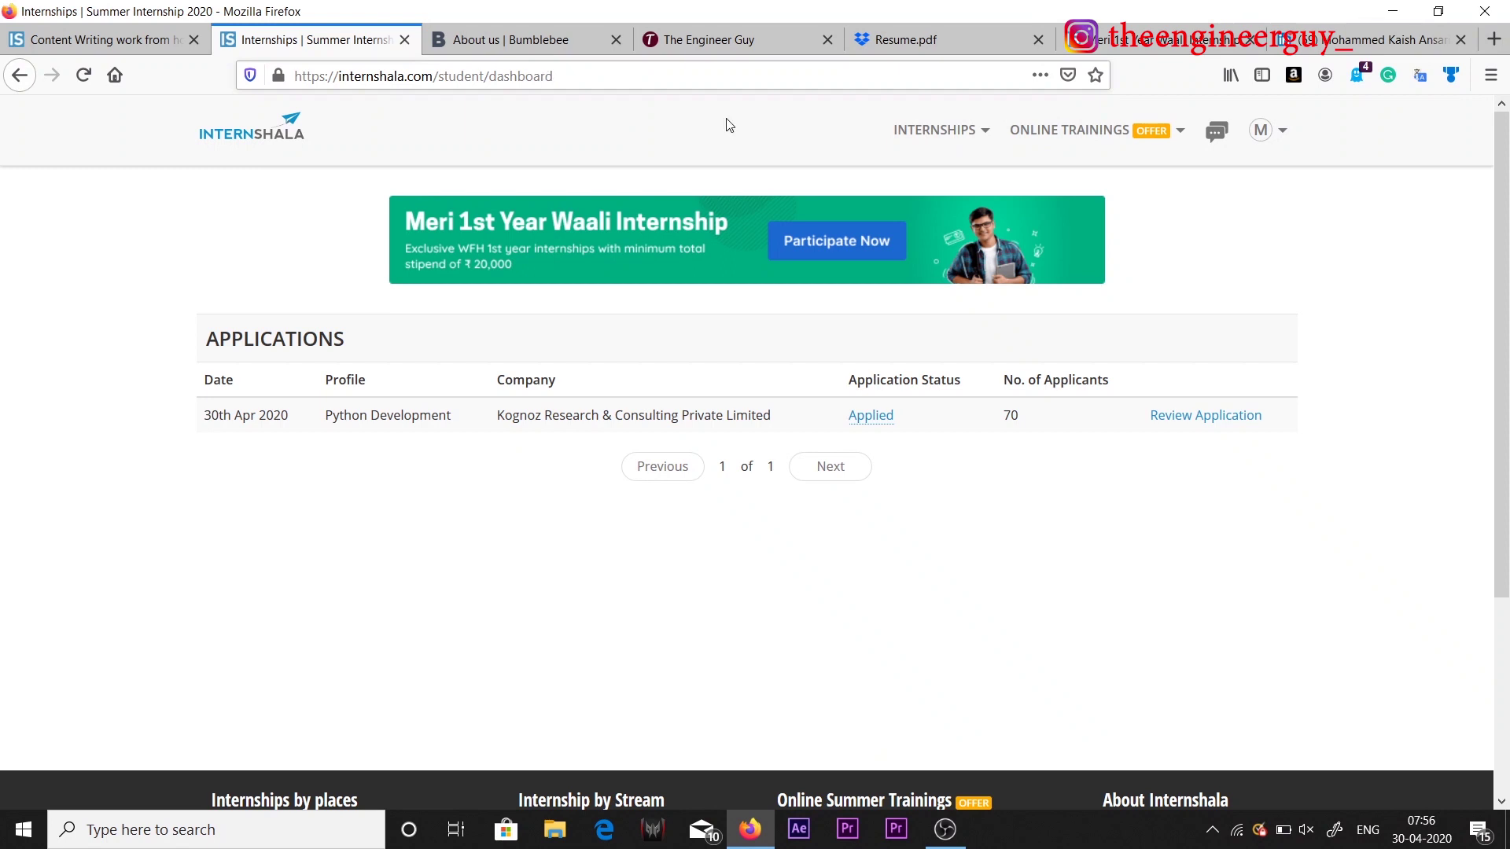
mouse_move(978, 134)
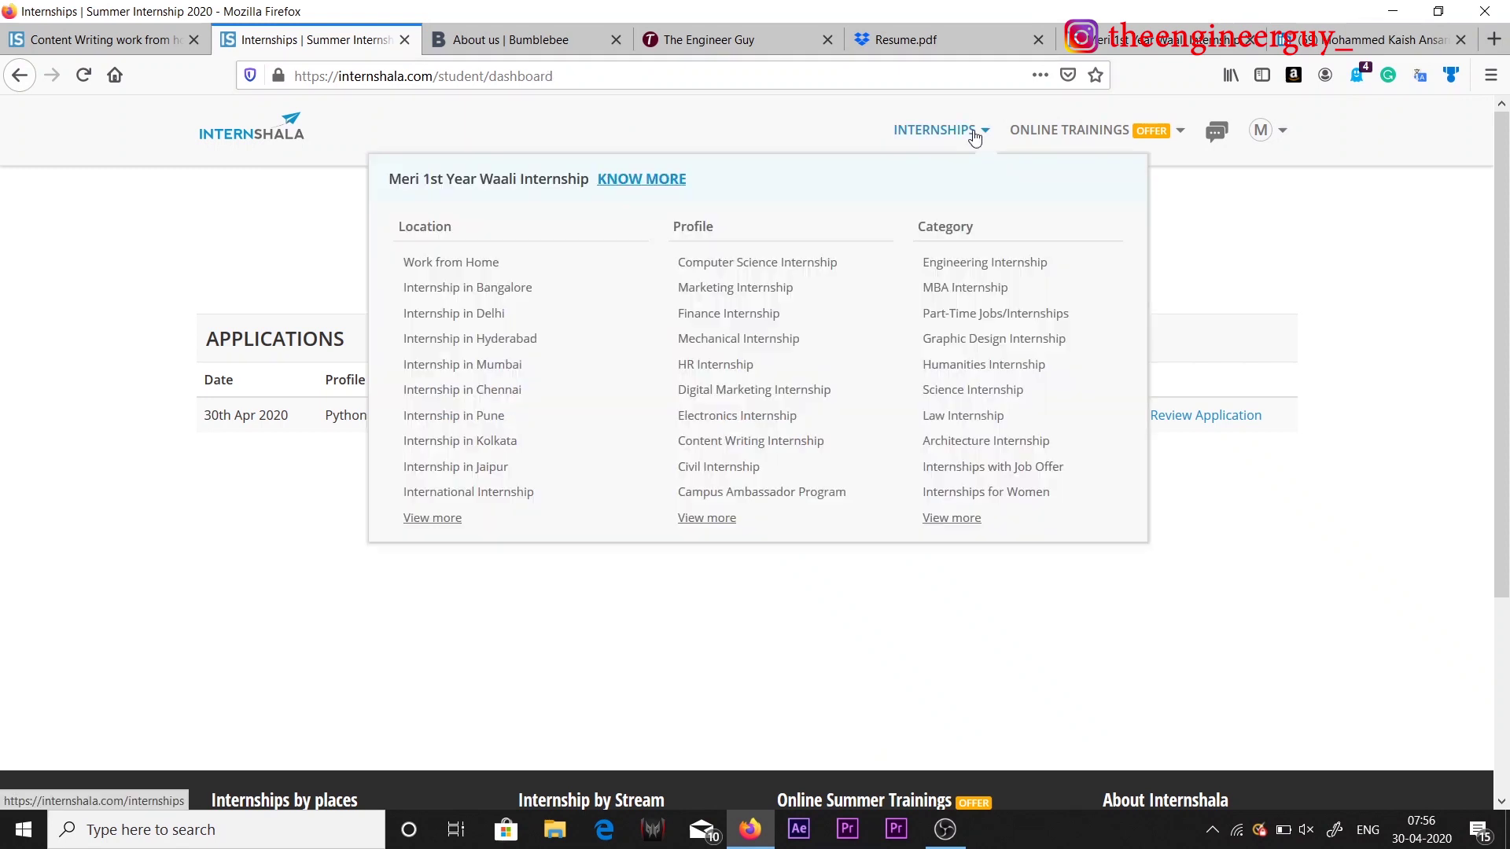
click(463, 275)
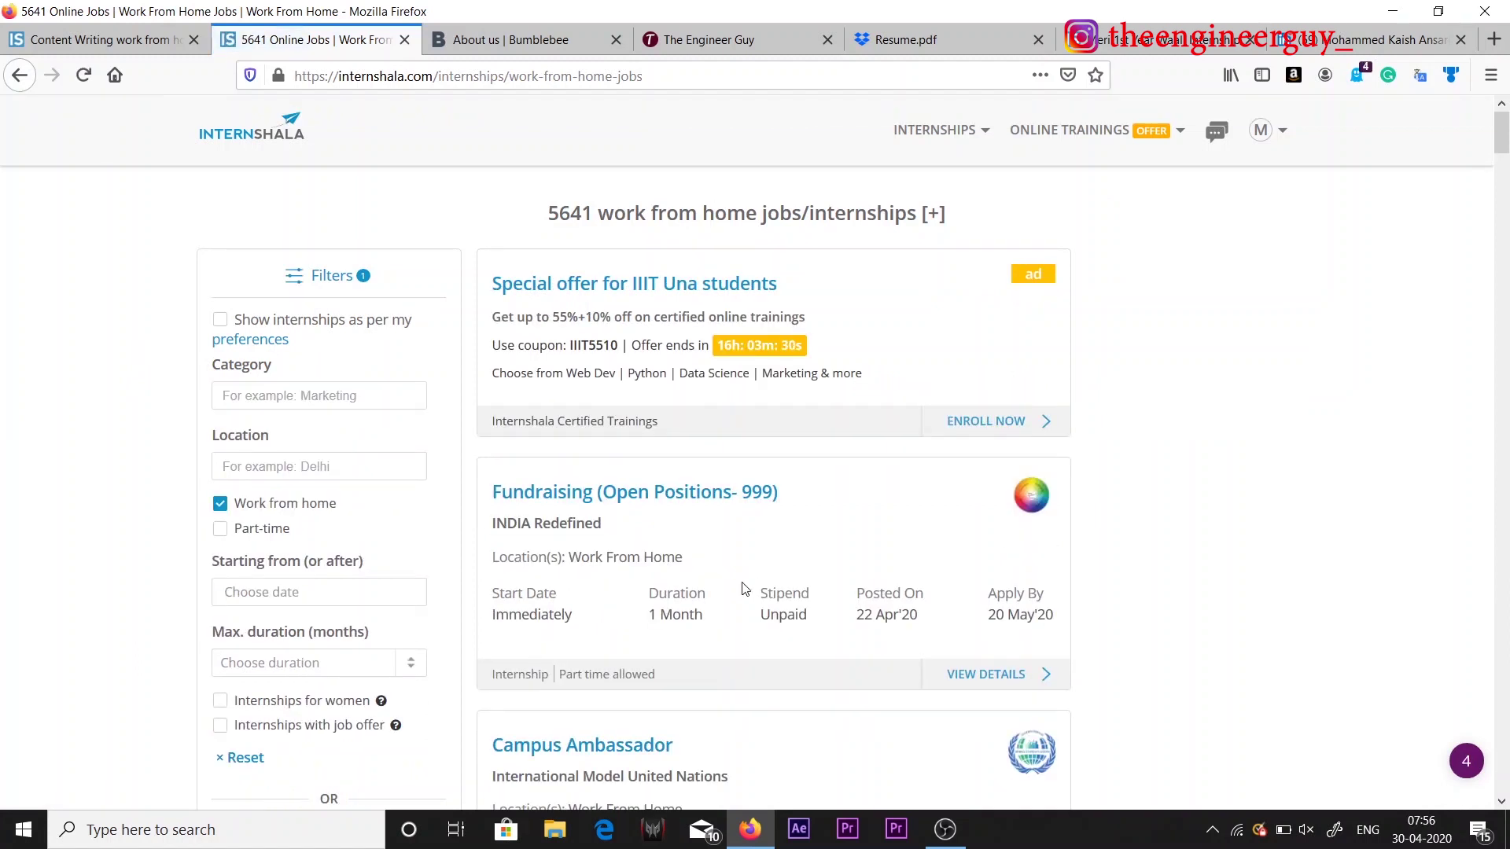
scroll(745, 589, down, 12)
scroll(746, 589, up, 8)
scroll(745, 589, up, 5)
Step: Return to the Meri 1st Year Waali Internship page and review its benefits, timelines and remaining content
click(1156, 39)
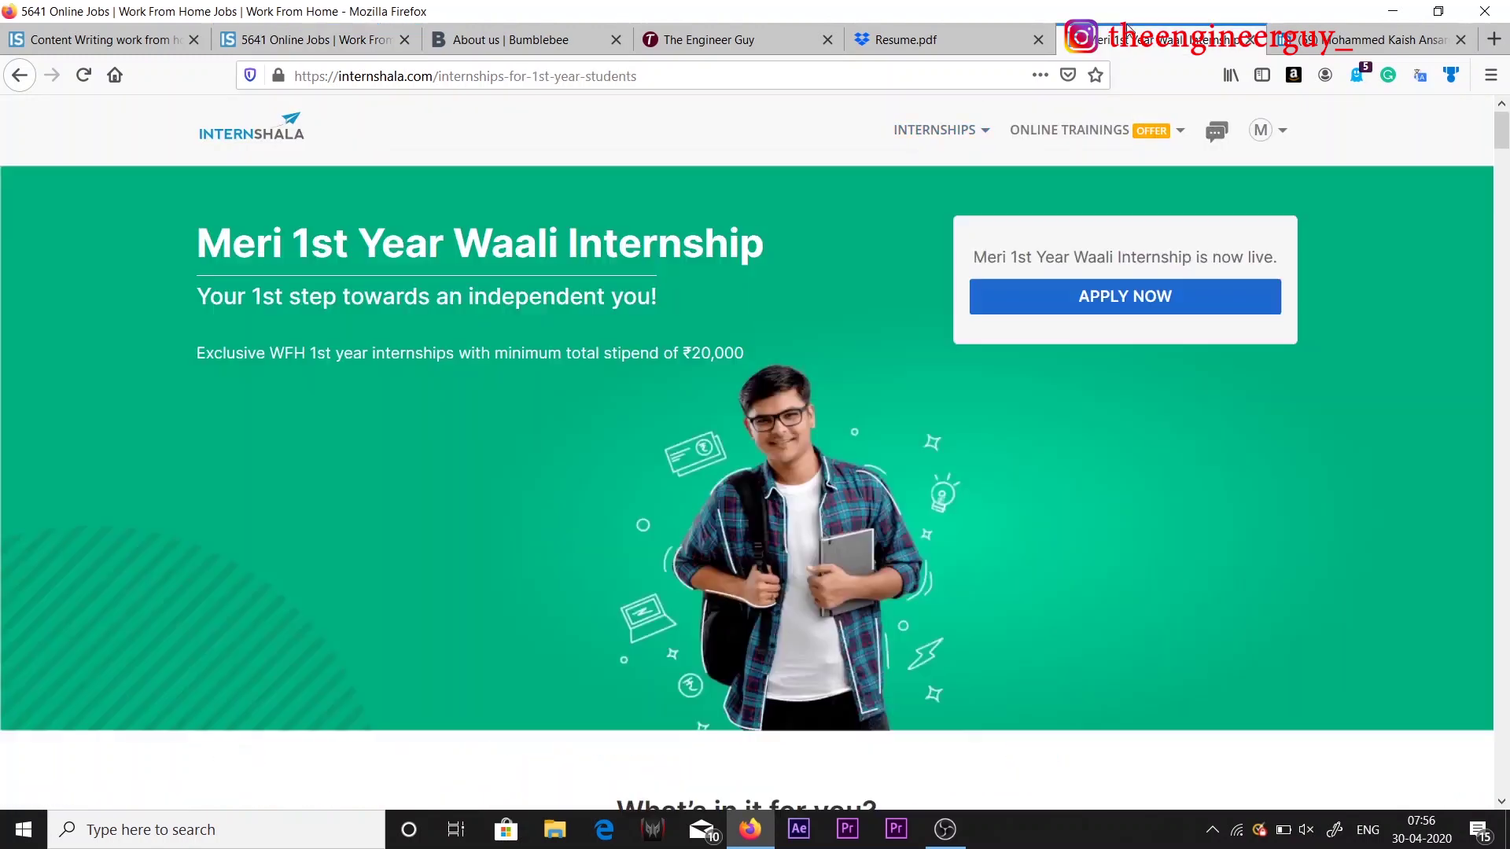
scroll(650, 502, down, 4)
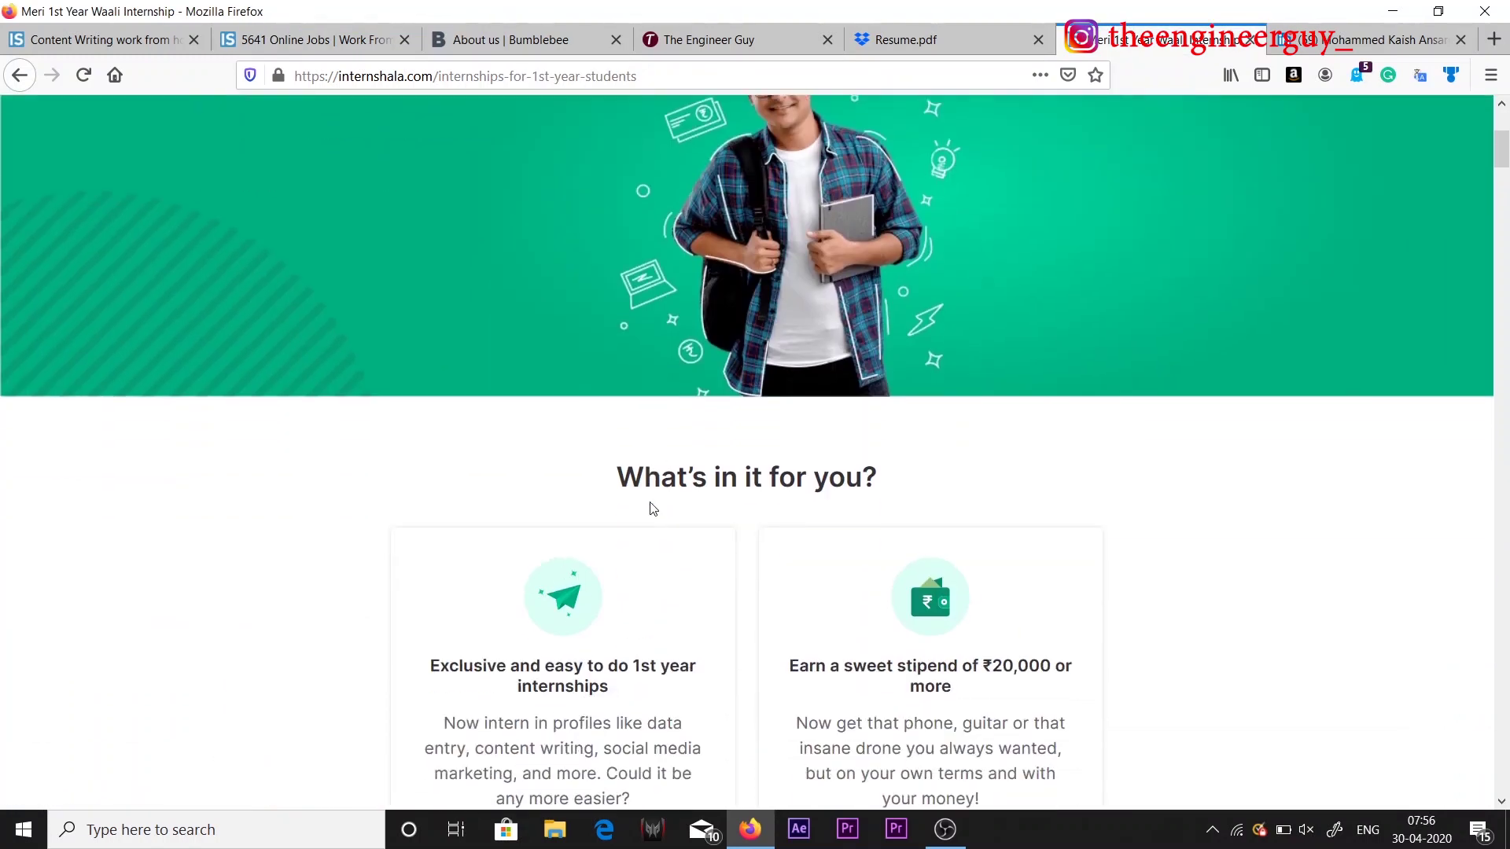
scroll(651, 508, down, 10)
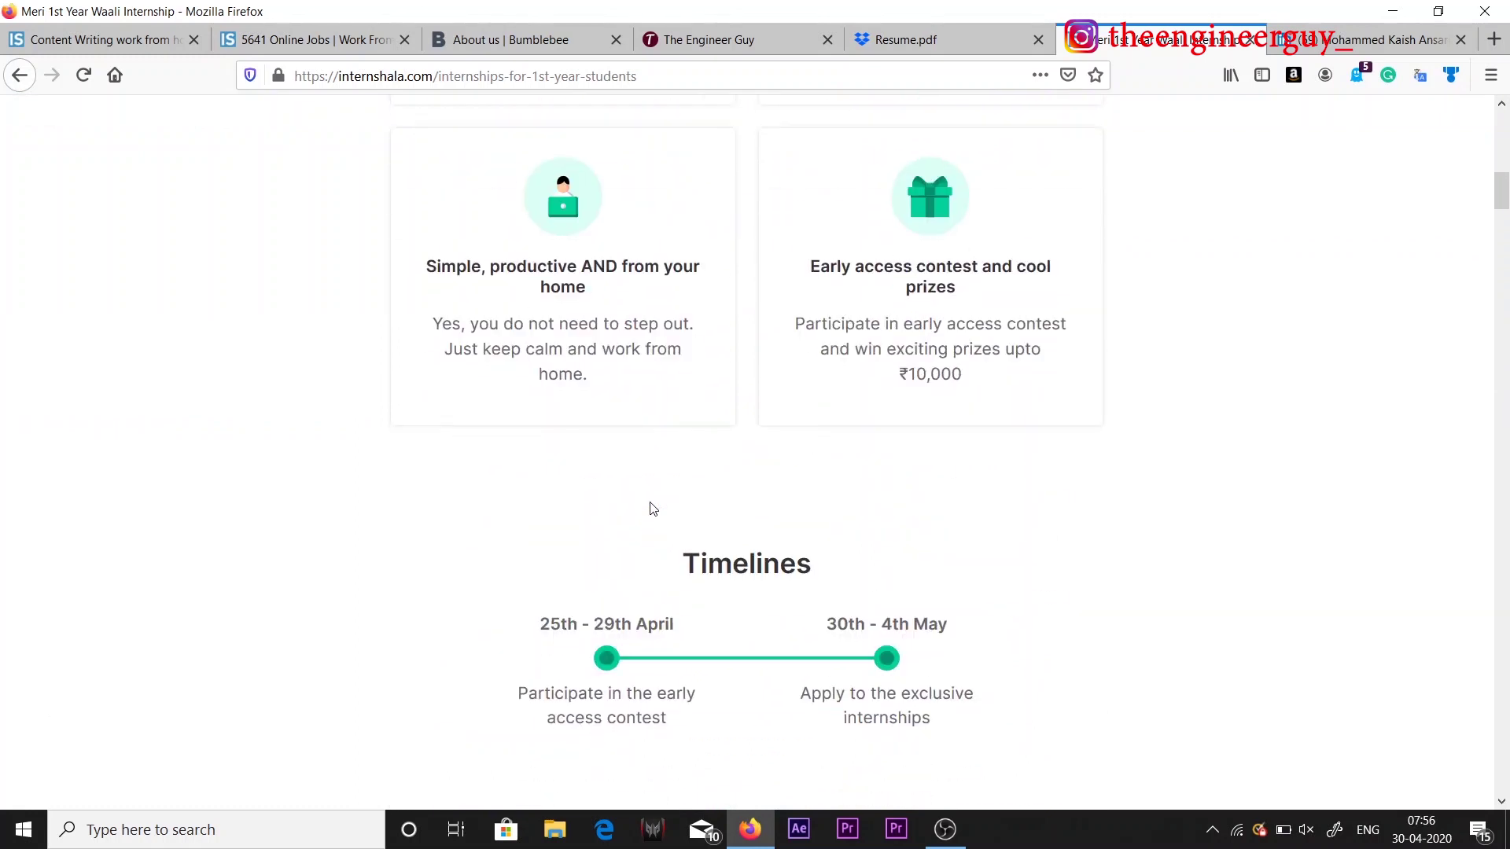
scroll(651, 508, up, 14)
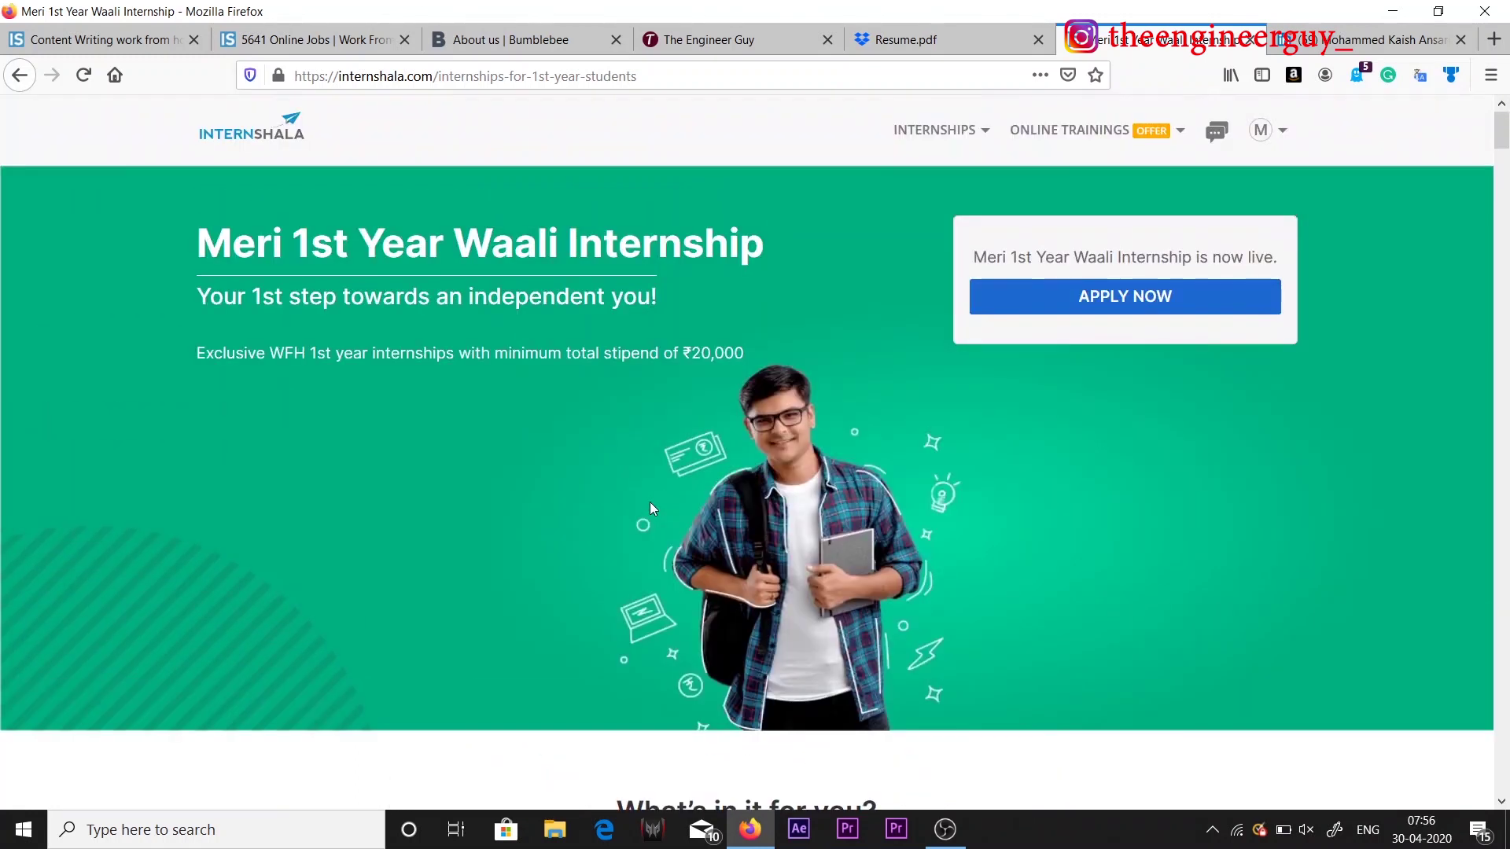
scroll(650, 502, down, 18)
scroll(652, 508, up, 8)
scroll(651, 508, down, 10)
scroll(650, 507, up, 16)
scroll(649, 508, down, 15)
scroll(651, 509, down, 4)
scroll(651, 509, up, 19)
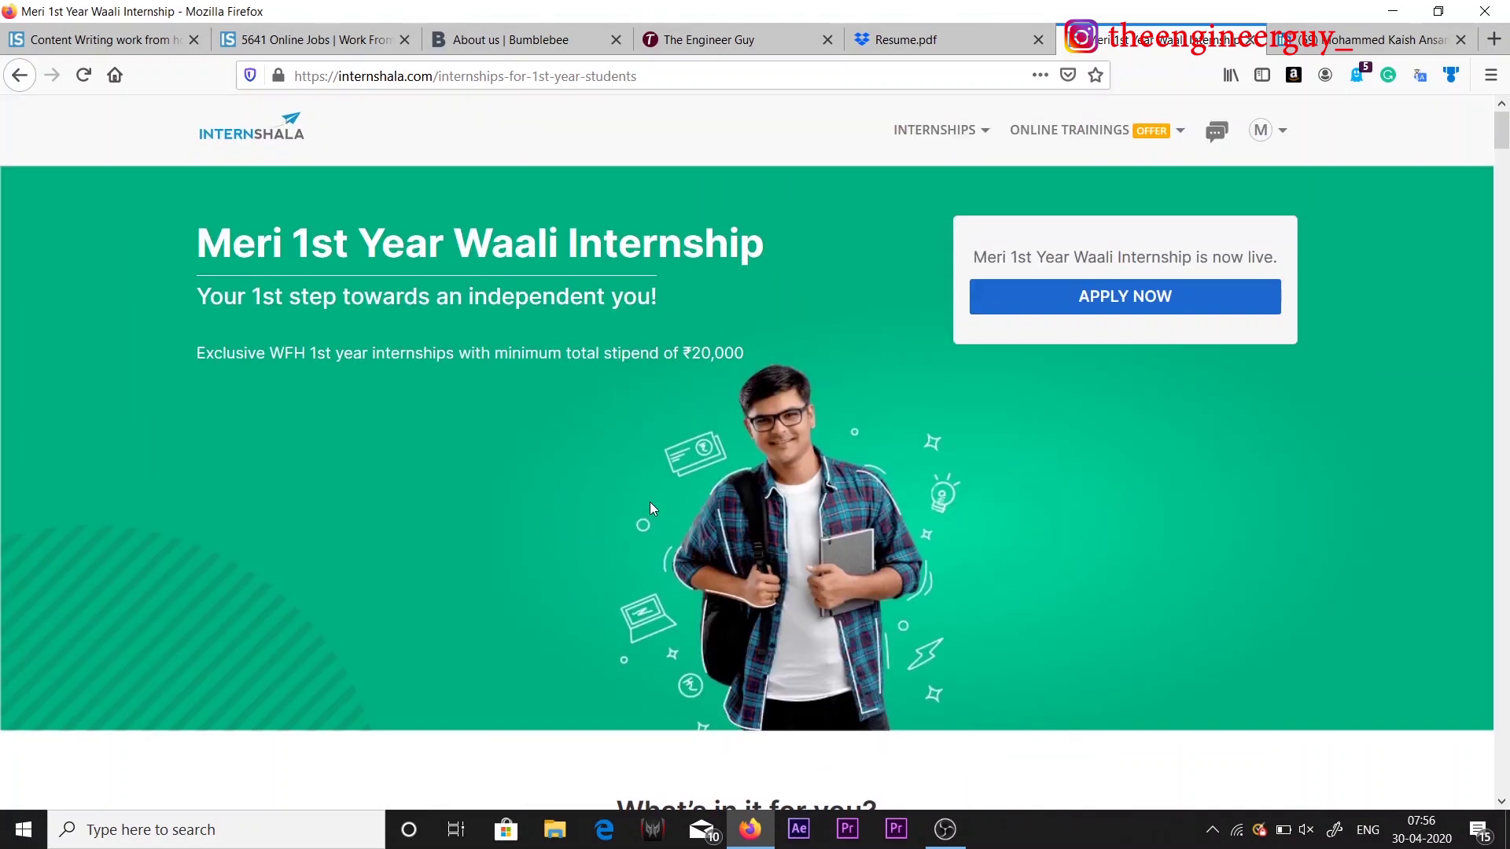